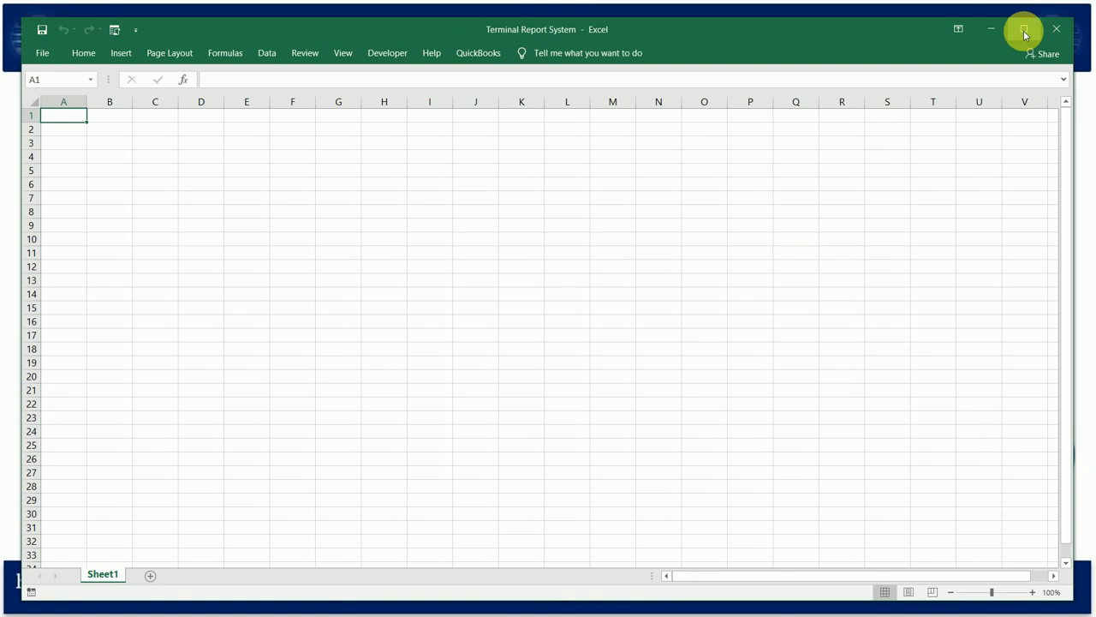
Maximize the workbook window and rename Sheet1 as STUDENT LIST.
{"action": "left_click", "coordinate": [1024, 31]}
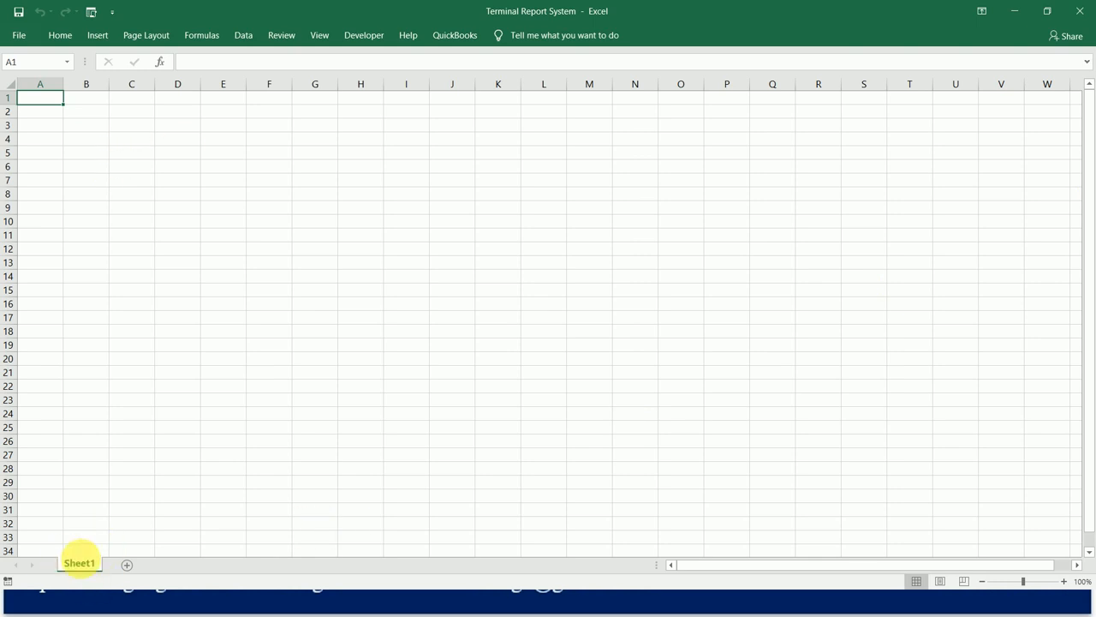
{"action": "double_click", "coordinate": [82, 564]}
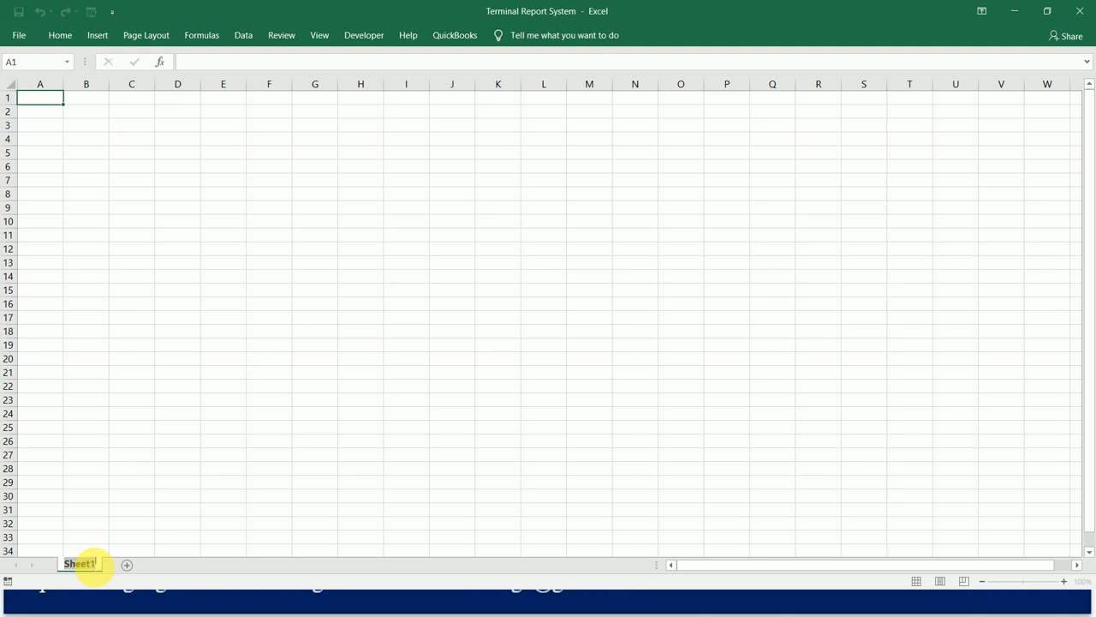
{"action": "type", "text": "STUDENT LIST"}
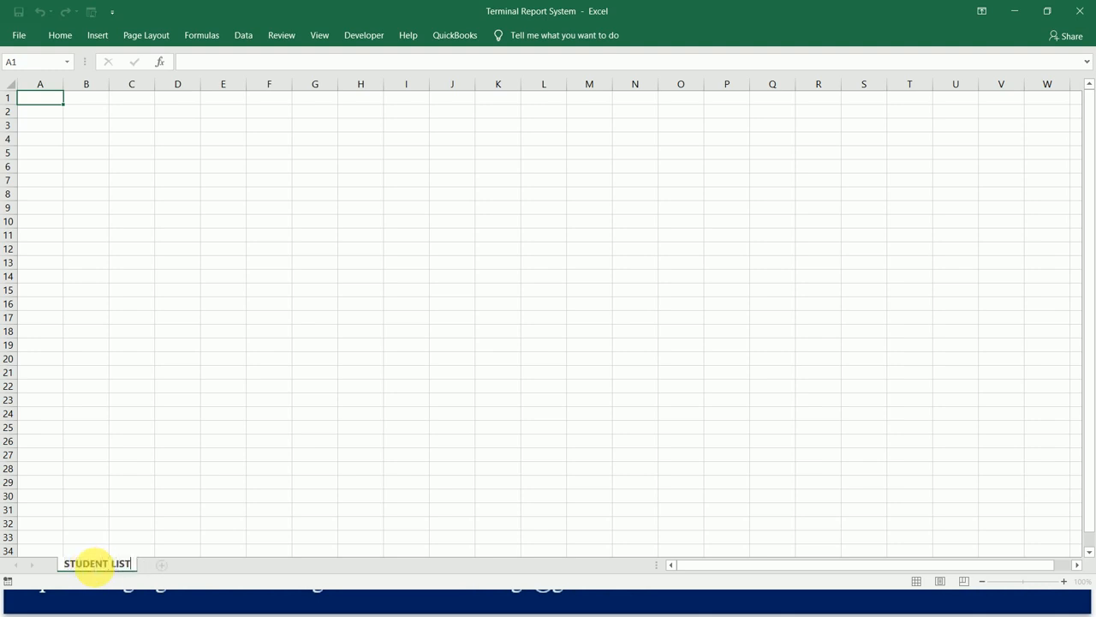
{"action": "left_click", "coordinate": [132, 511]}
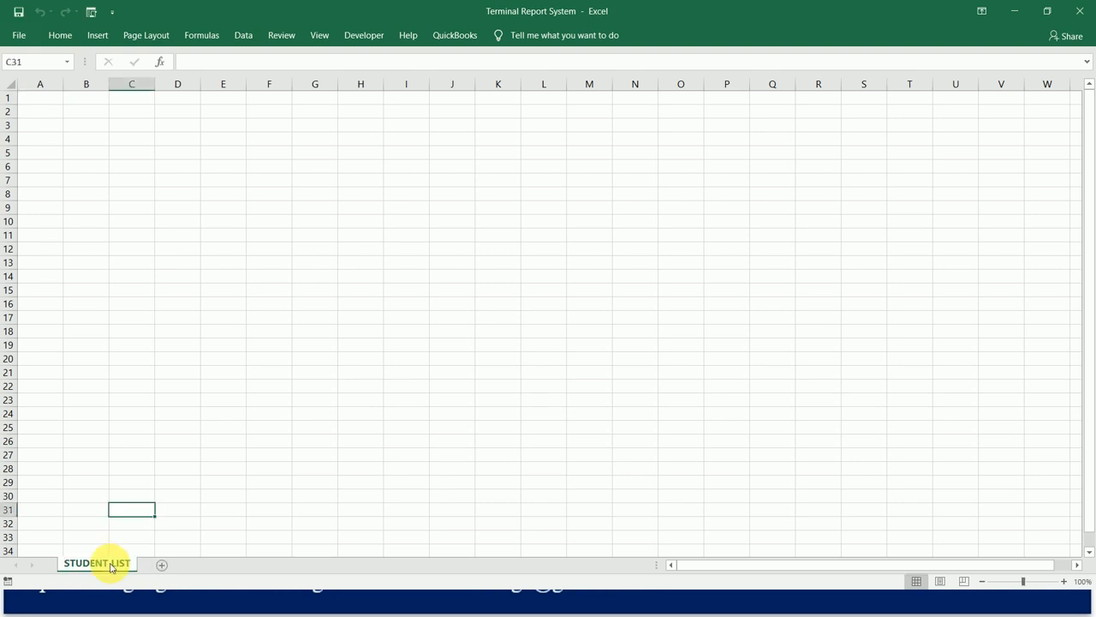
{"action": "right_click", "coordinate": [112, 567]}
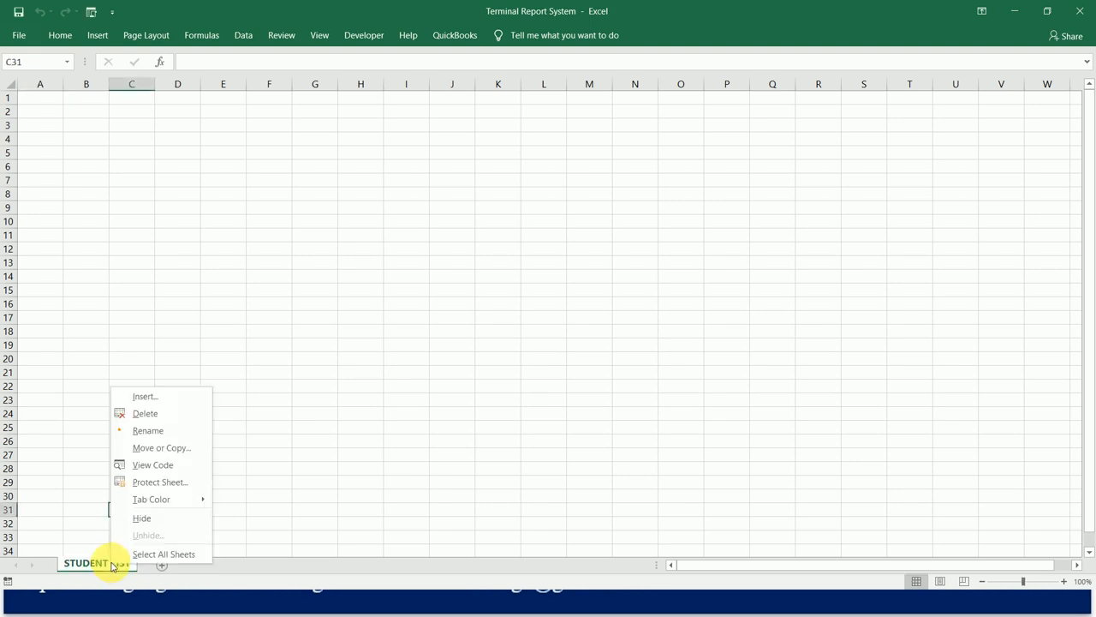
{"action": "key", "text": "Escape"}
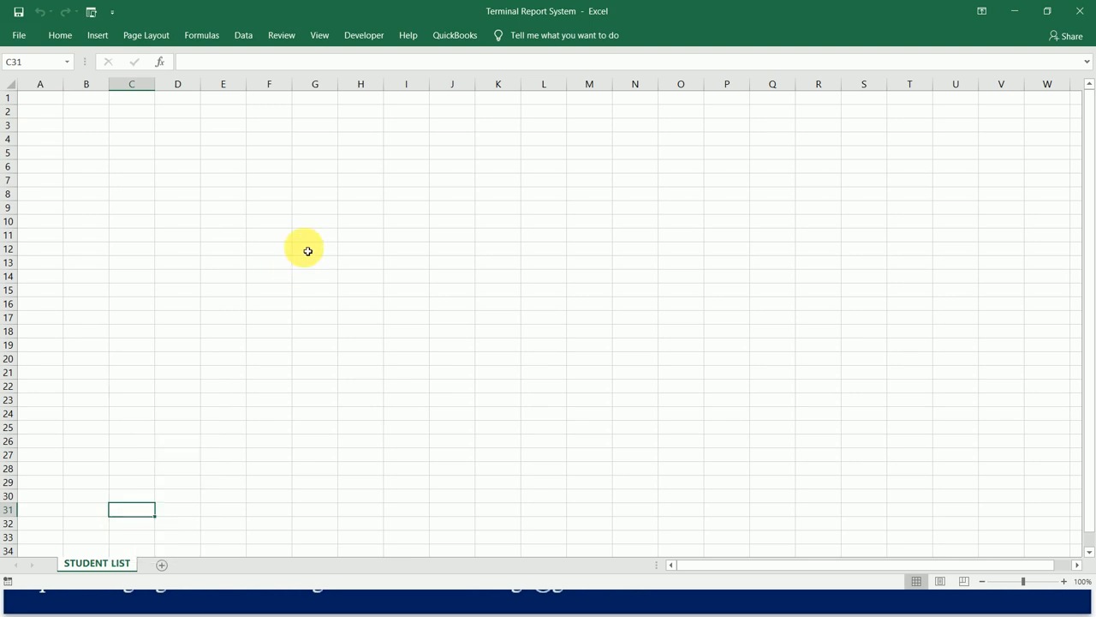
Keep the Home ribbon permanently expanded and enter the headers ID, NAME, CLASS and HOUSE in cells A1 to D1.
{"action": "left_click", "coordinate": [61, 39]}
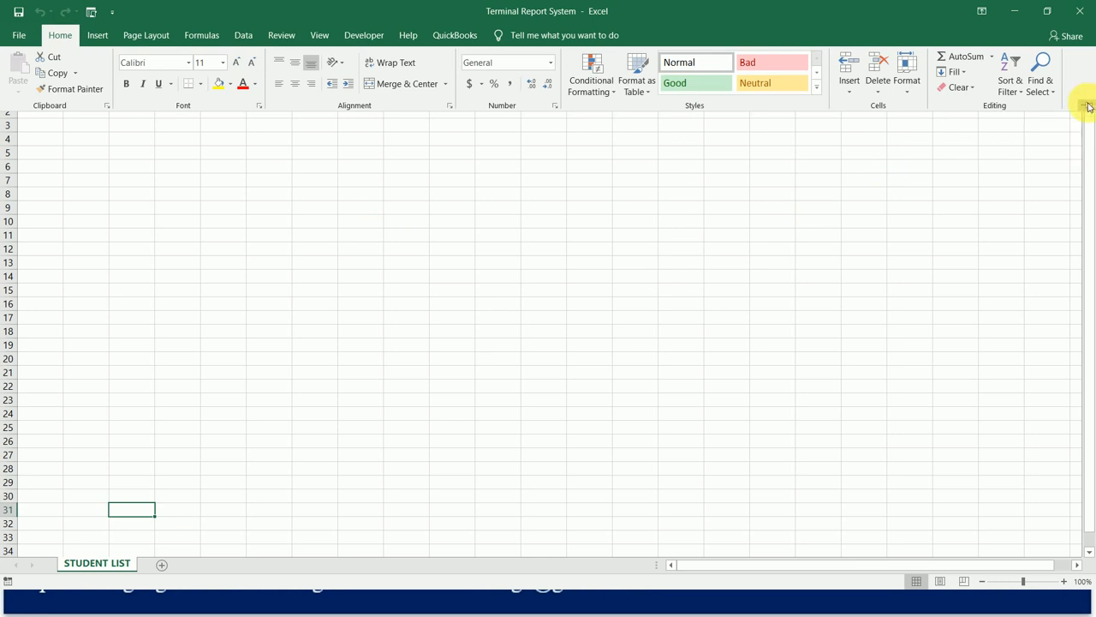
{"action": "left_click", "coordinate": [1087, 106]}
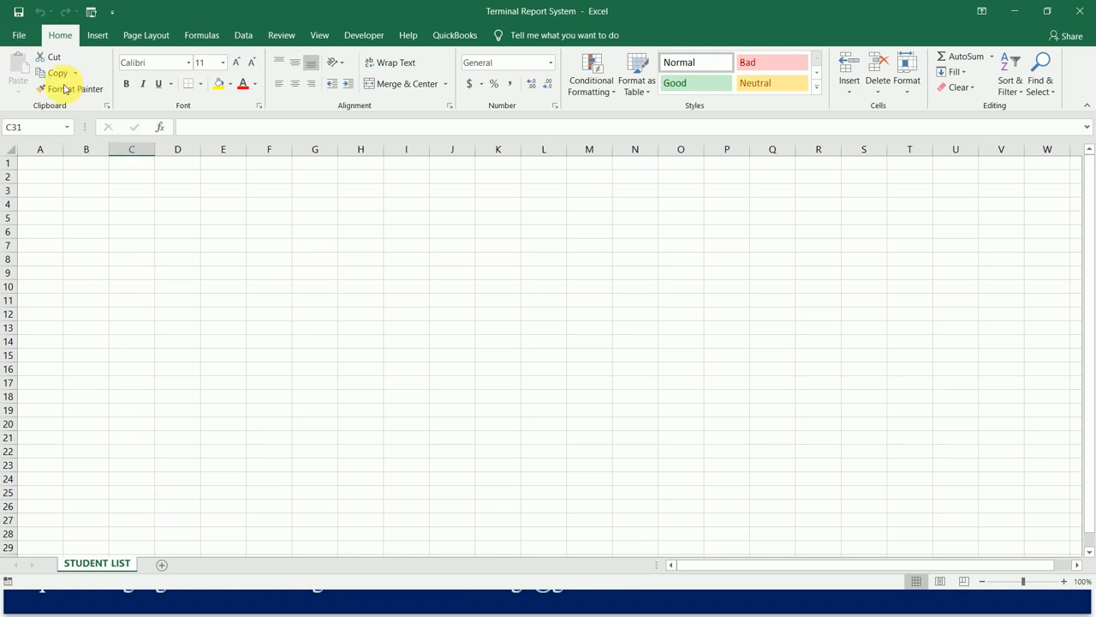
{"action": "left_click", "coordinate": [42, 164]}
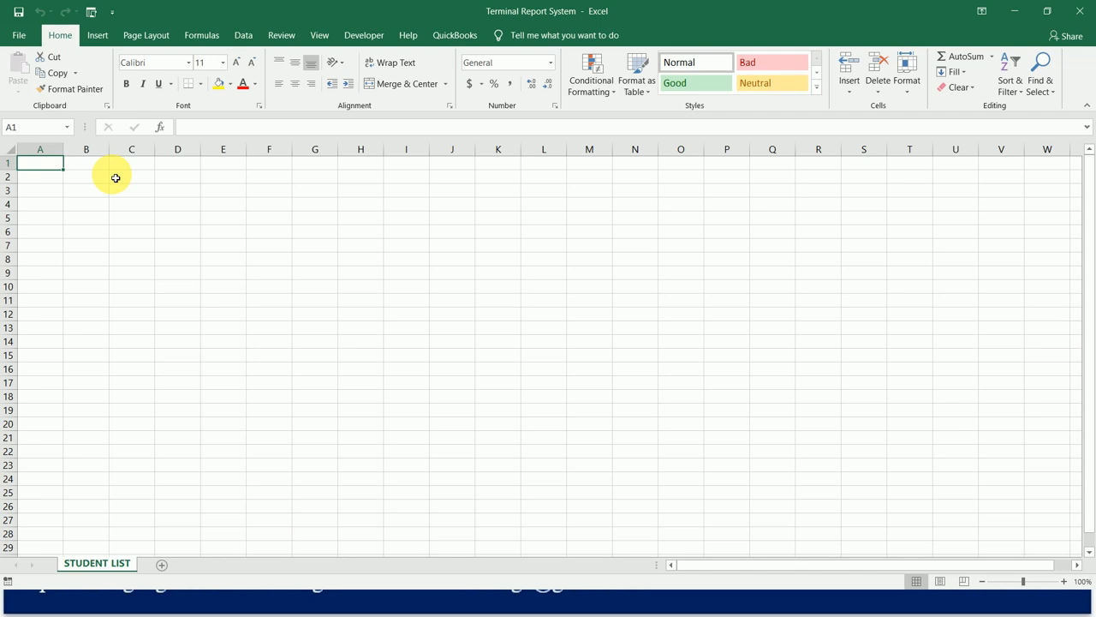
{"action": "type", "text": "ID"}
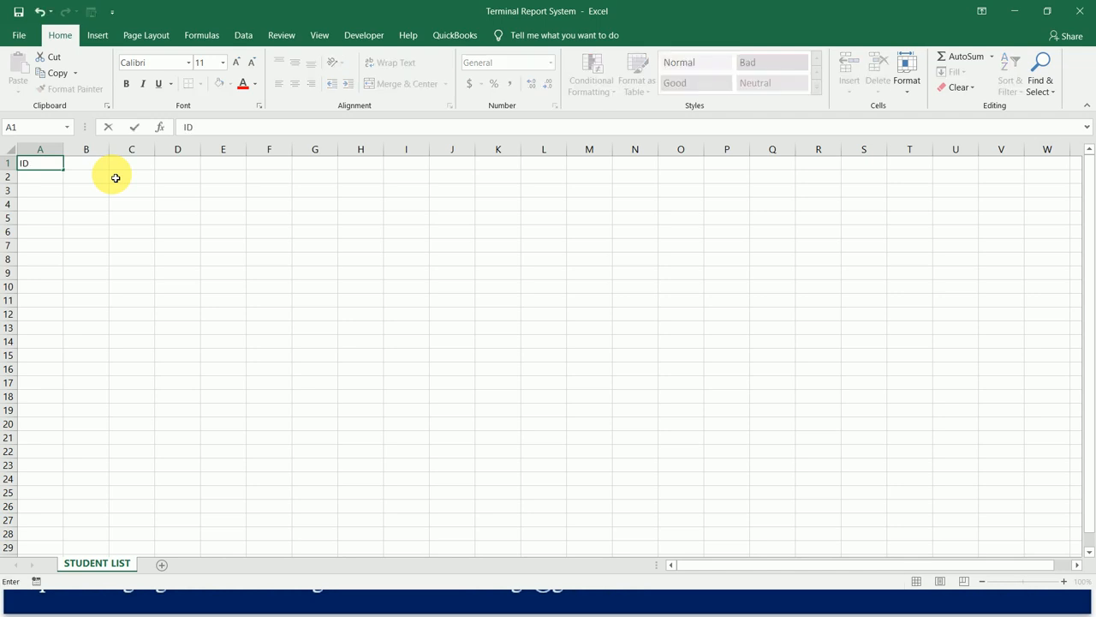
{"action": "key", "text": "Tab"}
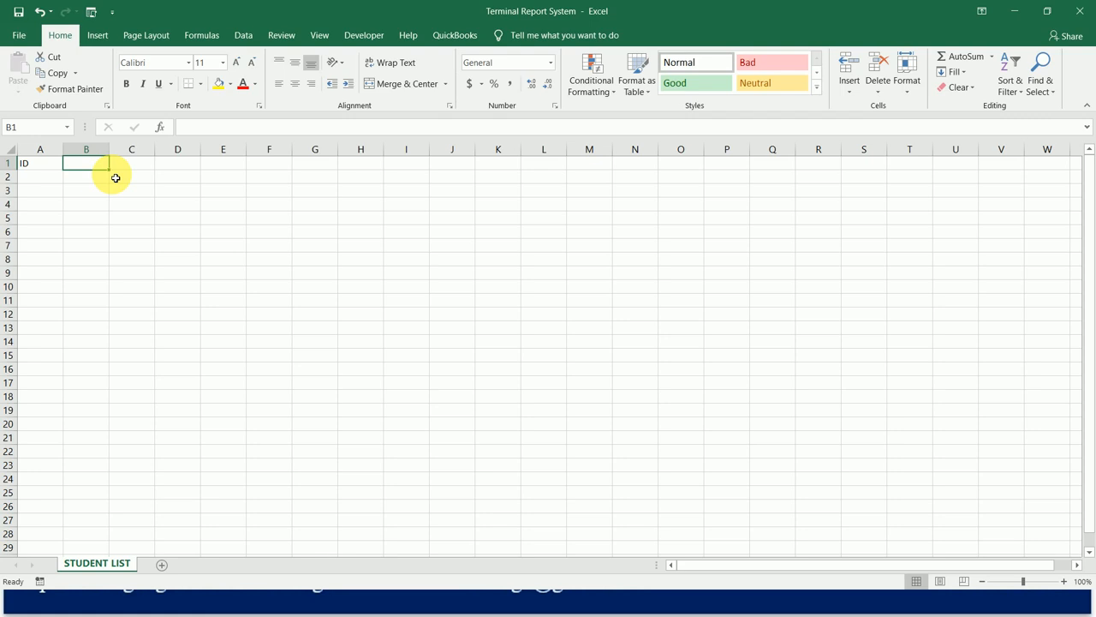
{"action": "type", "text": "NAME"}
{"action": "key", "text": "Tab"}
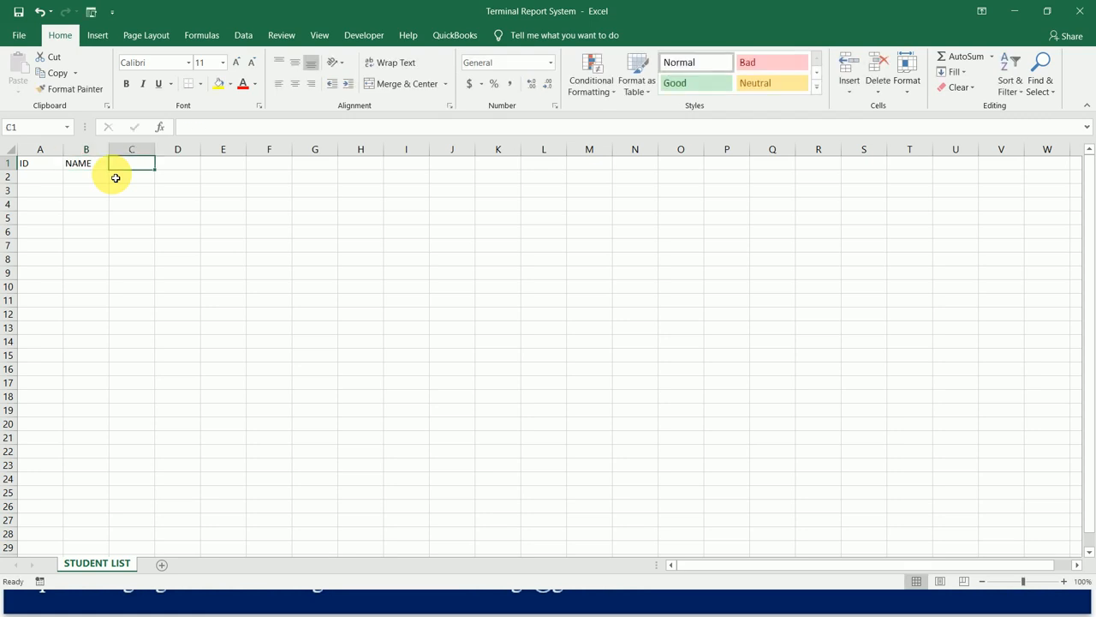
{"action": "type", "text": "CLASS"}
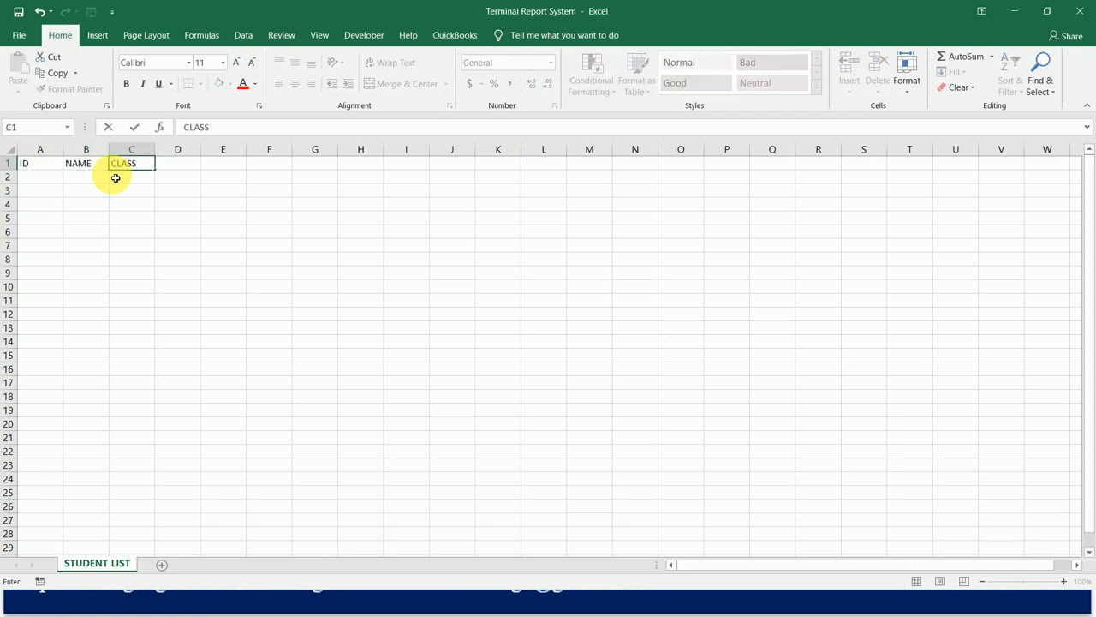
{"action": "key", "text": "Tab"}
{"action": "type", "text": "HOUSE"}
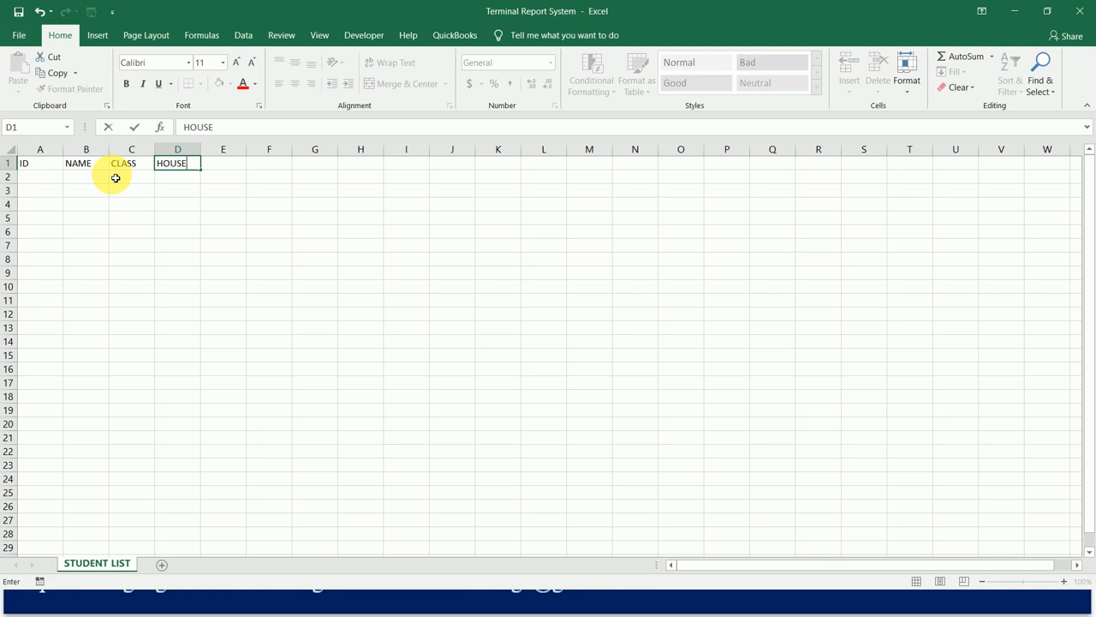
{"action": "key", "text": "Tab"}
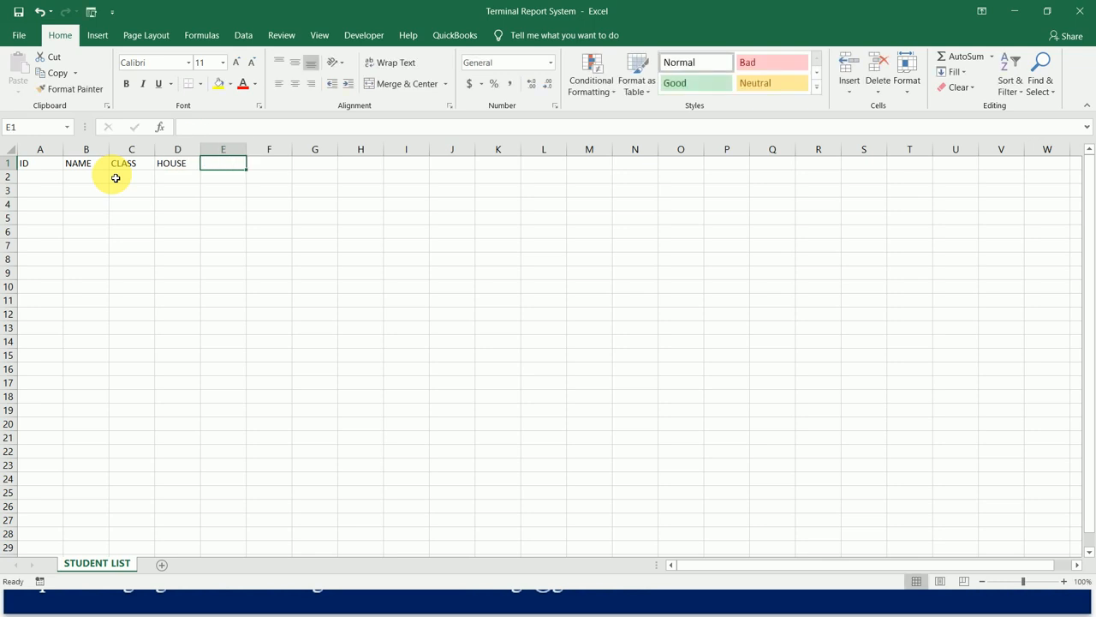
Enter the headers N. ON ROLL in cell E1 and DATE OF BIRTH in cell F1.
{"action": "type", "text": "NO"}
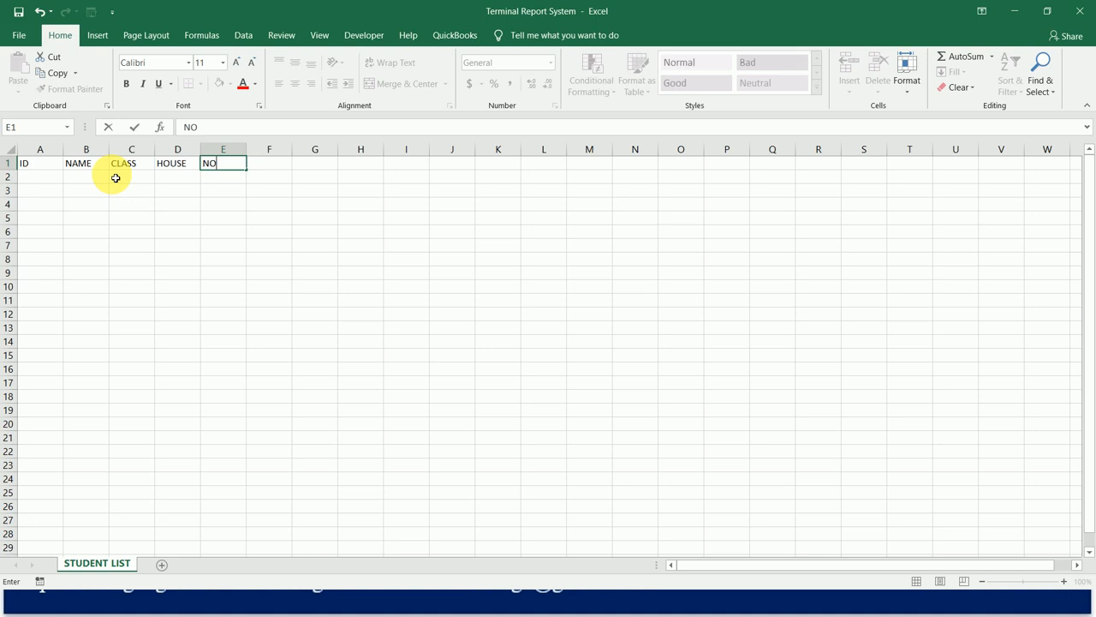
{"action": "key", "text": "BackSpace"}
{"action": "type", "text": ". ON ROLL"}
{"action": "key", "text": "Tab"}
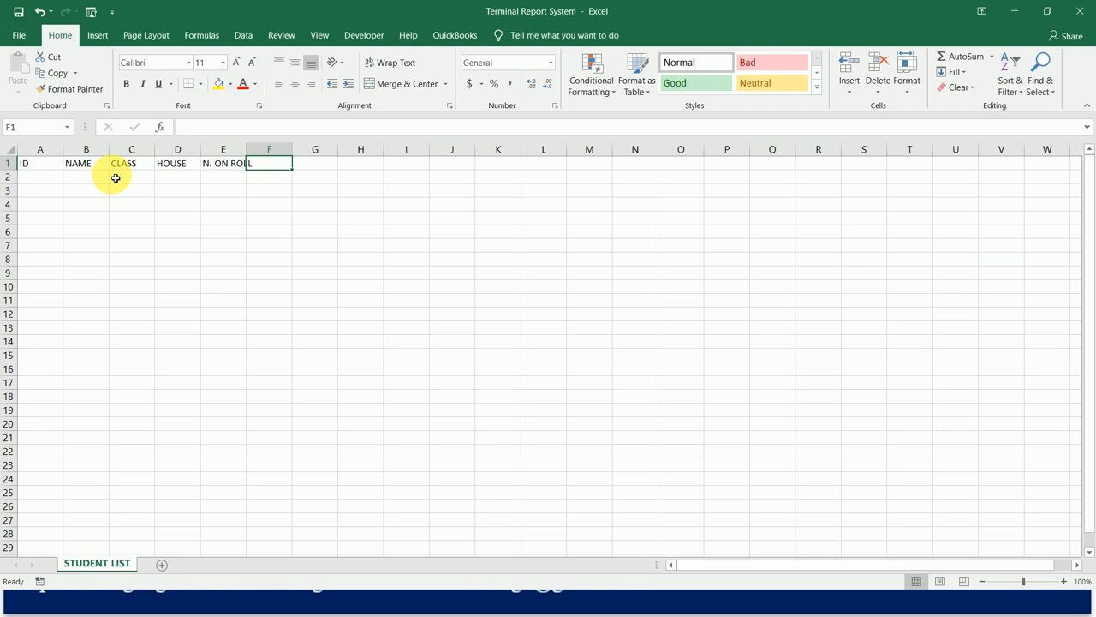
{"action": "type", "text": "DATE OF BIE"}
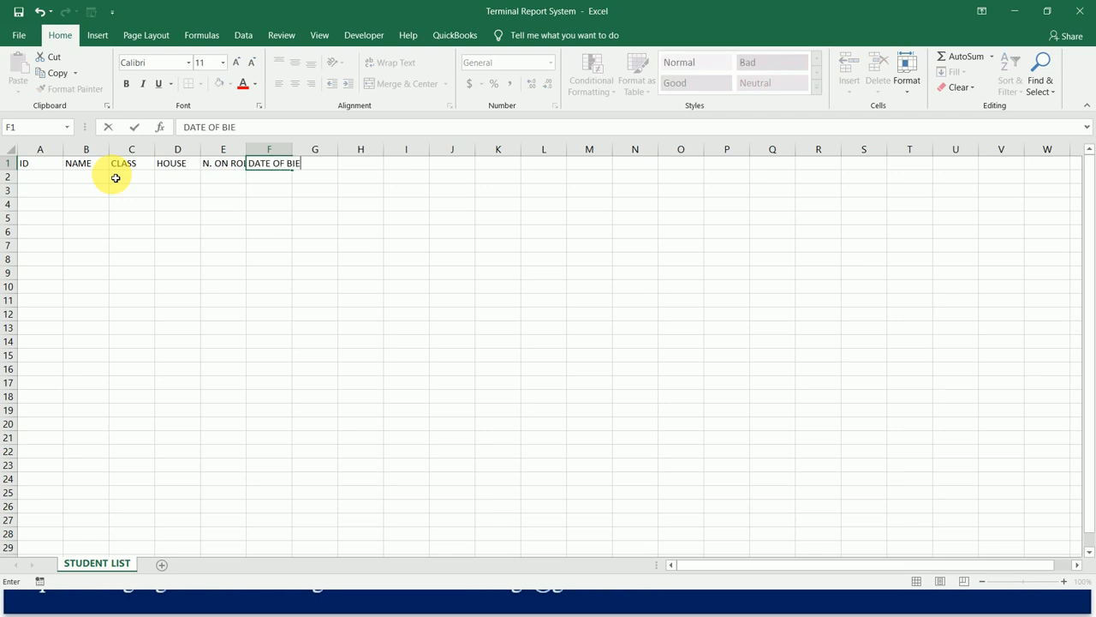
{"action": "key", "text": "BackSpace"}
{"action": "type", "text": "RTH"}
{"action": "key", "text": "Tab"}
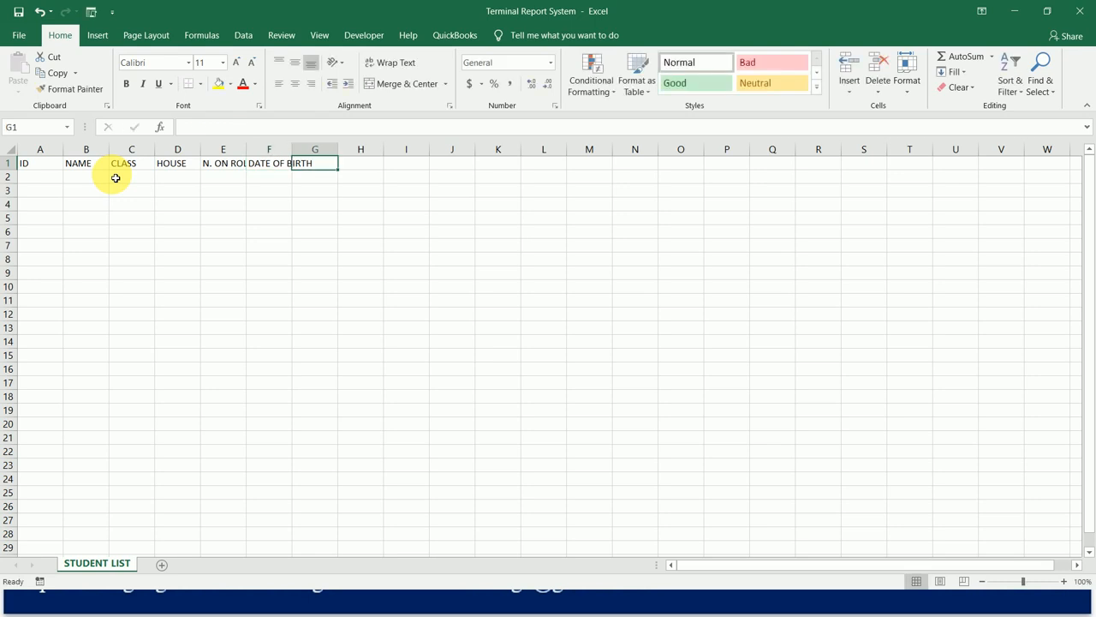
Enter the headers ADMISSION DATE in cell G1 and NATIONALITY in cell H1.
{"action": "type", "text": "ADMI"}
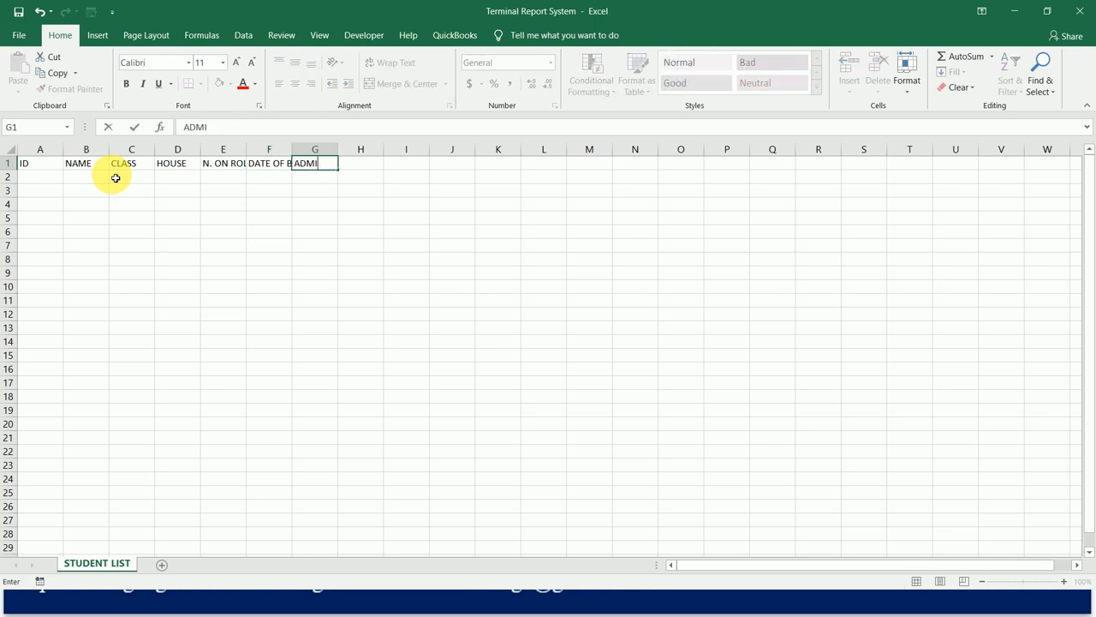
{"action": "type", "text": "SSION DATE"}
{"action": "key", "text": "Tab"}
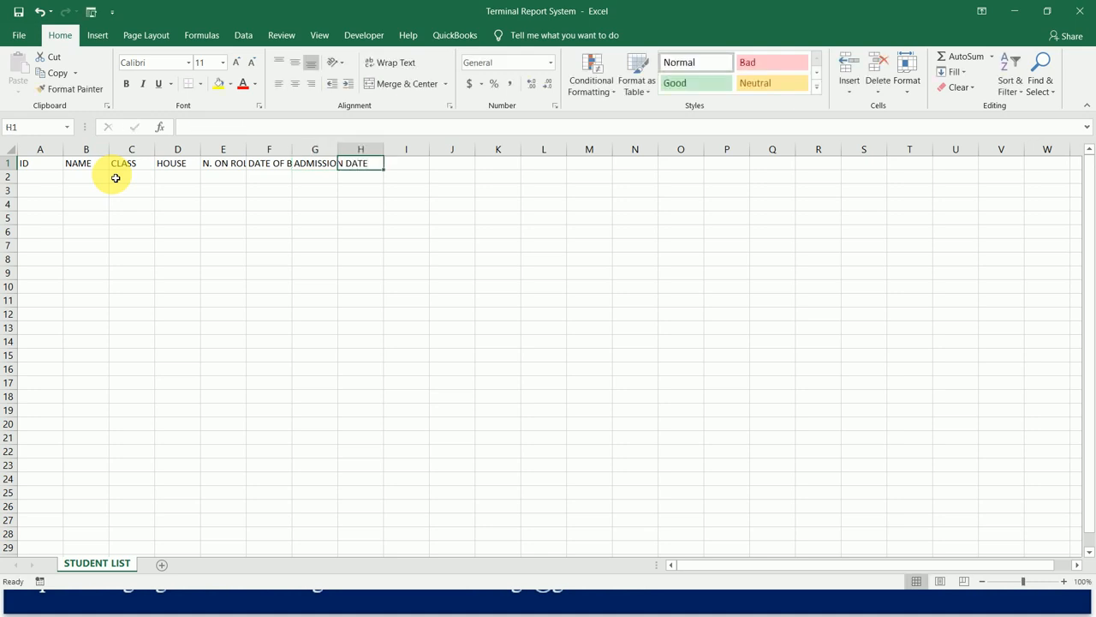
{"action": "type", "text": "NATI"}
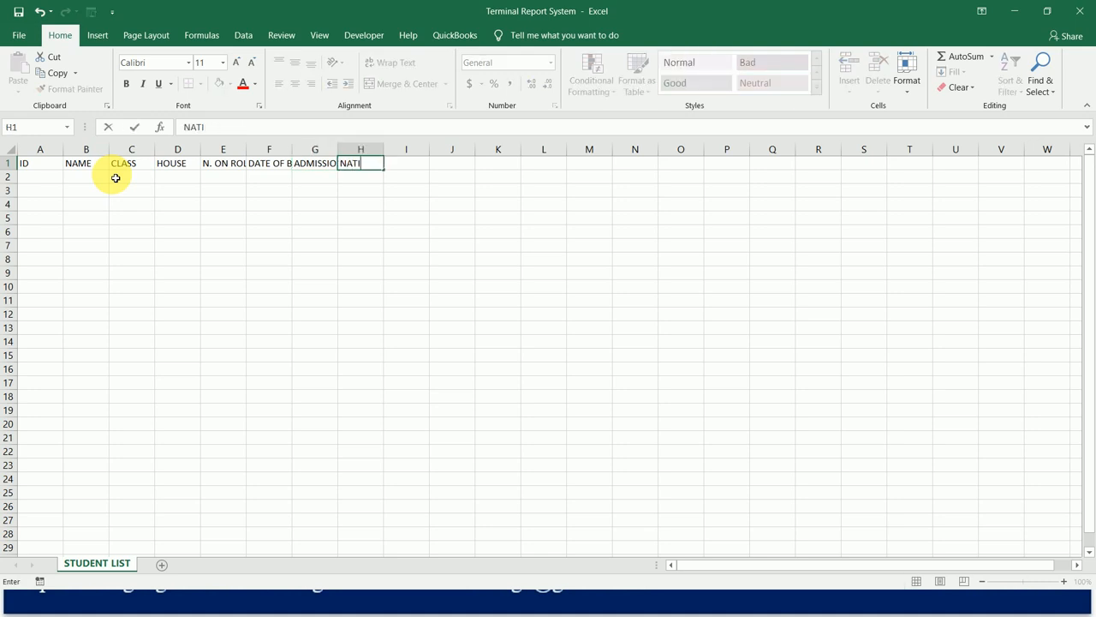
{"action": "type", "text": "ONALITY"}
{"action": "key", "text": "Return"}
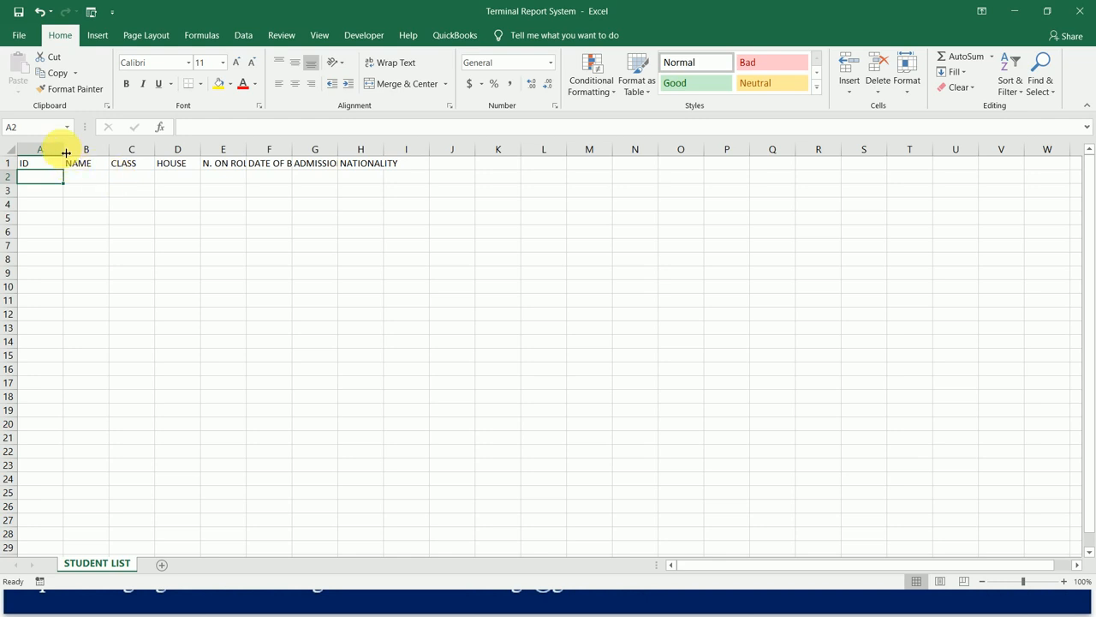
Narrow the ID column, widen the NAME column substantially, and fit the CLASS through DATE OF BIRTH columns to their headers.
{"action": "left_click_drag", "start_coordinate": [65, 153], "coordinate": [40, 152]}
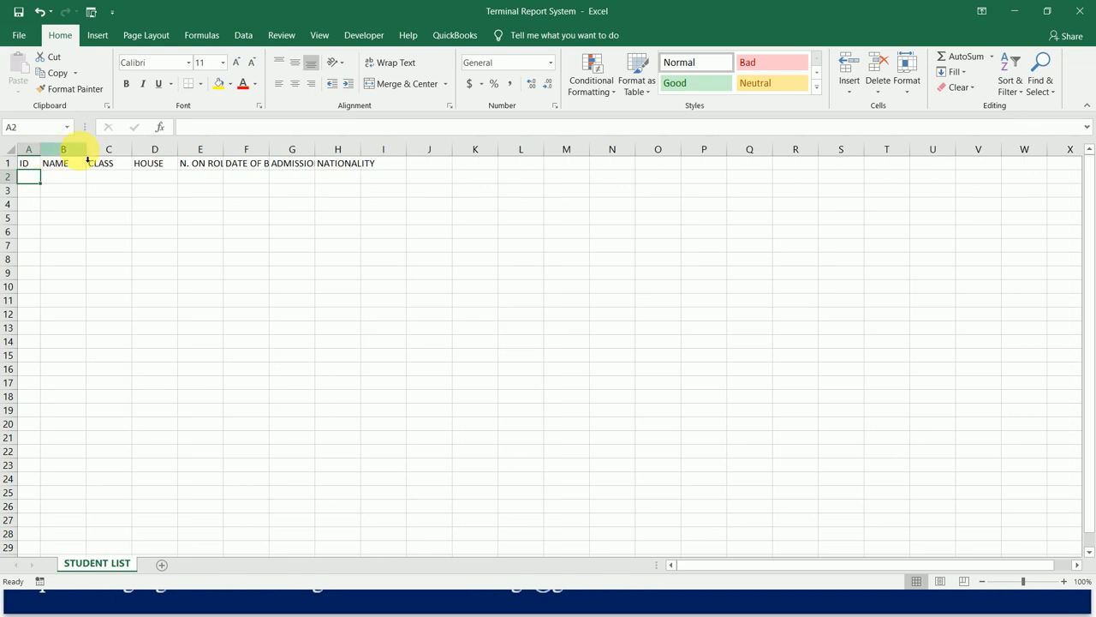
{"action": "left_click_drag", "start_coordinate": [151, 149], "coordinate": [198, 146]}
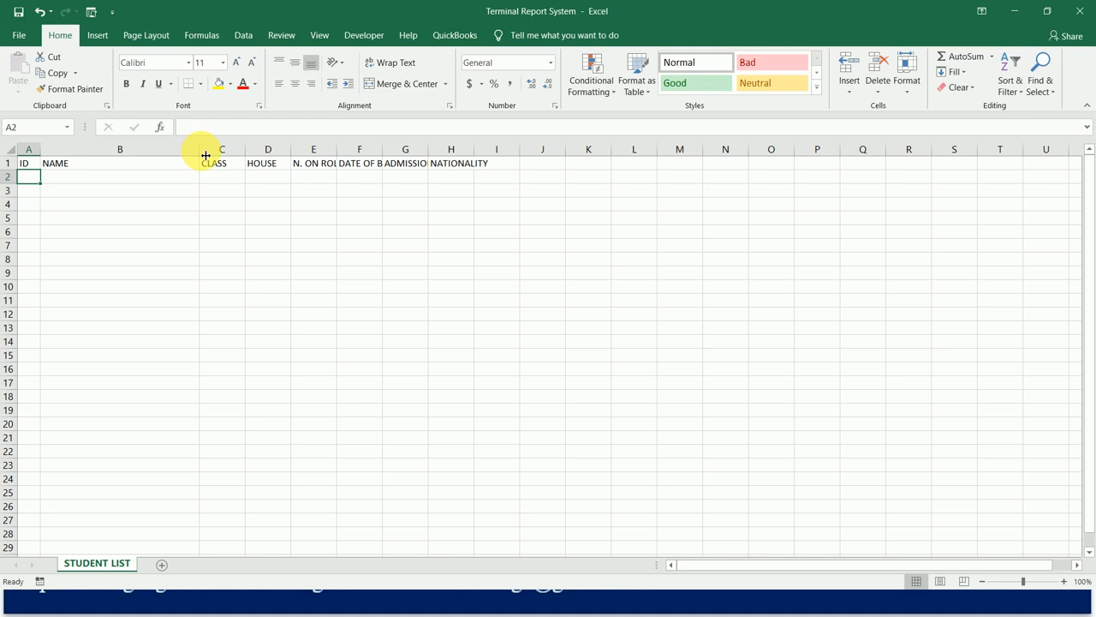
{"action": "left_click_drag", "start_coordinate": [205, 153], "coordinate": [264, 149]}
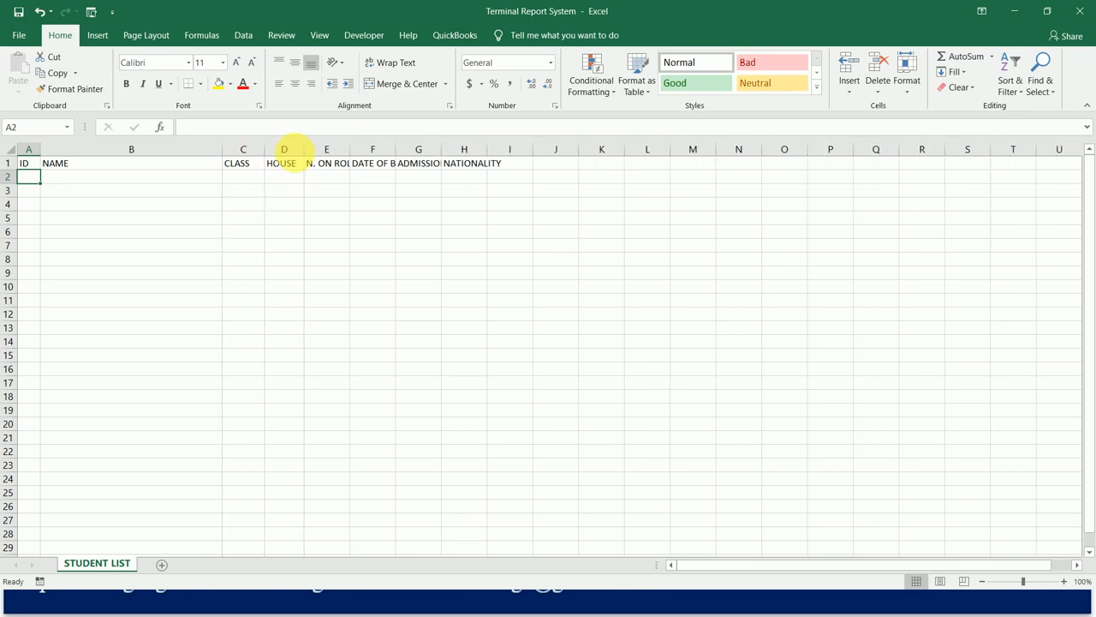
{"action": "left_click_drag", "start_coordinate": [369, 153], "coordinate": [460, 152]}
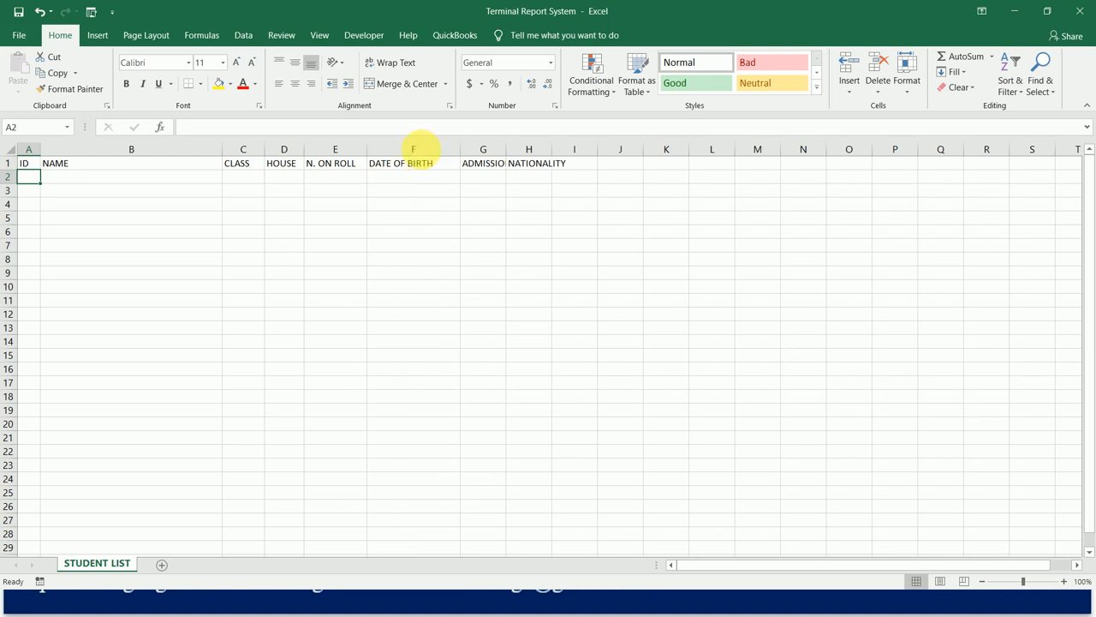
Format the whole DATE OF BIRTH column as Long Date.
{"action": "left_click", "coordinate": [429, 156]}
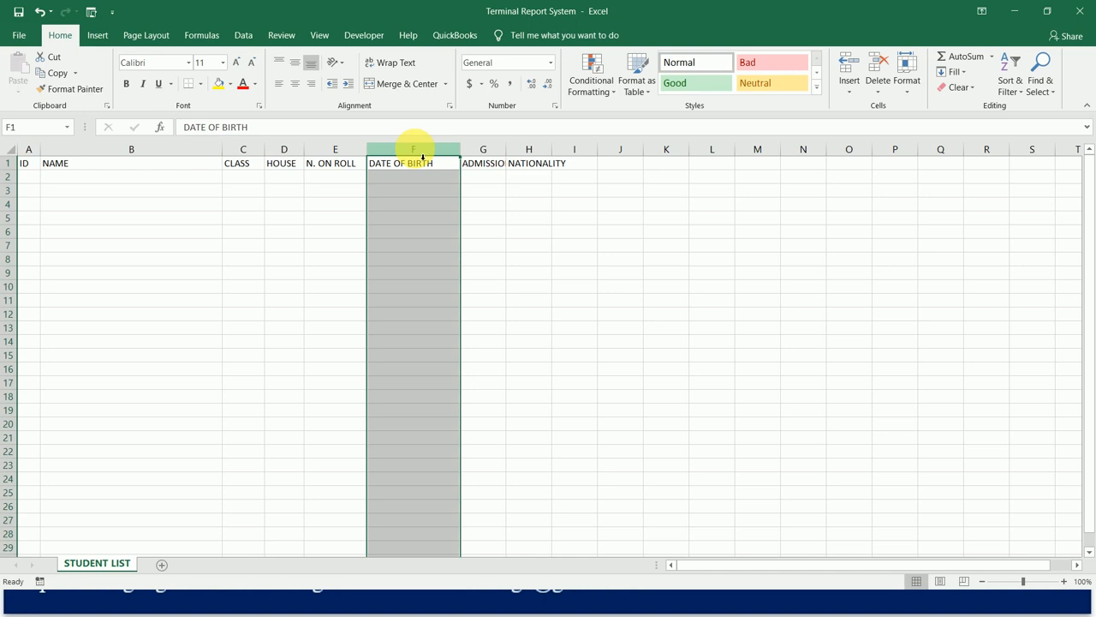
{"action": "left_click", "coordinate": [551, 65]}
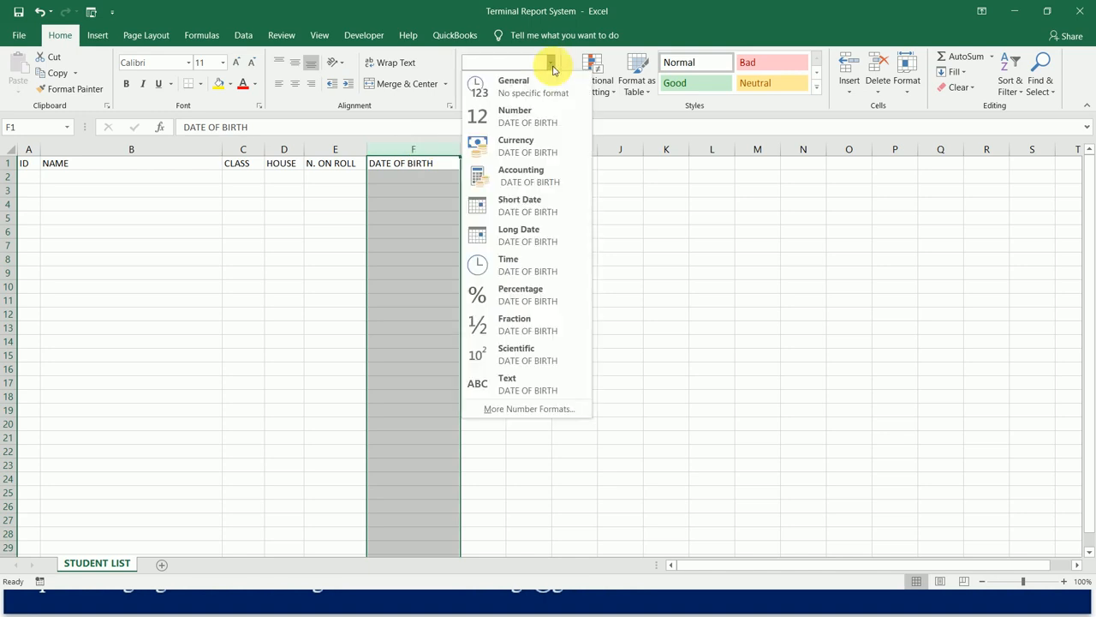
{"action": "left_click", "coordinate": [537, 234]}
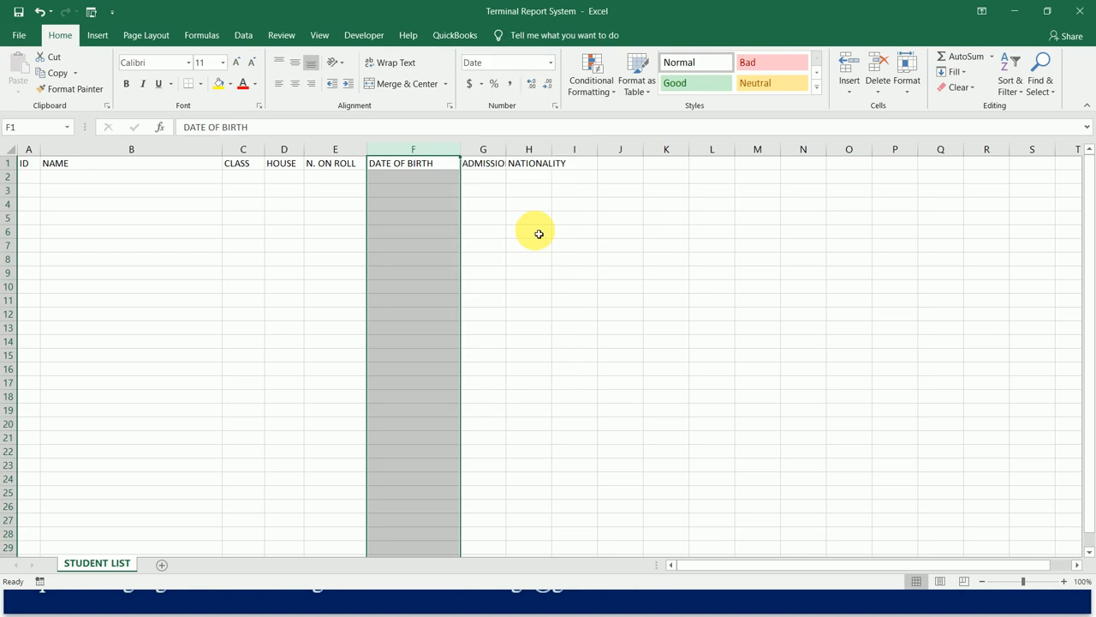
Enter a sample date of birth in cell F2 and widen column F to fit the long date.
{"action": "left_click", "coordinate": [406, 180]}
{"action": "type", "text": "4/"}
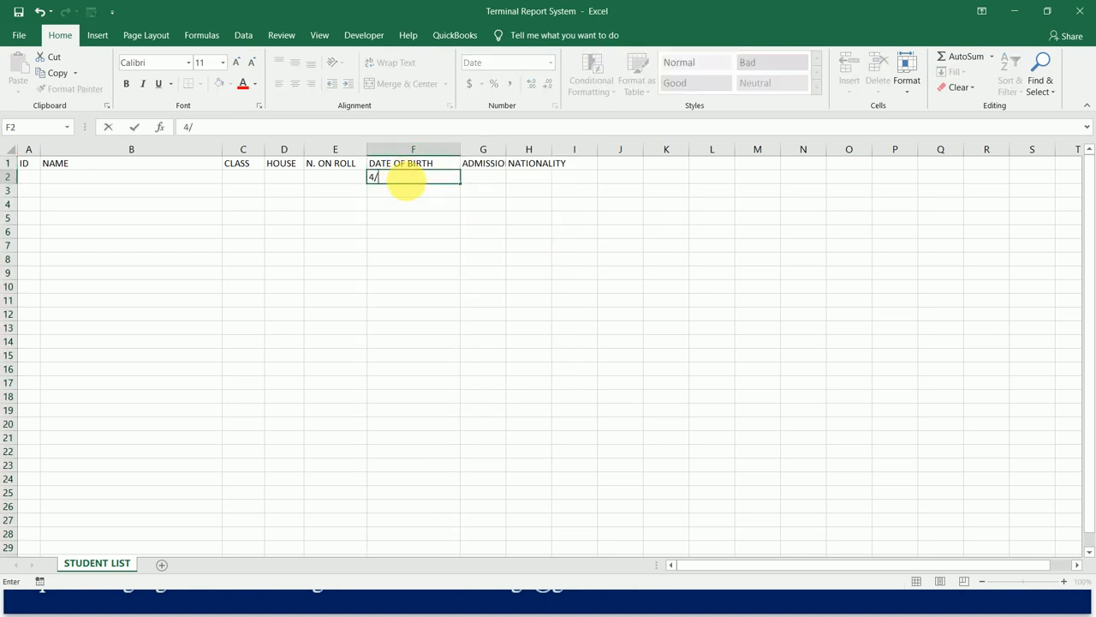
{"action": "type", "text": "7/2020"}
{"action": "key", "text": "Return"}
{"action": "left_click_drag", "start_coordinate": [460, 150], "coordinate": [506, 152]}
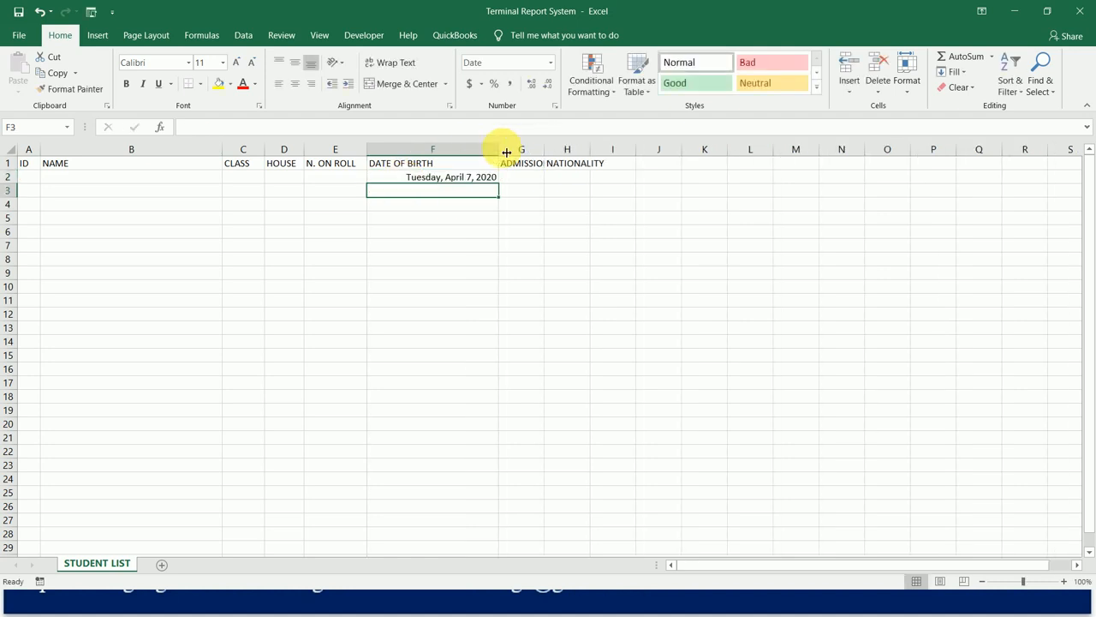
{"action": "left_click", "coordinate": [471, 180]}
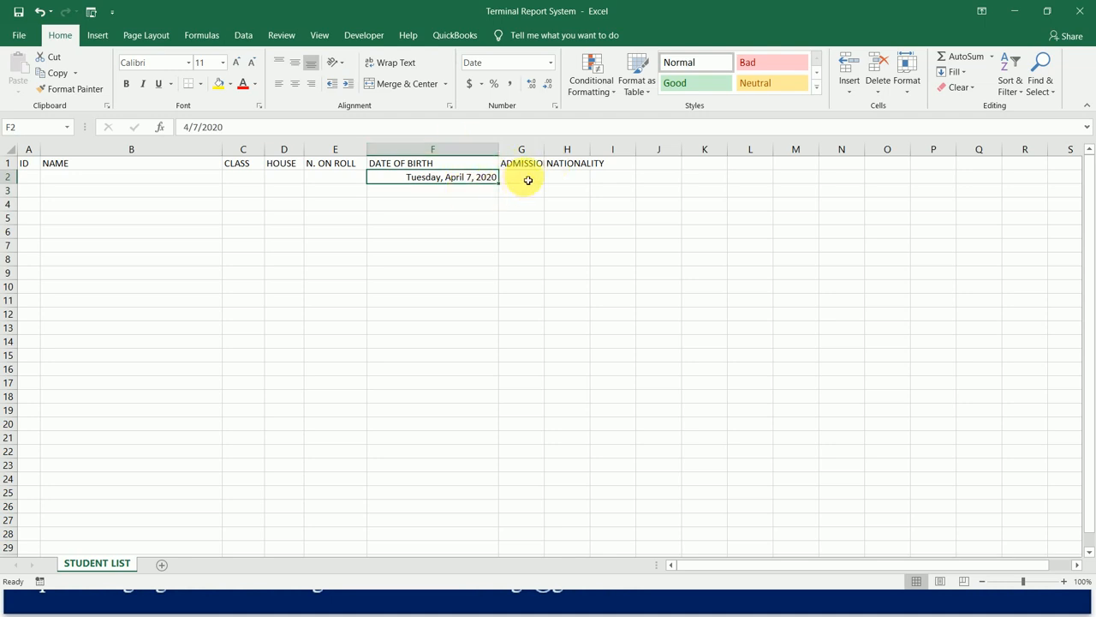
Widen the ADMISSION DATE column to fit its header and format the whole column as Long Date.
{"action": "left_click_drag", "start_coordinate": [547, 151], "coordinate": [602, 152]}
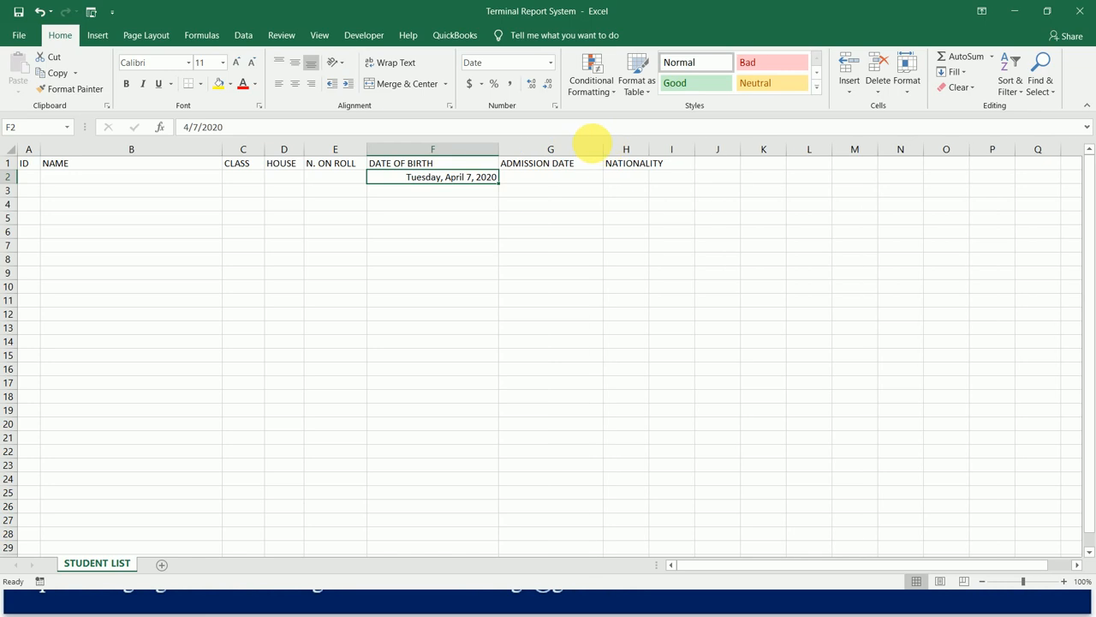
{"action": "left_click", "coordinate": [581, 151]}
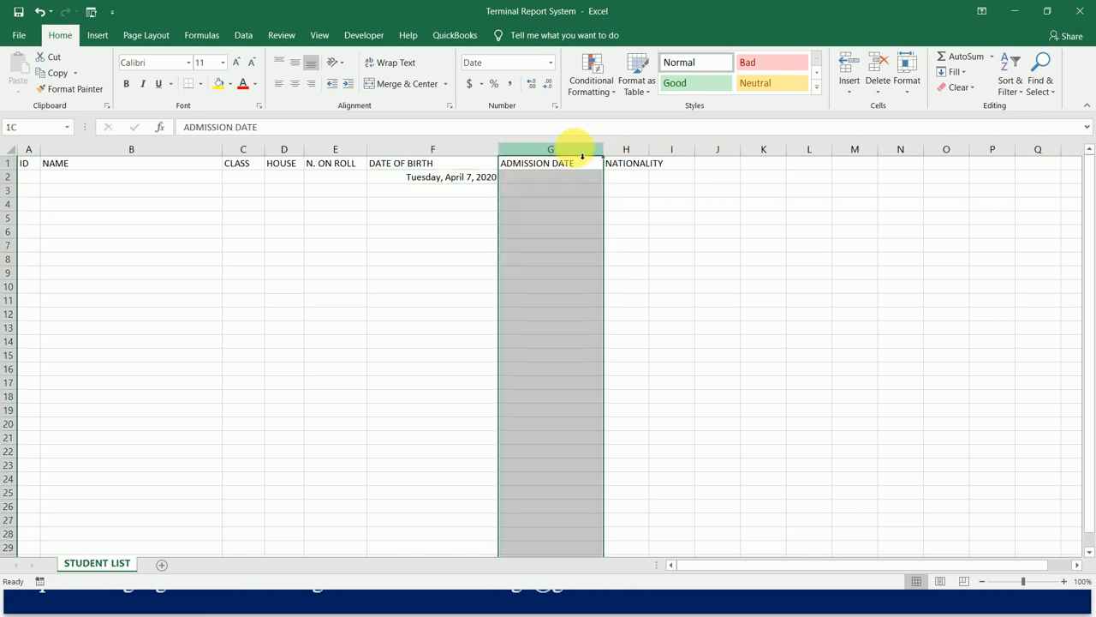
{"action": "left_click", "coordinate": [554, 64]}
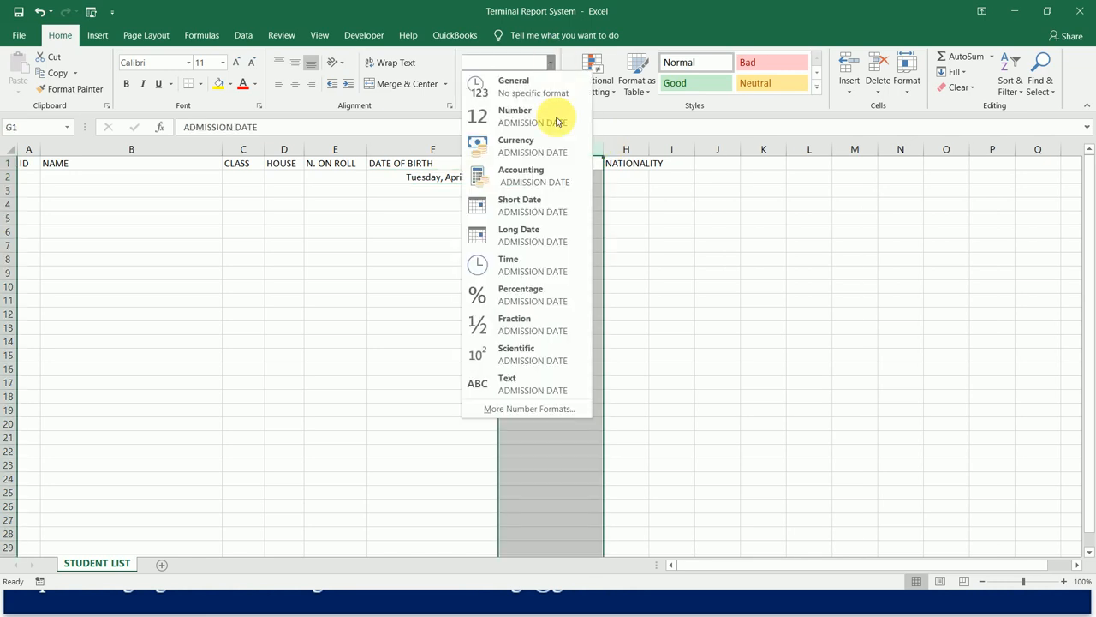
{"action": "left_click", "coordinate": [545, 232]}
{"action": "left_click", "coordinate": [548, 232]}
Widen the NATIONALITY column so its header fits with room to spare.
{"action": "left_click_drag", "start_coordinate": [649, 152], "coordinate": [706, 152]}
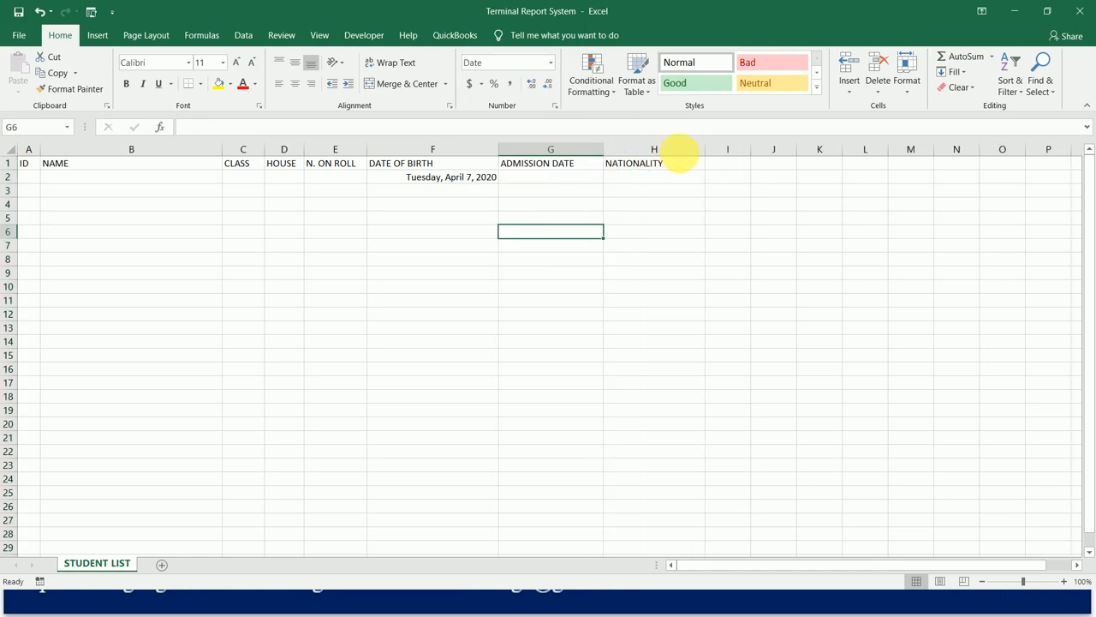
{"action": "left_click", "coordinate": [662, 155]}
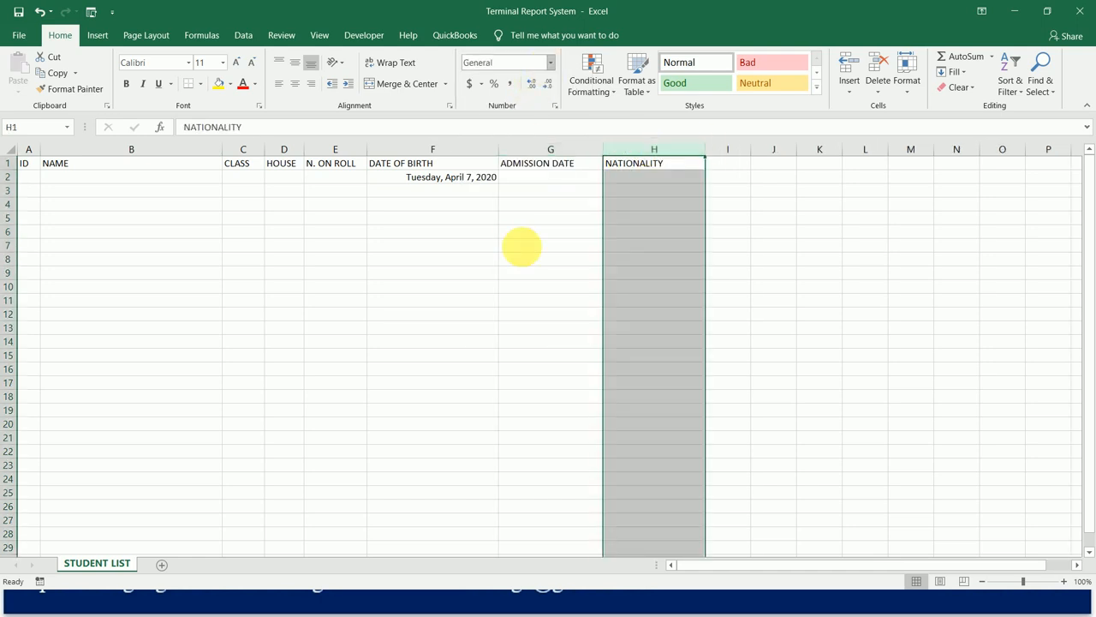
{"action": "left_click", "coordinate": [449, 219]}
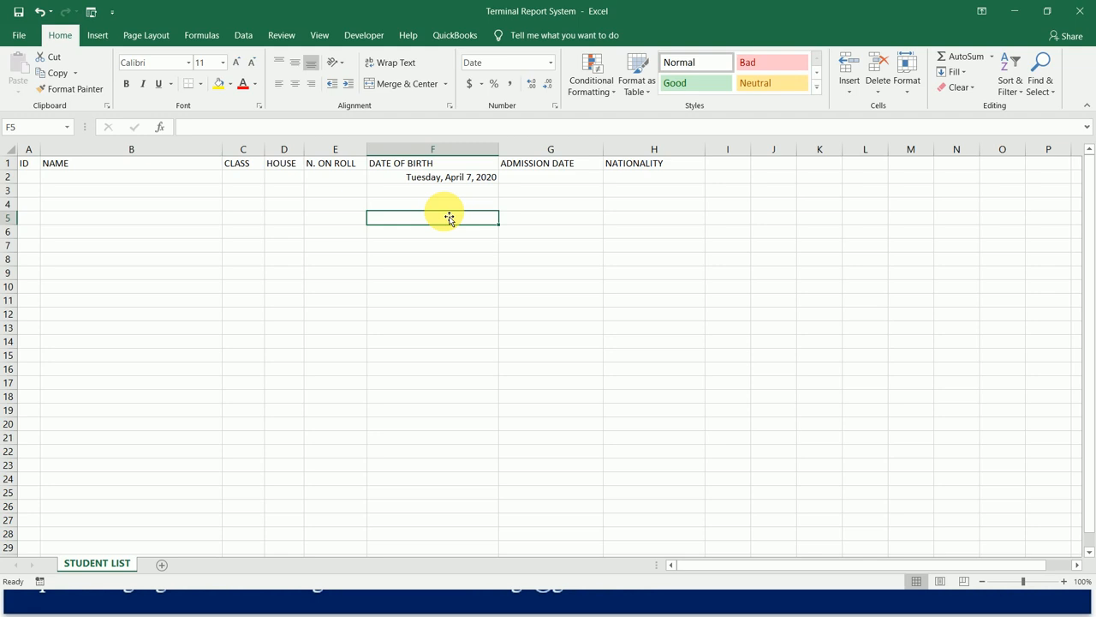
Enter the first two student IDs, 1 in cell A2 and 2 in cell A3.
{"action": "left_click", "coordinate": [32, 166]}
{"action": "key", "text": "Down"}
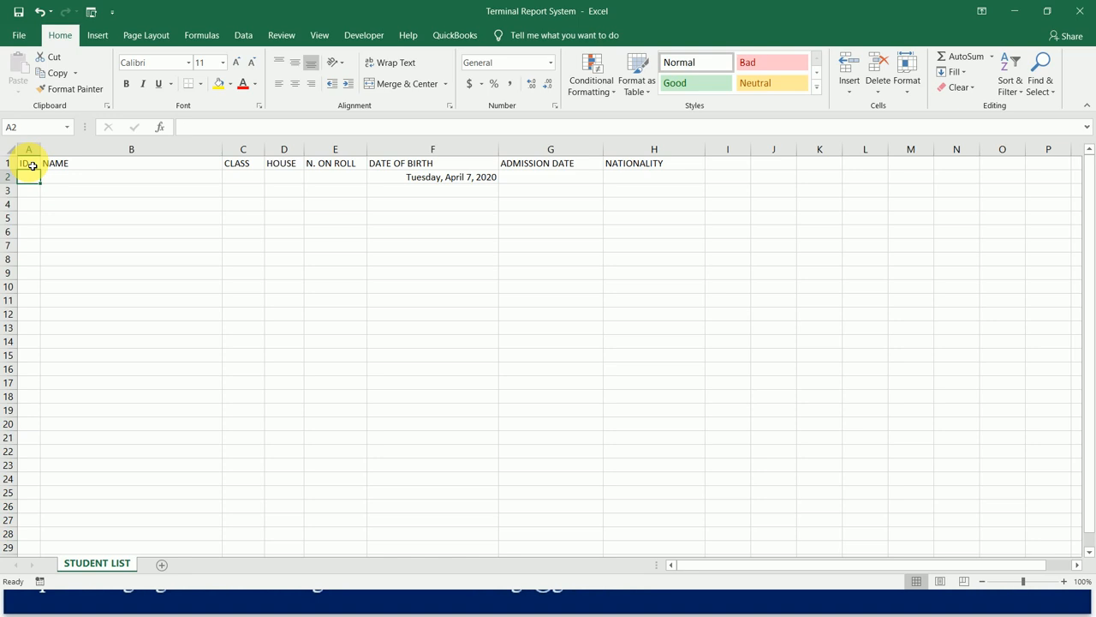
{"action": "type", "text": "1"}
{"action": "key", "text": "Return"}
{"action": "type", "text": "2"}
{"action": "key", "text": "Return"}
Examine how far the ID column extends down to the sheet's last row, and return to the first ID.
{"action": "key", "text": "Up"}
{"action": "key", "text": "Up"}
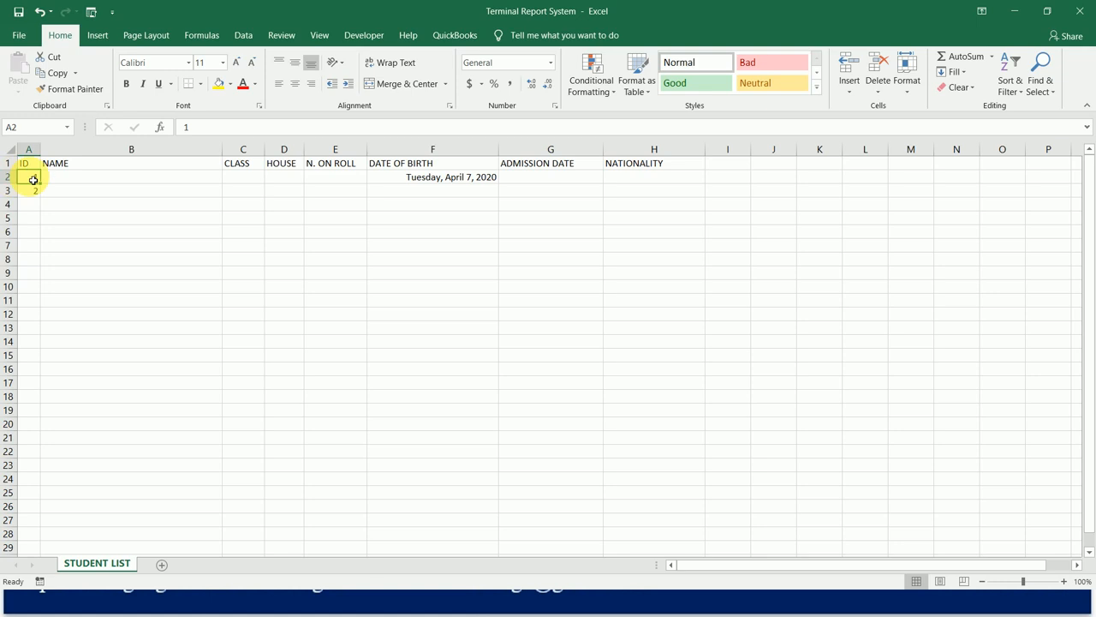
{"action": "key", "text": "Down"}
{"action": "key", "text": "Down"}
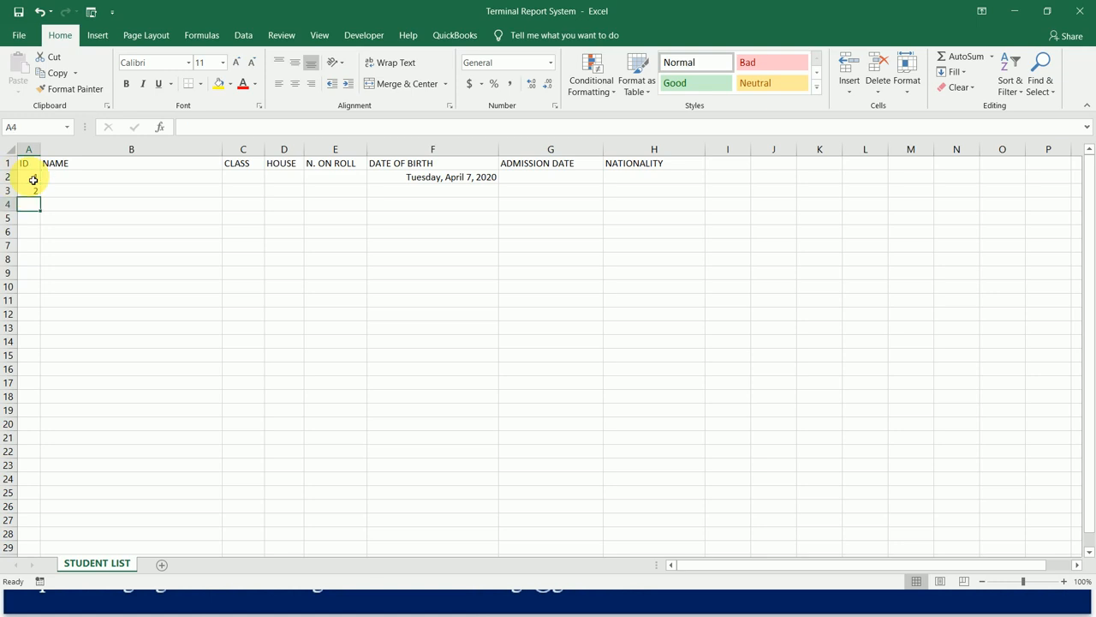
{"action": "key", "text": "ctrl+Down"}
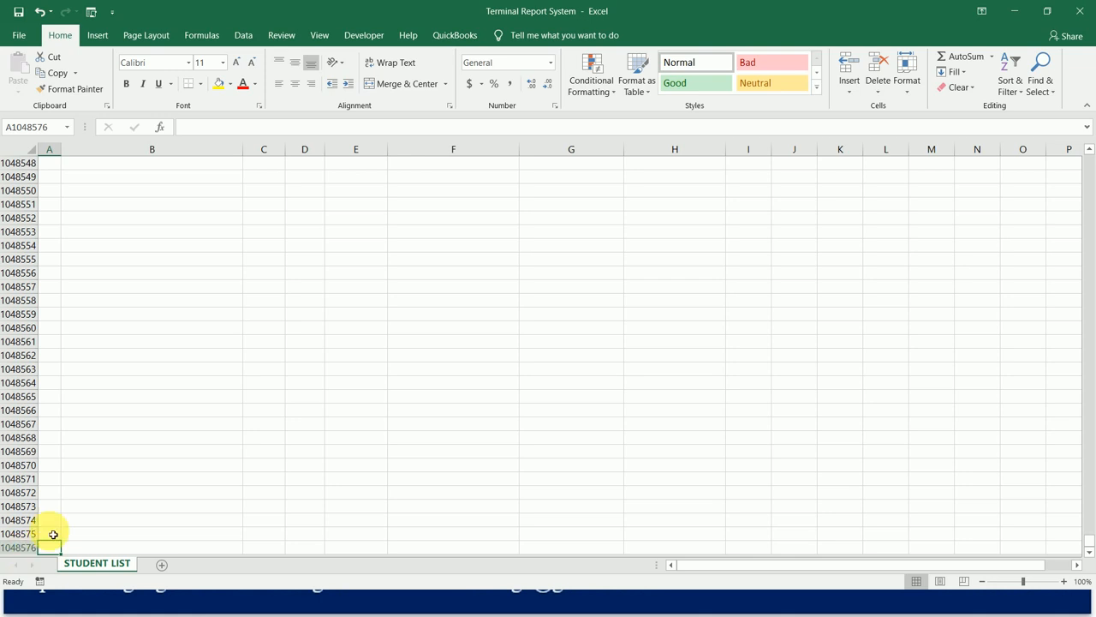
{"action": "key", "text": "ctrl+Up"}
{"action": "key", "text": "ctrl+Up"}
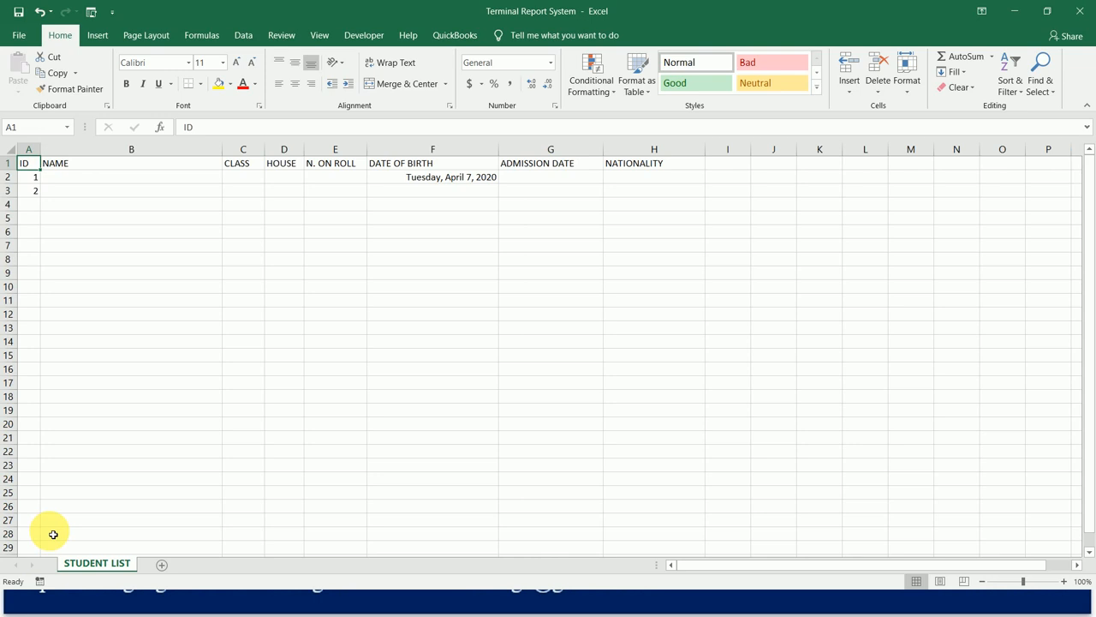
{"action": "key", "text": "Down"}
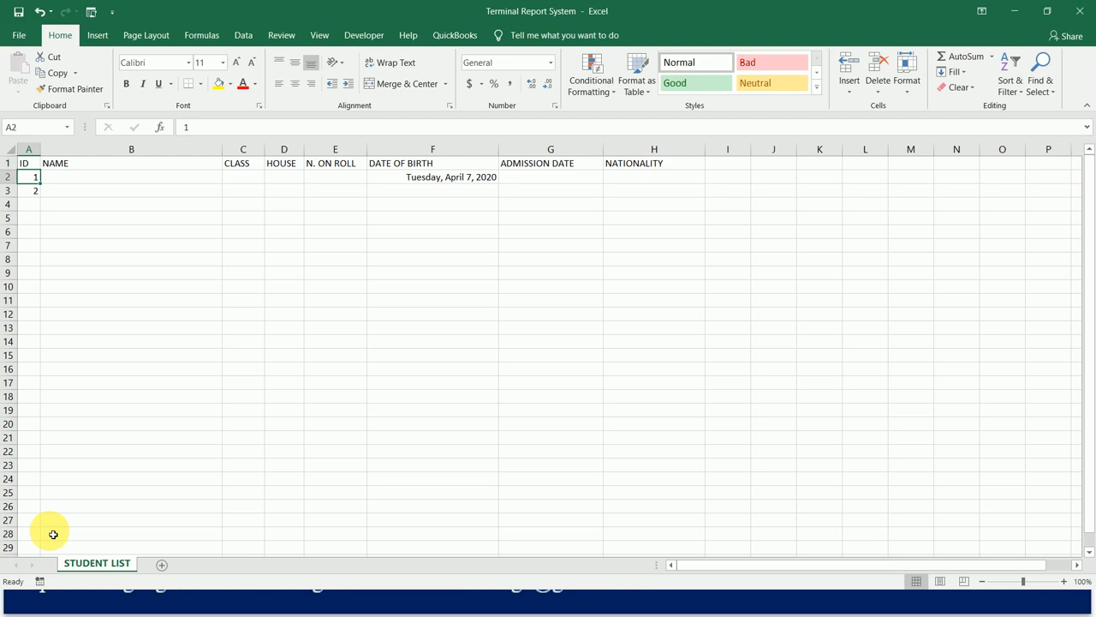
{"action": "left_click", "coordinate": [17, 182]}
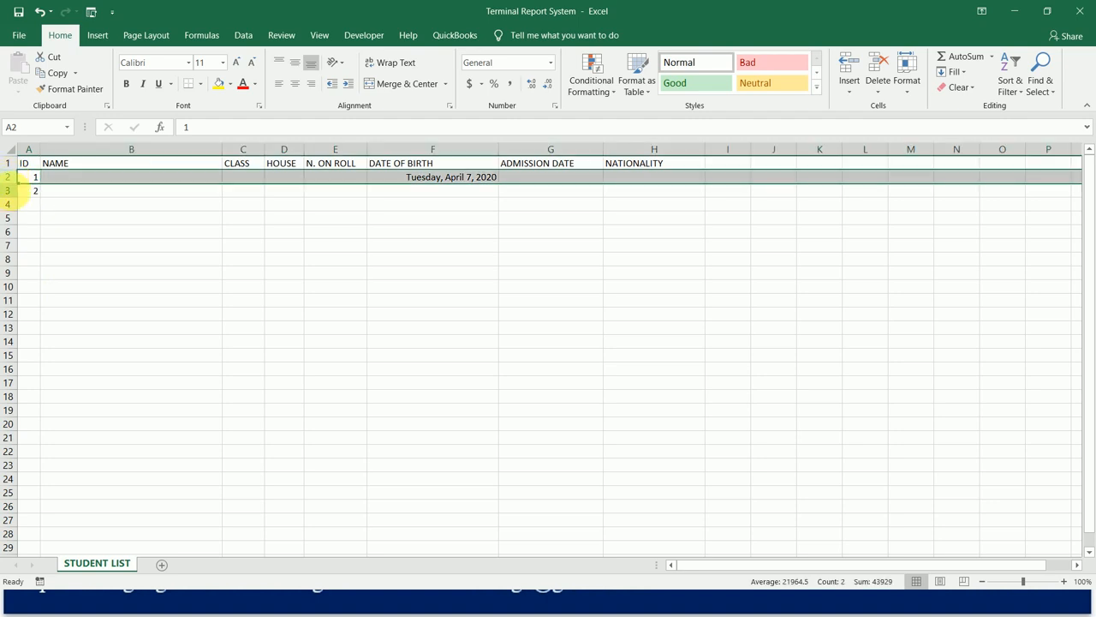
{"action": "left_click", "coordinate": [17, 192]}
{"action": "left_click", "coordinate": [17, 204]}
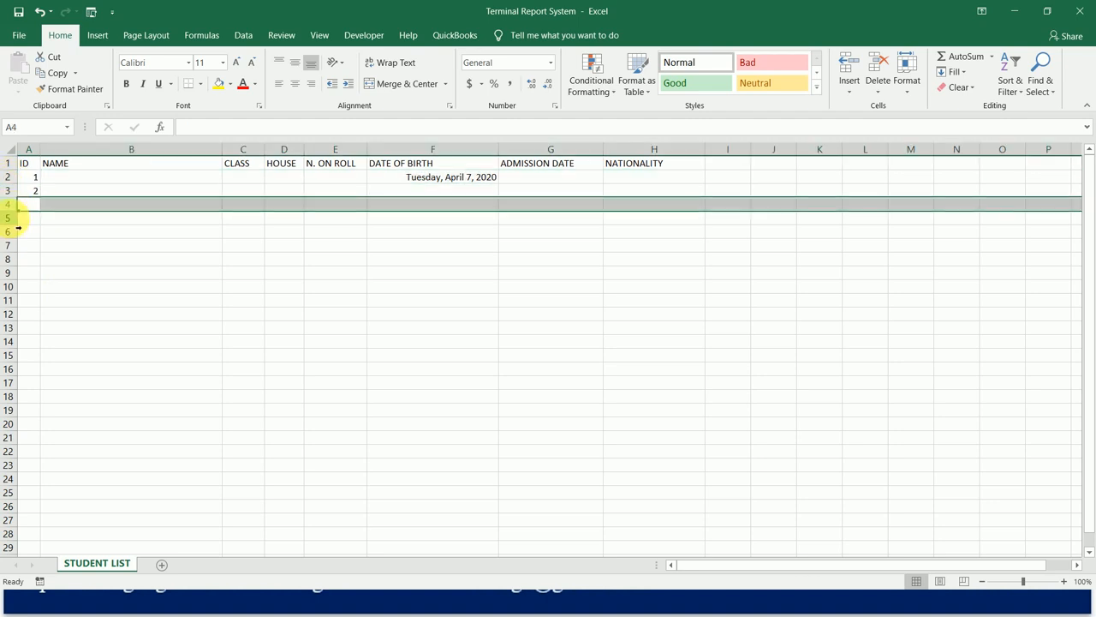
{"action": "left_click", "coordinate": [14, 217]}
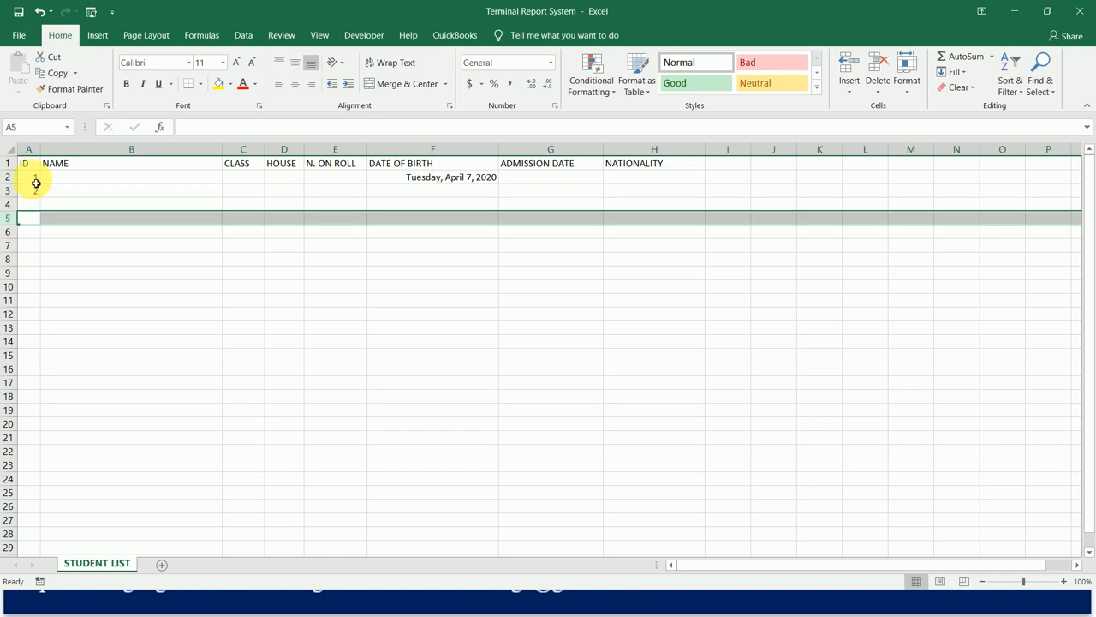
{"action": "left_click", "coordinate": [35, 180]}
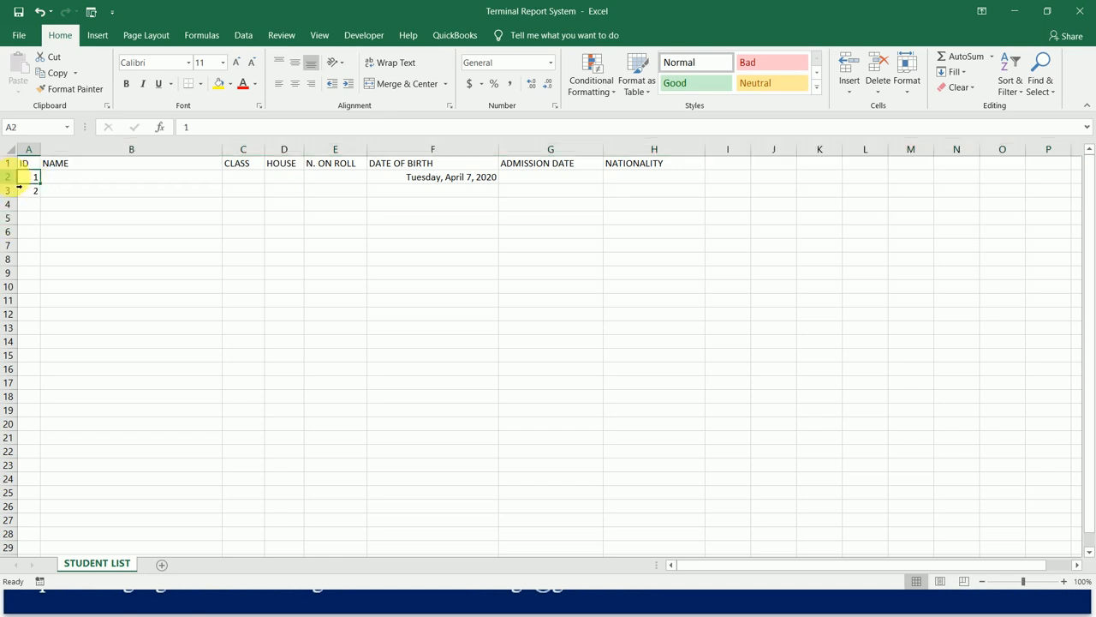
{"action": "left_click", "coordinate": [8, 177]}
{"action": "left_click", "coordinate": [8, 190]}
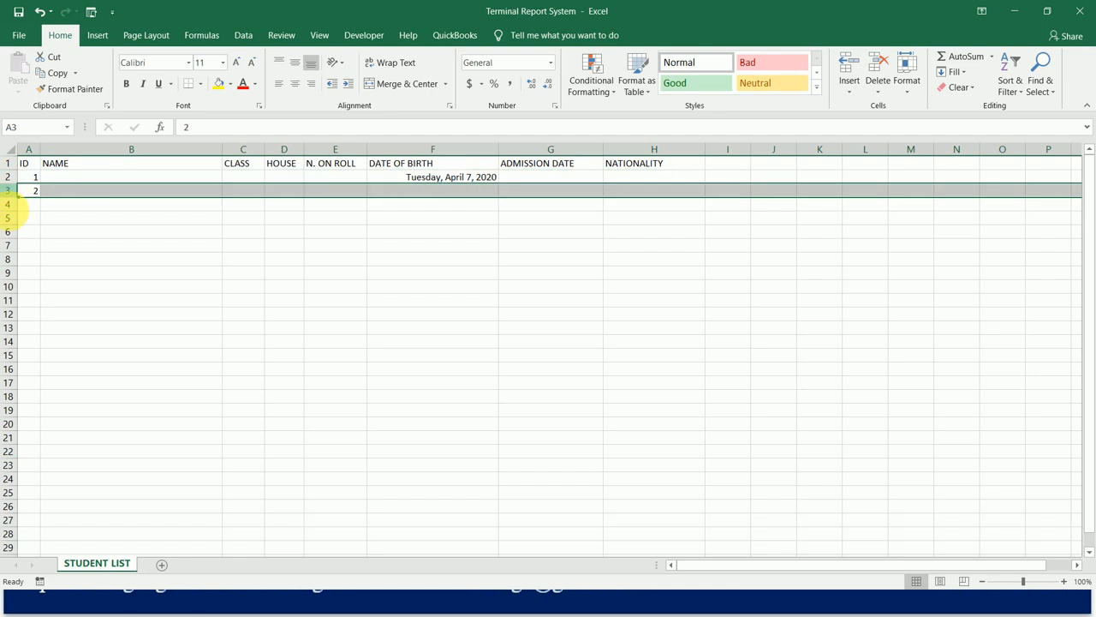
{"action": "left_click", "coordinate": [8, 204]}
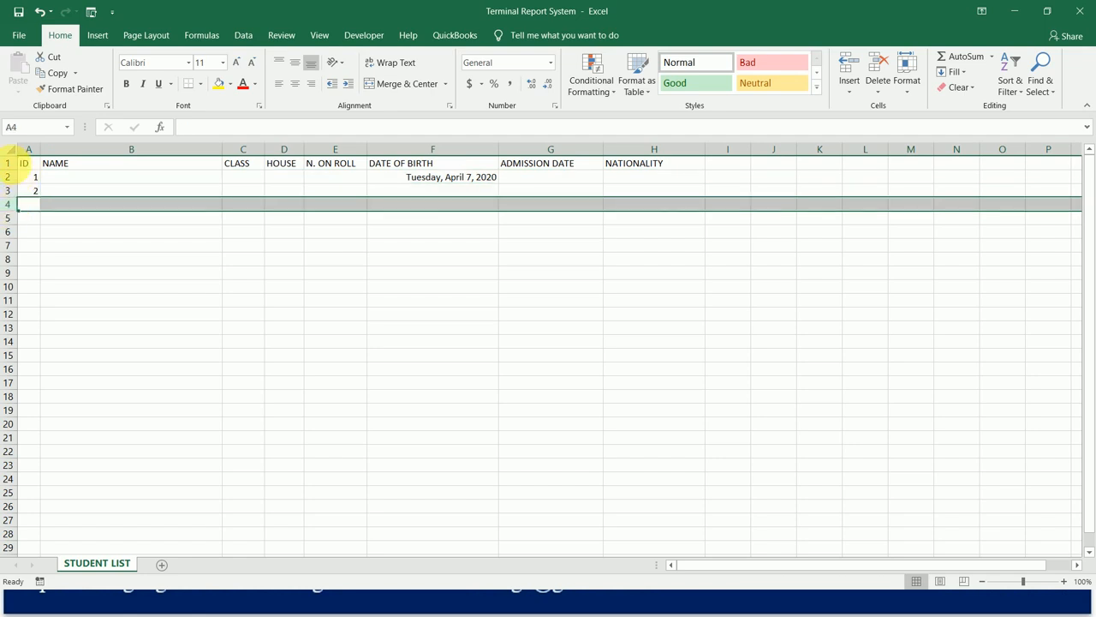
{"action": "left_click", "coordinate": [18, 166]}
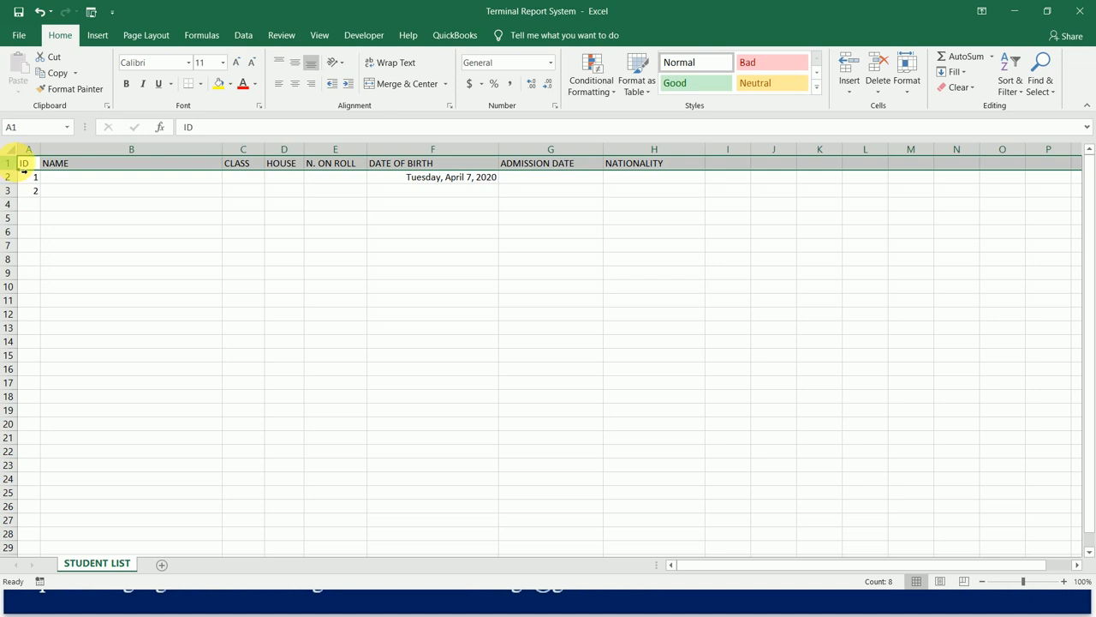
{"action": "left_click", "coordinate": [32, 180]}
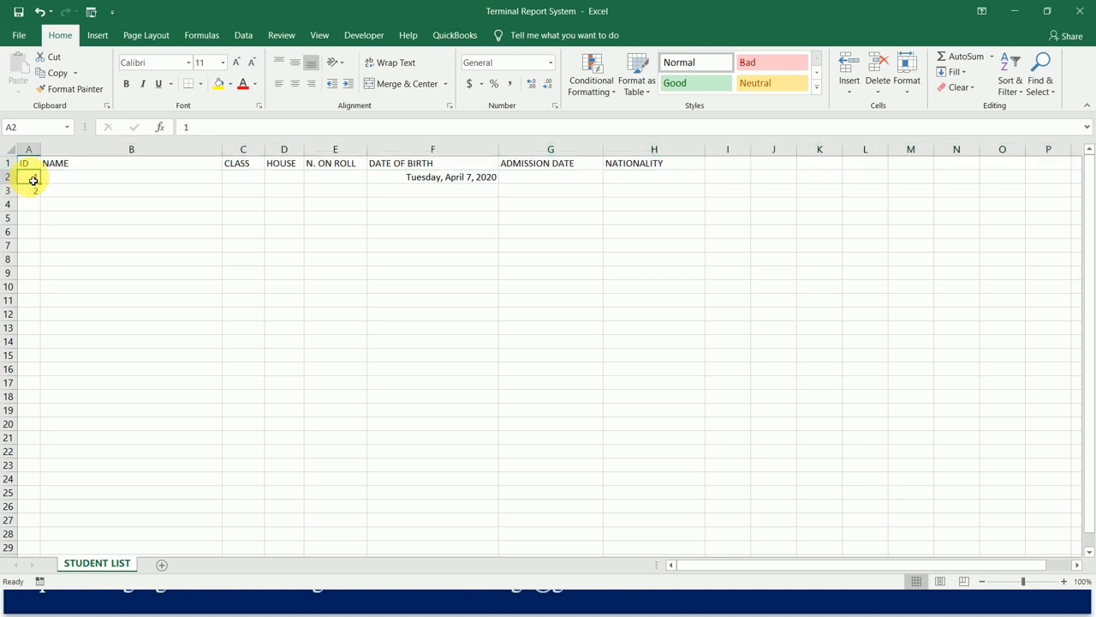
{"action": "key", "text": "Down"}
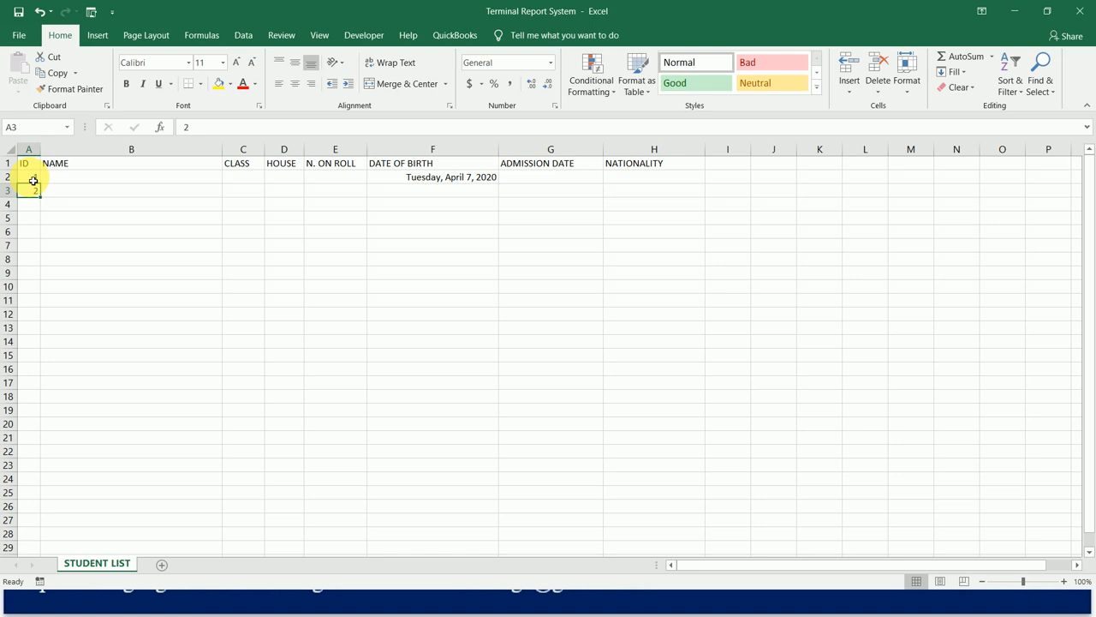
{"action": "key", "text": "Return"}
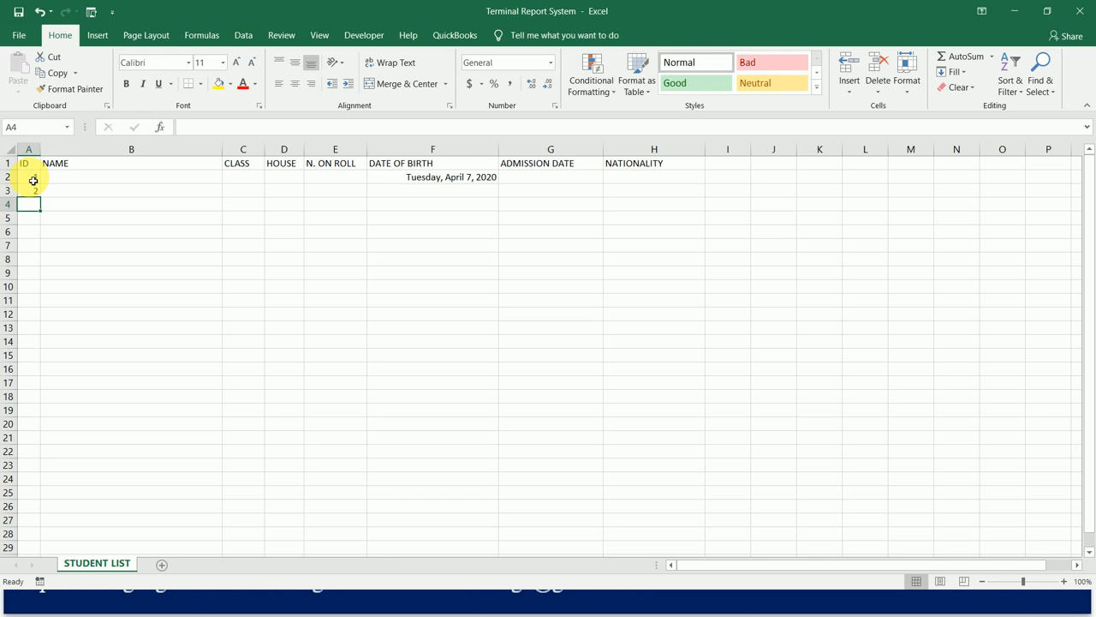
{"action": "left_click", "coordinate": [33, 180]}
{"action": "key", "text": "Down"}
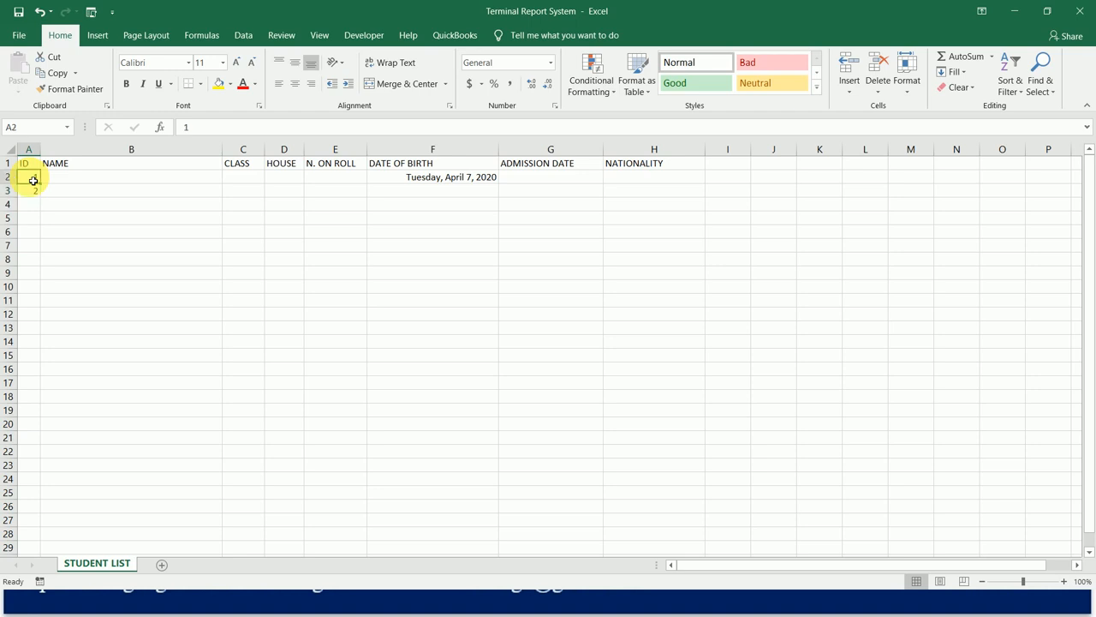
Fill the ID series from A2:A3 down column A as consecutive numbers past 28, and return to the header.
{"action": "left_click", "coordinate": [34, 180]}
{"action": "key", "text": "Down"}
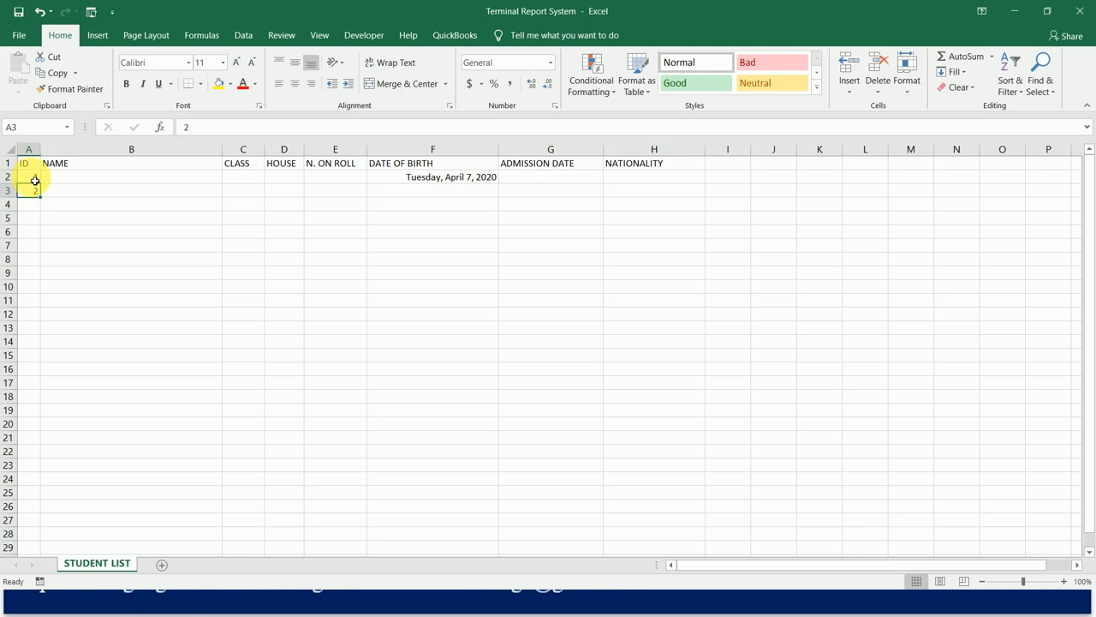
{"action": "key", "text": "Up"}
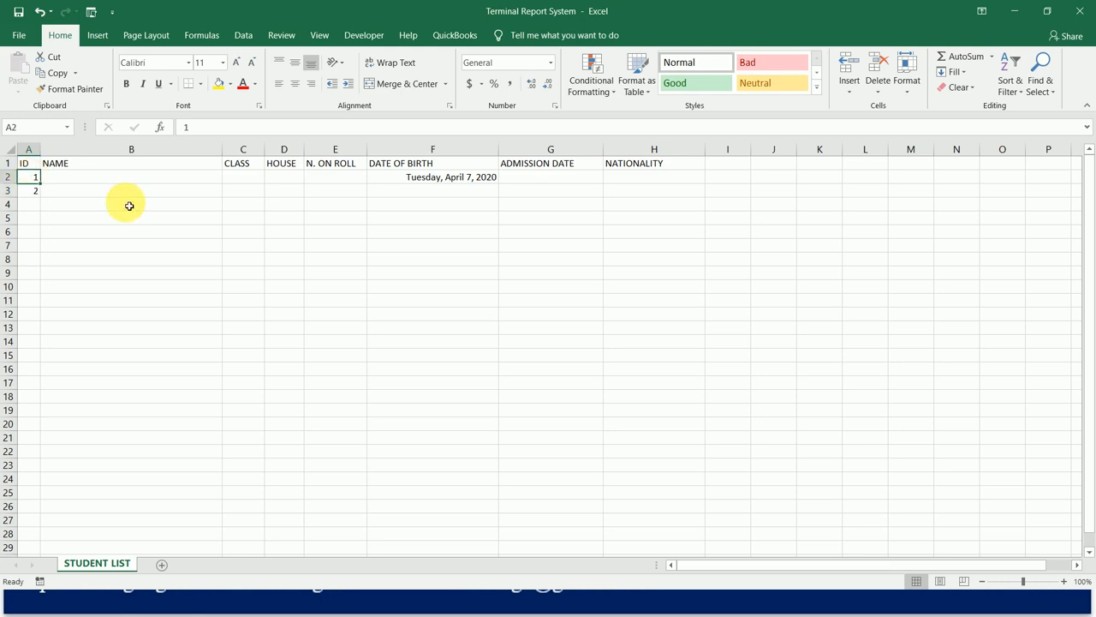
{"action": "key", "text": "shift+Down"}
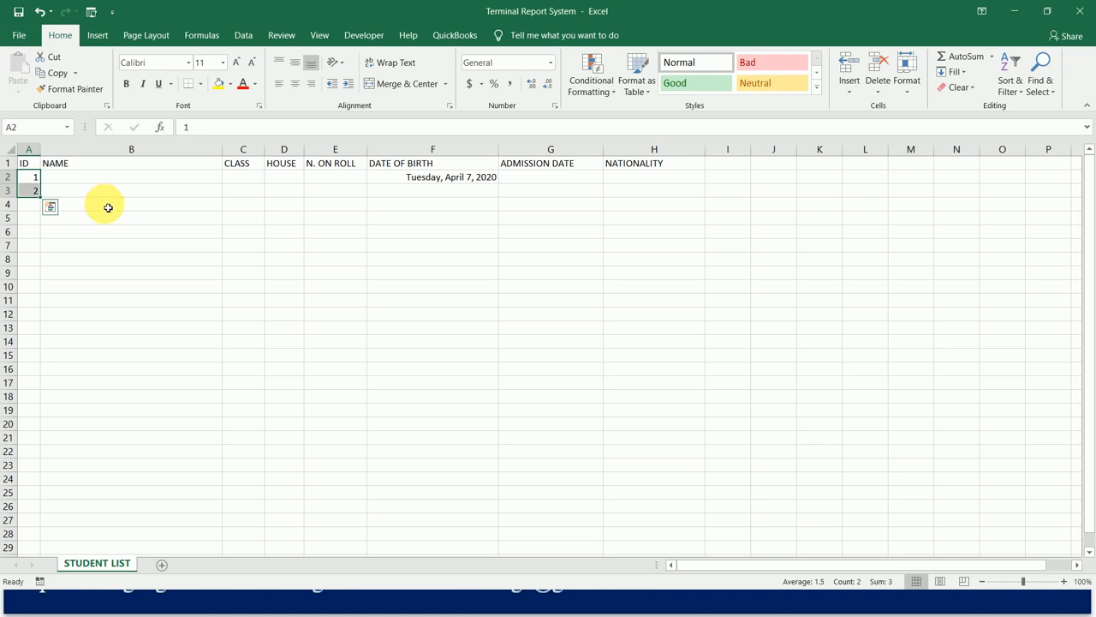
{"action": "left_click_drag", "start_coordinate": [40, 197], "coordinate": [43, 255]}
{"action": "key", "text": "ctrl+Up"}
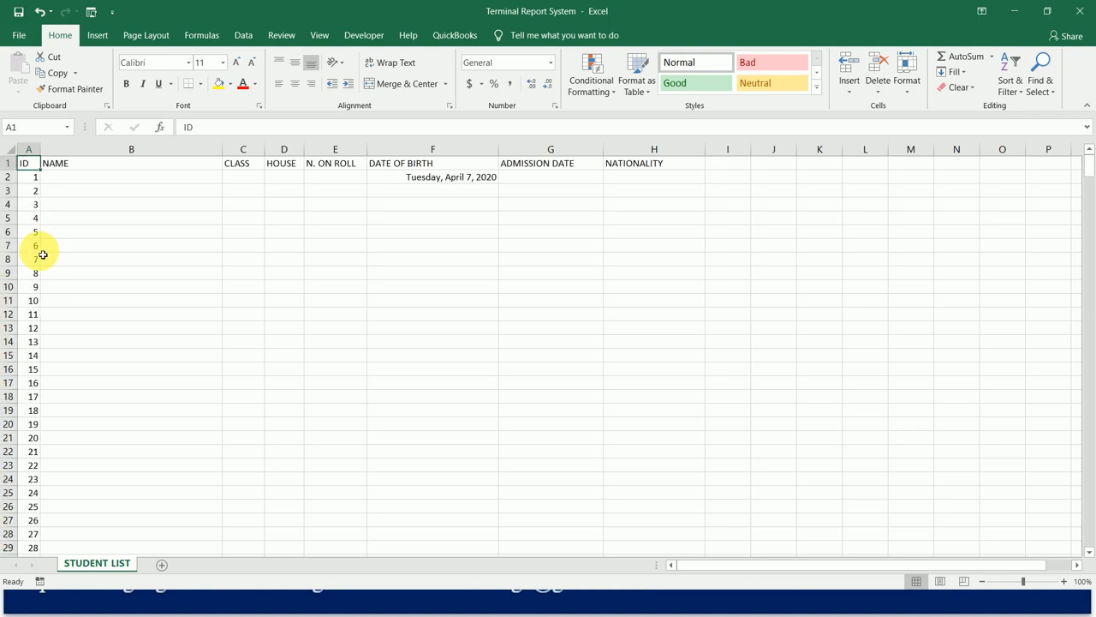
{"action": "key", "text": "Down"}
{"action": "key", "text": "Down"}
{"action": "key", "text": "Down"}
{"action": "key", "text": "Down"}
{"action": "key", "text": "Down"}
{"action": "key", "text": "Down"}
{"action": "key", "text": "Down"}
{"action": "key", "text": "Down"}
{"action": "key", "text": "Down"}
{"action": "key", "text": "Down"}
{"action": "key", "text": "Down"}
{"action": "key", "text": "Down"}
{"action": "key", "text": "Down"}
{"action": "key", "text": "Down"}
{"action": "key", "text": "Down"}
{"action": "key", "text": "Down"}
{"action": "key", "text": "Down"}
{"action": "key", "text": "Up"}
{"action": "key", "text": "ctrl+Up"}
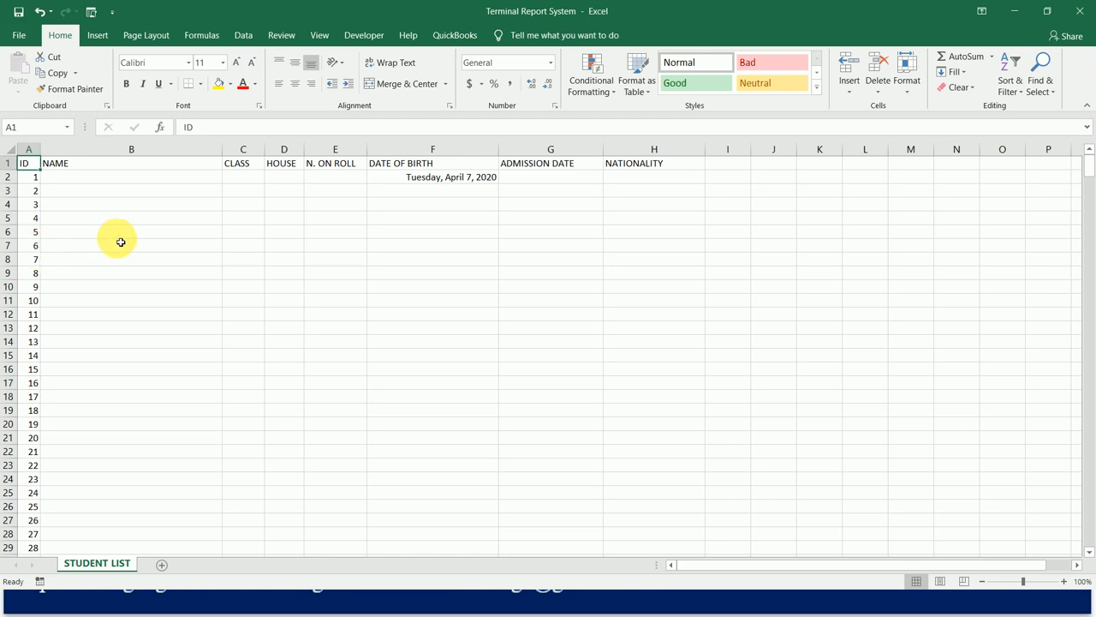
Show the Office Clipboard and collect a copy of the header row A1:H1 in it, ending copy mode.
{"action": "left_click", "coordinate": [107, 107]}
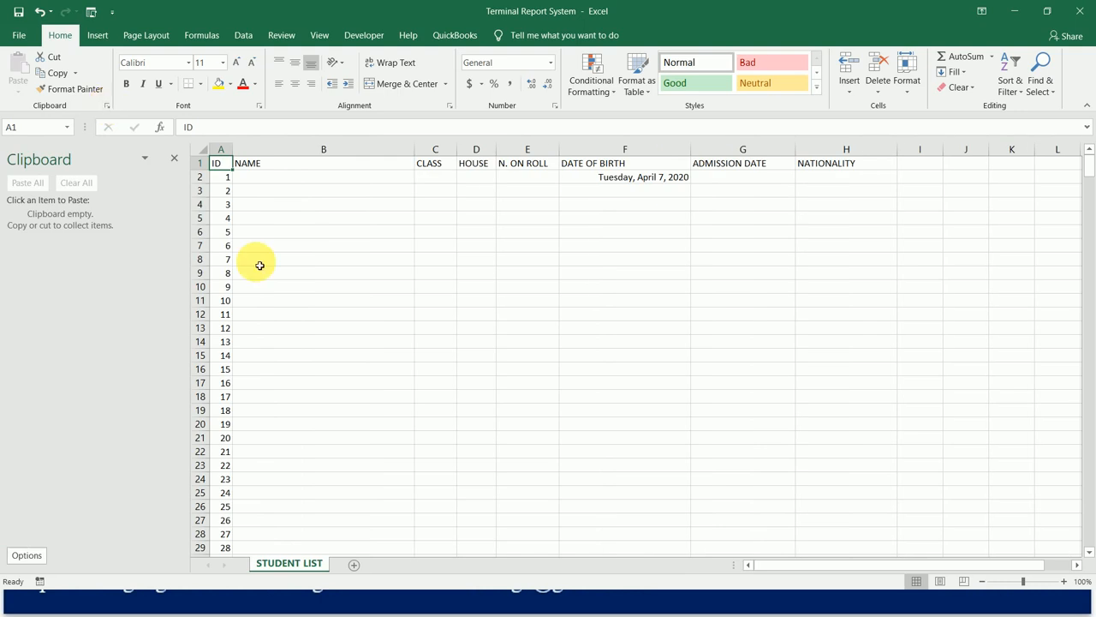
{"action": "key", "text": "shift+Right"}
{"action": "key", "text": "shift+Right"}
{"action": "key", "text": "shift+Right"}
{"action": "key", "text": "shift+Right"}
{"action": "key", "text": "shift+Right"}
{"action": "key", "text": "shift+Right"}
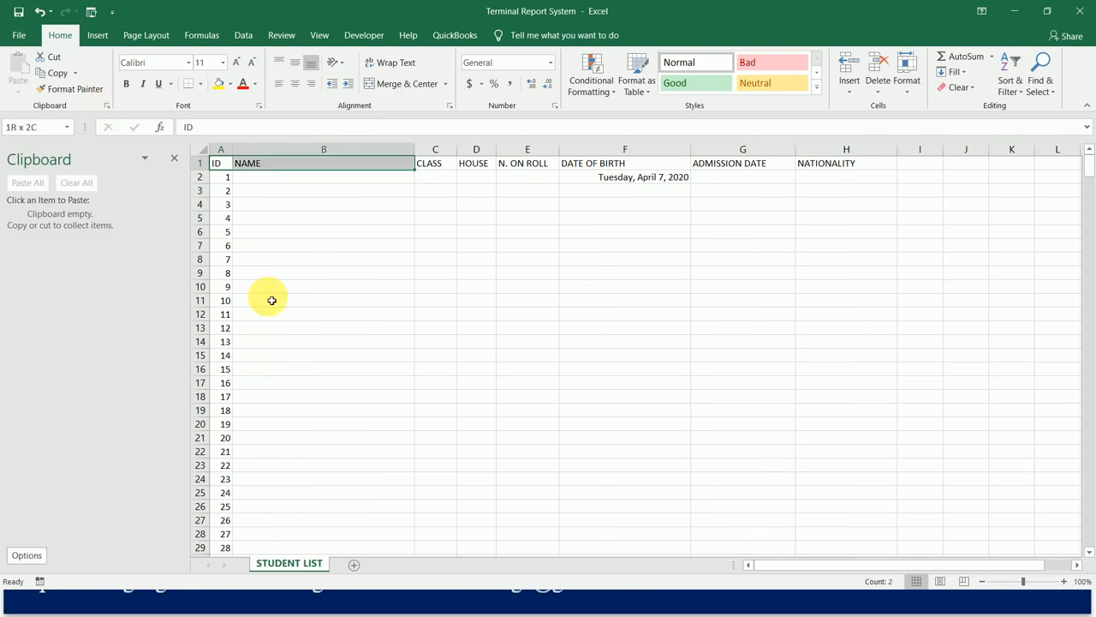
{"action": "key", "text": "shift+Right"}
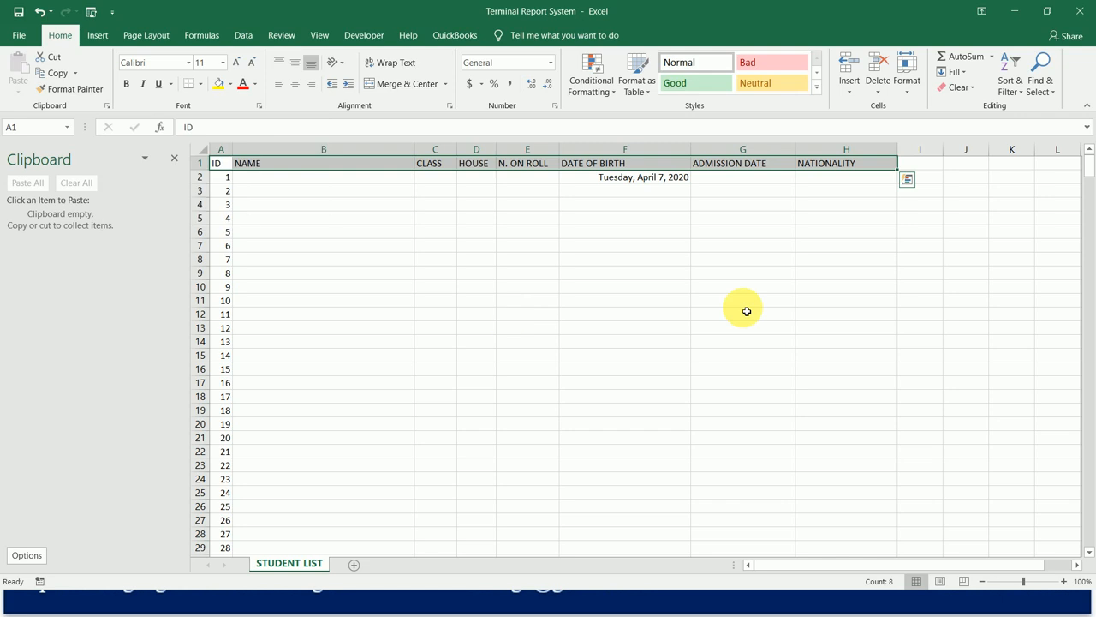
{"action": "key", "text": "ctrl+c"}
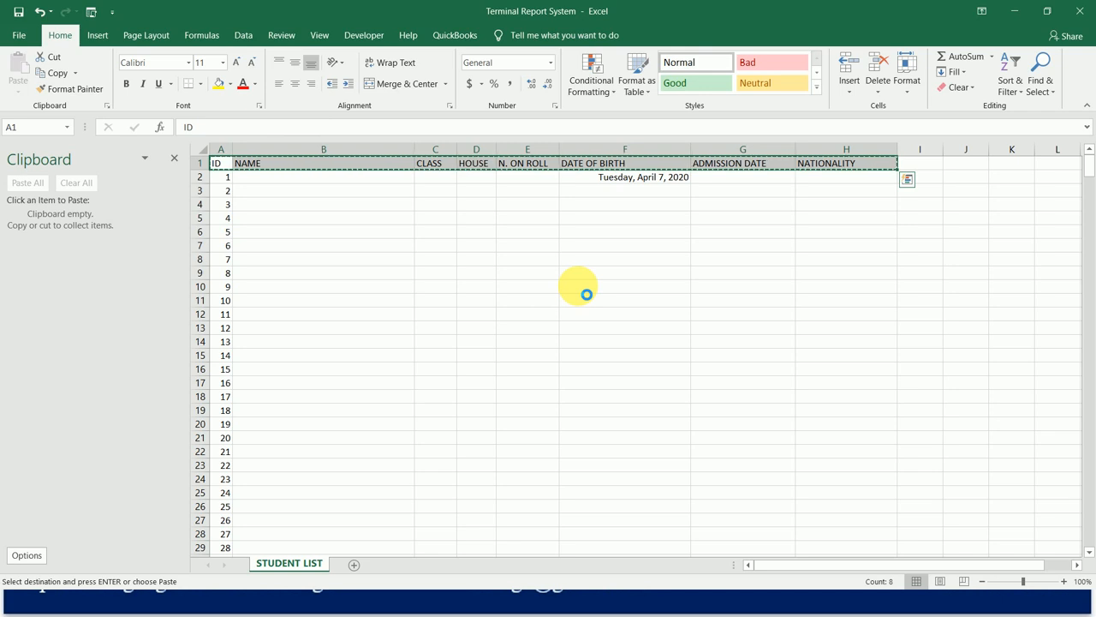
{"action": "key", "text": "ctrl+c"}
{"action": "key", "text": "ctrl+c"}
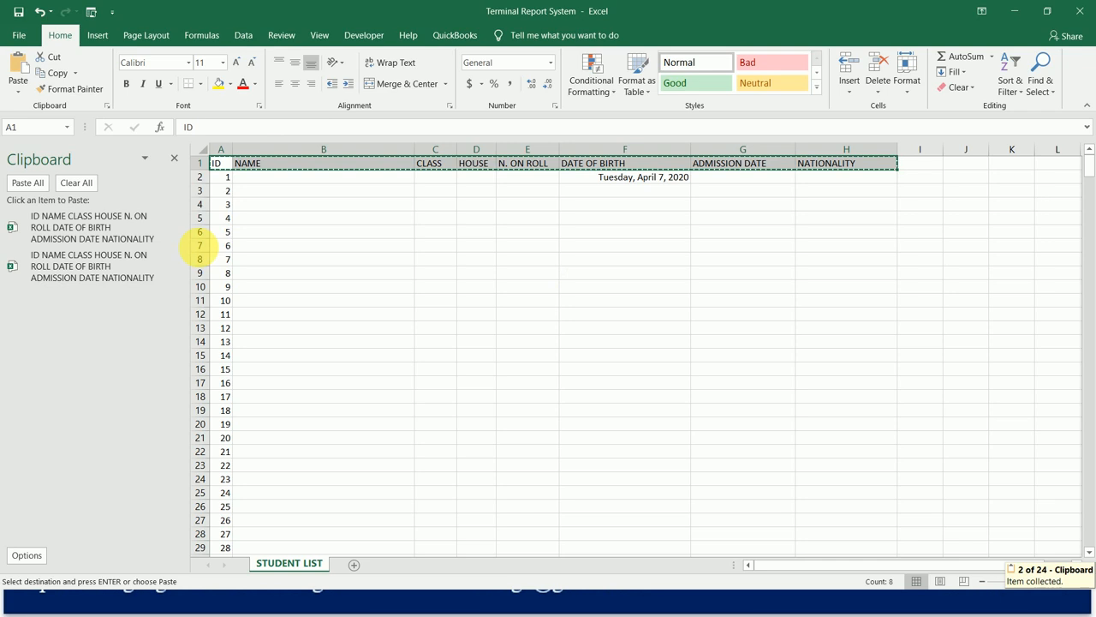
{"action": "left_click", "coordinate": [224, 177]}
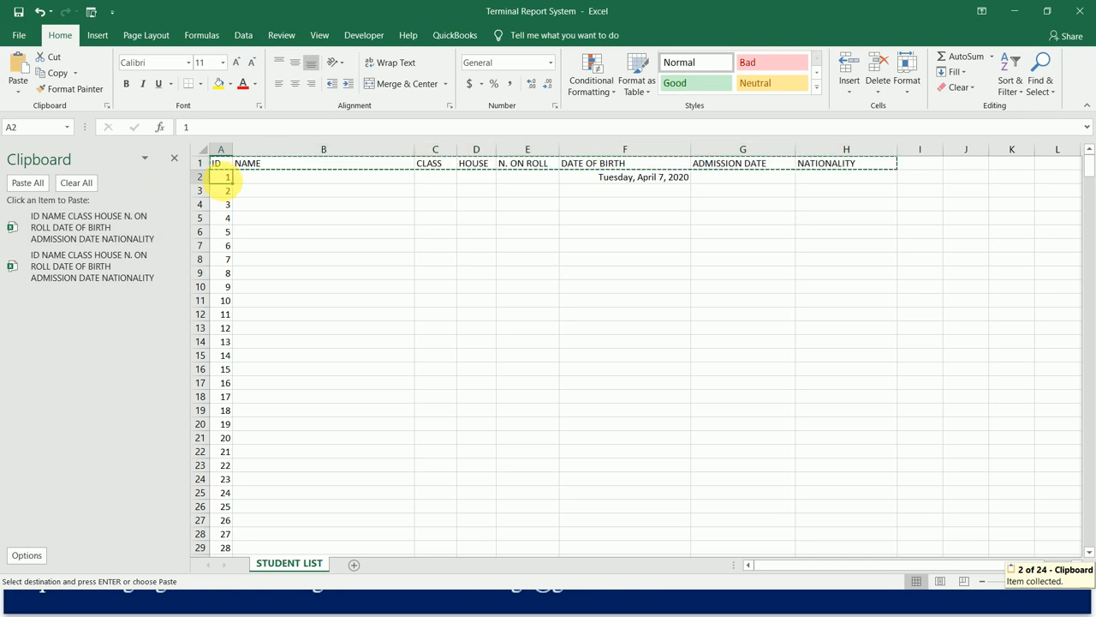
{"action": "key", "text": "Escape"}
{"action": "key", "text": "Down"}
{"action": "key", "text": "Down"}
{"action": "key", "text": "Down"}
{"action": "key", "text": "Down"}
{"action": "key", "text": "Down"}
{"action": "key", "text": "Down"}
{"action": "key", "text": "Down"}
{"action": "key", "text": "Down"}
{"action": "key", "text": "Down"}
{"action": "key", "text": "Down"}
{"action": "key", "text": "Down"}
{"action": "key", "text": "Down"}
{"action": "key", "text": "Down"}
{"action": "key", "text": "Down"}
{"action": "key", "text": "Down"}
{"action": "key", "text": "Down"}
{"action": "key", "text": "Down"}
{"action": "key", "text": "Down"}
{"action": "key", "text": "Down"}
{"action": "key", "text": "Down"}
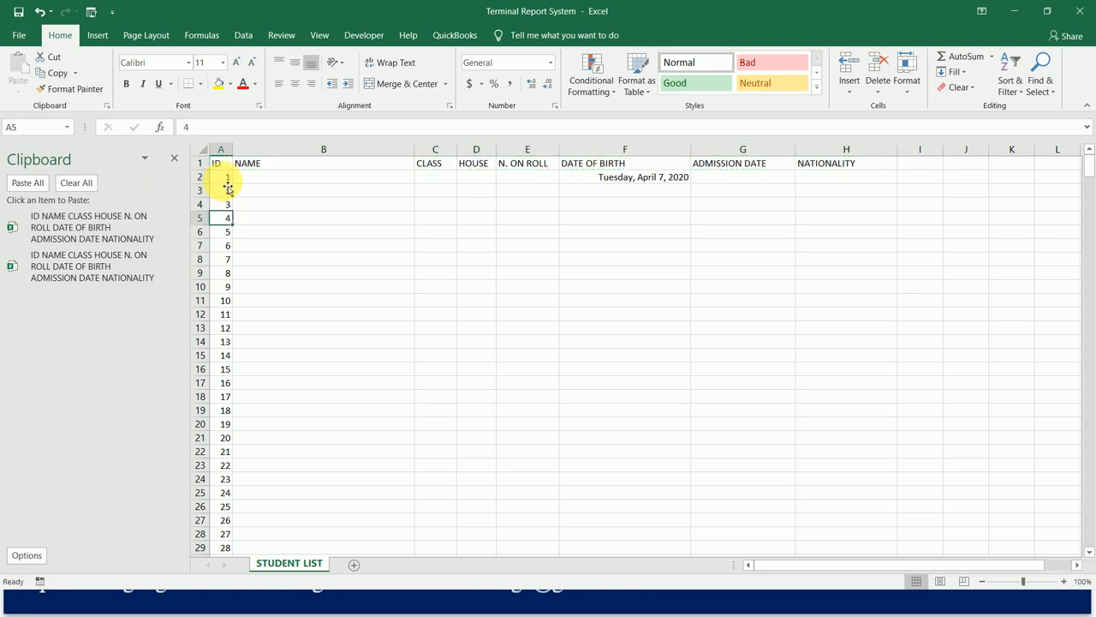
Insert a blank sheet row at row 52, directly above student ID 51.
{"action": "key", "text": "Down"}
{"action": "key", "text": "Down"}
{"action": "key", "text": "Down"}
{"action": "key", "text": "Down"}
{"action": "key", "text": "Down"}
{"action": "key", "text": "Down"}
{"action": "key", "text": "Down"}
{"action": "key", "text": "Down"}
{"action": "key", "text": "Down"}
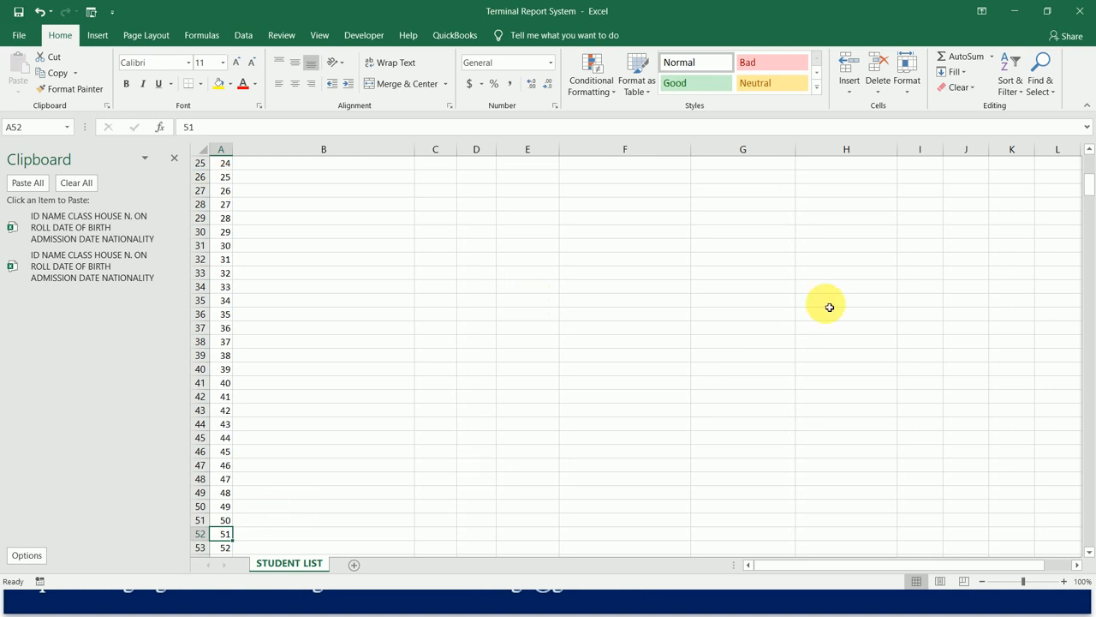
{"action": "left_click", "coordinate": [916, 93]}
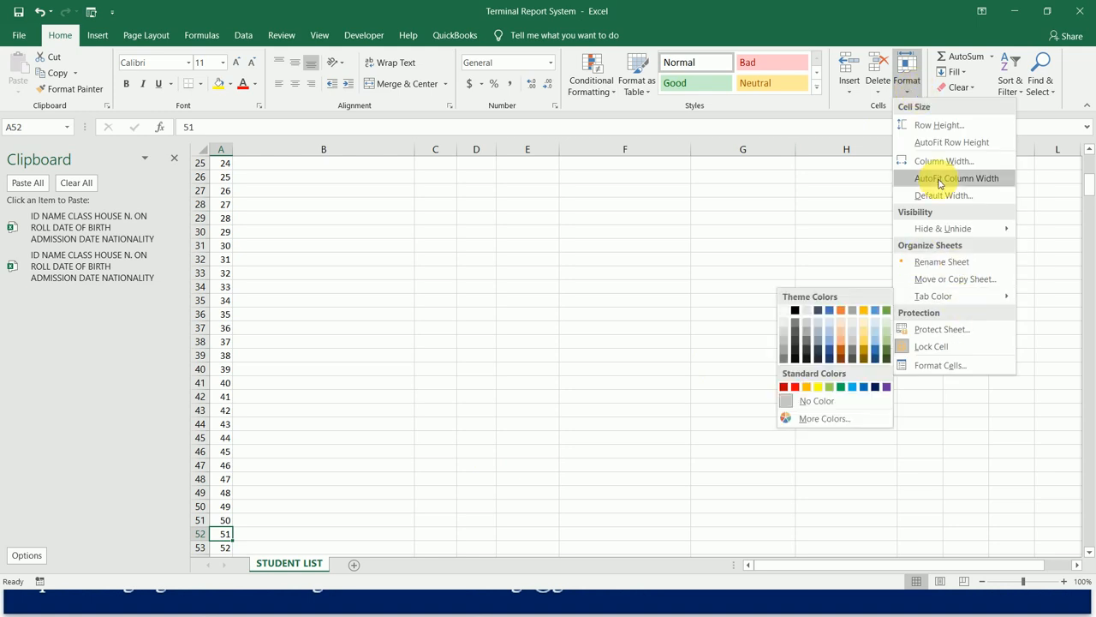
{"action": "left_click", "coordinate": [851, 84]}
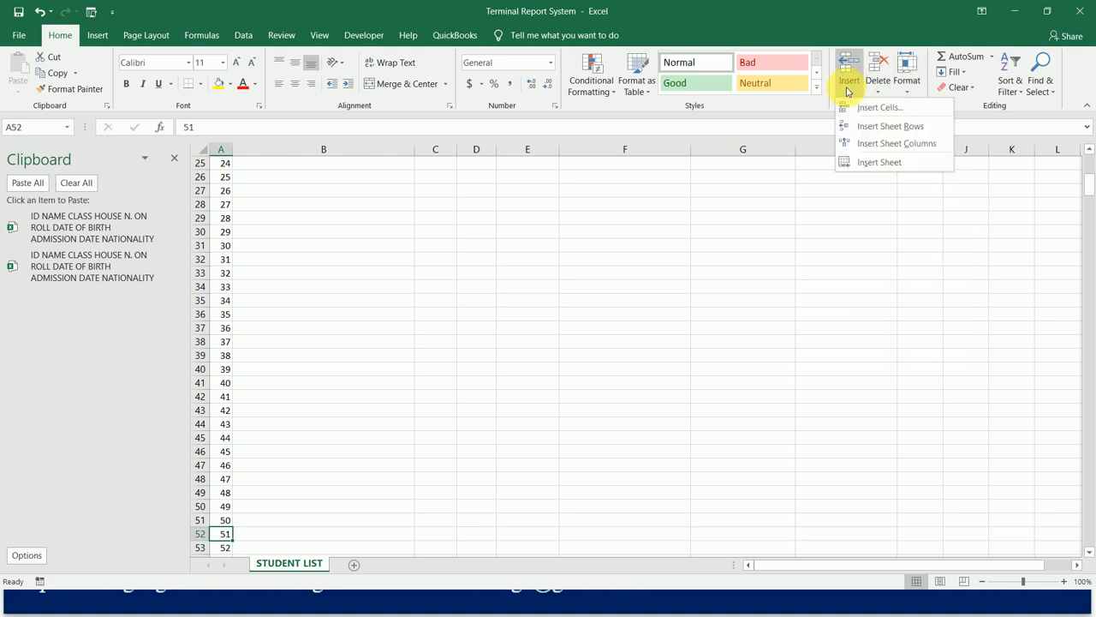
{"action": "left_click", "coordinate": [883, 129]}
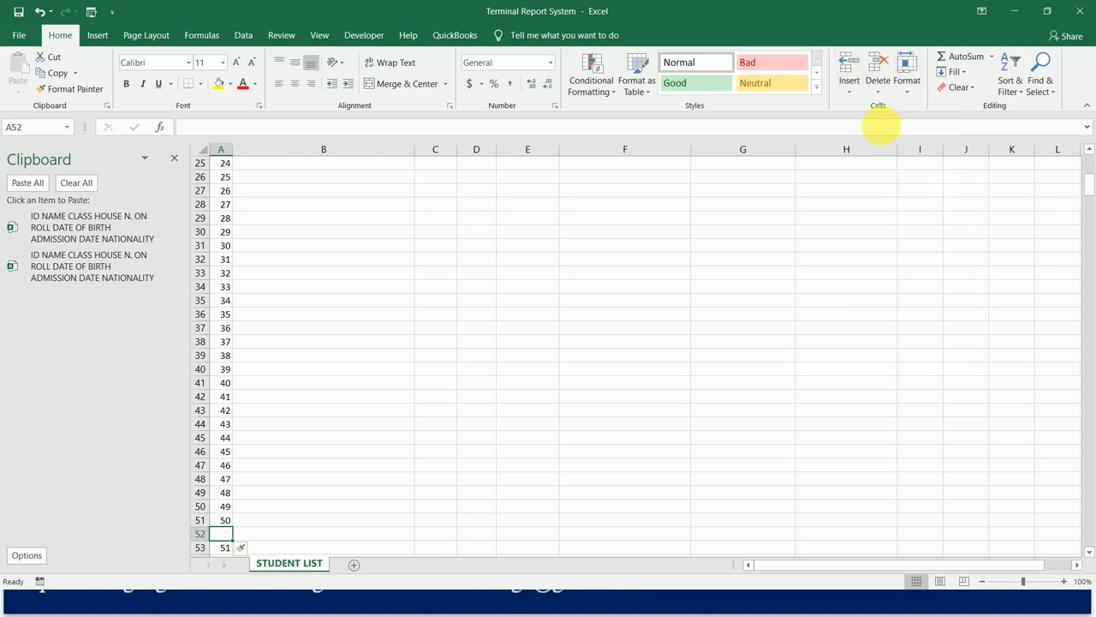
Paste the collected header row from the Office Clipboard into the blank row 52, starting at cell A52.
{"action": "key", "text": "Down"}
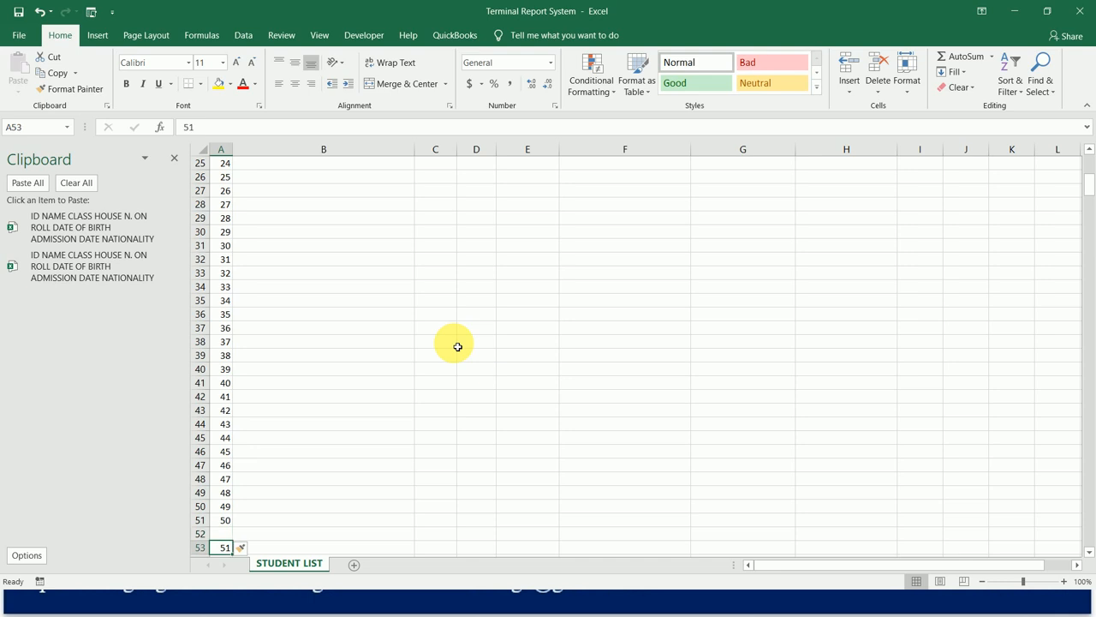
{"action": "scroll", "coordinate": [458, 345], "scroll_direction": "down", "scroll_amount": 1}
{"action": "key", "text": "Up"}
{"action": "key", "text": "Up"}
{"action": "key", "text": "Down"}
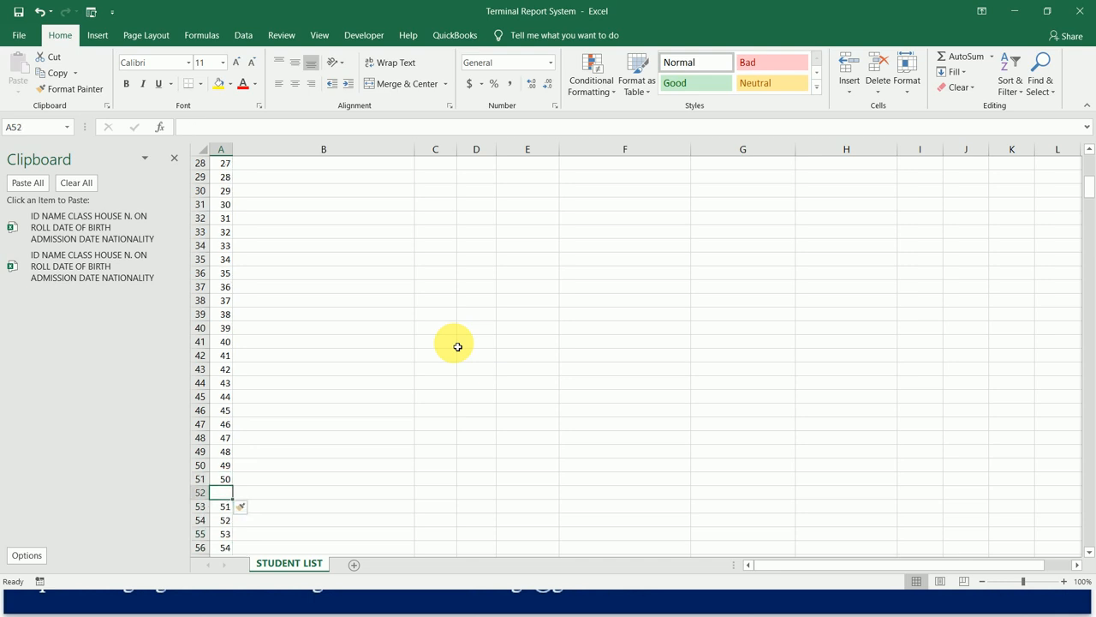
{"action": "left_click", "coordinate": [110, 241]}
{"action": "key", "text": "Down"}
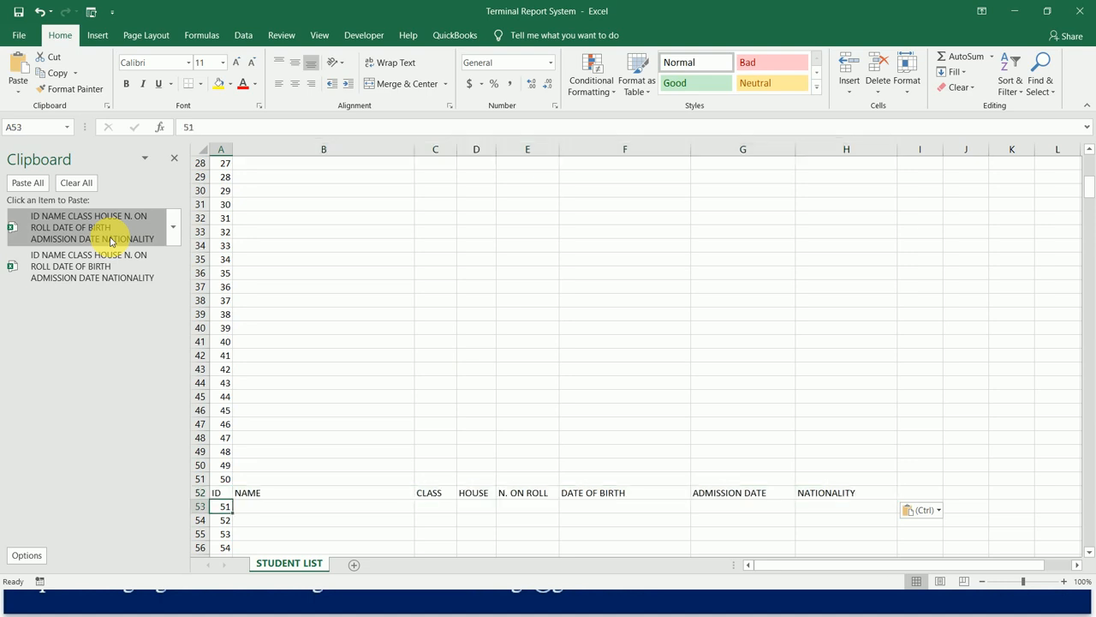
Insert a row at row 103, between IDs 100 and 101, and paste the collected header row into it.
{"action": "key", "text": "ctrl+Down"}
{"action": "key", "text": "Down"}
{"action": "key", "text": "Down"}
{"action": "key", "text": "Down"}
{"action": "key", "text": "Down"}
{"action": "key", "text": "Down"}
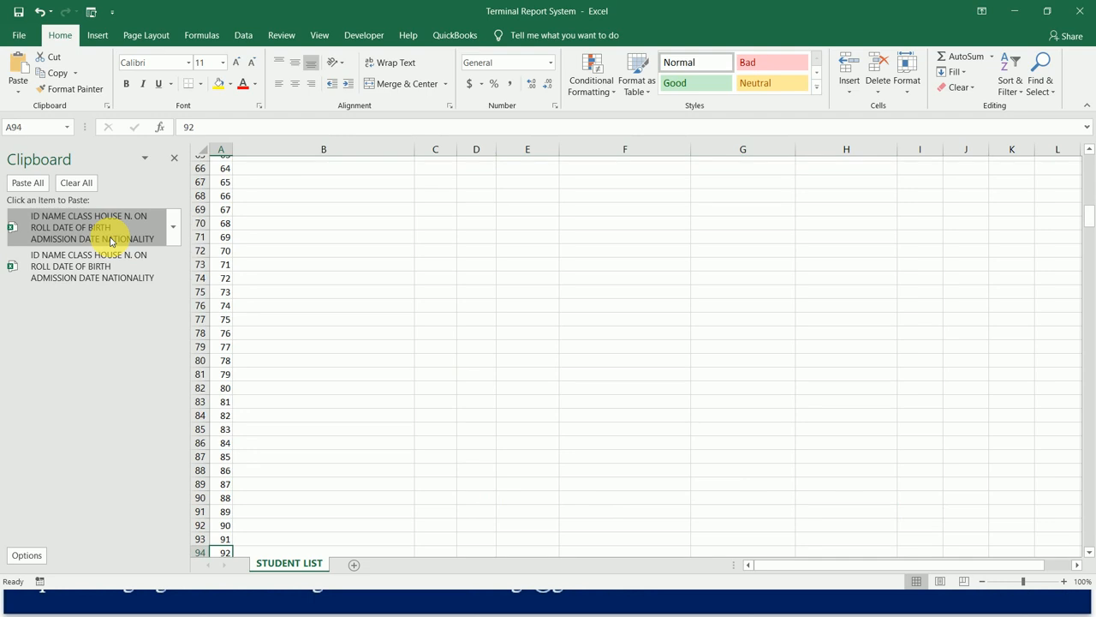
{"action": "key", "text": "Down"}
{"action": "key", "text": "Down"}
{"action": "key", "text": "Down"}
{"action": "key", "text": "Down"}
{"action": "key", "text": "Down"}
{"action": "key", "text": "Down"}
{"action": "key", "text": "Down"}
{"action": "key", "text": "Down"}
{"action": "key", "text": "Down"}
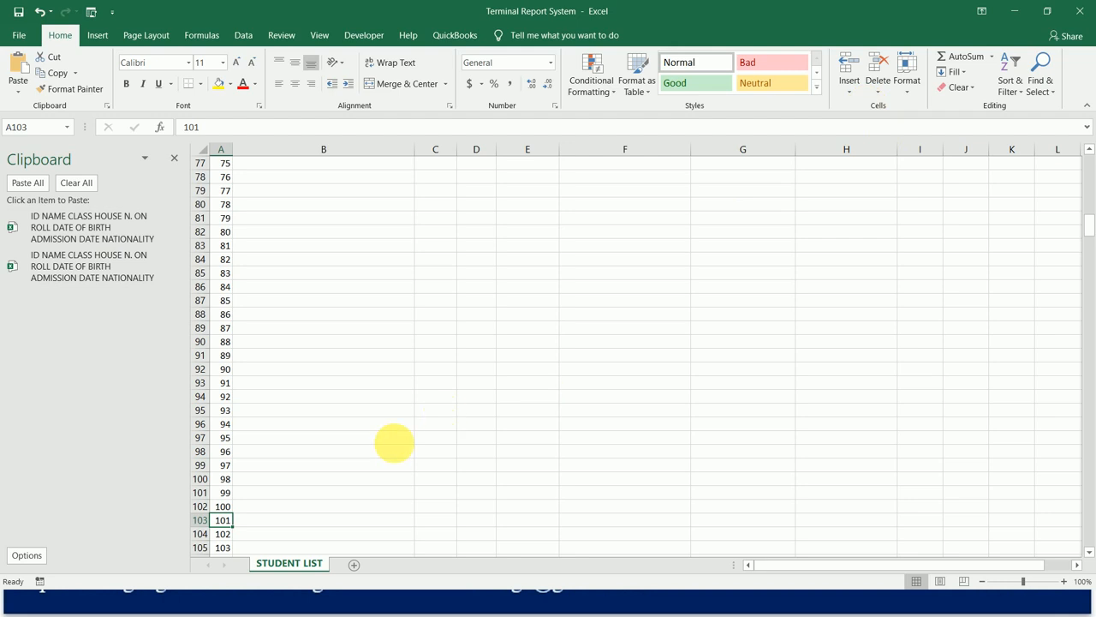
{"action": "key", "text": "alt"}
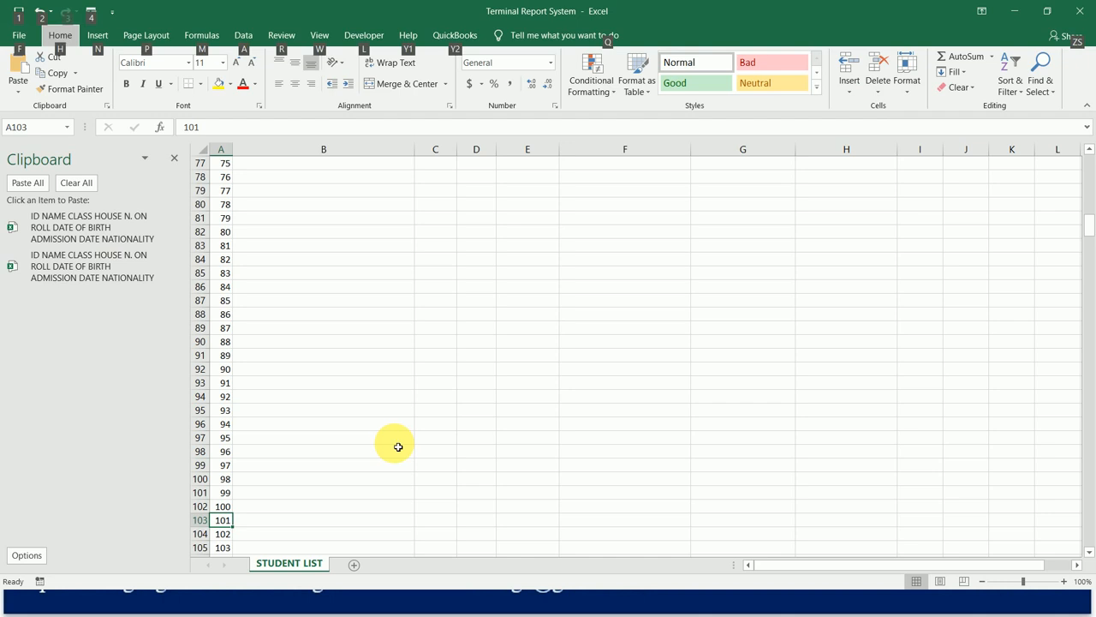
{"action": "key", "text": "i"}
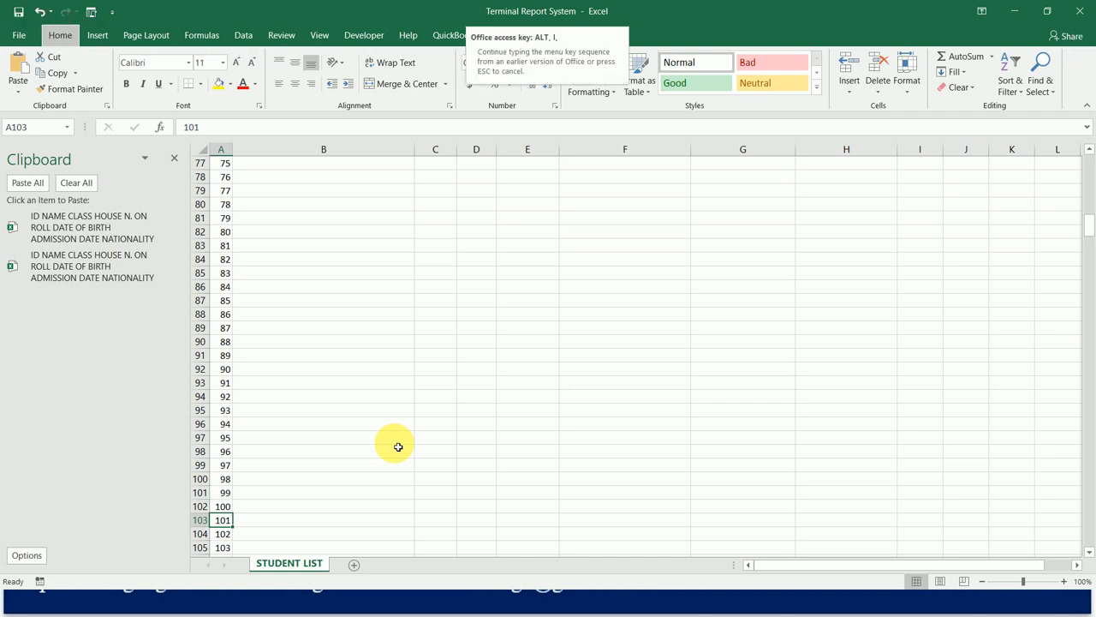
{"action": "key", "text": "r"}
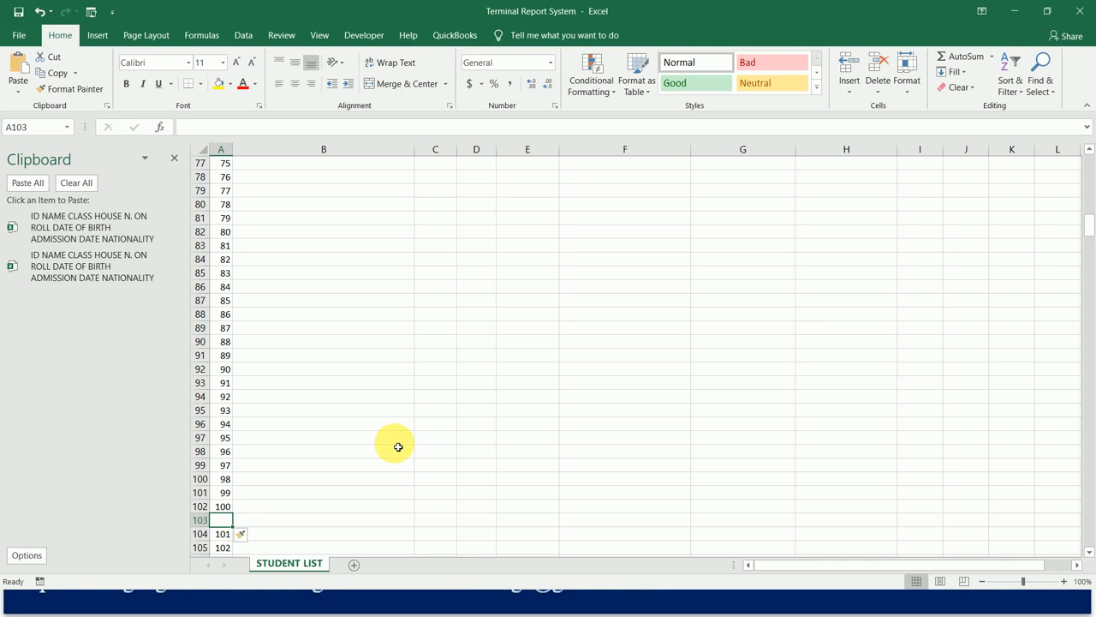
{"action": "left_click", "coordinate": [107, 232]}
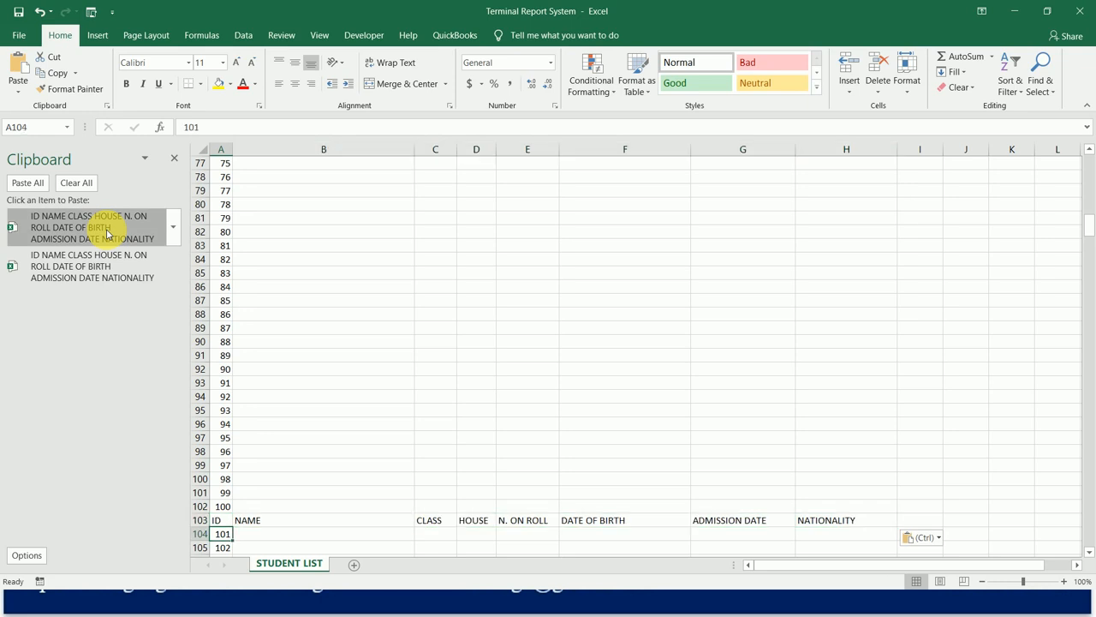
Insert a row at row 154, above ID 151, and paste the collected header row into it.
{"action": "key", "text": "ctrl+Down"}
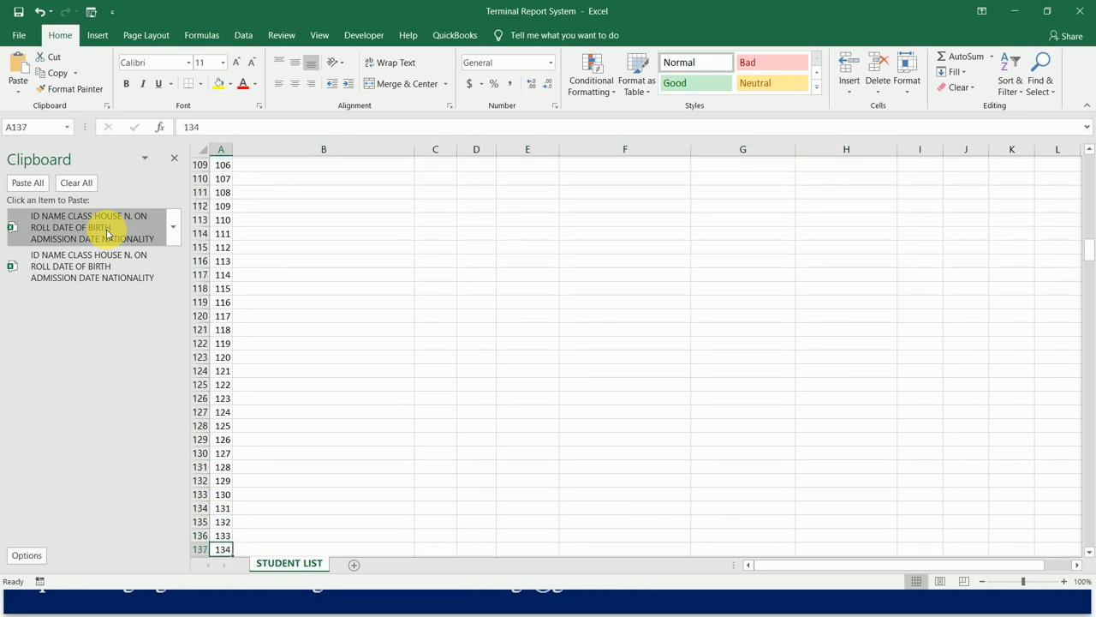
{"action": "key", "text": "Down"}
{"action": "key", "text": "Down"}
{"action": "key", "text": "Down"}
{"action": "key", "text": "Down"}
{"action": "key", "text": "Down"}
{"action": "key", "text": "Down"}
{"action": "key", "text": "Down"}
{"action": "key", "text": "Down"}
{"action": "key", "text": "Down"}
{"action": "key", "text": "Down"}
{"action": "key", "text": "Down"}
{"action": "key", "text": "Down"}
{"action": "key", "text": "Down"}
{"action": "key", "text": "Down"}
{"action": "key", "text": "Down"}
{"action": "key", "text": "Down"}
{"action": "key", "text": "Down"}
{"action": "key", "text": "Down"}
{"action": "key", "text": "Down"}
{"action": "key", "text": "Down"}
{"action": "key", "text": "Down"}
{"action": "key", "text": "Down"}
{"action": "key", "text": "Down"}
{"action": "key", "text": "Up"}
{"action": "key", "text": "Up"}
{"action": "key", "text": "Up"}
{"action": "key", "text": "Up"}
{"action": "key", "text": "Up"}
{"action": "key", "text": "Up"}
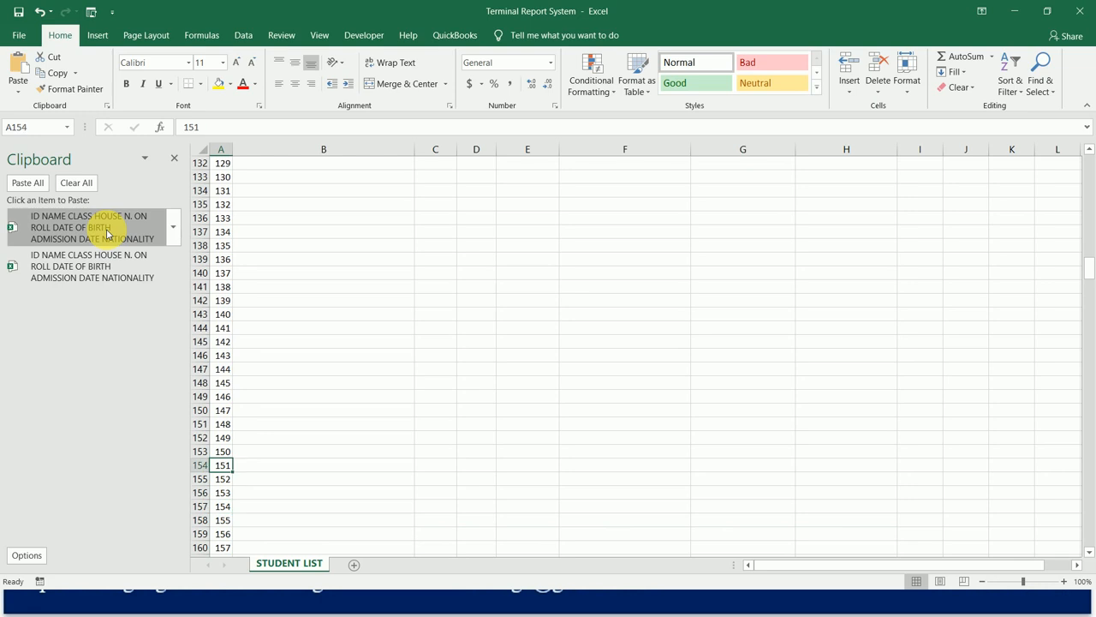
{"action": "key", "text": "ctrl+shift+plus"}
{"action": "left_click", "coordinate": [107, 233]}
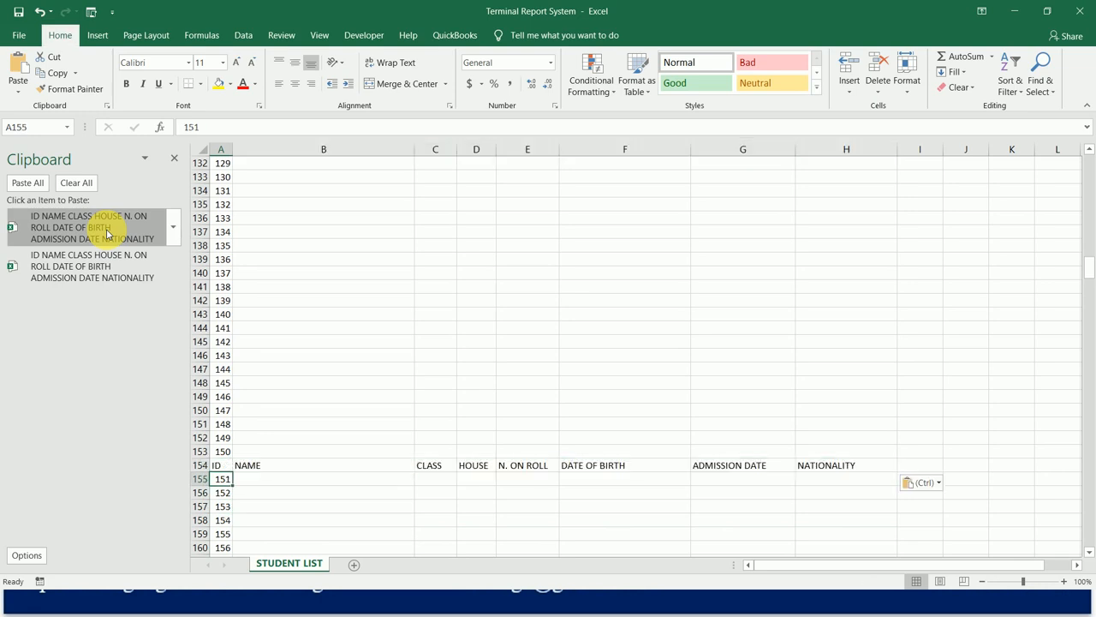
Insert a row at row 205, between IDs 200 and 201, and fill it with the collected header row.
{"action": "key", "text": "Down"}
{"action": "key", "text": "Down"}
{"action": "key", "text": "Down"}
{"action": "key", "text": "Down"}
{"action": "key", "text": "Down"}
{"action": "key", "text": "Down"}
{"action": "key", "text": "Down"}
{"action": "key", "text": "Down"}
{"action": "key", "text": "Down"}
{"action": "key", "text": "Down"}
{"action": "key", "text": "Down"}
{"action": "key", "text": "Down"}
{"action": "key", "text": "Down"}
{"action": "key", "text": "Down"}
{"action": "key", "text": "Down"}
{"action": "key", "text": "Down"}
{"action": "key", "text": "Down"}
{"action": "key", "text": "Down"}
{"action": "key", "text": "Down"}
{"action": "key", "text": "Down"}
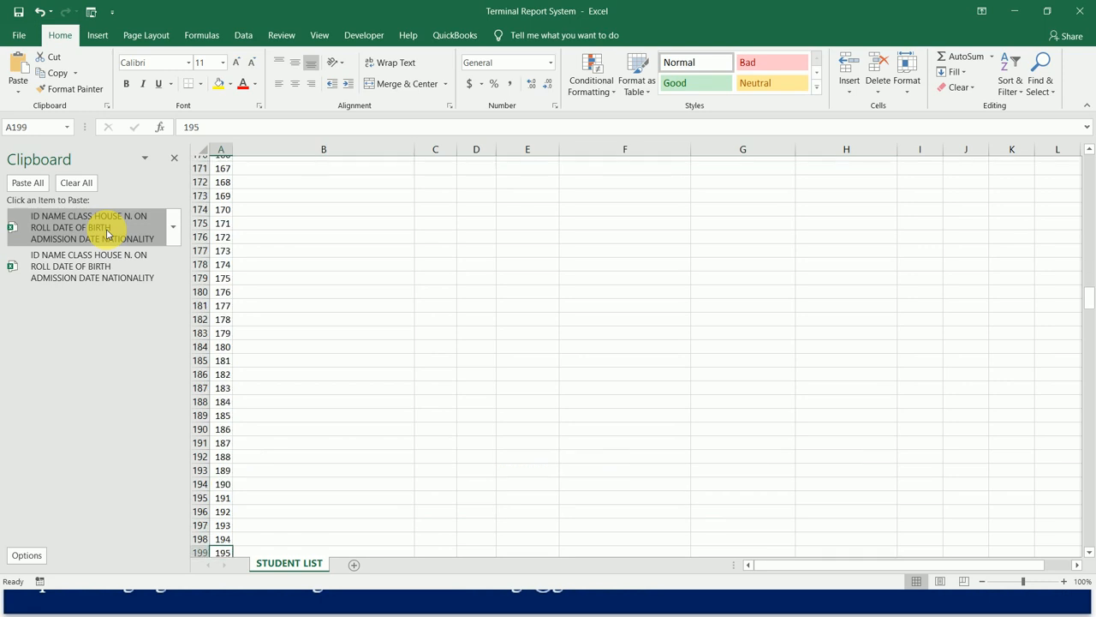
{"action": "key", "text": "Down"}
{"action": "key", "text": "Up"}
{"action": "key", "text": "Up"}
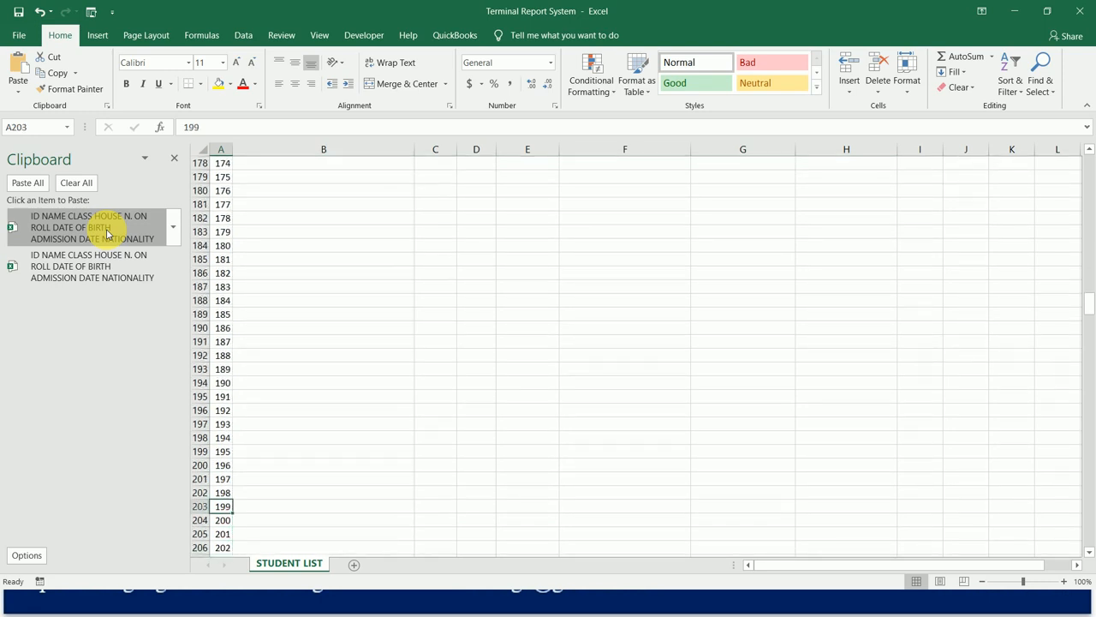
{"action": "key", "text": "Down"}
{"action": "key", "text": "alt+i"}
{"action": "key", "text": "r"}
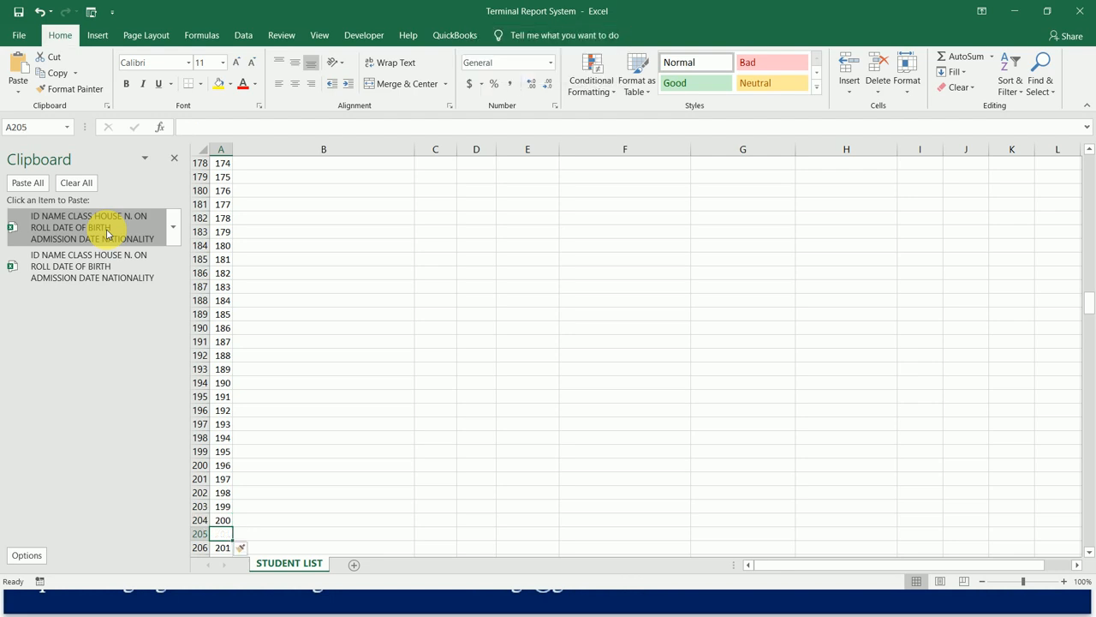
{"action": "left_click", "coordinate": [107, 233]}
Insert a row at row 256, between IDs 250 and 251, and paste the collected header row there.
{"action": "key", "text": "Down"}
{"action": "key", "text": "Down"}
{"action": "key", "text": "Down"}
{"action": "key", "text": "Down"}
{"action": "key", "text": "Down"}
{"action": "key", "text": "Down"}
{"action": "key", "text": "Down"}
{"action": "key", "text": "Down"}
{"action": "key", "text": "Down"}
{"action": "key", "text": "Down"}
{"action": "key", "text": "Down"}
{"action": "key", "text": "Down"}
{"action": "key", "text": "Down"}
{"action": "key", "text": "Down"}
{"action": "key", "text": "Down"}
{"action": "key", "text": "Down"}
{"action": "key", "text": "Down"}
{"action": "key", "text": "Down"}
{"action": "key", "text": "Down"}
{"action": "key", "text": "Down"}
{"action": "key", "text": "Down"}
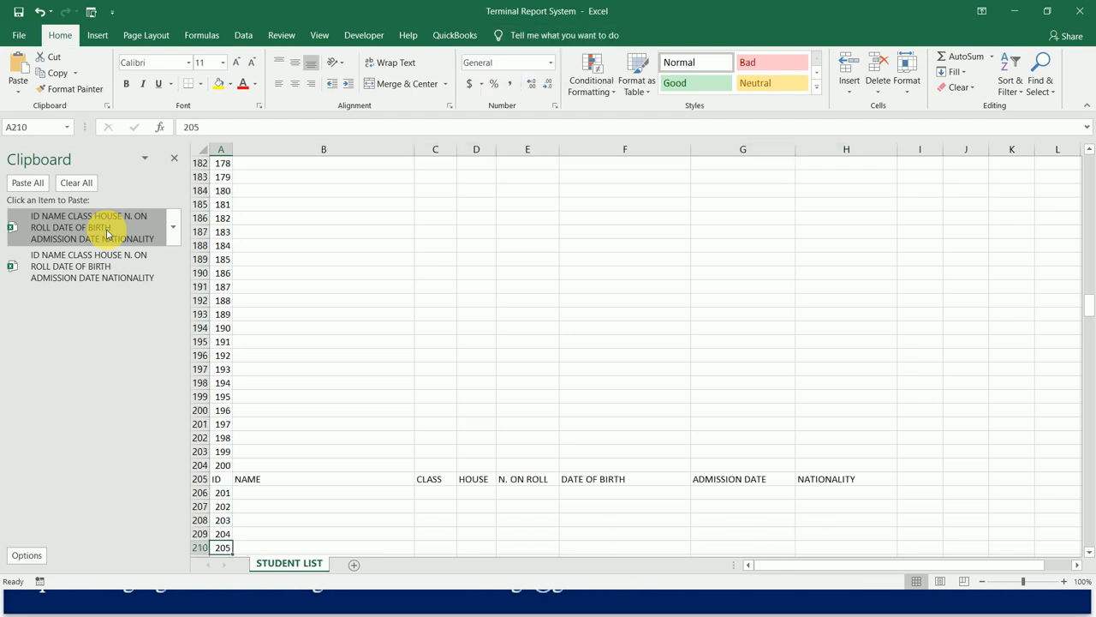
{"action": "key", "text": "Down"}
{"action": "key", "text": "Down"}
{"action": "key", "text": "Down"}
{"action": "key", "text": "Down"}
{"action": "key", "text": "Down"}
{"action": "key", "text": "Down"}
{"action": "key", "text": "Down"}
{"action": "key", "text": "Down"}
{"action": "key", "text": "Down"}
{"action": "key", "text": "Down"}
{"action": "key", "text": "Down"}
{"action": "key", "text": "Down"}
{"action": "key", "text": "Down"}
{"action": "key", "text": "Down"}
{"action": "key", "text": "Down"}
{"action": "key", "text": "Down"}
{"action": "key", "text": "Down"}
{"action": "key", "text": "Down"}
{"action": "key", "text": "Down"}
{"action": "key", "text": "Down"}
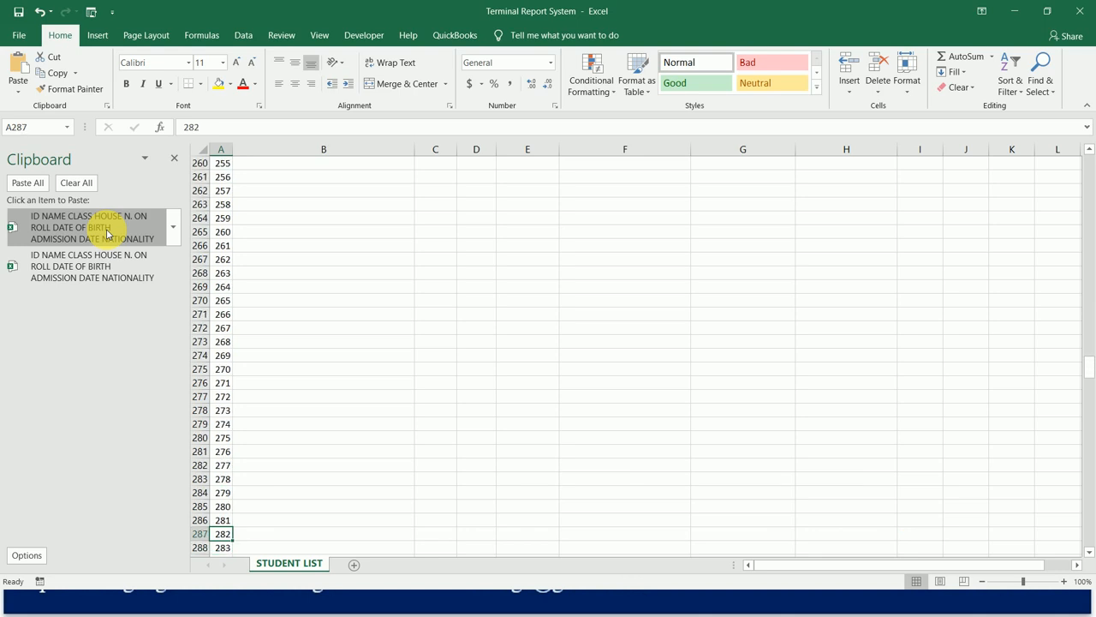
{"action": "key", "text": "Up"}
{"action": "key", "text": "Up"}
{"action": "key", "text": "Up"}
{"action": "key", "text": "Up"}
{"action": "key", "text": "Up"}
{"action": "key", "text": "Up"}
{"action": "key", "text": "Up"}
{"action": "key", "text": "Up"}
{"action": "key", "text": "Up"}
{"action": "key", "text": "Up"}
{"action": "key", "text": "Up"}
{"action": "key", "text": "Up"}
{"action": "key", "text": "Up"}
{"action": "key", "text": "Up"}
{"action": "key", "text": "Up"}
{"action": "key", "text": "Up"}
{"action": "key", "text": "Up"}
{"action": "key", "text": "Up"}
{"action": "key", "text": "Up"}
{"action": "key", "text": "Up"}
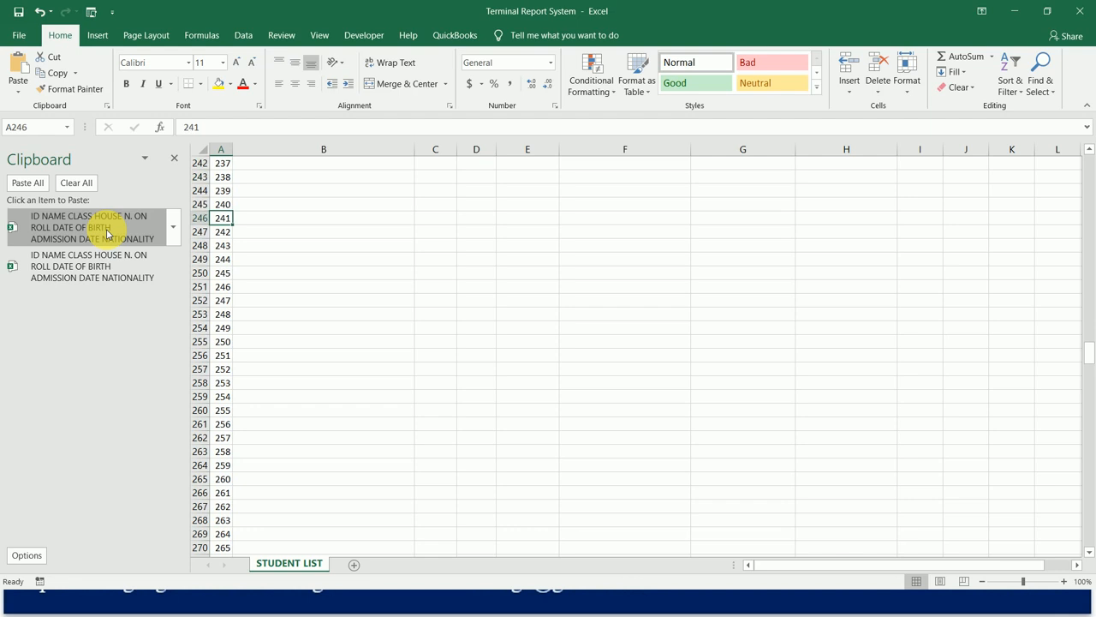
{"action": "key", "text": "Down"}
{"action": "key", "text": "Down"}
{"action": "key", "text": "Down"}
{"action": "key", "text": "Down"}
{"action": "key", "text": "Down"}
{"action": "key", "text": "Down"}
{"action": "key", "text": "Down"}
{"action": "key", "text": "Down"}
{"action": "key", "text": "Down"}
{"action": "key", "text": "Down"}
{"action": "key", "text": "Down"}
{"action": "key", "text": "Down"}
{"action": "key", "text": "Up"}
{"action": "key", "text": "Up"}
{"action": "key", "text": "alt+h"}
{"action": "key", "text": "i"}
{"action": "key", "text": "i"}
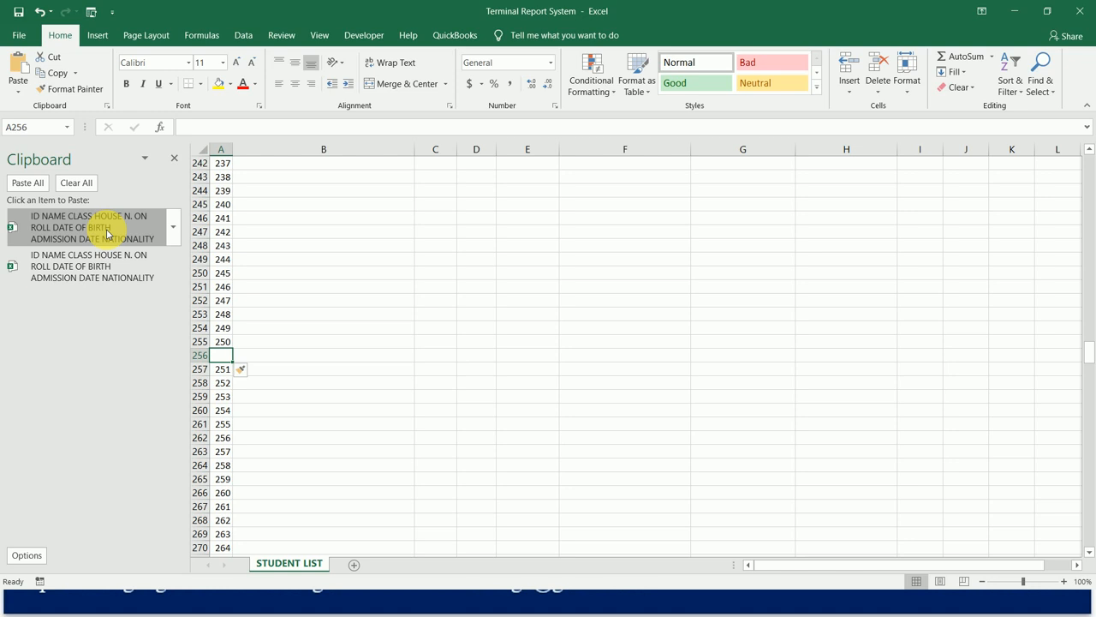
{"action": "left_click", "coordinate": [107, 233]}
{"action": "key", "text": "Down"}
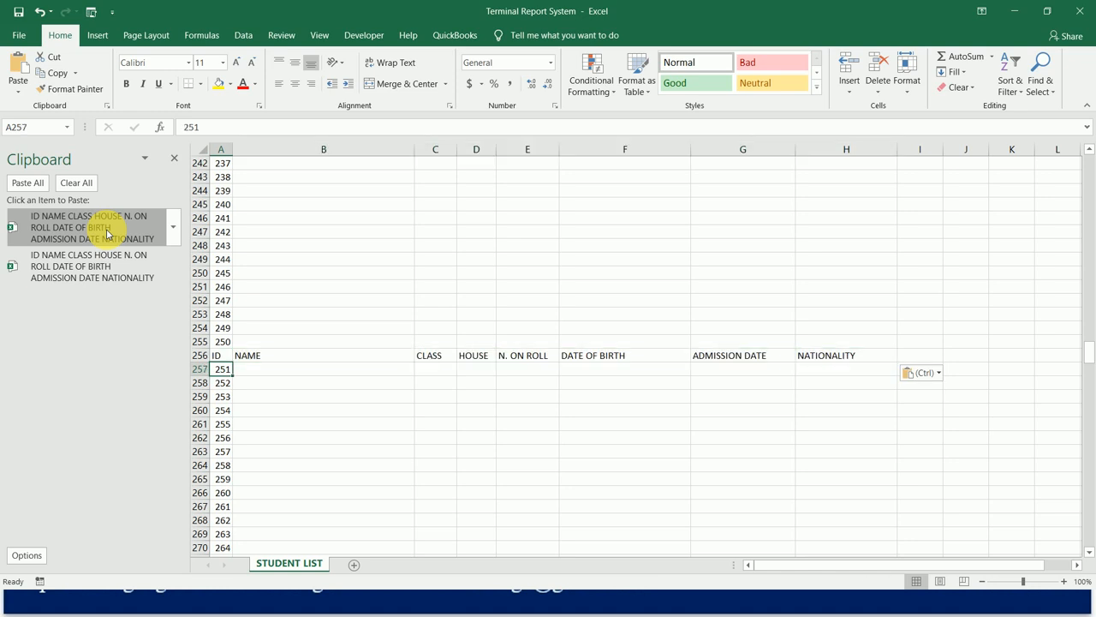
Insert a row at row 307, above ID 301, and paste the collected header row from the Office Clipboard into it.
{"action": "key", "text": "Down"}
{"action": "key", "text": "Down"}
{"action": "key", "text": "Down"}
{"action": "key", "text": "Down"}
{"action": "key", "text": "Down"}
{"action": "key", "text": "Down"}
{"action": "key", "text": "Down"}
{"action": "key", "text": "Down"}
{"action": "key", "text": "Down"}
{"action": "key", "text": "Down"}
{"action": "key", "text": "Down"}
{"action": "key", "text": "Down"}
{"action": "key", "text": "Down"}
{"action": "key", "text": "Down"}
{"action": "key", "text": "Down"}
{"action": "key", "text": "Down"}
{"action": "key", "text": "Down"}
{"action": "key", "text": "Down"}
{"action": "key", "text": "Down"}
{"action": "key", "text": "Down"}
{"action": "key", "text": "Down"}
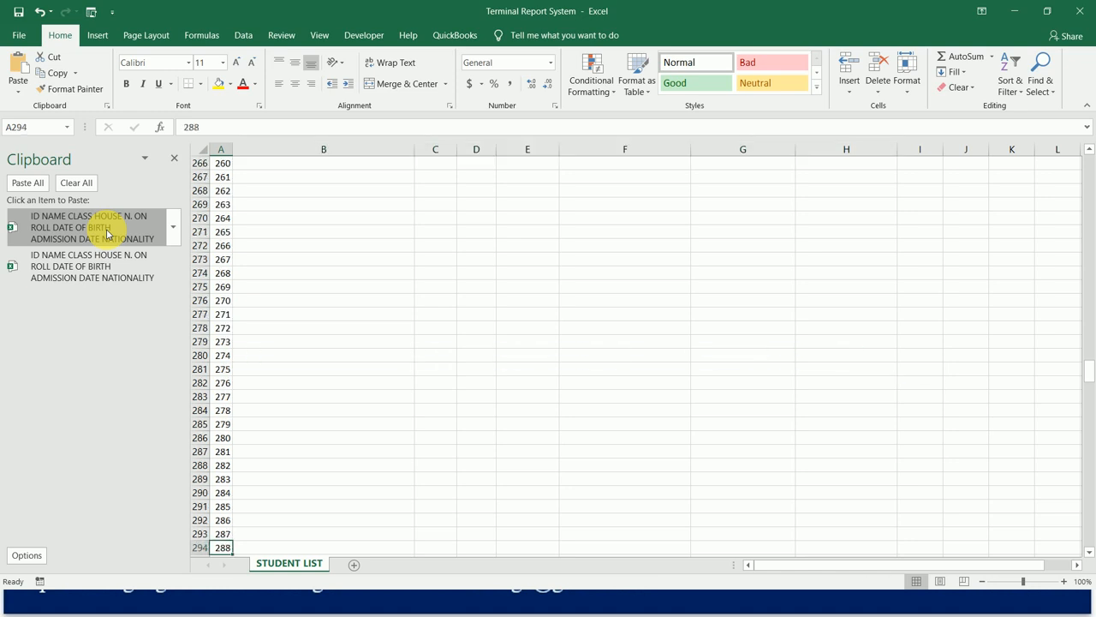
{"action": "key", "text": "Down"}
{"action": "key", "text": "Down"}
{"action": "key", "text": "Down"}
{"action": "key", "text": "Down"}
{"action": "key", "text": "Down"}
{"action": "key", "text": "Down"}
{"action": "key", "text": "Down"}
{"action": "key", "text": "Down"}
{"action": "key", "text": "Down"}
{"action": "key", "text": "Down"}
{"action": "key", "text": "Down"}
{"action": "key", "text": "Down"}
{"action": "key", "text": "Down"}
{"action": "key", "text": "Down"}
{"action": "key", "text": "Down"}
{"action": "key", "text": "Down"}
{"action": "key", "text": "Down"}
{"action": "key", "text": "Down"}
{"action": "key", "text": "Down"}
{"action": "key", "text": "Up"}
{"action": "key", "text": "Up"}
{"action": "key", "text": "Up"}
{"action": "key", "text": "Up"}
{"action": "key", "text": "Up"}
{"action": "key", "text": "Up"}
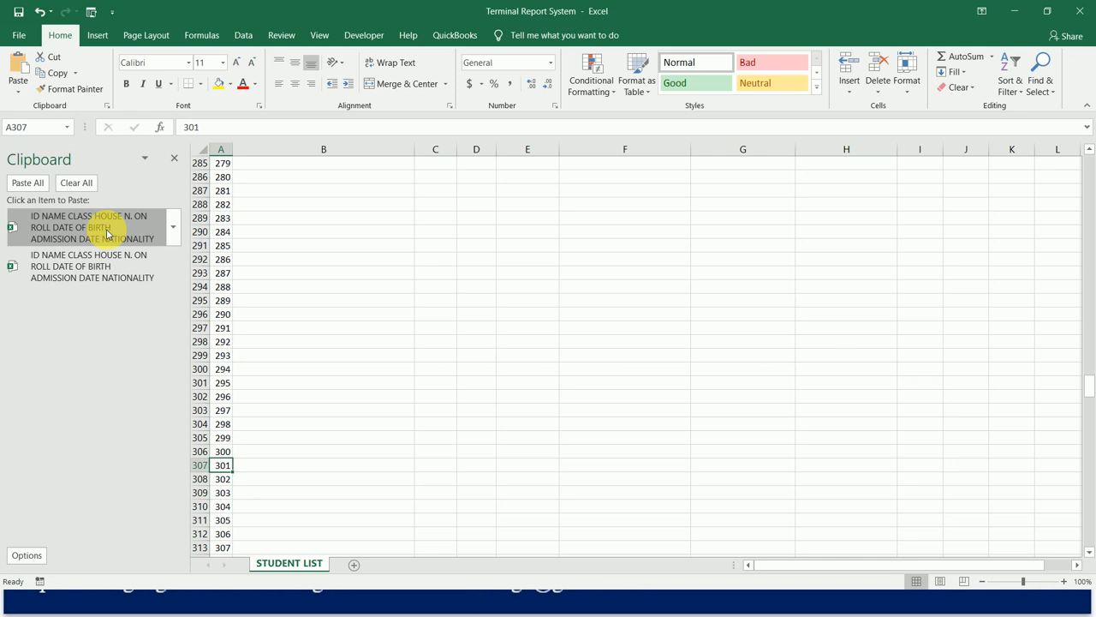
{"action": "key", "text": "ctrl+shift+plus"}
{"action": "key", "text": "Return"}
{"action": "left_click", "coordinate": [107, 233]}
{"action": "key", "text": "Down"}
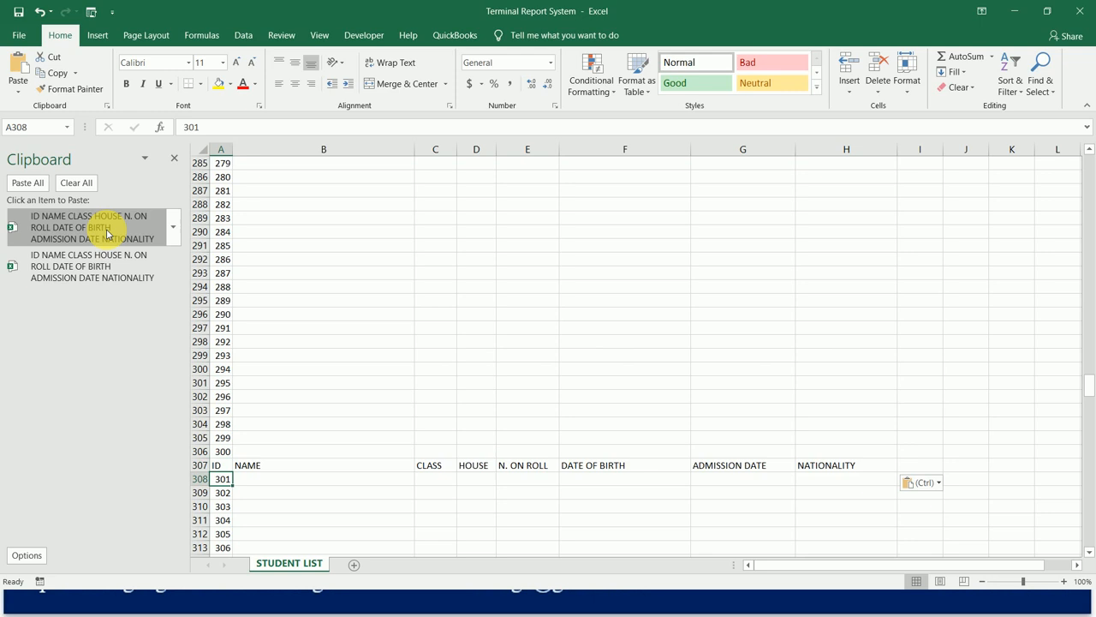
Insert a row at row 358, between IDs 350 and 351, with the collected header row pasted into it.
{"action": "key", "text": "Down"}
{"action": "key", "text": "Down"}
{"action": "key", "text": "Down"}
{"action": "key", "text": "Down"}
{"action": "key", "text": "Down"}
{"action": "key", "text": "Down"}
{"action": "key", "text": "Down"}
{"action": "key", "text": "Down"}
{"action": "key", "text": "Down"}
{"action": "key", "text": "Down"}
{"action": "key", "text": "Down"}
{"action": "key", "text": "Down"}
{"action": "key", "text": "Down"}
{"action": "key", "text": "Down"}
{"action": "key", "text": "Down"}
{"action": "key", "text": "Down"}
{"action": "key", "text": "Down"}
{"action": "key", "text": "Down"}
{"action": "key", "text": "Down"}
{"action": "key", "text": "Down"}
{"action": "key", "text": "Down"}
{"action": "key", "text": "Down"}
{"action": "key", "text": "Down"}
{"action": "key", "text": "Down"}
{"action": "key", "text": "Down"}
{"action": "key", "text": "Down"}
{"action": "key", "text": "Down"}
{"action": "key", "text": "Down"}
{"action": "key", "text": "Down"}
{"action": "key", "text": "Down"}
{"action": "key", "text": "Down"}
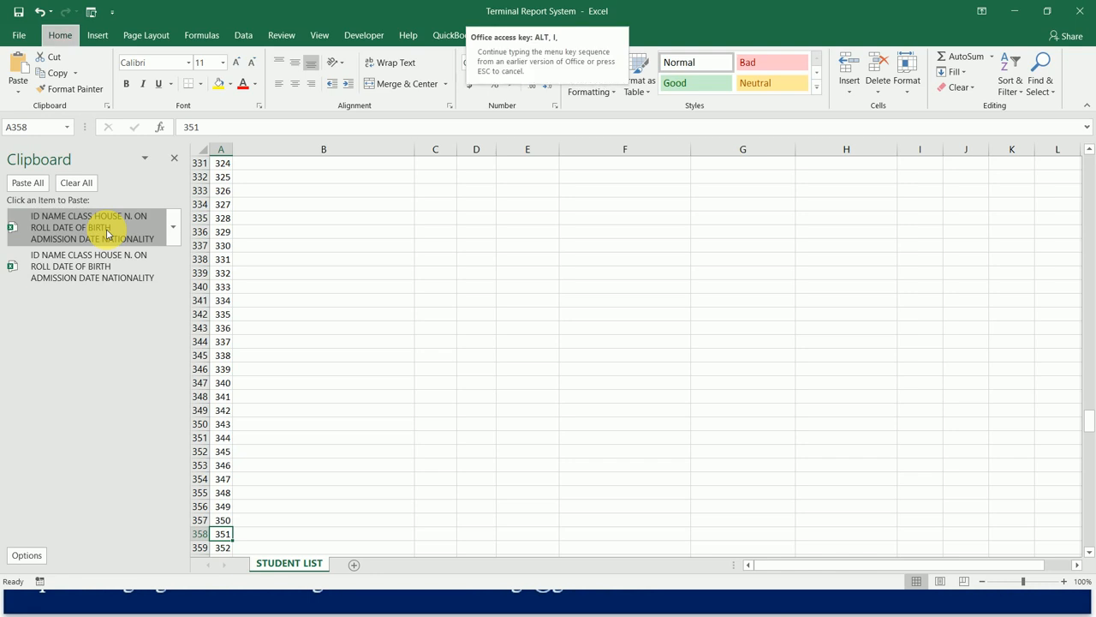
{"action": "key", "text": "ctrl+shift+plus"}
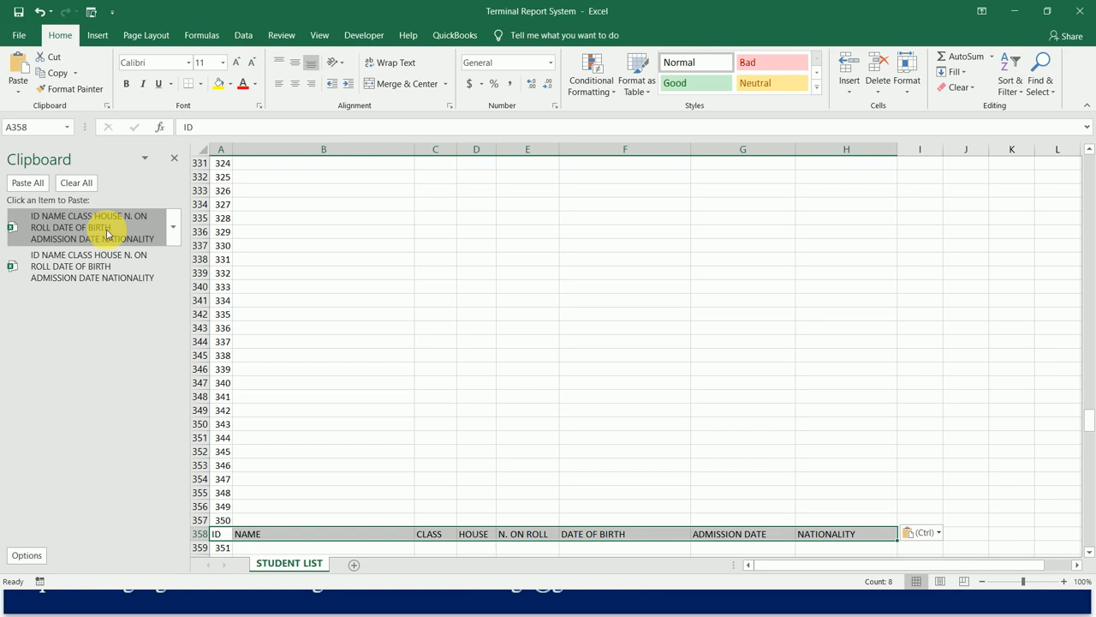
{"action": "key", "text": "Down"}
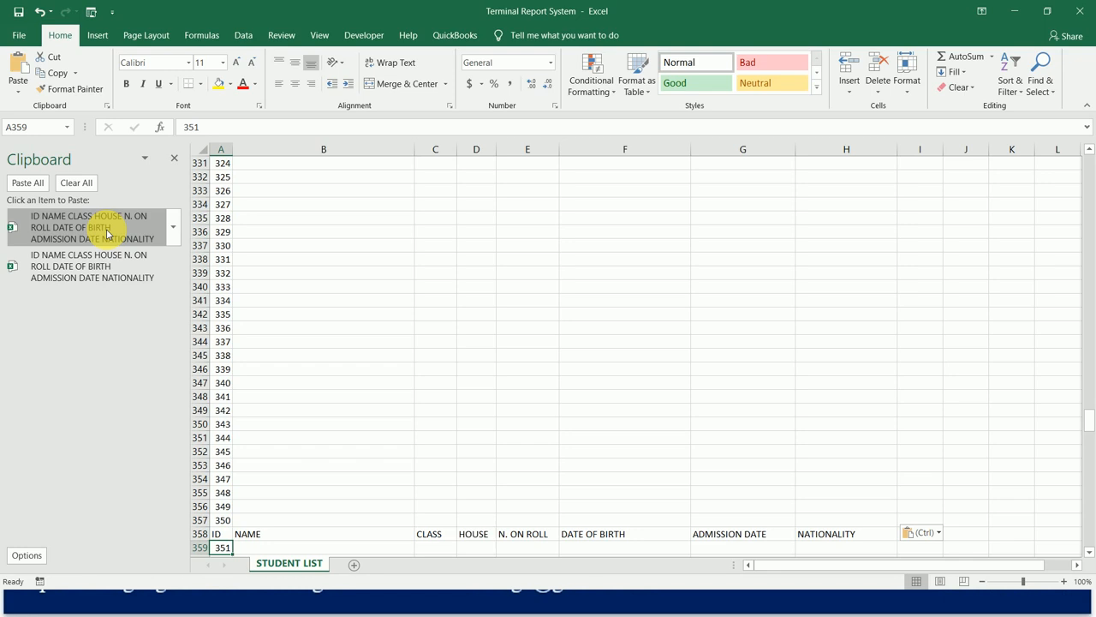
Insert a row at row 409, between IDs 400 and 401, and paste the collected header row into it.
{"action": "key", "text": "Down"}
{"action": "key", "text": "Down"}
{"action": "key", "text": "Down"}
{"action": "key", "text": "Down"}
{"action": "key", "text": "Down"}
{"action": "key", "text": "Down"}
{"action": "key", "text": "Down"}
{"action": "key", "text": "Down"}
{"action": "key", "text": "Down"}
{"action": "key", "text": "Down"}
{"action": "key", "text": "Down"}
{"action": "key", "text": "Down"}
{"action": "key", "text": "Down"}
{"action": "key", "text": "Down"}
{"action": "key", "text": "Down"}
{"action": "key", "text": "Down"}
{"action": "key", "text": "Down"}
{"action": "key", "text": "Down"}
{"action": "key", "text": "Down"}
{"action": "key", "text": "Down"}
{"action": "key", "text": "Down"}
{"action": "key", "text": "Down"}
{"action": "key", "text": "Down"}
{"action": "key", "text": "Down"}
{"action": "key", "text": "Down"}
{"action": "key", "text": "Down"}
{"action": "key", "text": "Down"}
{"action": "key", "text": "Down"}
{"action": "key", "text": "Down"}
{"action": "key", "text": "Down"}
{"action": "key", "text": "Down"}
{"action": "key", "text": "Down"}
{"action": "key", "text": "Down"}
{"action": "key", "text": "Down"}
{"action": "key", "text": "Down"}
{"action": "key", "text": "Down"}
{"action": "key", "text": "Down"}
{"action": "key", "text": "Down"}
{"action": "key", "text": "Down"}
{"action": "key", "text": "Down"}
{"action": "key", "text": "Down"}
{"action": "key", "text": "Down"}
{"action": "key", "text": "Down"}
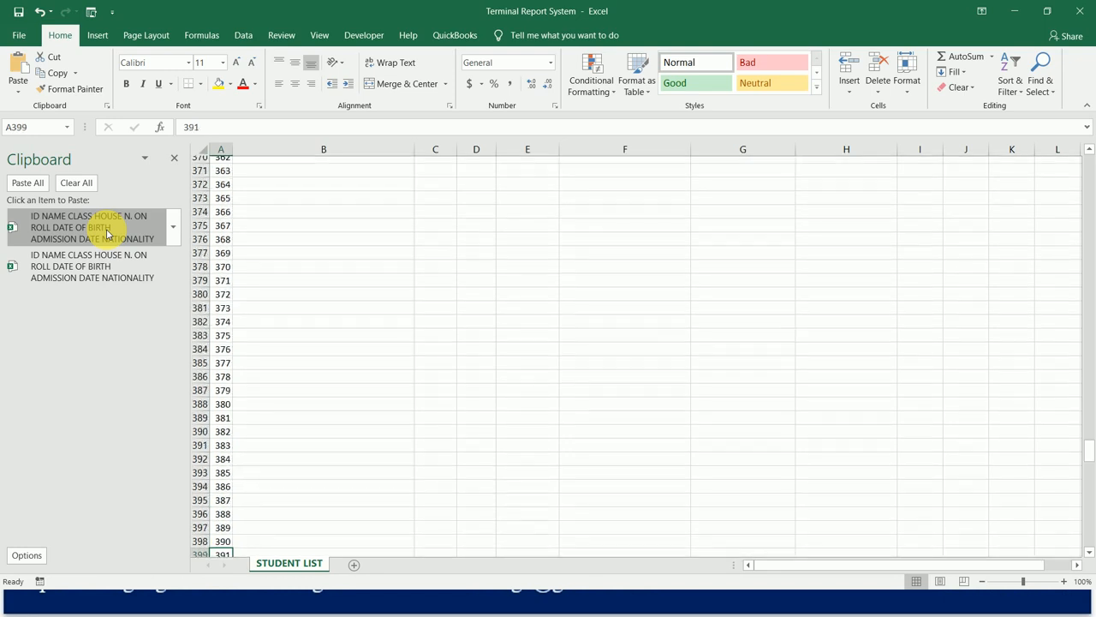
{"action": "key", "text": "Up"}
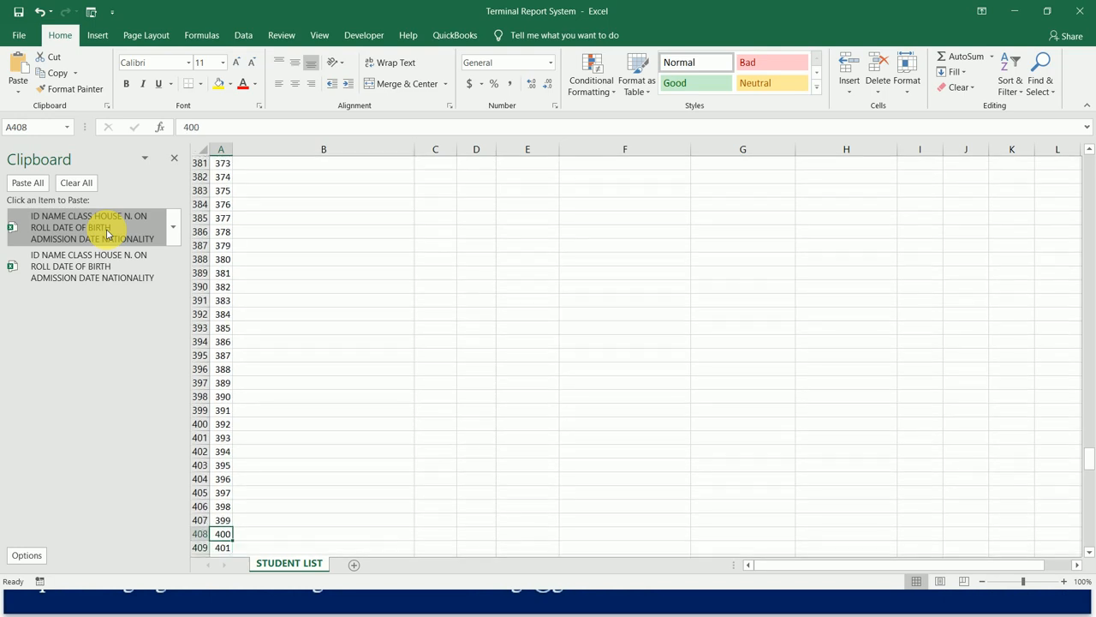
{"action": "key", "text": "Down"}
{"action": "key", "text": "Delete"}
{"action": "left_click", "coordinate": [107, 233]}
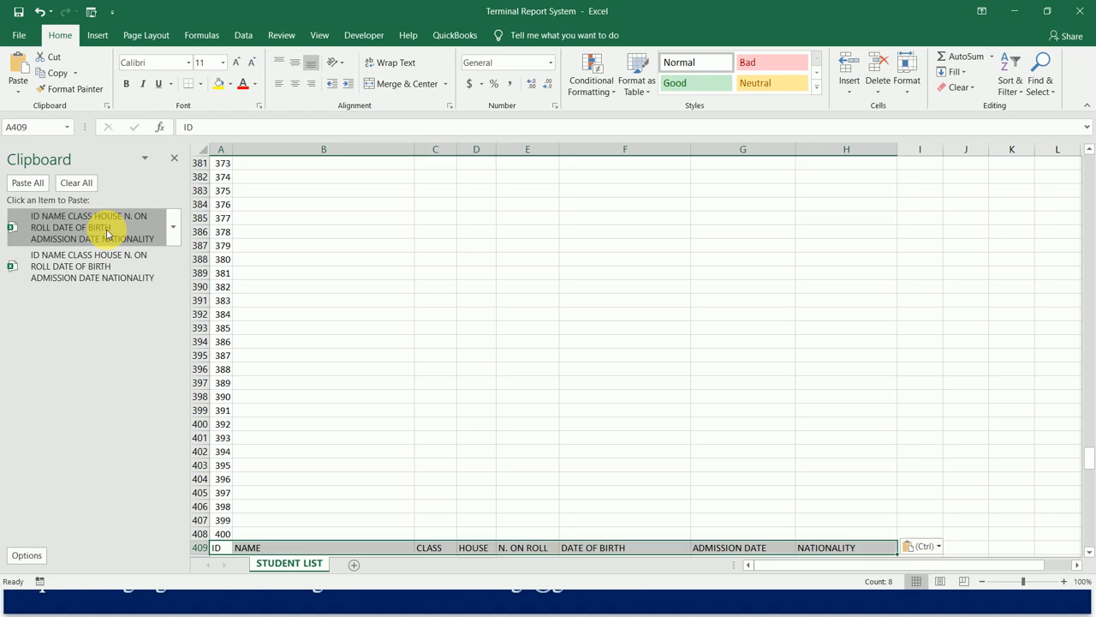
Insert a row at row 460, between IDs 450 and 451, and paste the collected header row there.
{"action": "key", "text": "Down"}
{"action": "key", "text": "Down"}
{"action": "key", "text": "Down"}
{"action": "key", "text": "Down"}
{"action": "key", "text": "Down"}
{"action": "key", "text": "Down"}
{"action": "key", "text": "Down"}
{"action": "key", "text": "Down"}
{"action": "key", "text": "Down"}
{"action": "key", "text": "Down"}
{"action": "key", "text": "Down"}
{"action": "key", "text": "Down"}
{"action": "key", "text": "Down"}
{"action": "key", "text": "Down"}
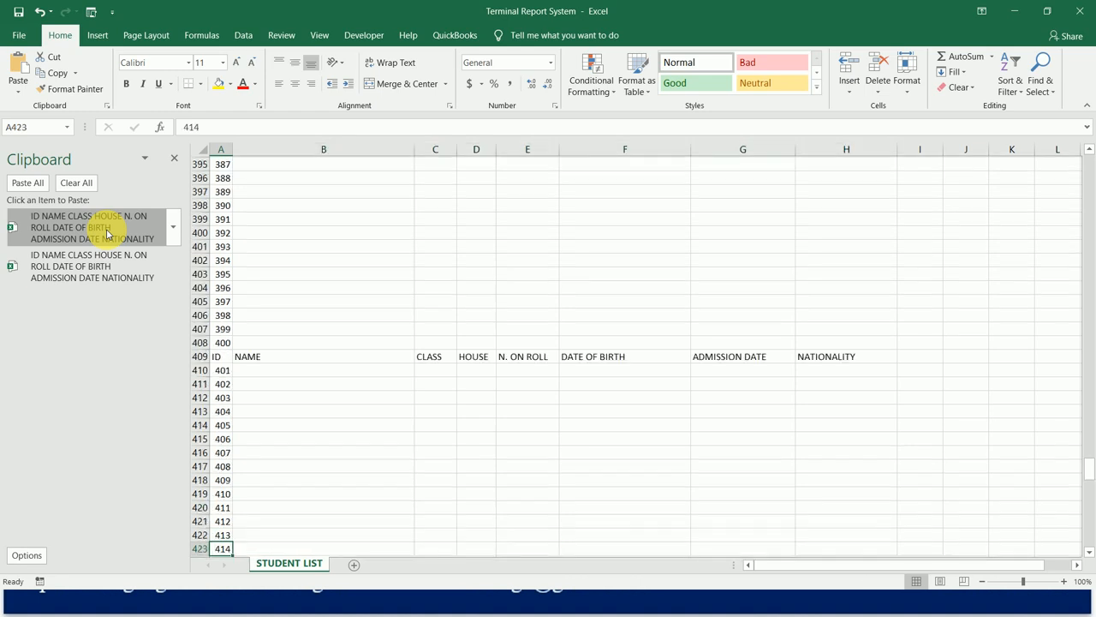
{"action": "key", "text": "Down"}
{"action": "key", "text": "Down"}
{"action": "key", "text": "Down"}
{"action": "key", "text": "Down"}
{"action": "key", "text": "Down"}
{"action": "key", "text": "Down"}
{"action": "key", "text": "Down"}
{"action": "key", "text": "Down"}
{"action": "key", "text": "Down"}
{"action": "key", "text": "Down"}
{"action": "key", "text": "Down"}
{"action": "key", "text": "Down"}
{"action": "key", "text": "Down"}
{"action": "key", "text": "Down"}
{"action": "key", "text": "Down"}
{"action": "key", "text": "Down"}
{"action": "key", "text": "Down"}
{"action": "key", "text": "Down"}
{"action": "key", "text": "Down"}
{"action": "key", "text": "Down"}
{"action": "key", "text": "Down"}
{"action": "key", "text": "Down"}
{"action": "key", "text": "Down"}
{"action": "key", "text": "Down"}
{"action": "key", "text": "Down"}
{"action": "key", "text": "Down"}
{"action": "key", "text": "Down"}
{"action": "key", "text": "Down"}
{"action": "key", "text": "Down"}
{"action": "key", "text": "Down"}
{"action": "key", "text": "Down"}
{"action": "key", "text": "Down"}
{"action": "key", "text": "Down"}
{"action": "key", "text": "Down"}
{"action": "key", "text": "Down"}
{"action": "key", "text": "Down"}
{"action": "key", "text": "Down"}
{"action": "key", "text": "Down"}
{"action": "key", "text": "Down"}
{"action": "key", "text": "Down"}
{"action": "key", "text": "Down"}
{"action": "key", "text": "Down"}
{"action": "key", "text": "Down"}
{"action": "key", "text": "Down"}
{"action": "key", "text": "Down"}
{"action": "key", "text": "Down"}
{"action": "key", "text": "Down"}
{"action": "key", "text": "Down"}
{"action": "key", "text": "Down"}
{"action": "key", "text": "Down"}
{"action": "key", "text": "Down"}
{"action": "key", "text": "Down"}
{"action": "key", "text": "Down"}
{"action": "key", "text": "Down"}
{"action": "key", "text": "Down"}
{"action": "key", "text": "Down"}
{"action": "key", "text": "Down"}
{"action": "key", "text": "Down"}
{"action": "key", "text": "Down"}
{"action": "key", "text": "Down"}
{"action": "key", "text": "Down"}
{"action": "key", "text": "Down"}
{"action": "key", "text": "Down"}
{"action": "key", "text": "Down"}
{"action": "key", "text": "Down"}
{"action": "key", "text": "Down"}
{"action": "key", "text": "Down"}
{"action": "key", "text": "Down"}
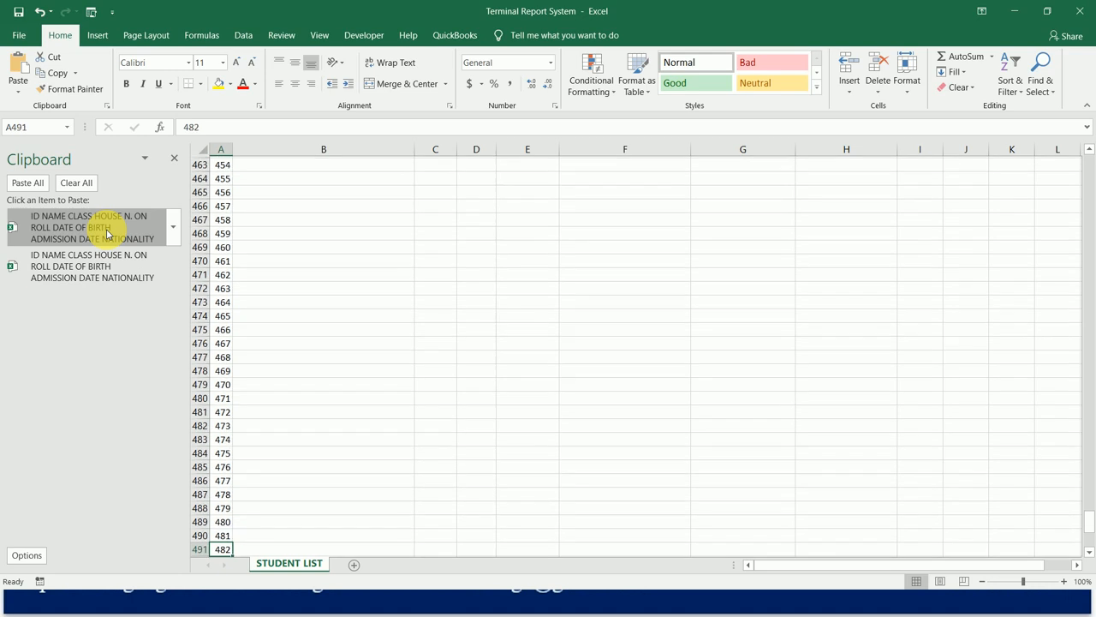
{"action": "key", "text": "Down"}
{"action": "key", "text": "Down"}
{"action": "key", "text": "Down"}
{"action": "key", "text": "Down"}
{"action": "key", "text": "Down"}
{"action": "key", "text": "Down"}
{"action": "key", "text": "Down"}
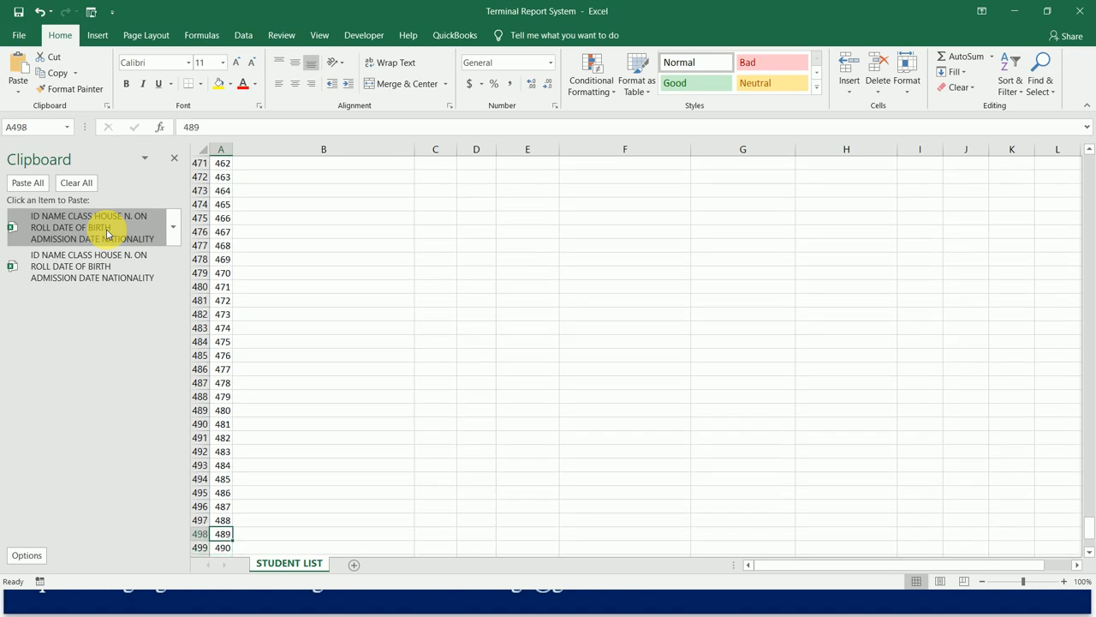
{"action": "key", "text": "Up"}
{"action": "key", "text": "Up"}
{"action": "key", "text": "Up"}
{"action": "key", "text": "Up"}
{"action": "key", "text": "Up"}
{"action": "key", "text": "Up"}
{"action": "key", "text": "Up"}
{"action": "key", "text": "Up"}
{"action": "key", "text": "Up"}
{"action": "key", "text": "Up"}
{"action": "key", "text": "Up"}
{"action": "key", "text": "Up"}
{"action": "key", "text": "Up"}
{"action": "key", "text": "Up"}
{"action": "key", "text": "Up"}
{"action": "key", "text": "Up"}
{"action": "key", "text": "Up"}
{"action": "key", "text": "Up"}
{"action": "key", "text": "Up"}
{"action": "key", "text": "Up"}
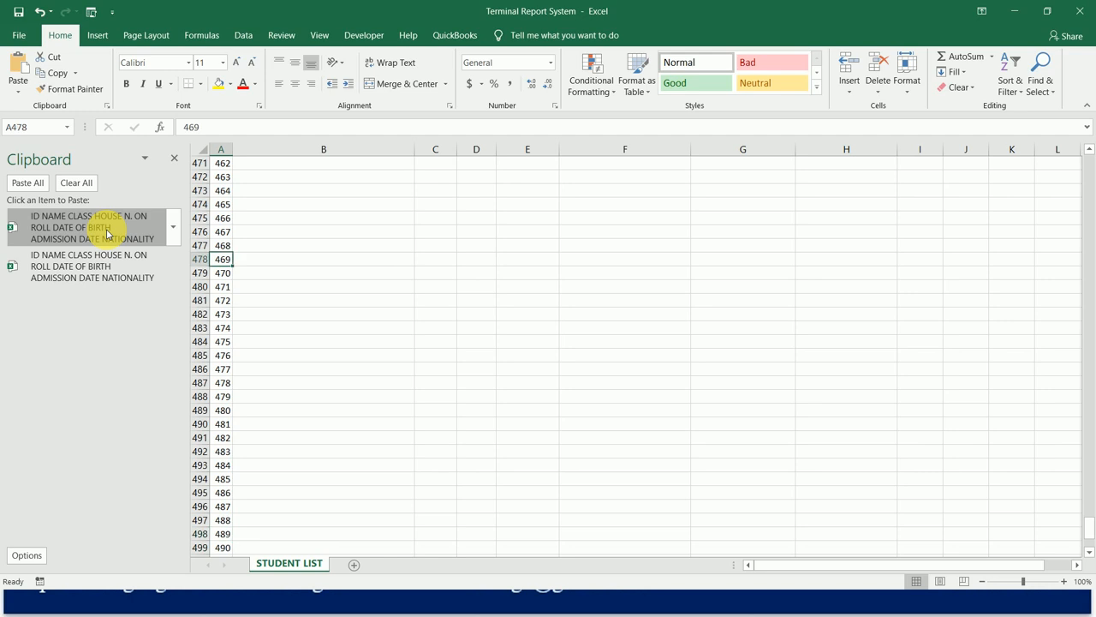
{"action": "key", "text": "Down"}
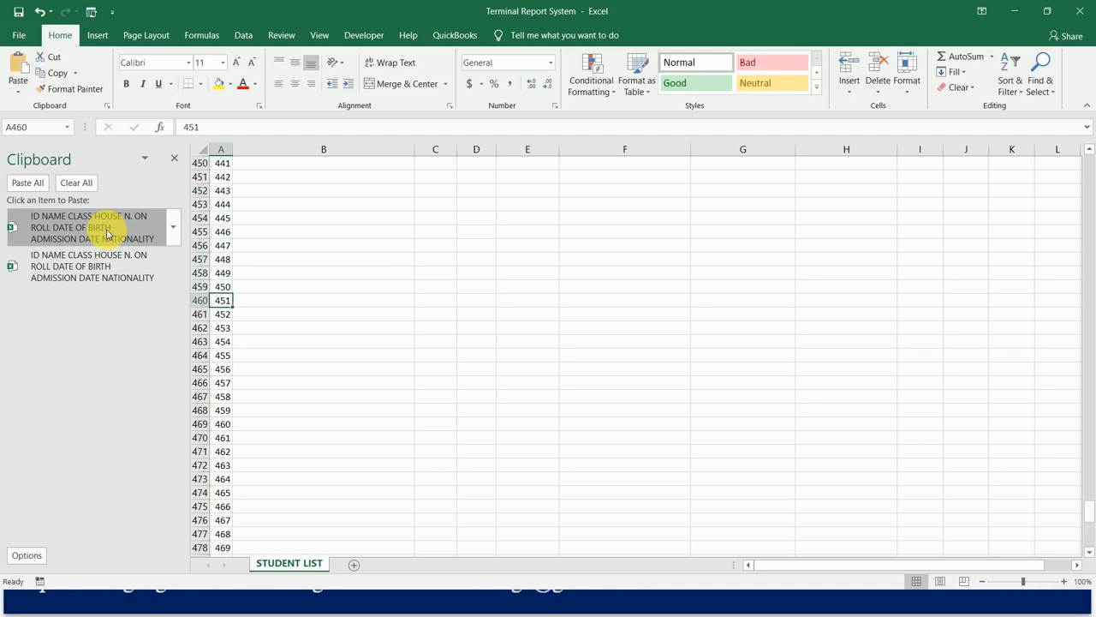
{"action": "key", "text": "F4"}
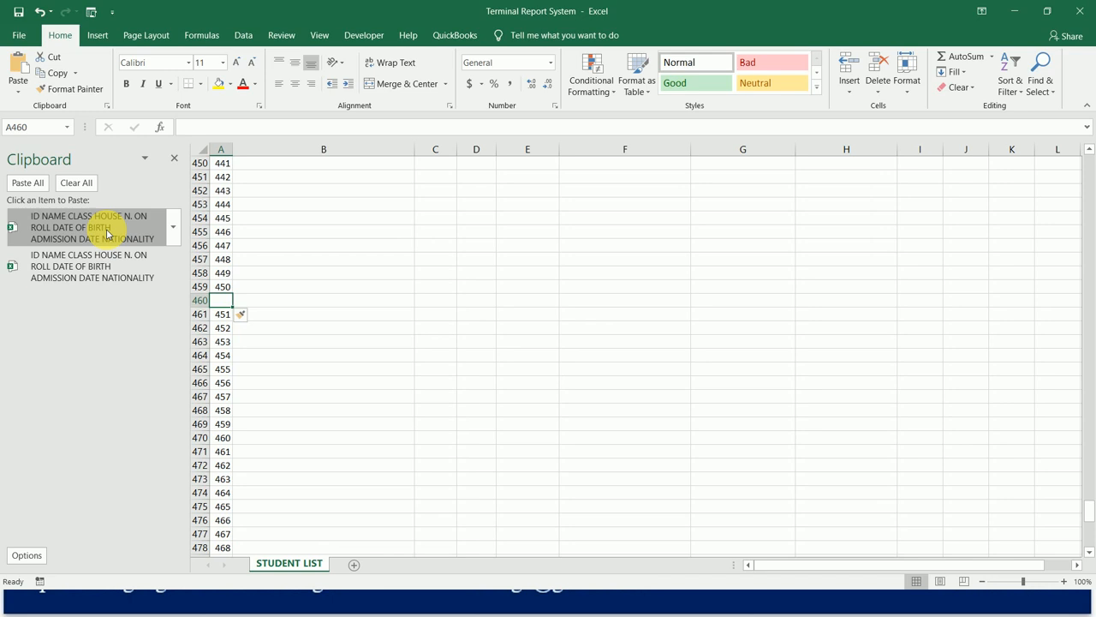
{"action": "left_click", "coordinate": [107, 233]}
{"action": "key", "text": "Down"}
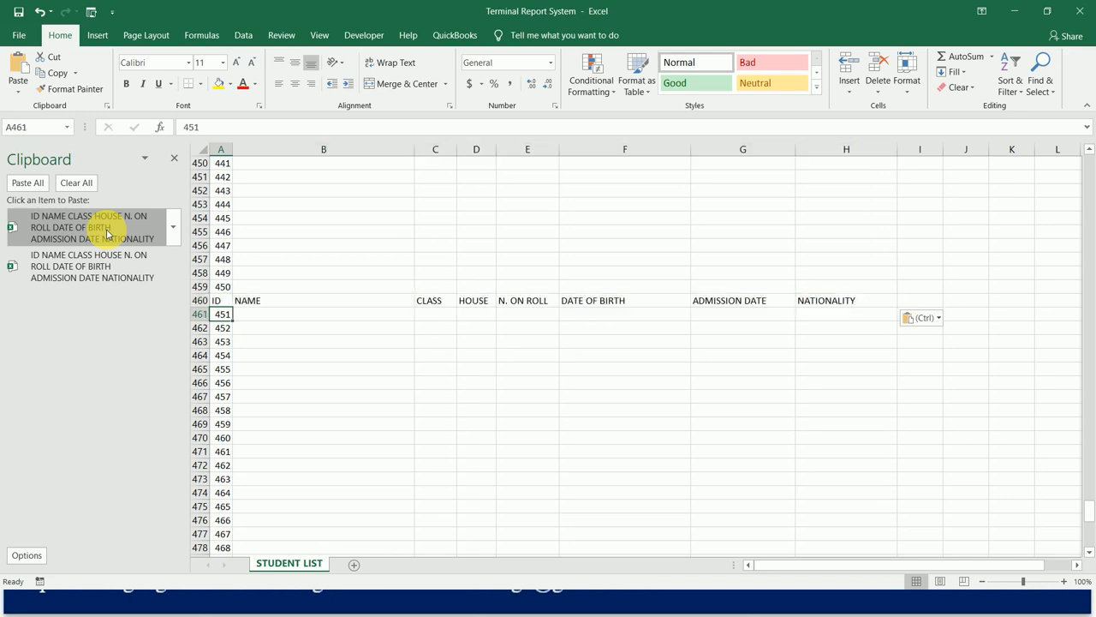
Check the end of the ID list around ID 500 against the first rows of the student list.
{"action": "key", "text": "Down"}
{"action": "key", "text": "Down"}
{"action": "key", "text": "Down"}
{"action": "key", "text": "Down"}
{"action": "key", "text": "Down"}
{"action": "key", "text": "Down"}
{"action": "key", "text": "Down"}
{"action": "key", "text": "Down"}
{"action": "key", "text": "Down"}
{"action": "key", "text": "Down"}
{"action": "key", "text": "Down"}
{"action": "key", "text": "Down"}
{"action": "key", "text": "Down"}
{"action": "key", "text": "Down"}
{"action": "key", "text": "Down"}
{"action": "key", "text": "Down"}
{"action": "key", "text": "Down"}
{"action": "key", "text": "Down"}
{"action": "key", "text": "Down"}
{"action": "key", "text": "Down"}
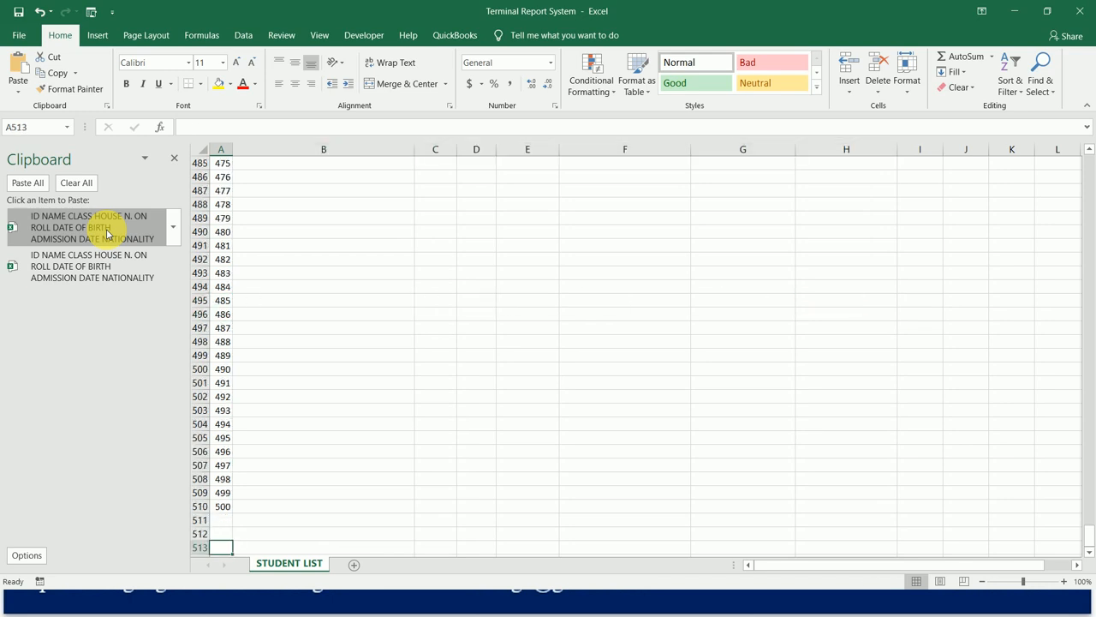
{"action": "key", "text": "Up"}
{"action": "key", "text": "Up"}
{"action": "key", "text": "Up"}
{"action": "key", "text": "Up"}
{"action": "key", "text": "Up"}
{"action": "key", "text": "Up"}
{"action": "key", "text": "Up"}
{"action": "key", "text": "ctrl+Home"}
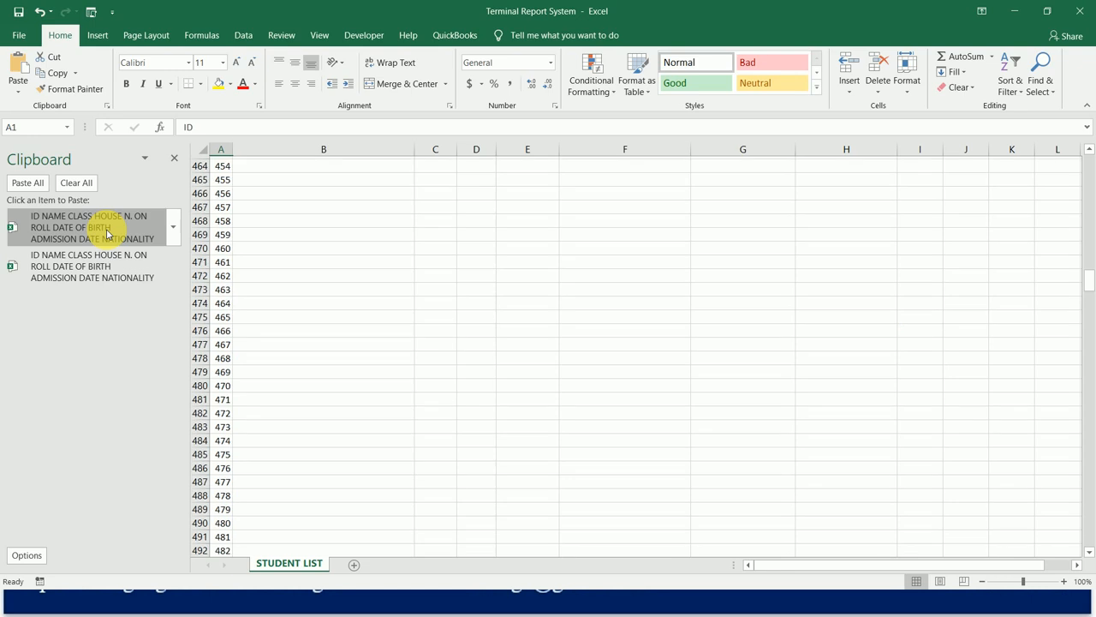
{"action": "key", "text": "Down"}
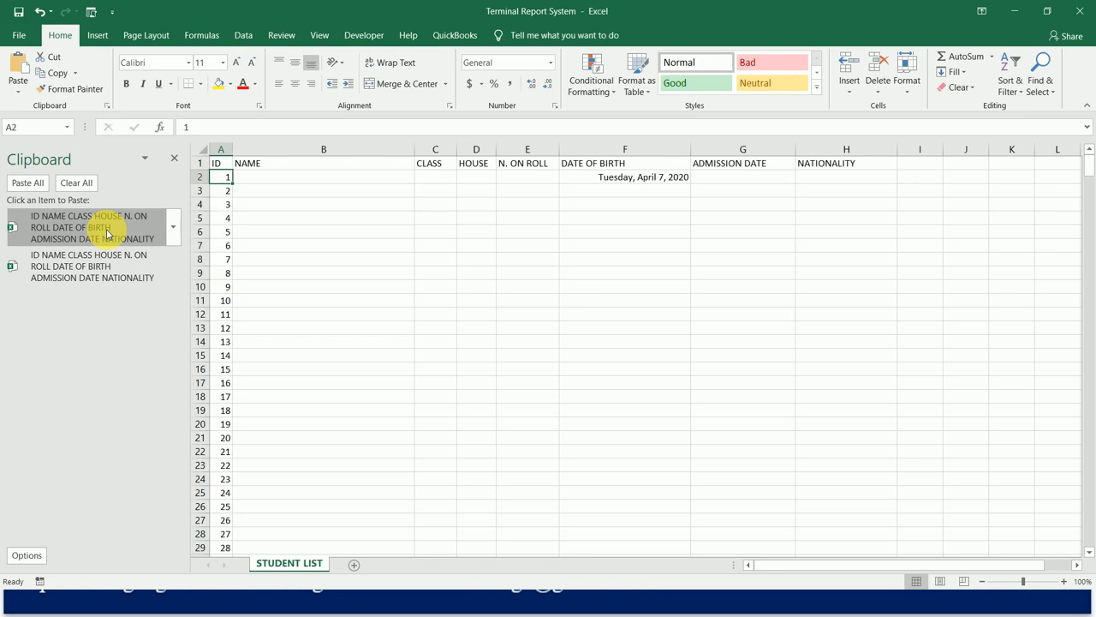
{"action": "key", "text": "ctrl+Down"}
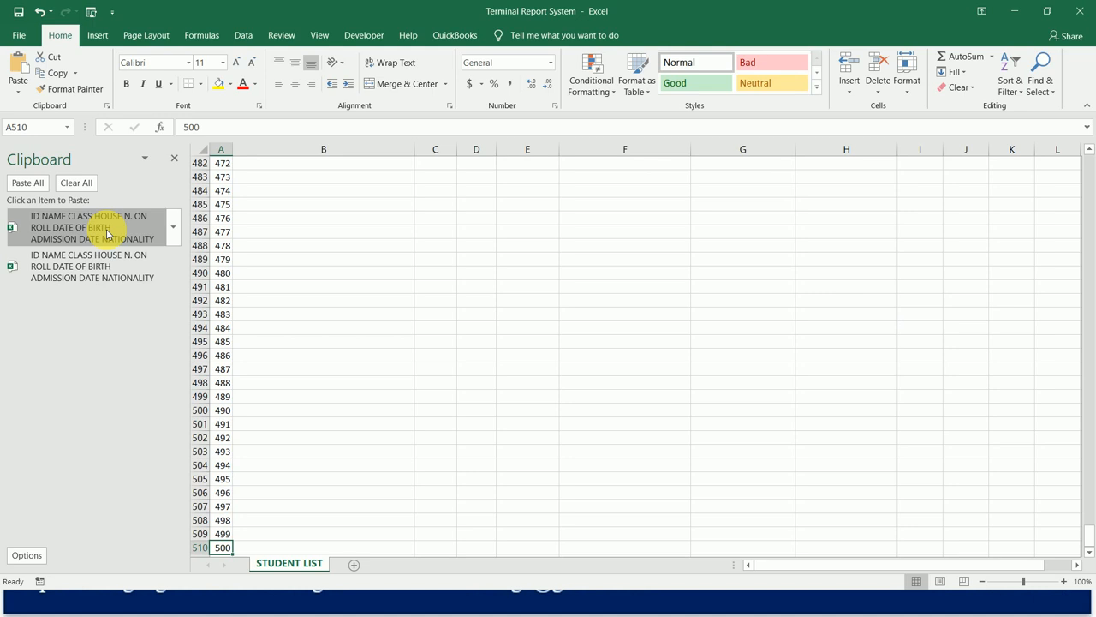
{"action": "key", "text": "ctrl+Home"}
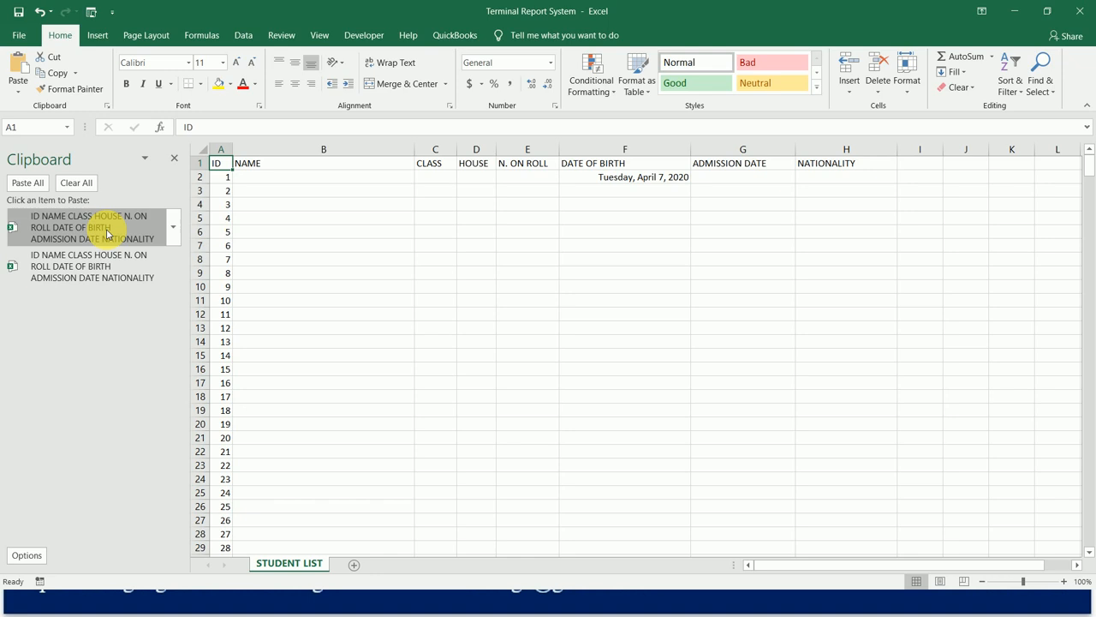
Apply All Borders to the whole student table, from the header row down to ID 500 (A1:H510).
{"action": "key", "text": "shift+Right"}
{"action": "key", "text": "shift+Right"}
{"action": "key", "text": "shift+Right"}
{"action": "key", "text": "shift+Right"}
{"action": "key", "text": "shift+Right"}
{"action": "key", "text": "shift+Right"}
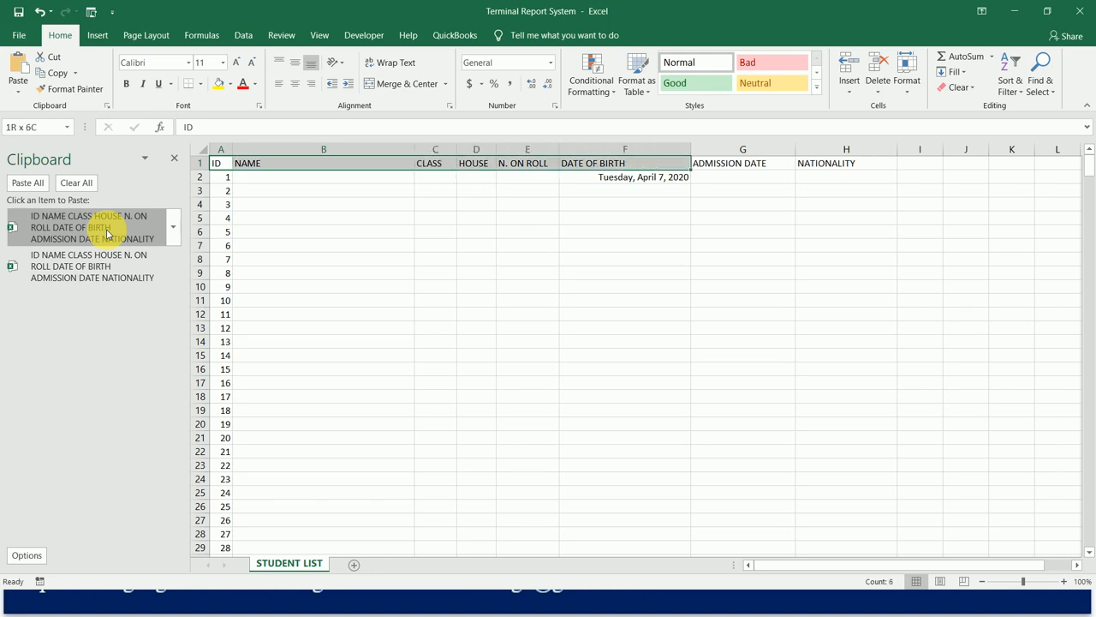
{"action": "left_click", "coordinate": [107, 233]}
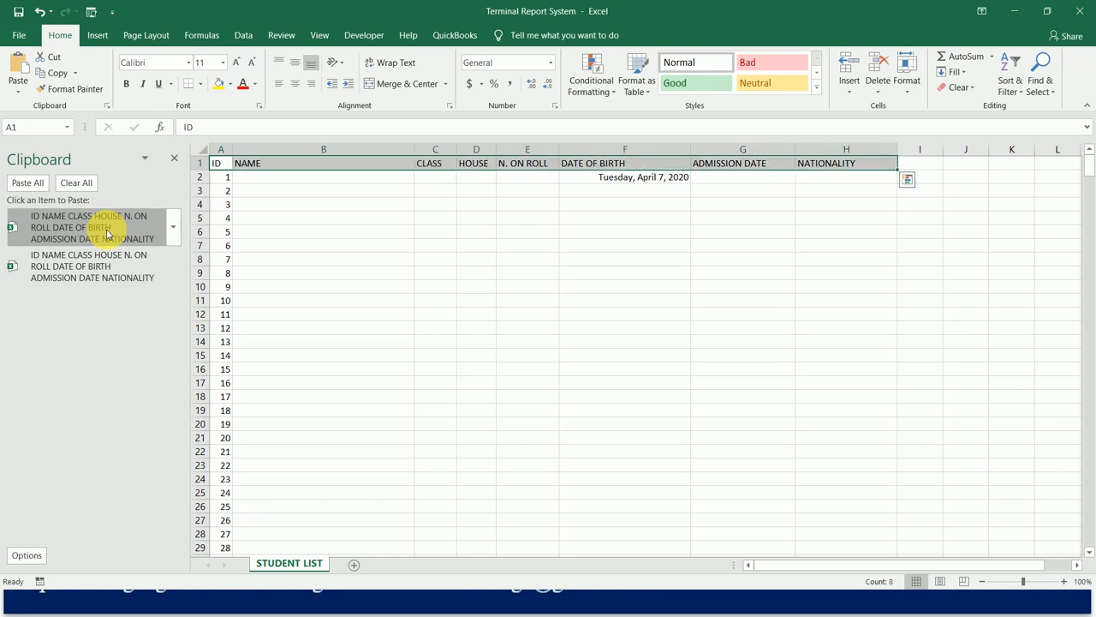
{"action": "key", "text": "Left"}
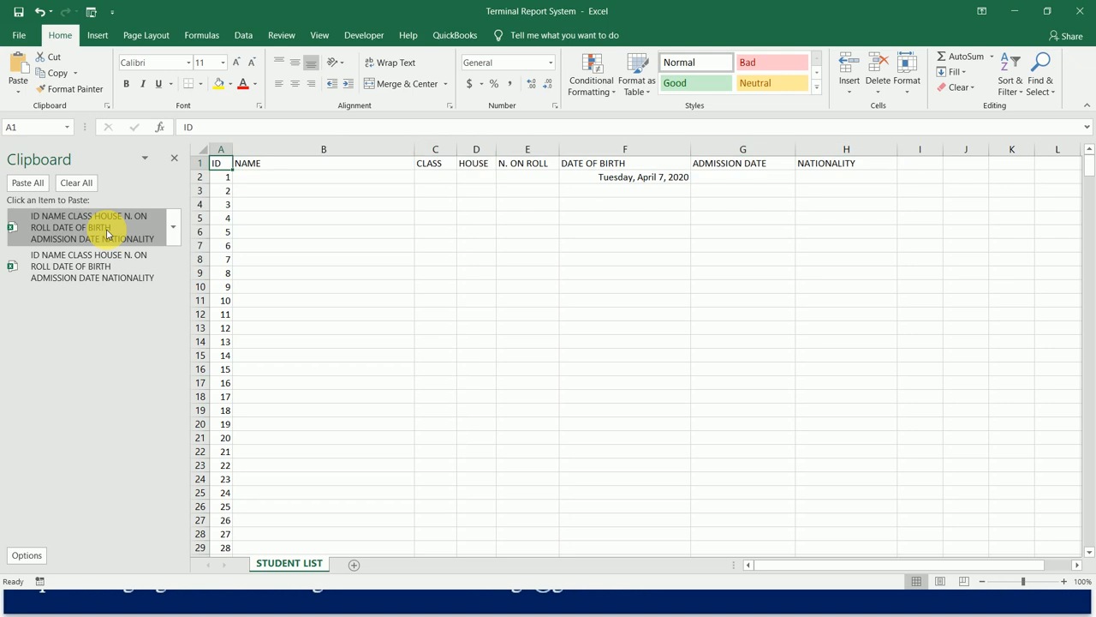
{"action": "left_click", "coordinate": [107, 233]}
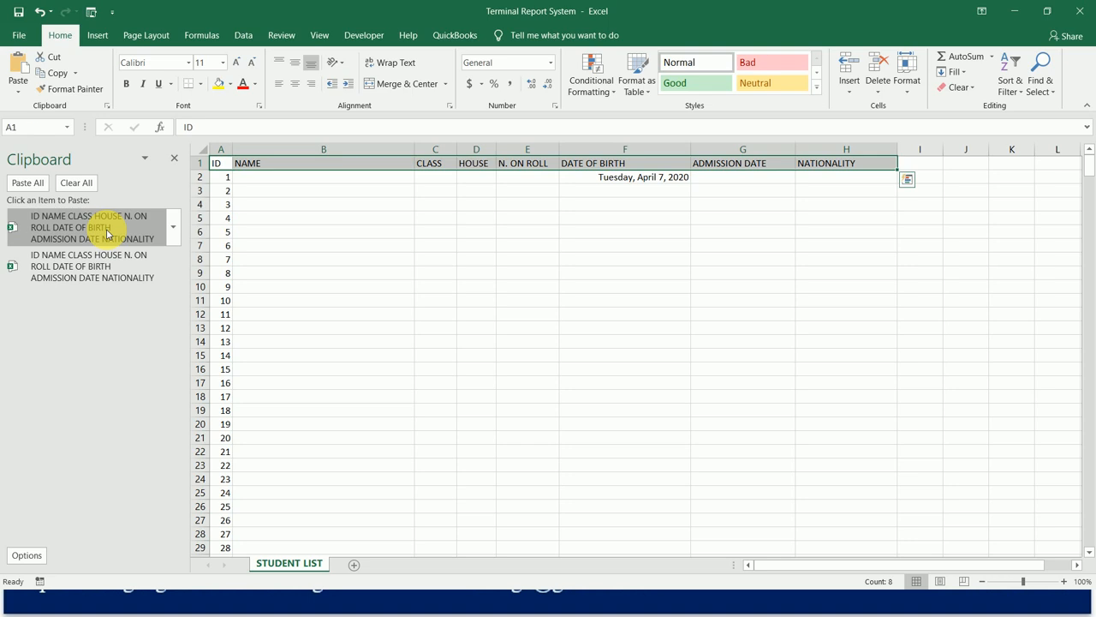
{"action": "key", "text": "ctrl+shift+Down"}
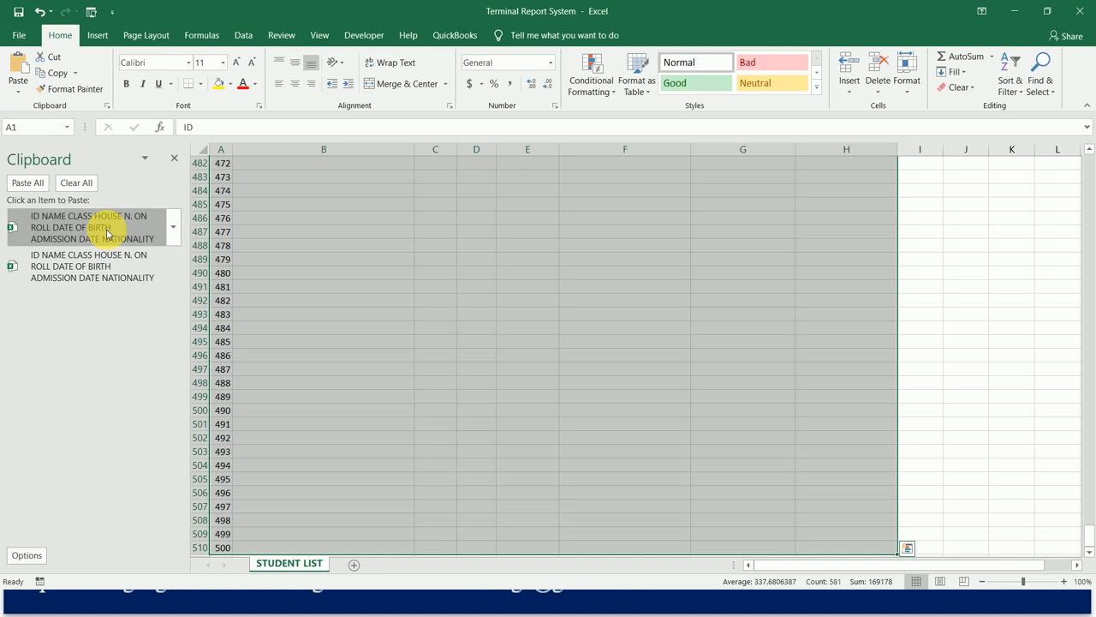
{"action": "left_click", "coordinate": [202, 83]}
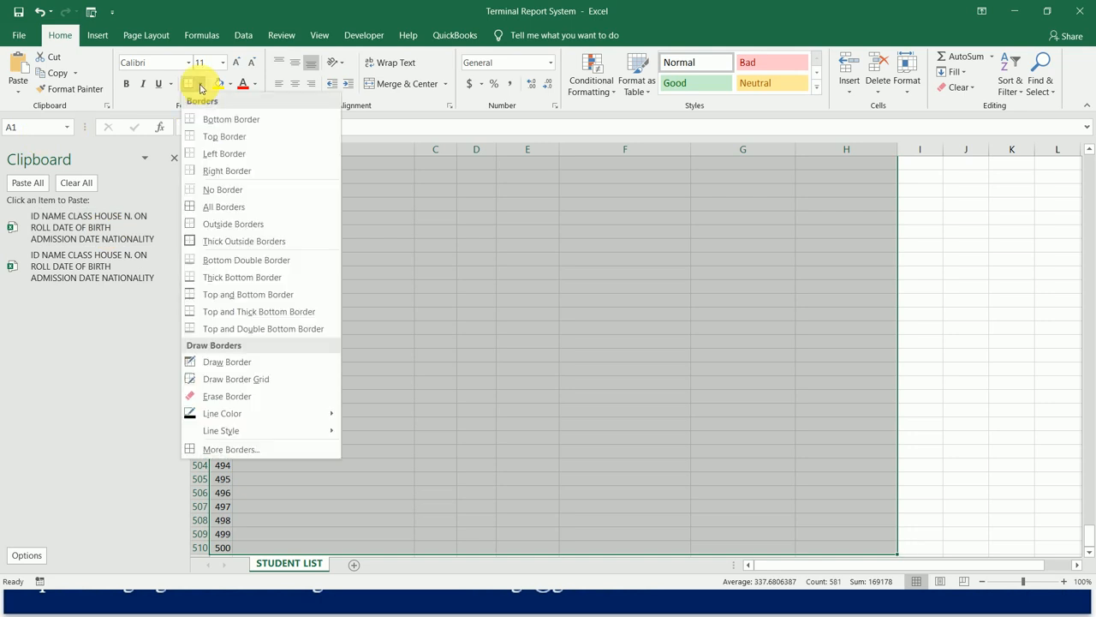
{"action": "left_click", "coordinate": [225, 207]}
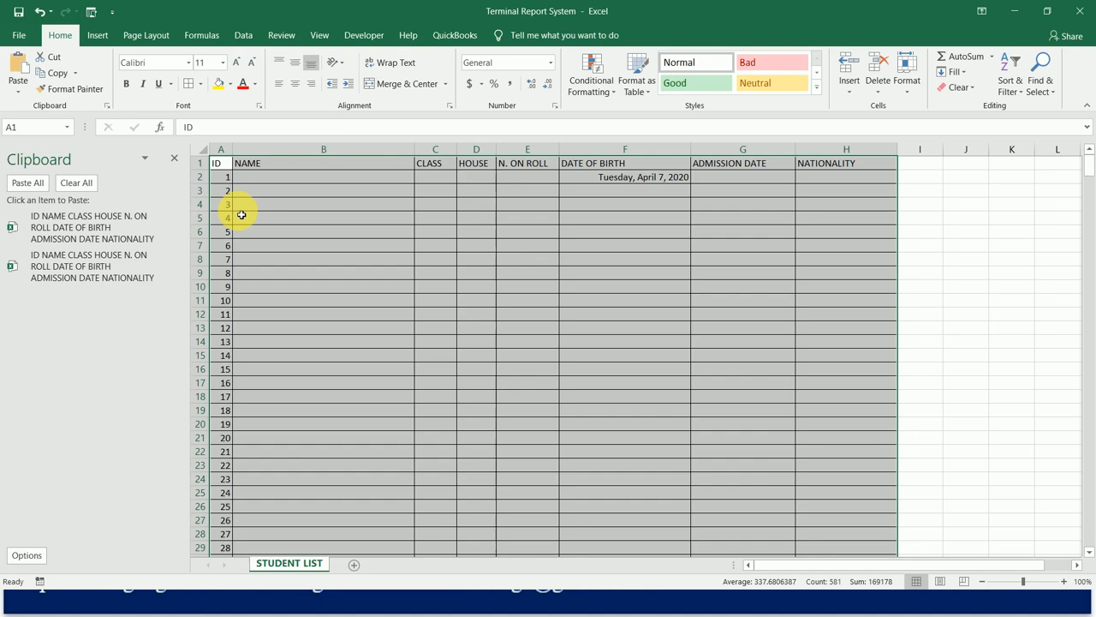
{"action": "key", "text": "ctrl+Home"}
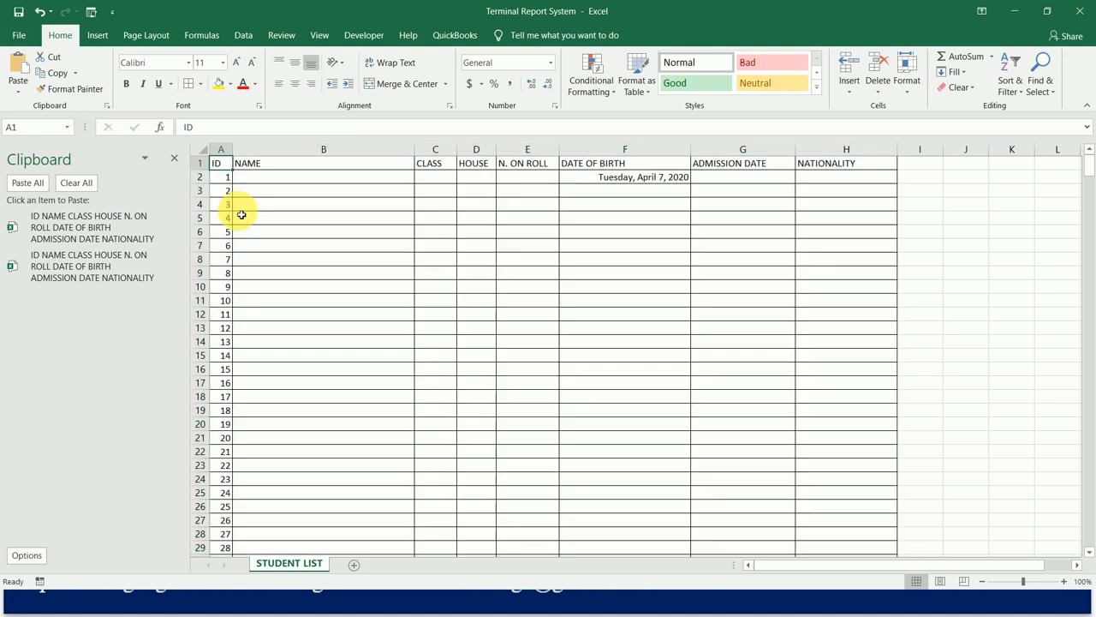
Make the header row A1:H1 bold, from ID to NATIONALITY.
{"action": "key", "text": "shift+Right"}
{"action": "key", "text": "shift+Right"}
{"action": "key", "text": "shift+Right"}
{"action": "key", "text": "shift+Right"}
{"action": "key", "text": "shift+Right"}
{"action": "key", "text": "shift+Right"}
{"action": "key", "text": "shift+Right"}
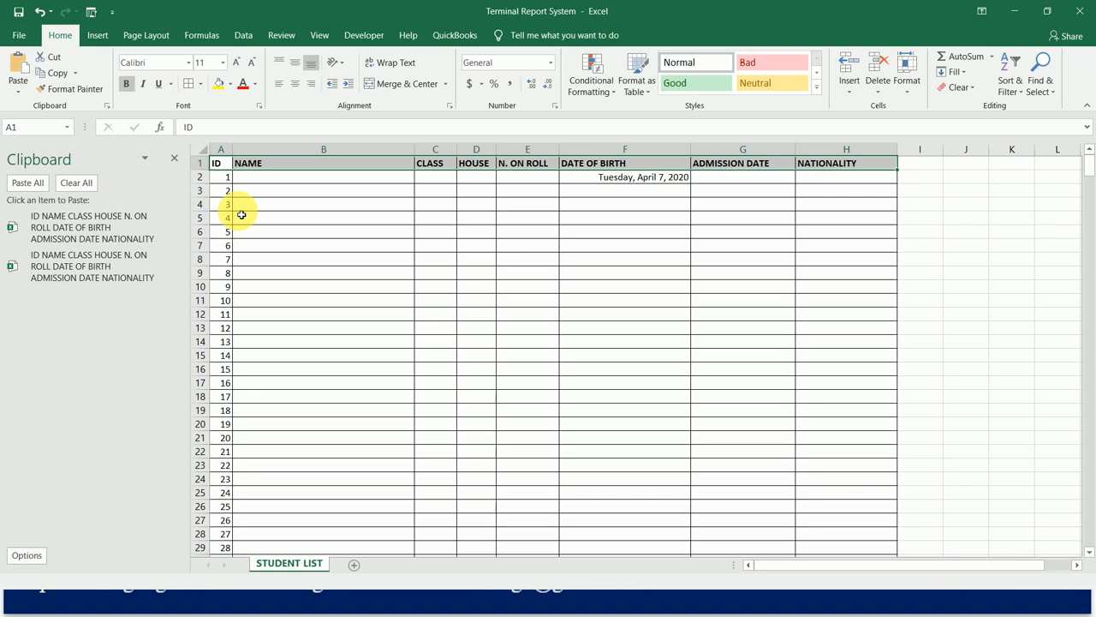
{"action": "key", "text": "Down"}
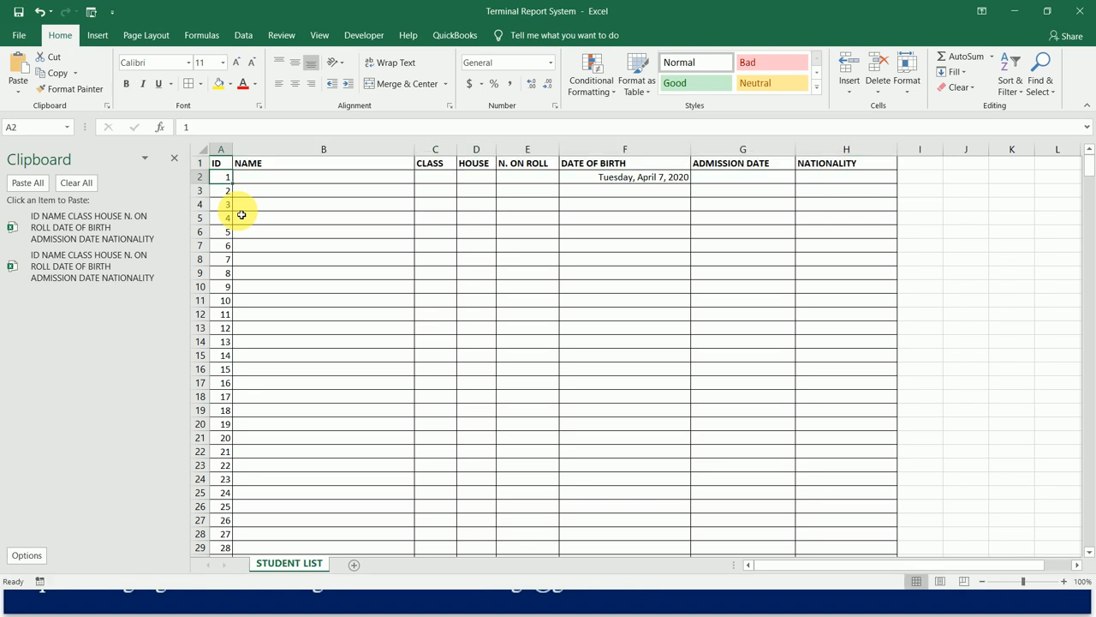
{"action": "key", "text": "Up"}
{"action": "key", "text": "Right"}
{"action": "key", "text": "Right"}
{"action": "key", "text": "Right"}
{"action": "key", "text": "Right"}
{"action": "key", "text": "Right"}
{"action": "key", "text": "Right"}
{"action": "key", "text": "Right"}
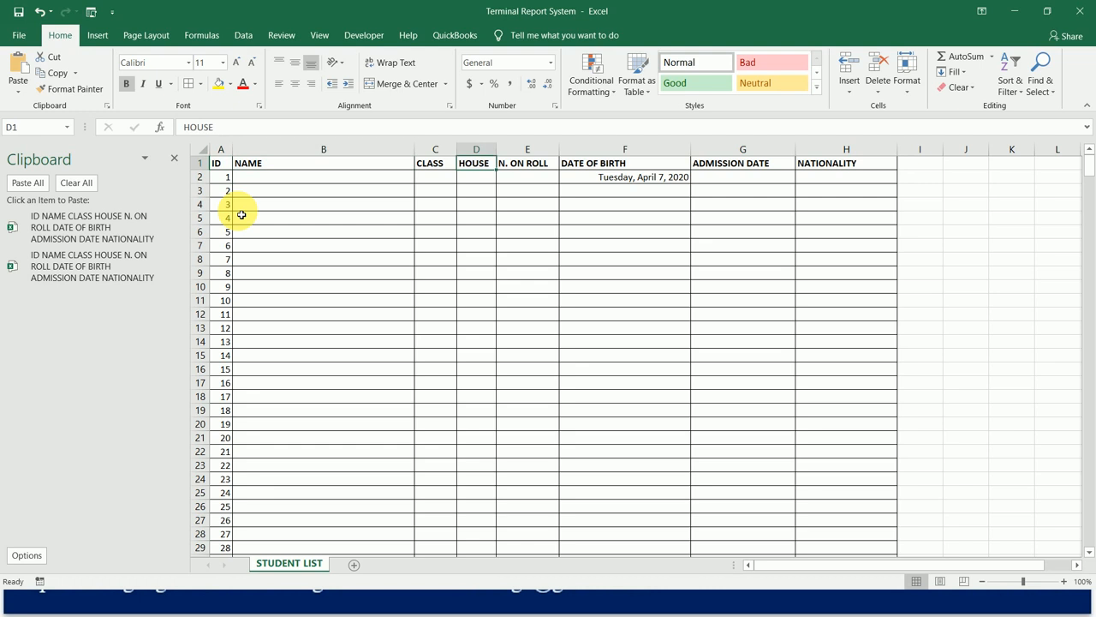
Fill the header row A1:H1 with the standard dark blue and set its font color to white.
{"action": "key", "text": "Left"}
{"action": "key", "text": "Left"}
{"action": "key", "text": "Left"}
{"action": "key", "text": "Left"}
{"action": "key", "text": "Left"}
{"action": "key", "text": "Left"}
{"action": "key", "text": "Left"}
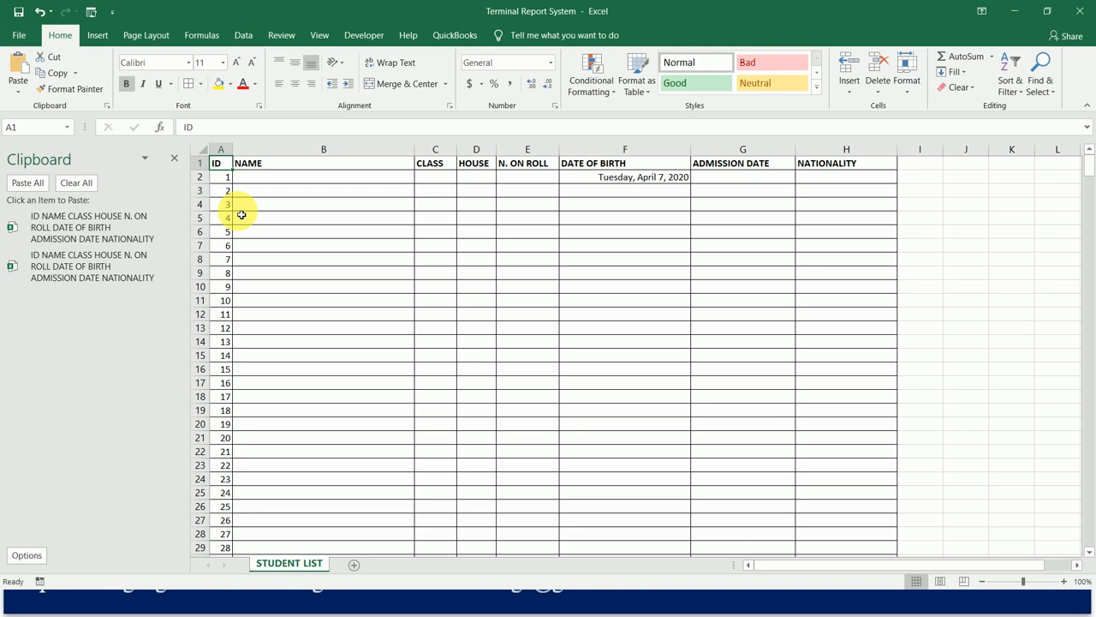
{"action": "key", "text": "shift+Right"}
{"action": "key", "text": "shift+Right"}
{"action": "key", "text": "shift+Right"}
{"action": "key", "text": "shift+Right"}
{"action": "key", "text": "shift+Right"}
{"action": "key", "text": "shift+Right"}
{"action": "key", "text": "shift+Right"}
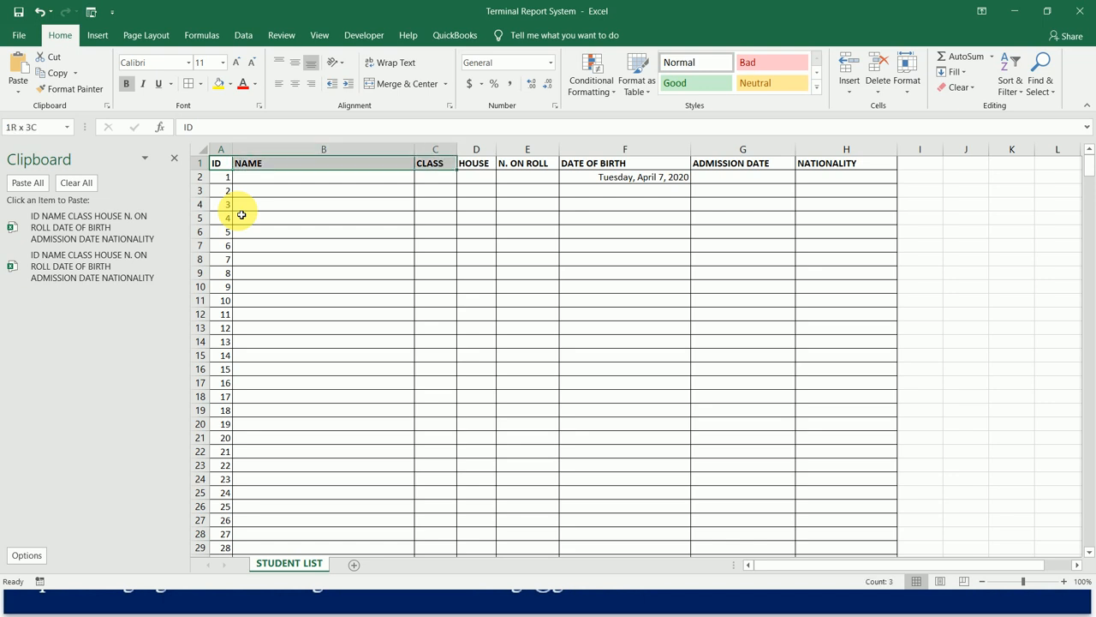
{"action": "left_click", "coordinate": [230, 84]}
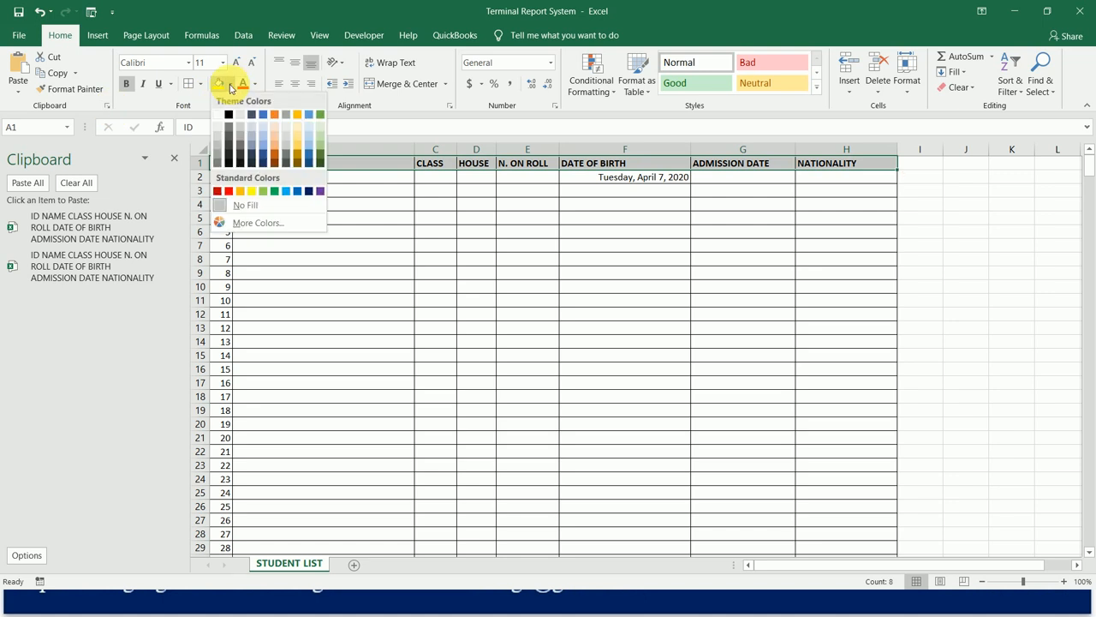
{"action": "left_click", "coordinate": [310, 191]}
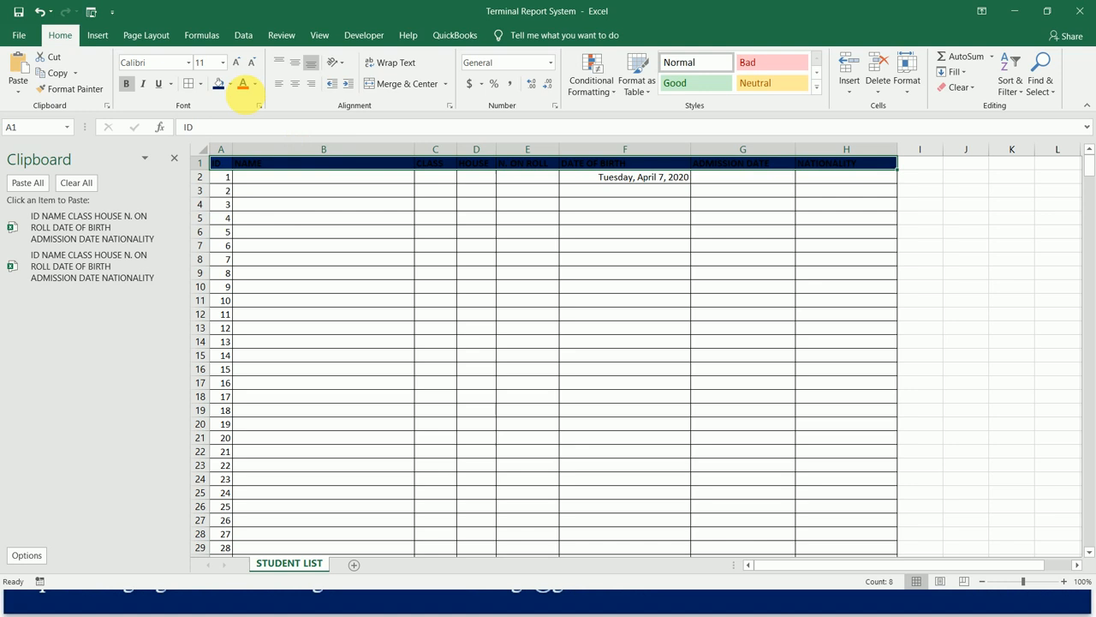
{"action": "left_click", "coordinate": [255, 84]}
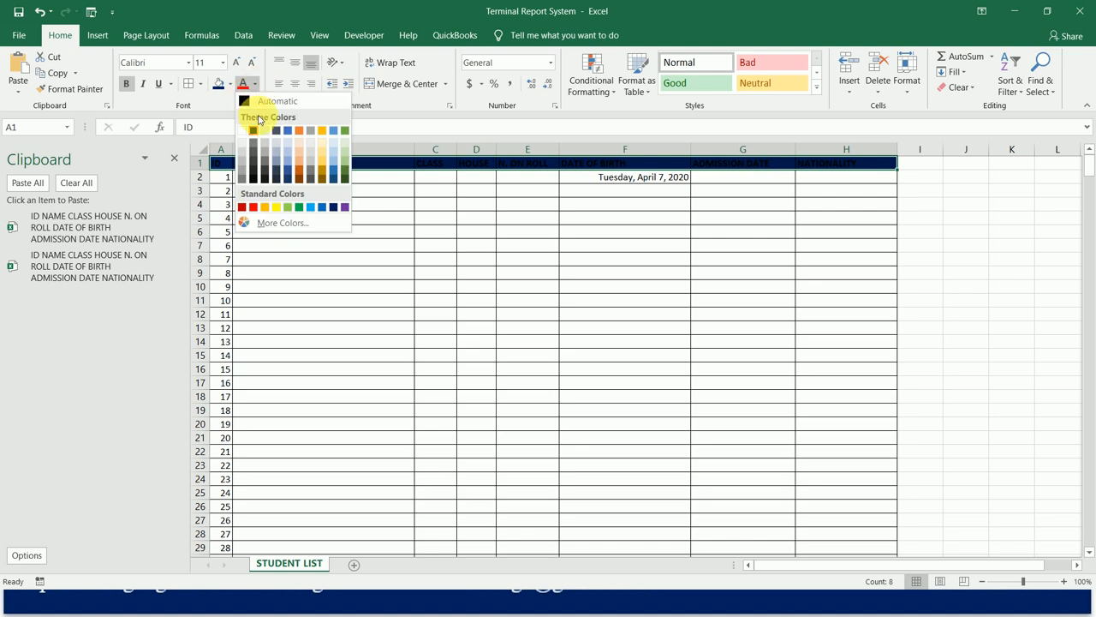
{"action": "left_click", "coordinate": [241, 130]}
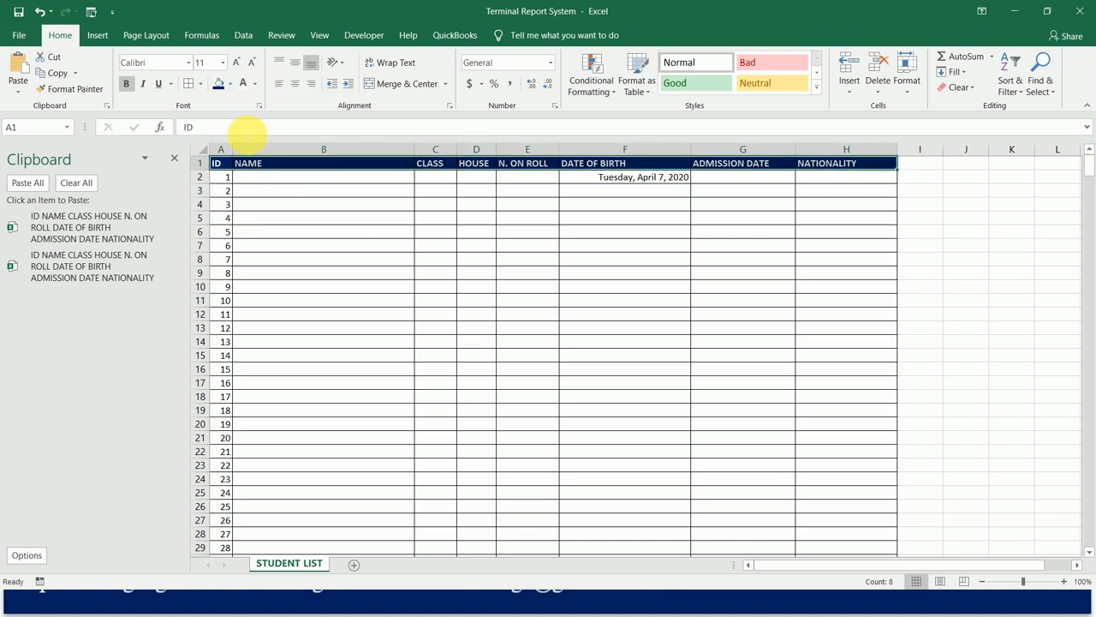
Fill the table rows below the first header, A2:H510, with Blue, Accent 1, Lighter 80%.
{"action": "key", "text": "Down"}
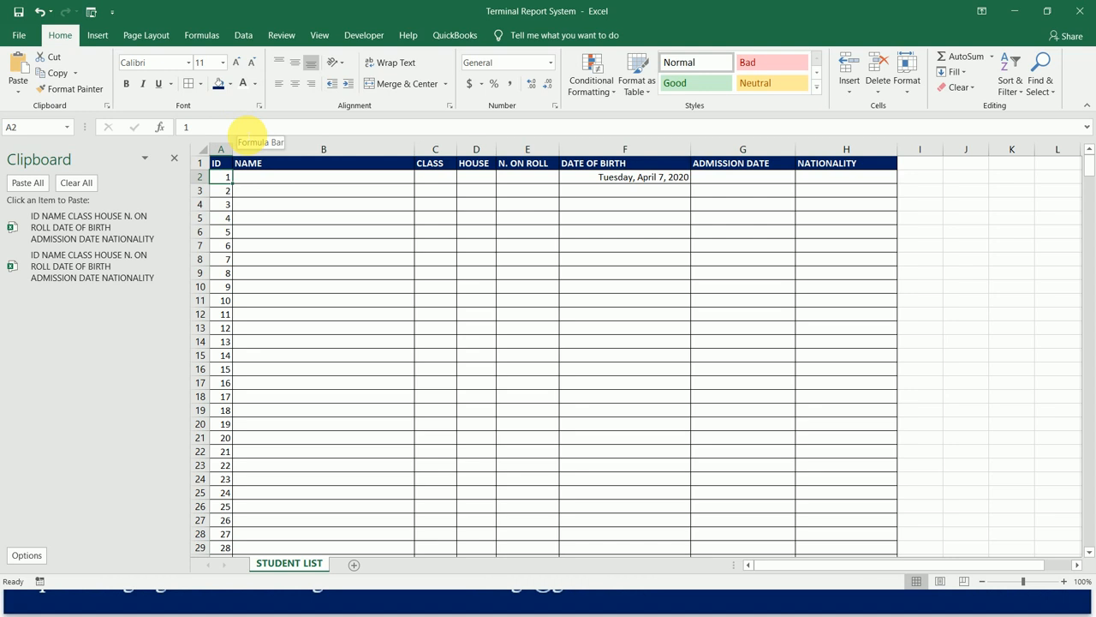
{"action": "key", "text": "shift+Right"}
{"action": "key", "text": "shift+Right"}
{"action": "key", "text": "shift+Right"}
{"action": "key", "text": "shift+Right"}
{"action": "key", "text": "shift+Right"}
{"action": "key", "text": "shift+Right"}
{"action": "key", "text": "shift+Right"}
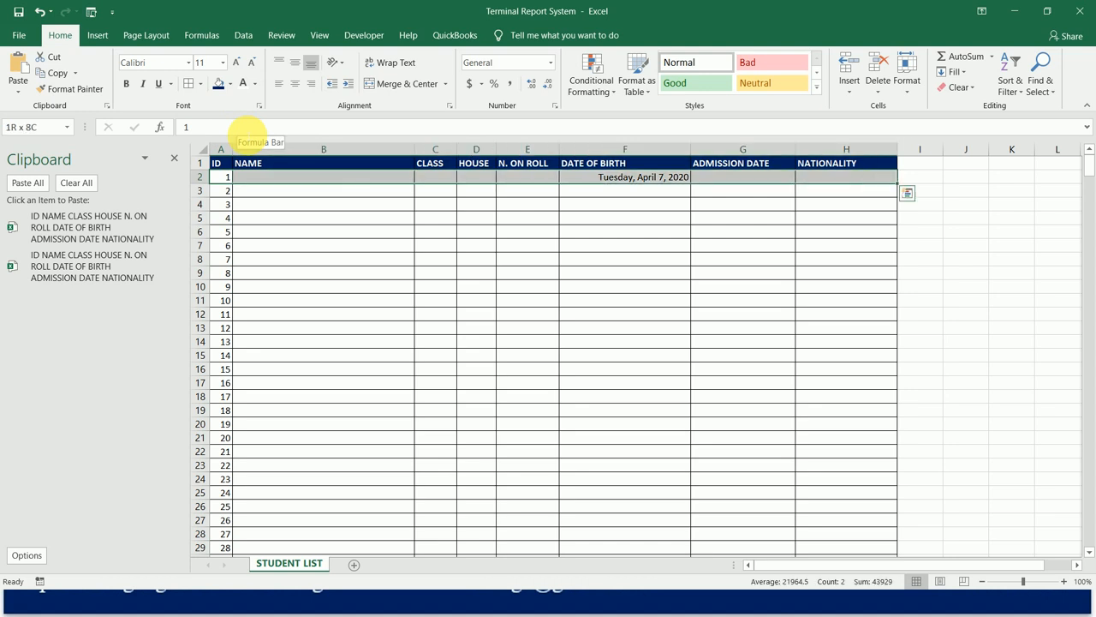
{"action": "key", "text": "ctrl+shift+Down"}
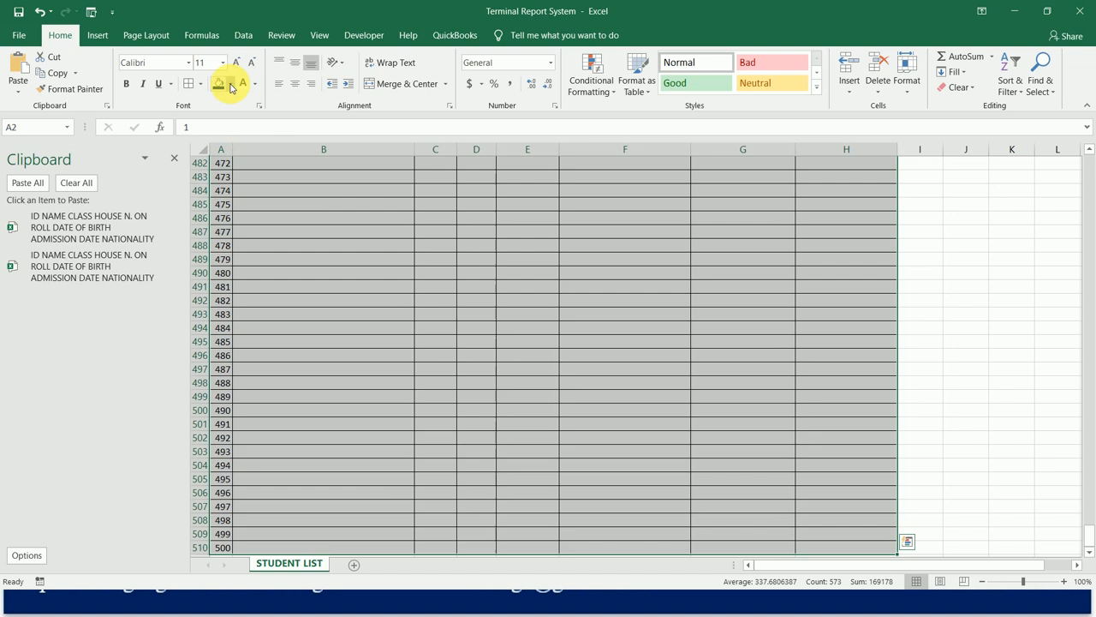
{"action": "left_click", "coordinate": [230, 84]}
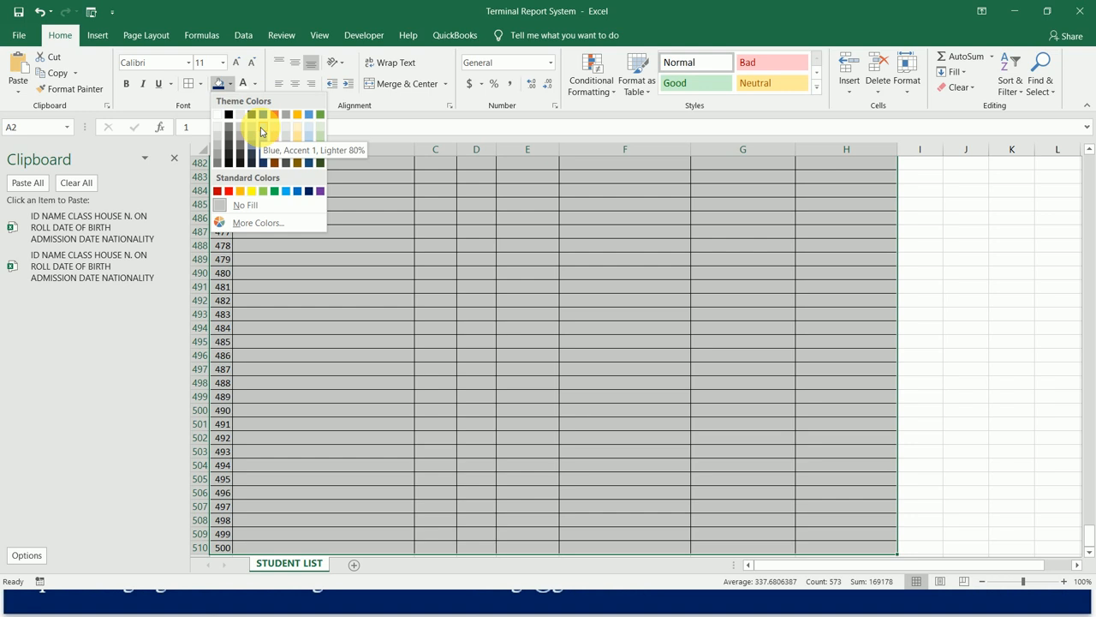
{"action": "left_click", "coordinate": [262, 131]}
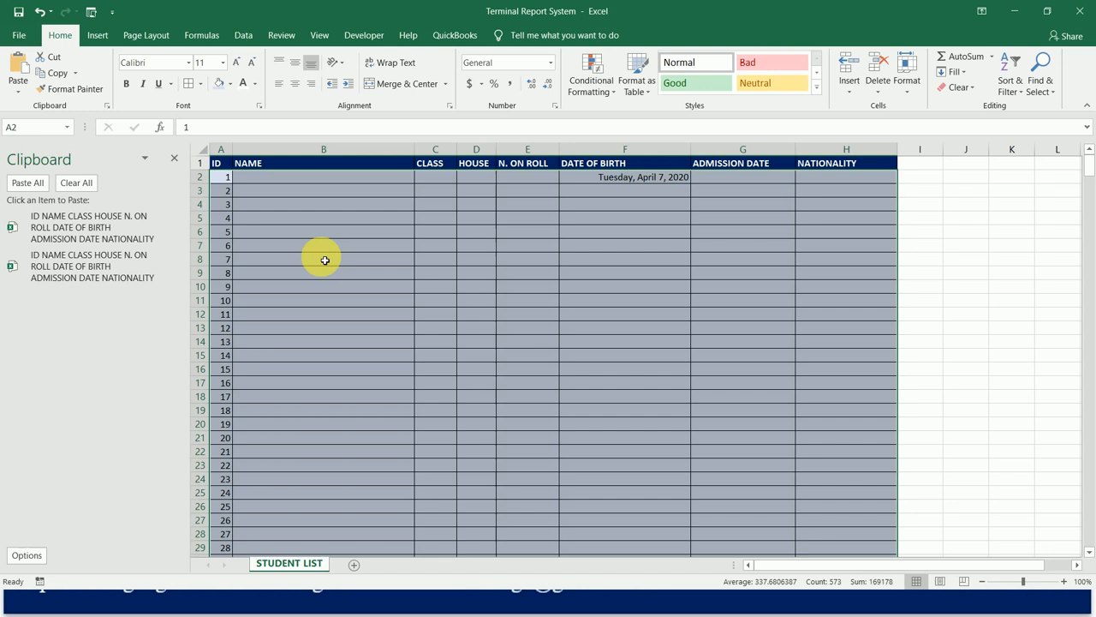
{"action": "key", "text": "ctrl+z"}
{"action": "key", "text": "ctrl+y"}
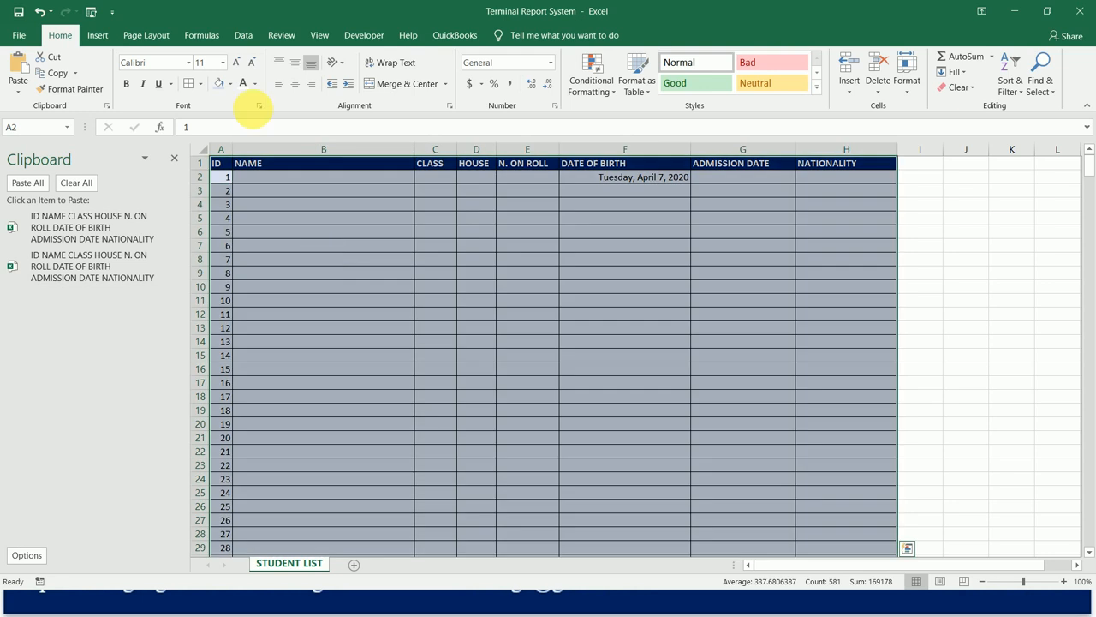
Set the font of the whole student table to Times New Roman, size 12.
{"action": "left_click", "coordinate": [185, 62]}
{"action": "type", "text": "Times New Roman"}
{"action": "key", "text": "Return"}
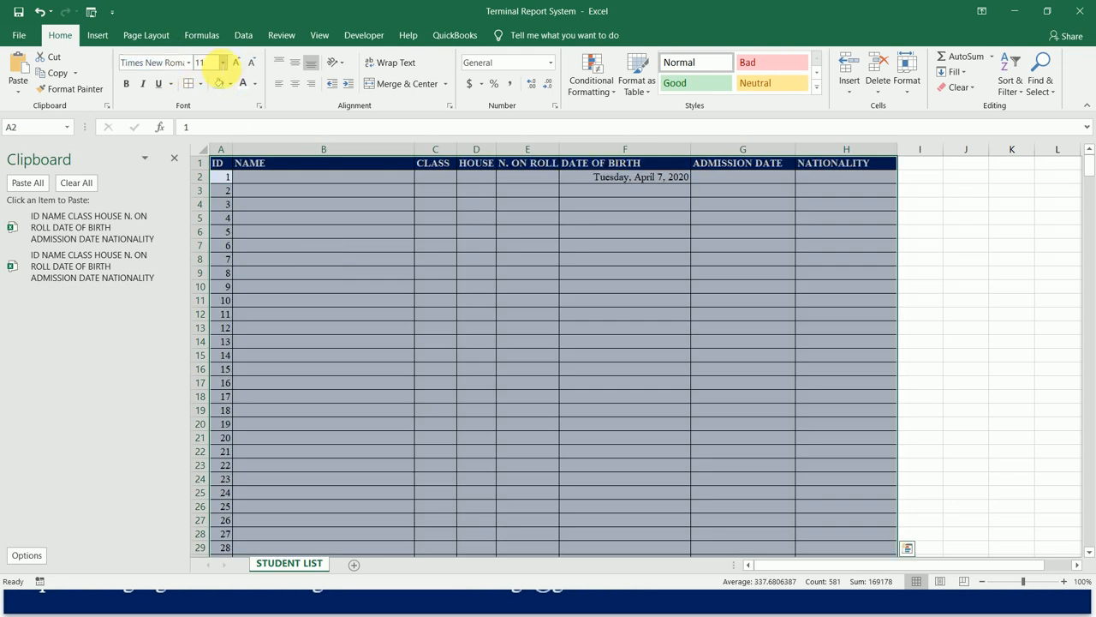
{"action": "left_click", "coordinate": [235, 61]}
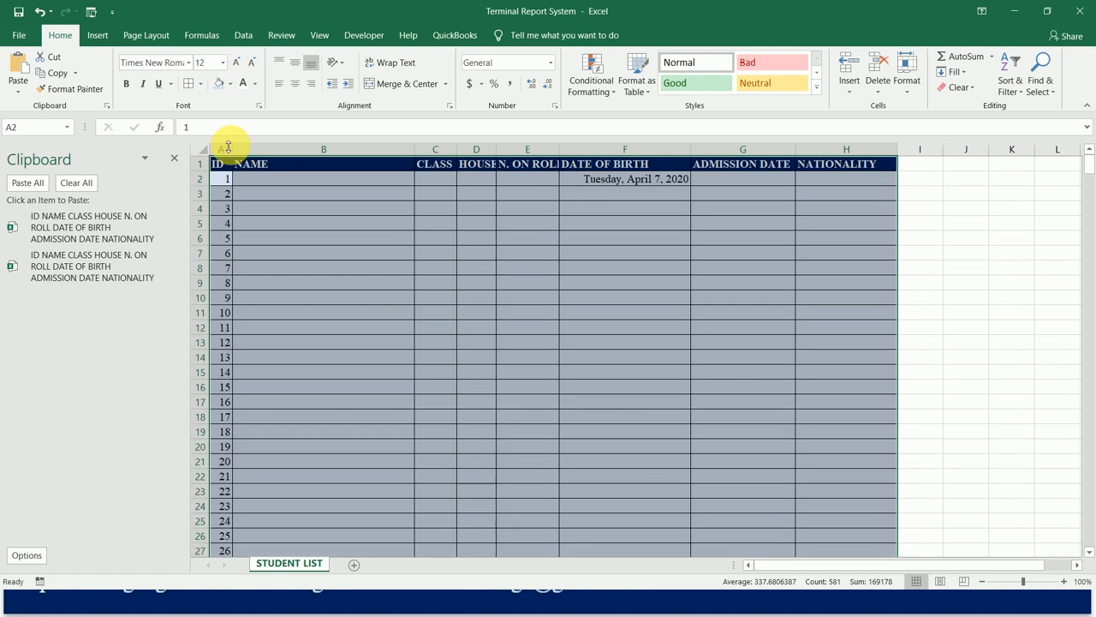
Auto-fit the ID, HOUSE, N. ON ROLL, DATE OF BIRTH and NATIONALITY columns to their contents and slightly widen the NAME column.
{"action": "double_click", "coordinate": [229, 149]}
{"action": "left_click_drag", "start_coordinate": [415, 148], "coordinate": [420, 148]}
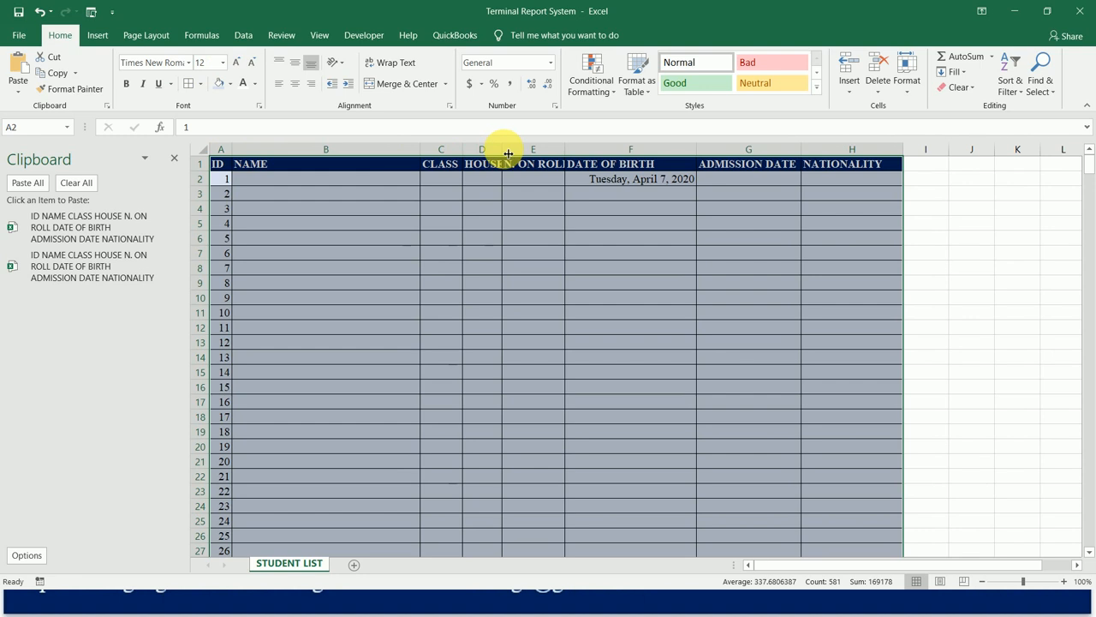
{"action": "double_click", "coordinate": [508, 153]}
{"action": "double_click", "coordinate": [566, 153]}
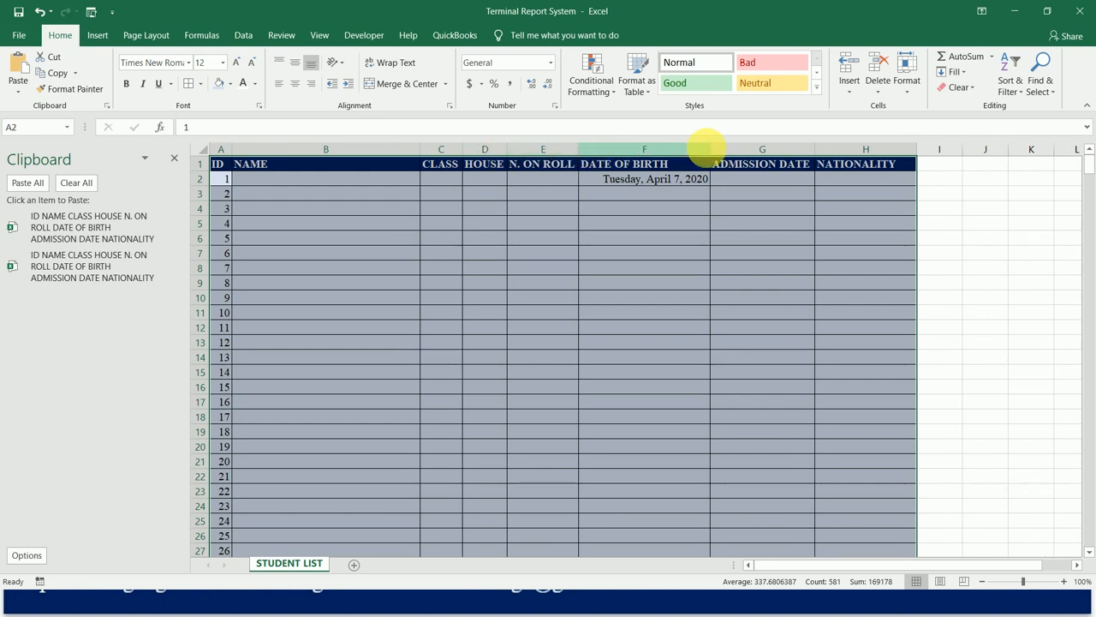
{"action": "double_click", "coordinate": [711, 152]}
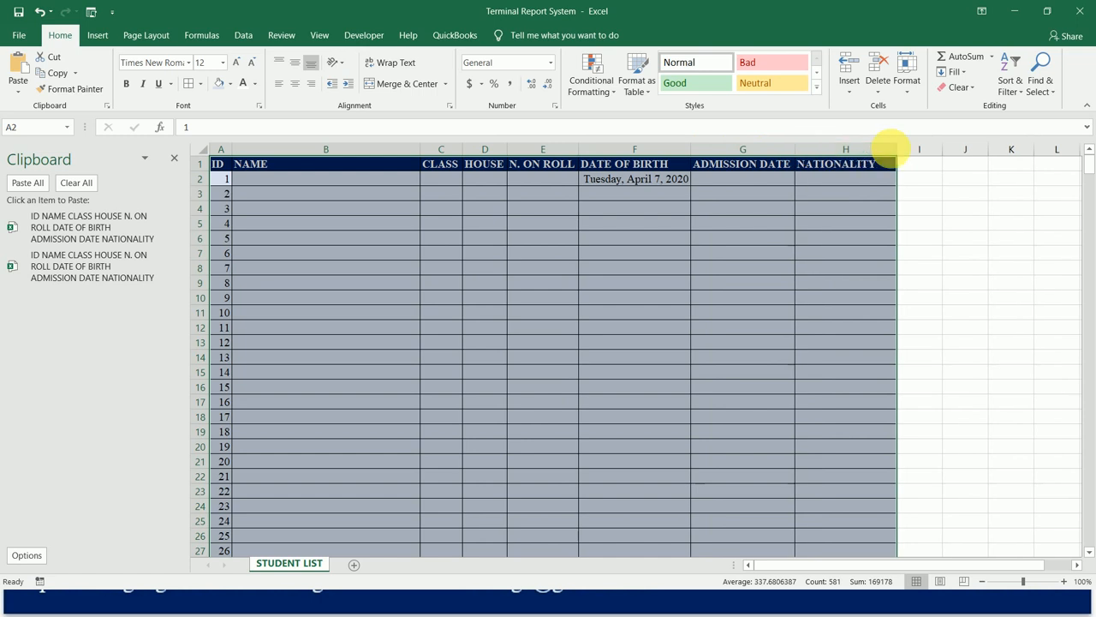
{"action": "double_click", "coordinate": [896, 149]}
{"action": "left_click", "coordinate": [857, 199]}
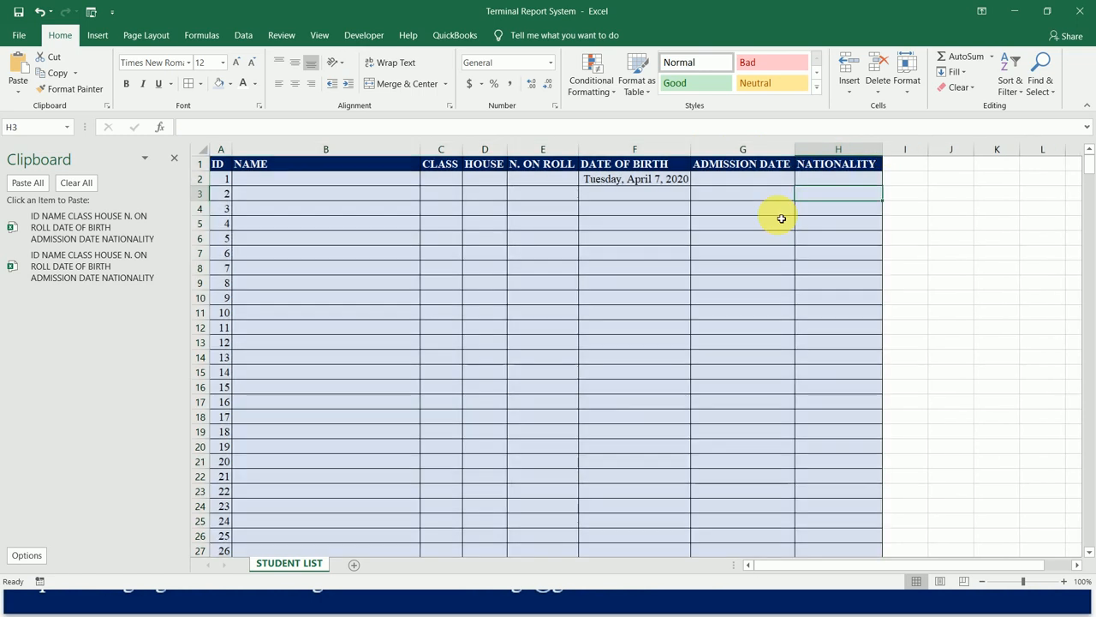
Hide all unused columns from J through the last sheet column, XFD.
{"action": "left_click", "coordinate": [963, 158]}
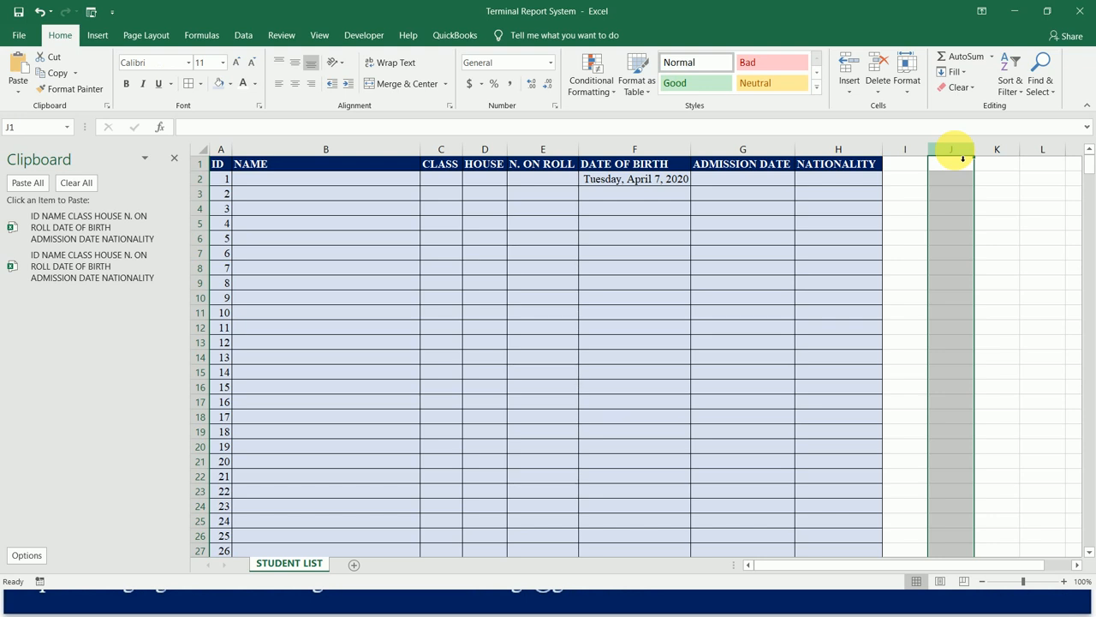
{"action": "key", "text": "ctrl+shift+Right"}
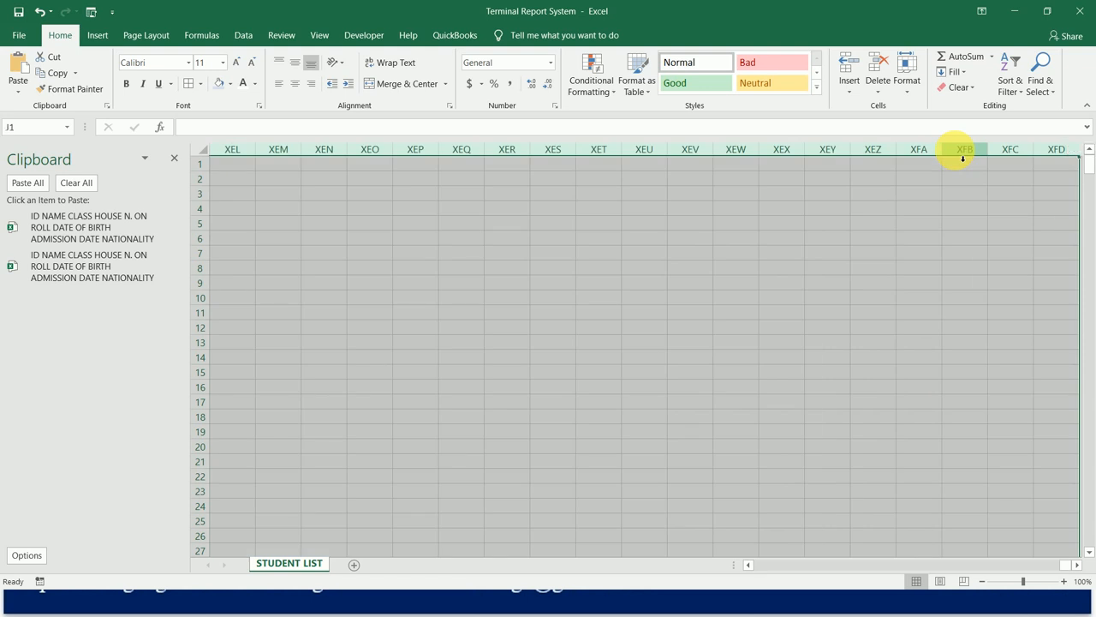
{"action": "right_click", "coordinate": [963, 159]}
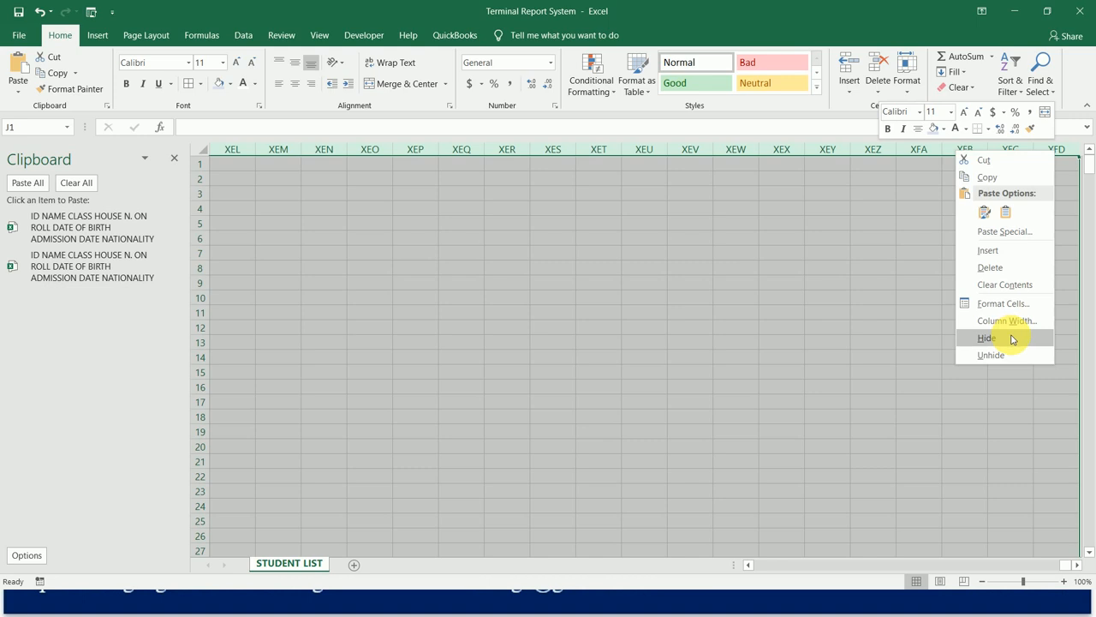
{"action": "left_click", "coordinate": [1010, 338]}
{"action": "key", "text": "Left"}
{"action": "key", "text": "Left"}
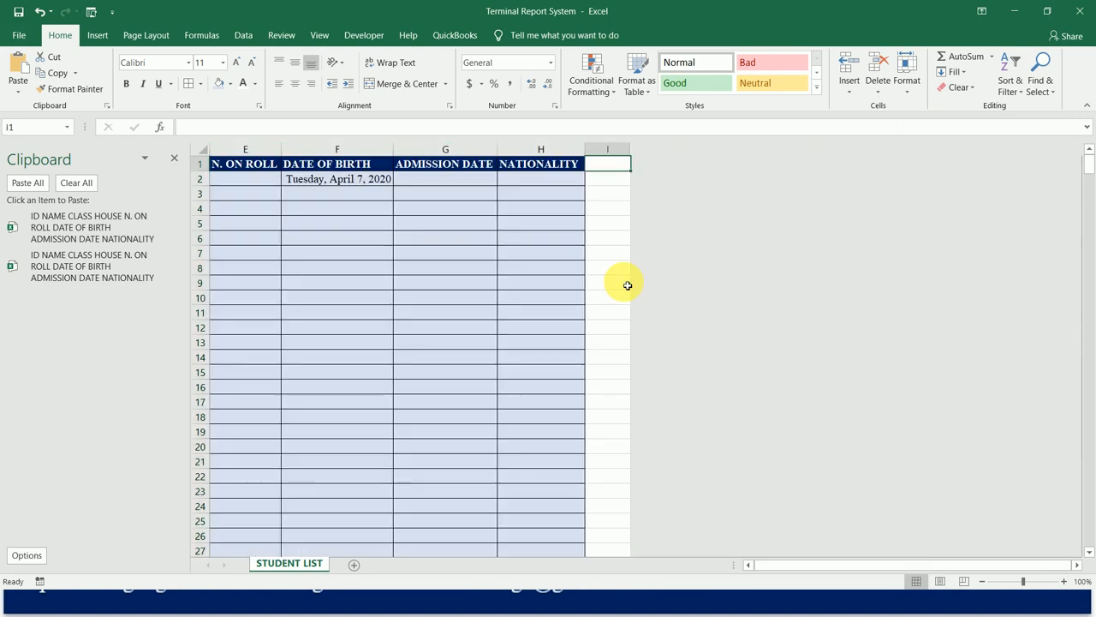
{"action": "key", "text": "Left"}
{"action": "key", "text": "Left"}
{"action": "key", "text": "Left"}
{"action": "key", "text": "Left"}
{"action": "key", "text": "Left"}
{"action": "key", "text": "Left"}
{"action": "key", "text": "Left"}
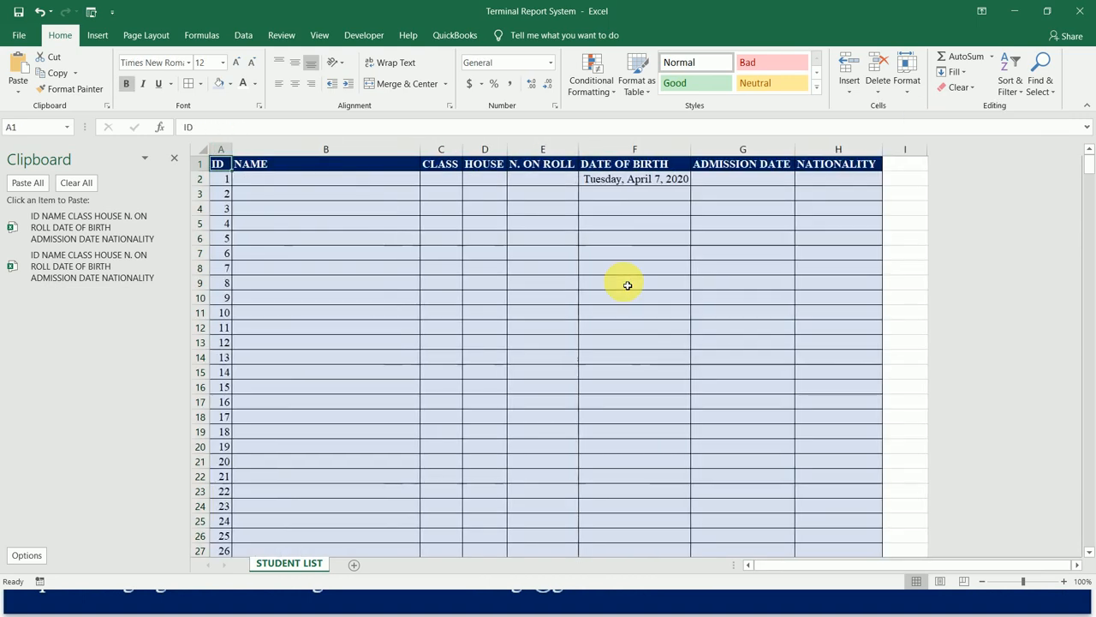
Hide all unused rows below the table, from row 512 through the last sheet row, 1048576.
{"action": "key", "text": "ctrl+Down"}
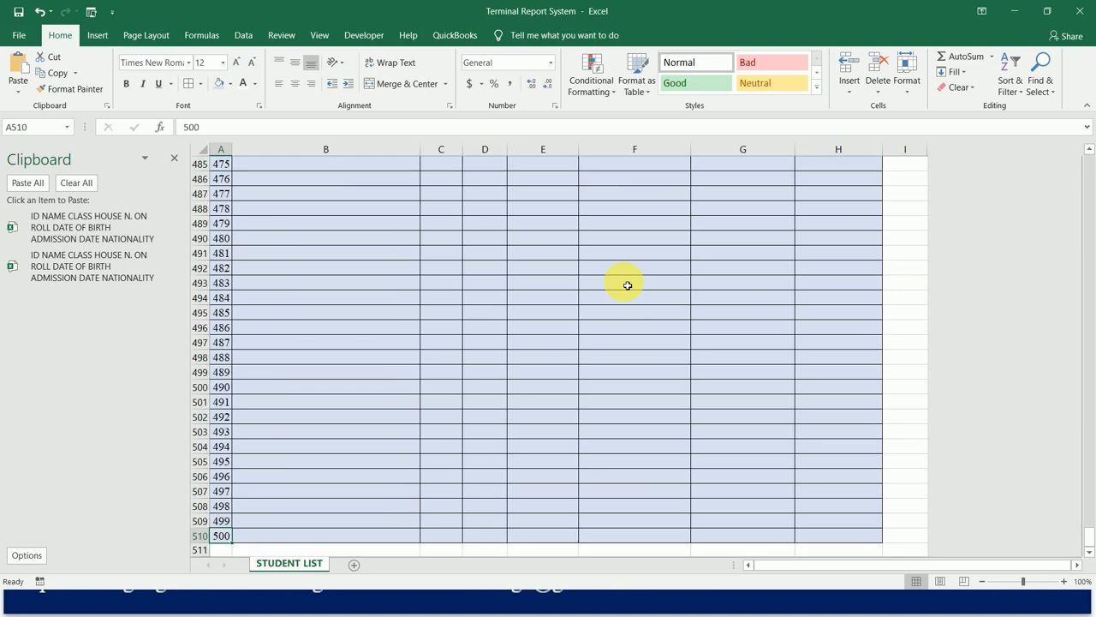
{"action": "key", "text": "Down"}
{"action": "key", "text": "Down"}
{"action": "key", "text": "Down"}
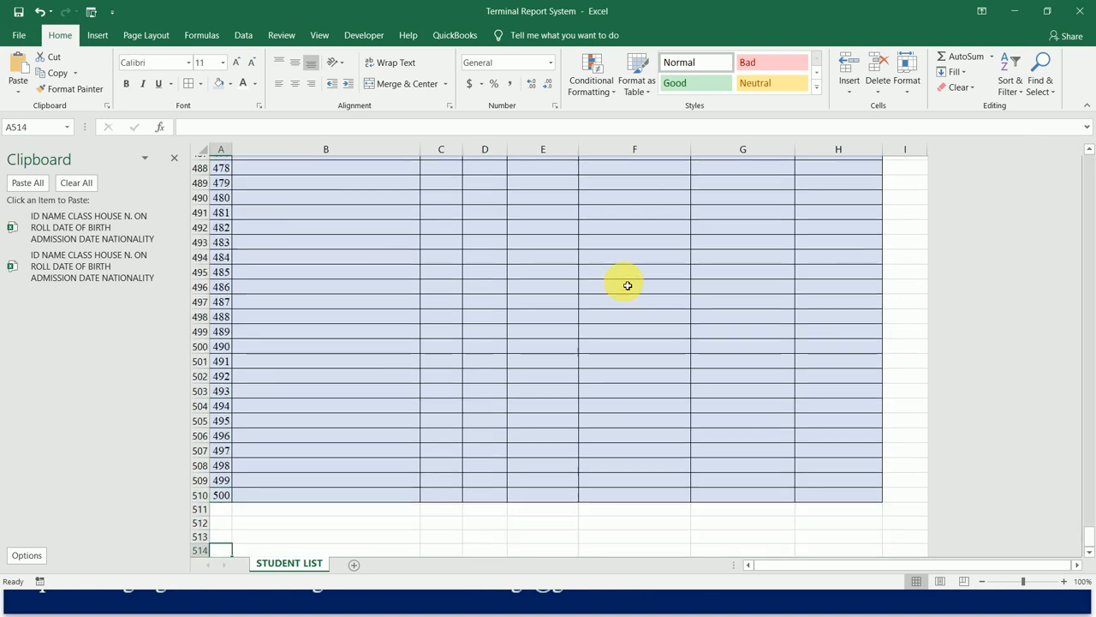
{"action": "key", "text": "Up"}
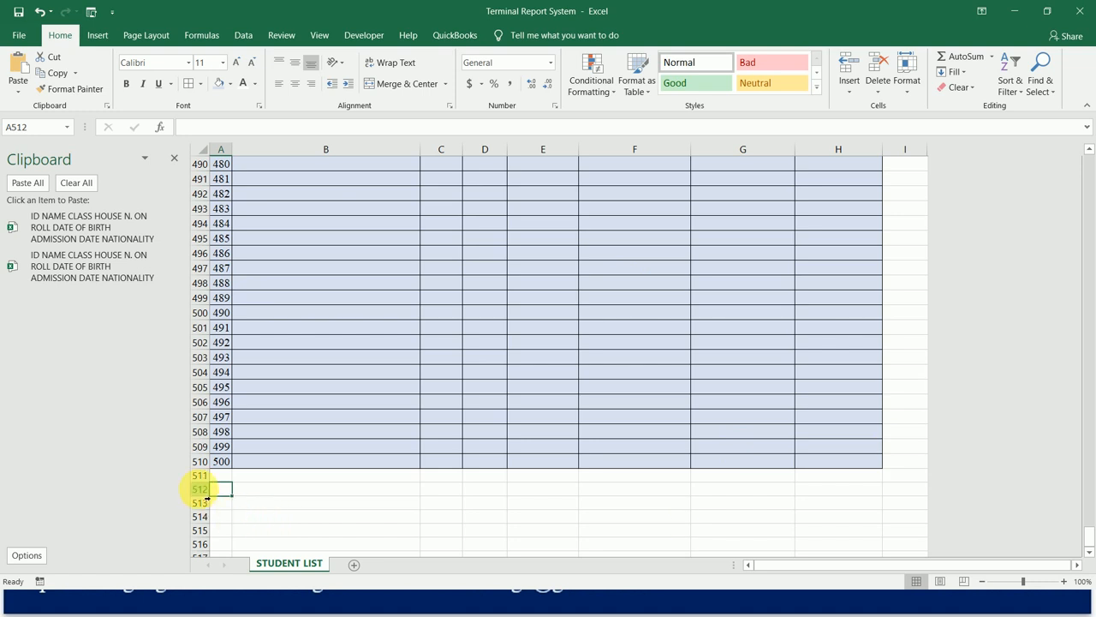
{"action": "key", "text": "shift+space"}
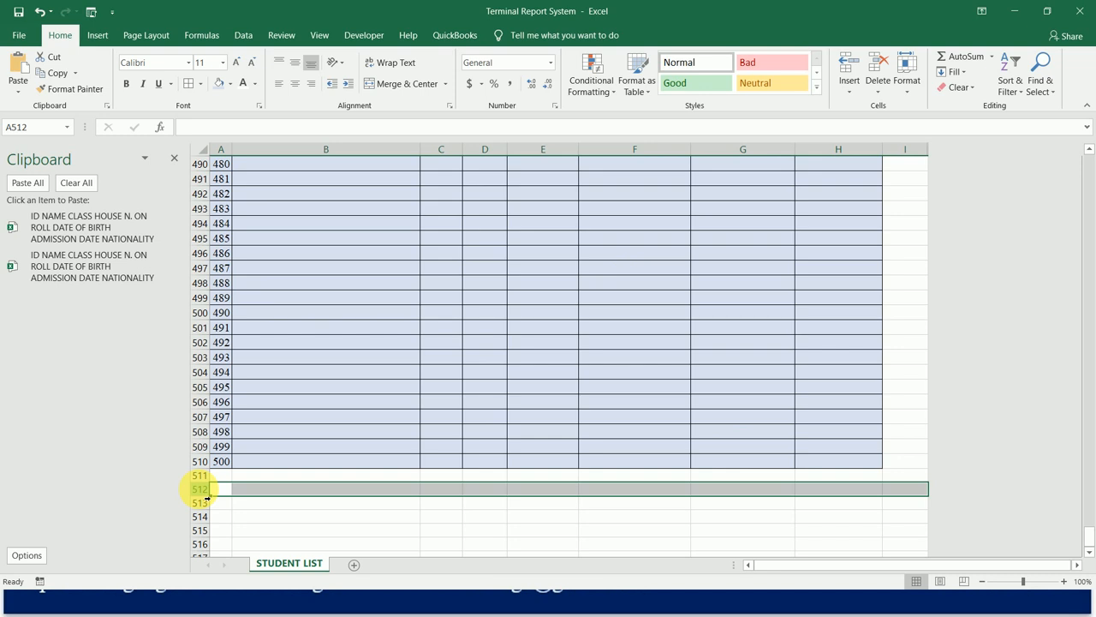
{"action": "key", "text": "ctrl+shift+Down"}
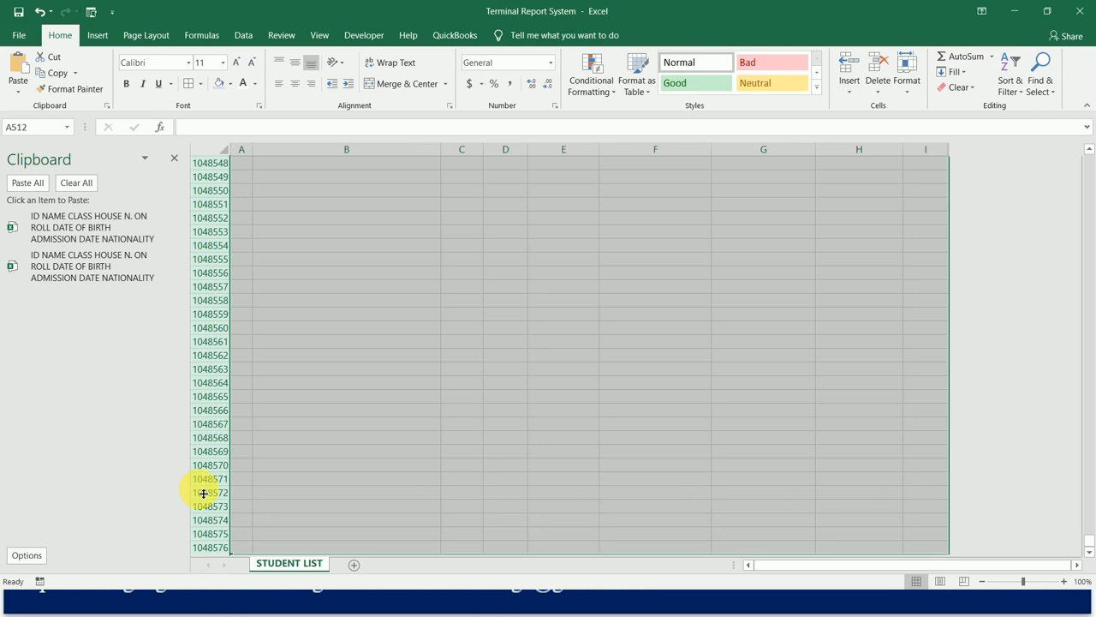
{"action": "right_click", "coordinate": [211, 346]}
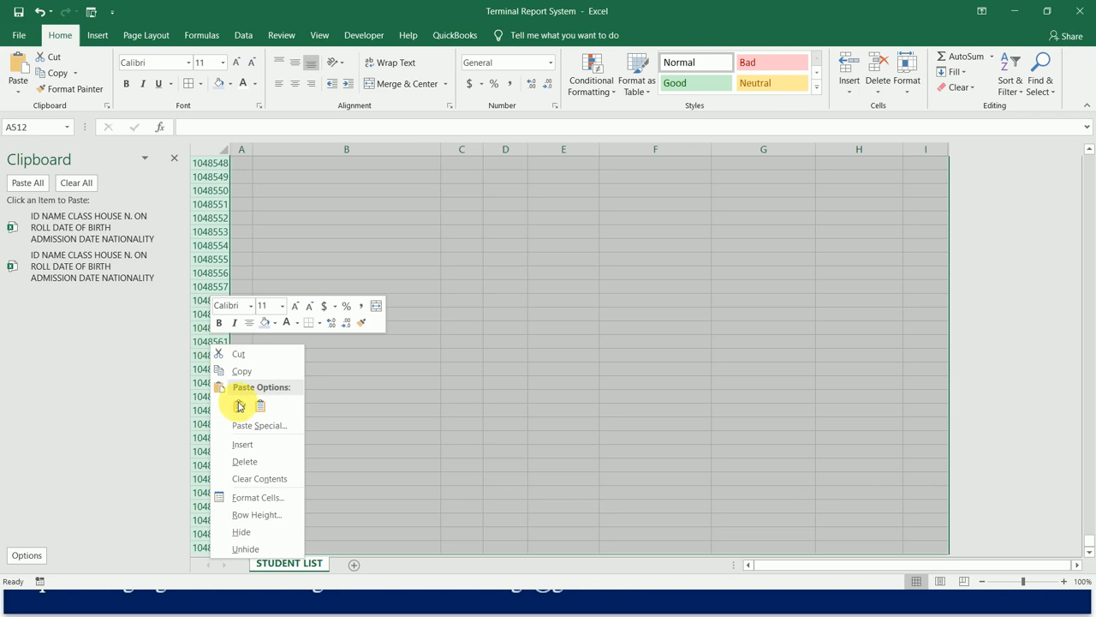
{"action": "left_click", "coordinate": [244, 532]}
{"action": "key", "text": "Up"}
{"action": "key", "text": "Up"}
{"action": "key", "text": "Up"}
Return to cell A1 and turn off the display of the sheet's row and column headings.
{"action": "key", "text": "ctrl+Home"}
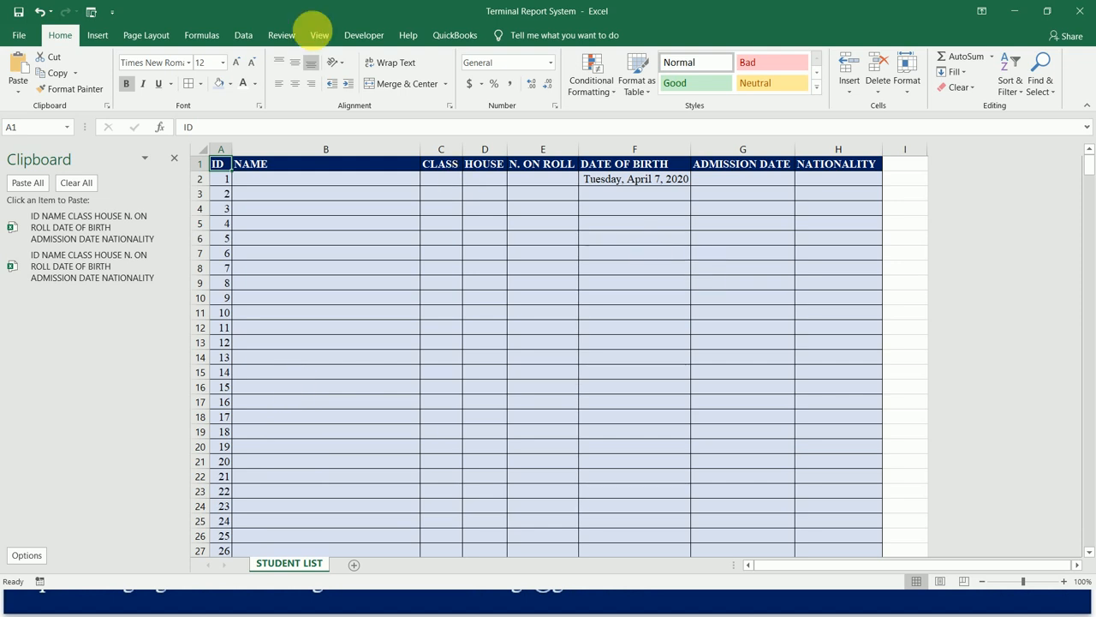
{"action": "left_click", "coordinate": [320, 36]}
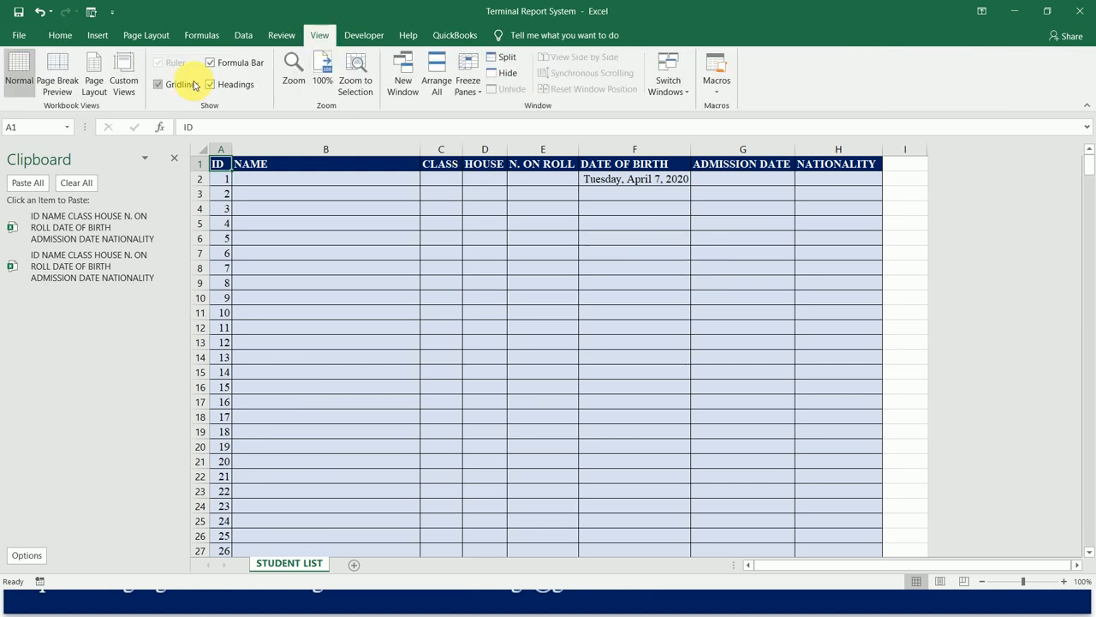
{"action": "left_click", "coordinate": [228, 85]}
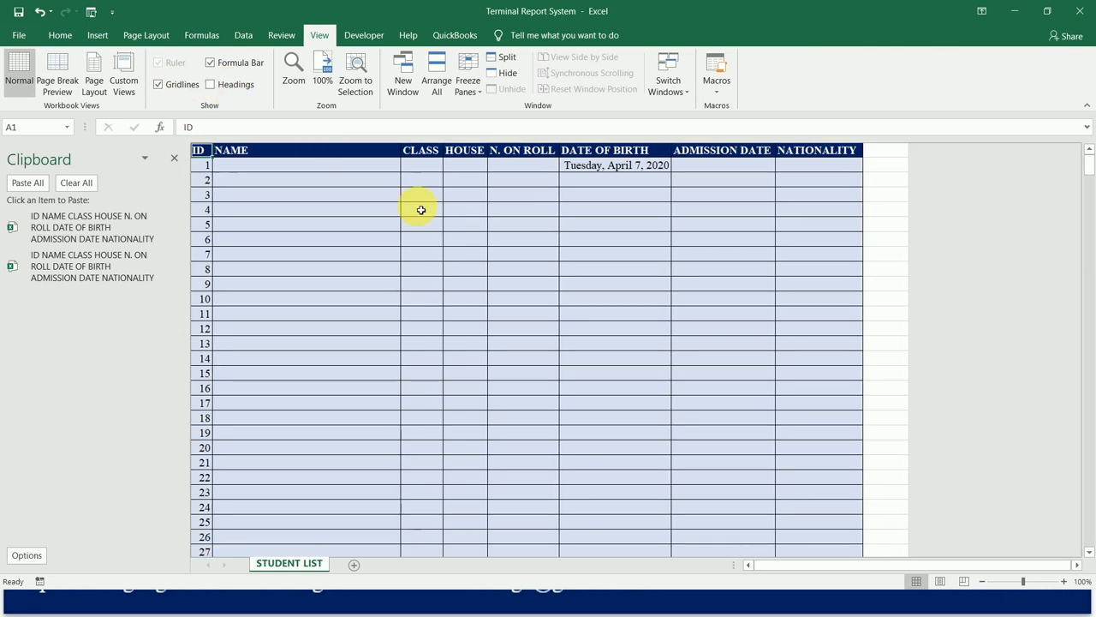
Look through the student list down to the repeated header below ID 50 to check its formatting.
{"action": "left_click", "coordinate": [527, 169]}
{"action": "key", "text": "Down"}
{"action": "key", "text": "Down"}
{"action": "key", "text": "Down"}
{"action": "key", "text": "Down"}
{"action": "key", "text": "Down"}
{"action": "key", "text": "Down"}
{"action": "key", "text": "Down"}
{"action": "key", "text": "Down"}
{"action": "key", "text": "Down"}
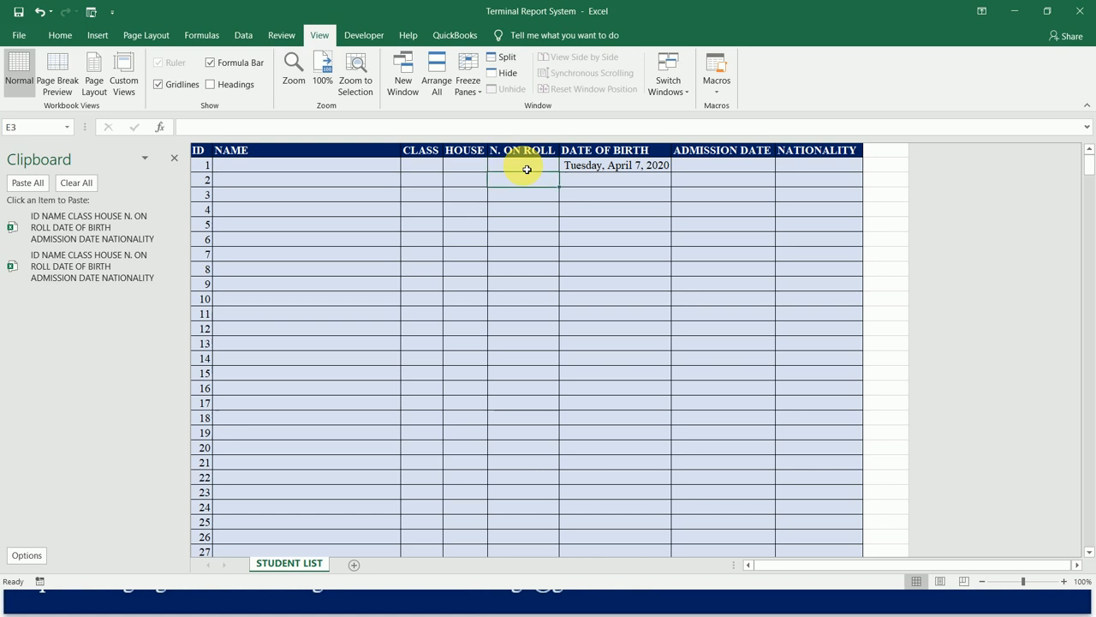
{"action": "key", "text": "Down"}
{"action": "key", "text": "Down"}
{"action": "key", "text": "Down"}
{"action": "key", "text": "Down"}
{"action": "key", "text": "Down"}
{"action": "key", "text": "Down"}
{"action": "key", "text": "Down"}
{"action": "key", "text": "Down"}
{"action": "key", "text": "Down"}
{"action": "key", "text": "Down"}
{"action": "key", "text": "Down"}
{"action": "key", "text": "Down"}
{"action": "key", "text": "Down"}
{"action": "key", "text": "Down"}
{"action": "key", "text": "Down"}
{"action": "key", "text": "Down"}
{"action": "key", "text": "Down"}
{"action": "key", "text": "Down"}
{"action": "key", "text": "Down"}
{"action": "key", "text": "Down"}
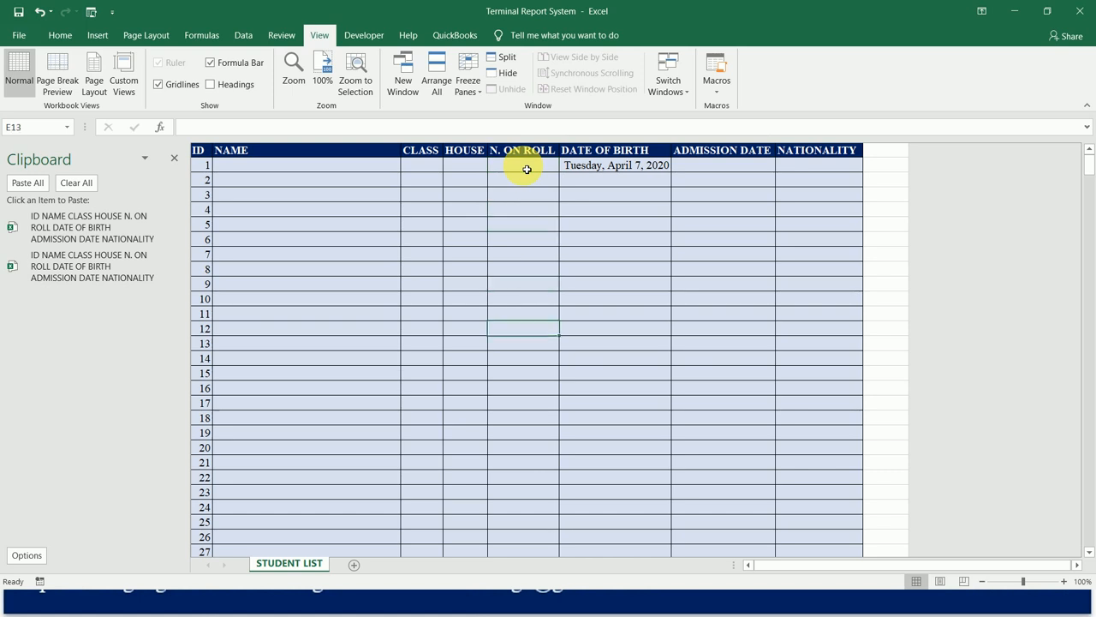
{"action": "key", "text": "Down"}
{"action": "key", "text": "Down"}
{"action": "key", "text": "Down"}
{"action": "key", "text": "Down"}
{"action": "key", "text": "Down"}
{"action": "key", "text": "Down"}
{"action": "key", "text": "Down"}
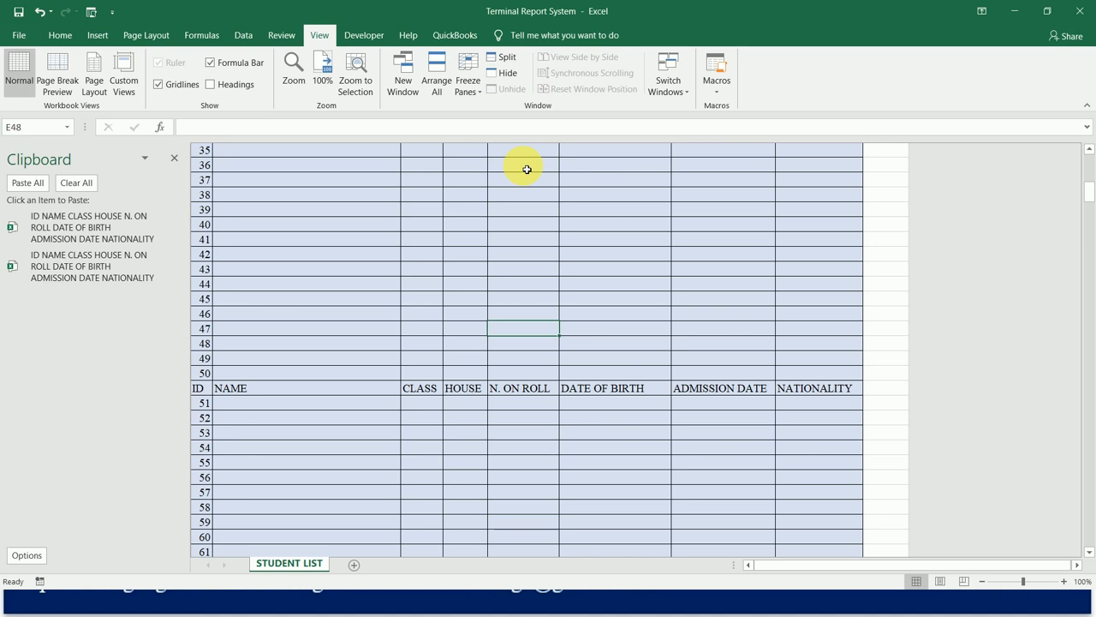
{"action": "key", "text": "Up"}
{"action": "key", "text": "Up"}
{"action": "key", "text": "Up"}
{"action": "key", "text": "Up"}
{"action": "key", "text": "Up"}
{"action": "key", "text": "Up"}
{"action": "key", "text": "Up"}
{"action": "key", "text": "Up"}
{"action": "key", "text": "Up"}
{"action": "key", "text": "Up"}
{"action": "key", "text": "Up"}
{"action": "key", "text": "Up"}
{"action": "key", "text": "Up"}
{"action": "key", "text": "Up"}
{"action": "key", "text": "Up"}
{"action": "key", "text": "Up"}
{"action": "key", "text": "Up"}
{"action": "key", "text": "Up"}
{"action": "key", "text": "Up"}
{"action": "key", "text": "Up"}
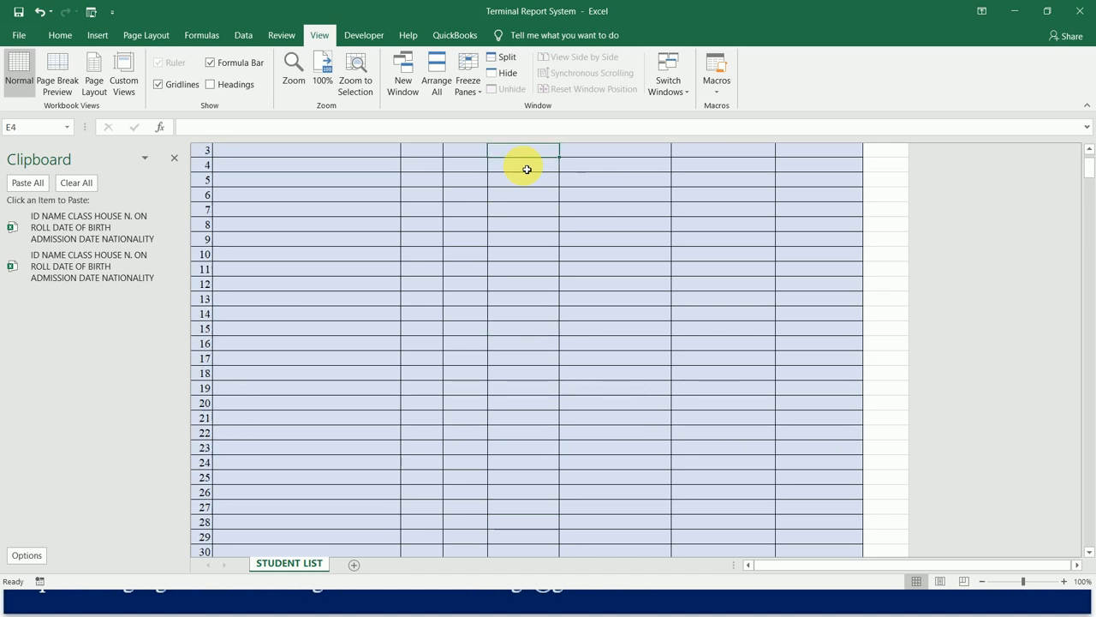
Copy the formatted header row A1:H1, from ID to NATIONALITY.
{"action": "key", "text": "Left"}
{"action": "key", "text": "Left"}
{"action": "key", "text": "Left"}
{"action": "key", "text": "Left"}
{"action": "key", "text": "shift+Right"}
{"action": "key", "text": "shift+Right"}
{"action": "key", "text": "shift+Right"}
{"action": "key", "text": "shift+Right"}
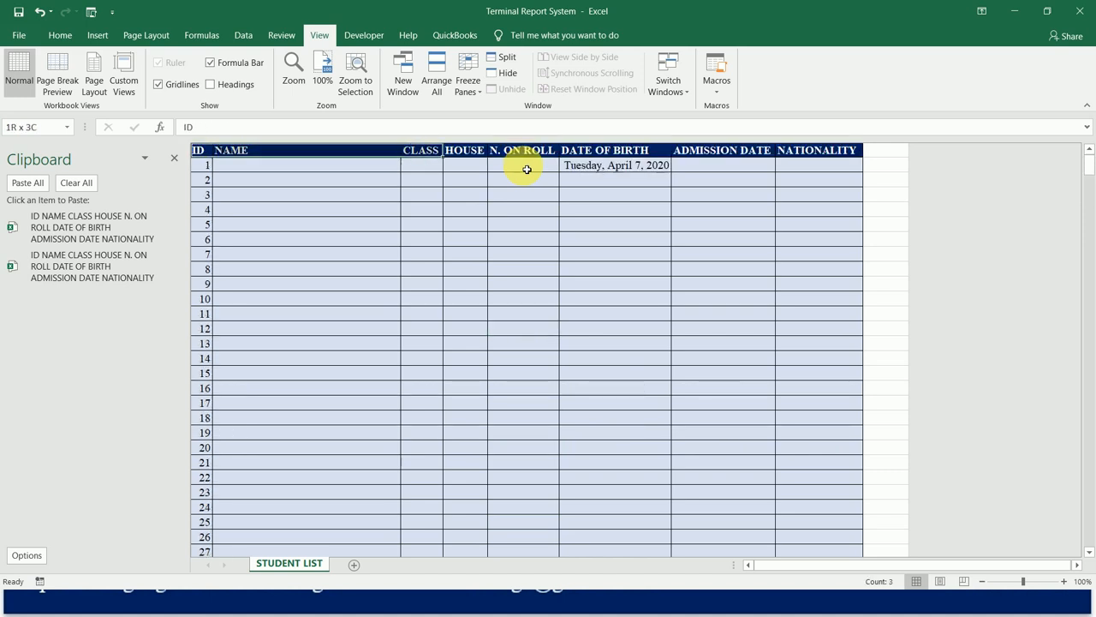
{"action": "key", "text": "shift+Right"}
{"action": "key", "text": "shift+Right"}
{"action": "key", "text": "shift+Right"}
{"action": "key", "text": "ctrl+c"}
Paste the formatted header over the plain header in row 52, between IDs 50 and 51.
{"action": "key", "text": "Down"}
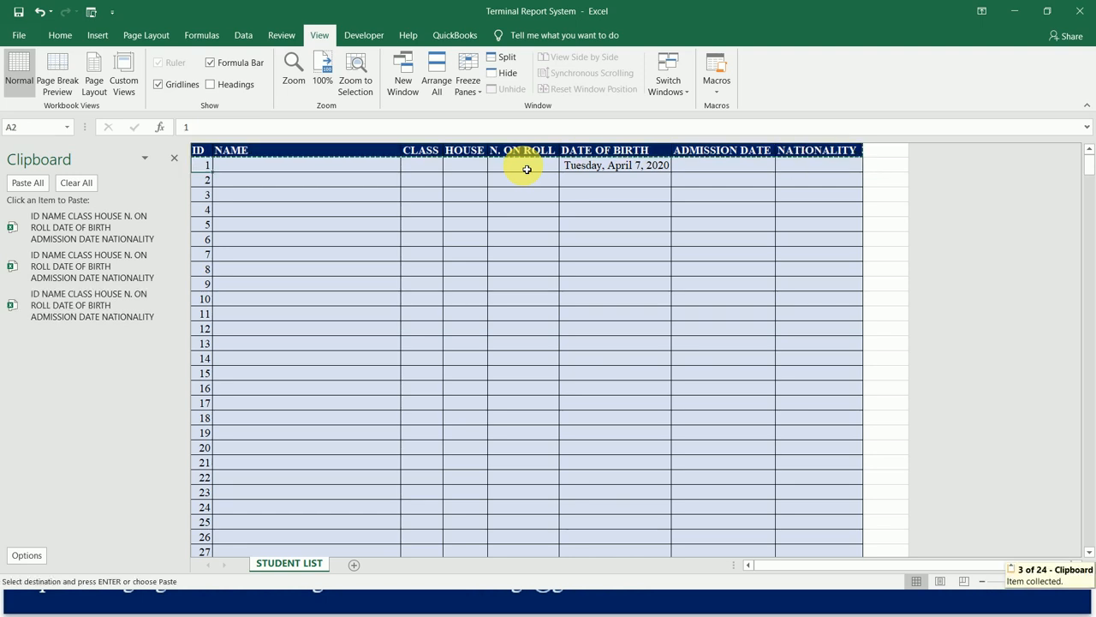
{"action": "key", "text": "ctrl+Down"}
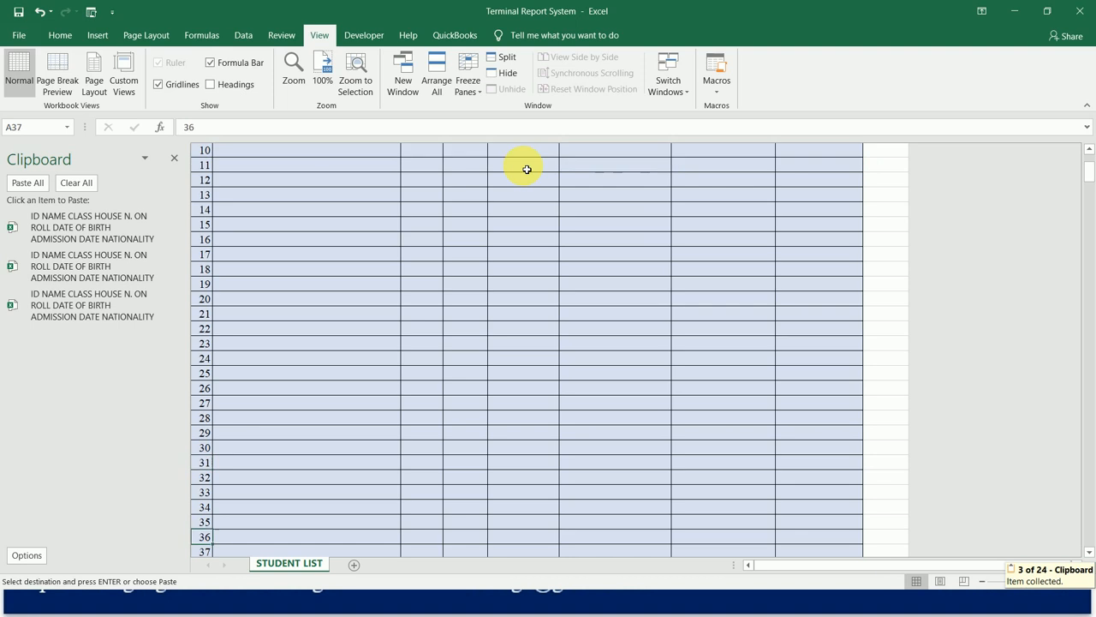
{"action": "key", "text": "Down"}
{"action": "key", "text": "Down"}
{"action": "key", "text": "Down"}
{"action": "key", "text": "Down"}
{"action": "key", "text": "Down"}
{"action": "key", "text": "Down"}
{"action": "key", "text": "Down"}
{"action": "key", "text": "Down"}
{"action": "key", "text": "Down"}
{"action": "key", "text": "Down"}
{"action": "key", "text": "Down"}
{"action": "key", "text": "Down"}
{"action": "key", "text": "Down"}
{"action": "key", "text": "Down"}
{"action": "key", "text": "Down"}
{"action": "key", "text": "Down"}
{"action": "key", "text": "Down"}
{"action": "key", "text": "Down"}
{"action": "key", "text": "Down"}
{"action": "key", "text": "Down"}
{"action": "key", "text": "Up"}
{"action": "key", "text": "Up"}
{"action": "key", "text": "Up"}
{"action": "key", "text": "Up"}
{"action": "key", "text": "Up"}
{"action": "key", "text": "Up"}
{"action": "key", "text": "Up"}
{"action": "key", "text": "Up"}
{"action": "key", "text": "Up"}
{"action": "key", "text": "Down"}
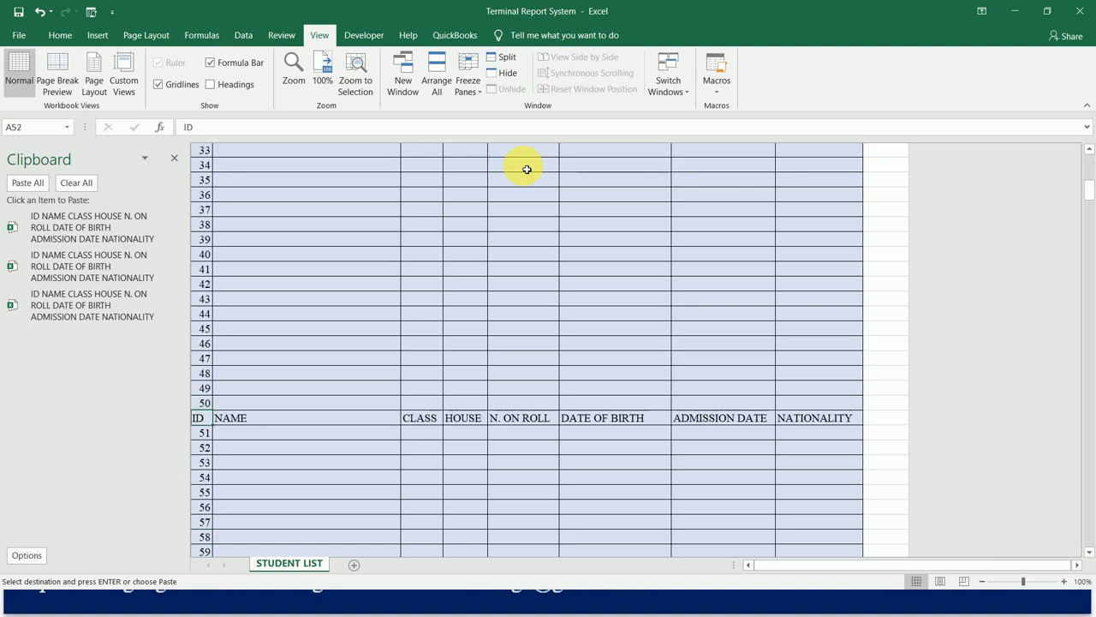
{"action": "key", "text": "ctrl+v"}
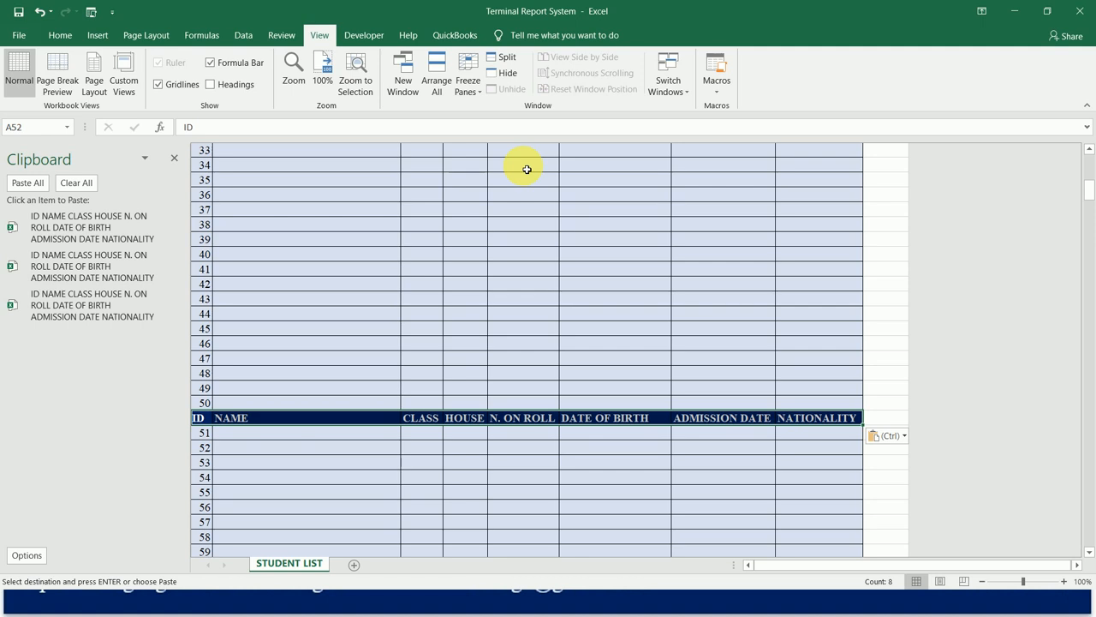
Paste the formatted header over the plain header in row 103, between IDs 100 and 101.
{"action": "key", "text": "Down"}
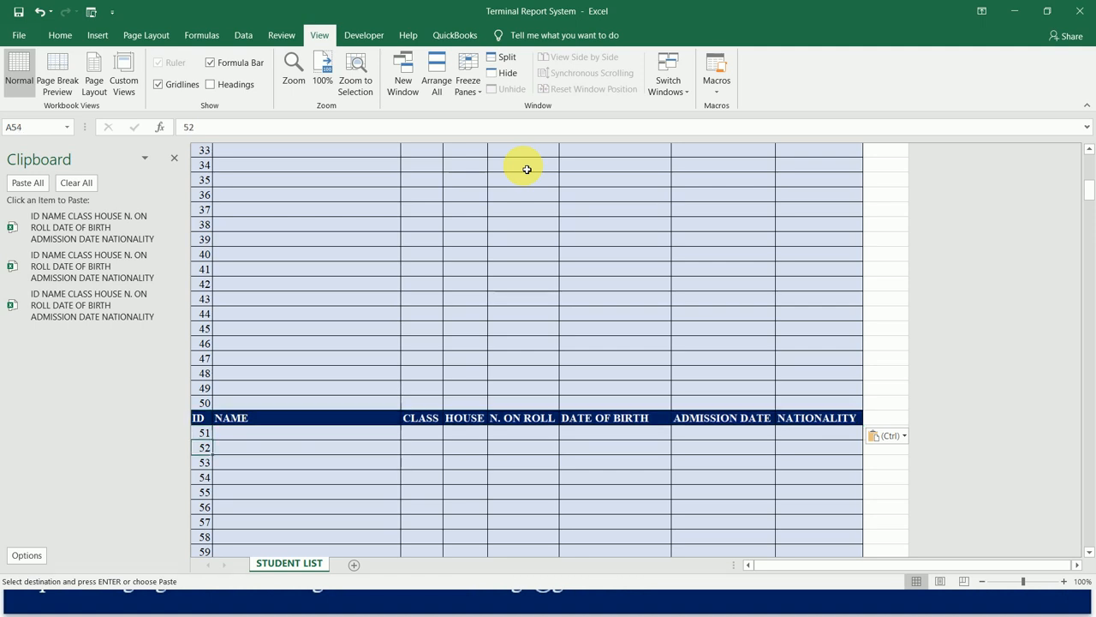
{"action": "key", "text": "Down"}
{"action": "key", "text": "Down"}
{"action": "key", "text": "Down"}
{"action": "key", "text": "Down"}
{"action": "key", "text": "Down"}
{"action": "key", "text": "Down"}
{"action": "key", "text": "Down"}
{"action": "key", "text": "Down"}
{"action": "key", "text": "Down"}
{"action": "key", "text": "Down"}
{"action": "key", "text": "Down"}
{"action": "key", "text": "Down"}
{"action": "key", "text": "Down"}
{"action": "key", "text": "Down"}
{"action": "key", "text": "Down"}
{"action": "key", "text": "Down"}
{"action": "key", "text": "Down"}
{"action": "key", "text": "Down"}
{"action": "key", "text": "Down"}
{"action": "key", "text": "Down"}
{"action": "key", "text": "Down"}
{"action": "key", "text": "Down"}
{"action": "key", "text": "Down"}
{"action": "key", "text": "Down"}
{"action": "key", "text": "Down"}
{"action": "key", "text": "Down"}
{"action": "key", "text": "Down"}
{"action": "key", "text": "Down"}
{"action": "key", "text": "Down"}
{"action": "key", "text": "Down"}
{"action": "key", "text": "Down"}
{"action": "key", "text": "Down"}
{"action": "key", "text": "Down"}
{"action": "key", "text": "Down"}
{"action": "key", "text": "Down"}
{"action": "key", "text": "Down"}
{"action": "key", "text": "Down"}
{"action": "key", "text": "Down"}
{"action": "key", "text": "Down"}
{"action": "key", "text": "Down"}
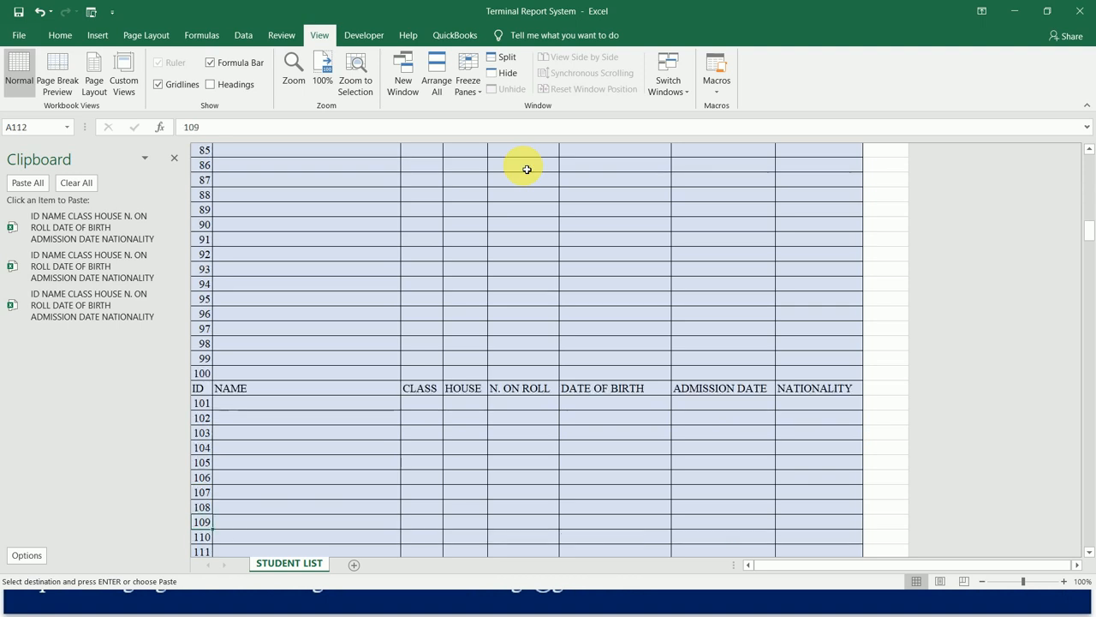
Paste the formatted header over the plain header in row 154, between IDs 150 and 151.
{"action": "key", "text": "Down"}
{"action": "key", "text": "ctrl+v"}
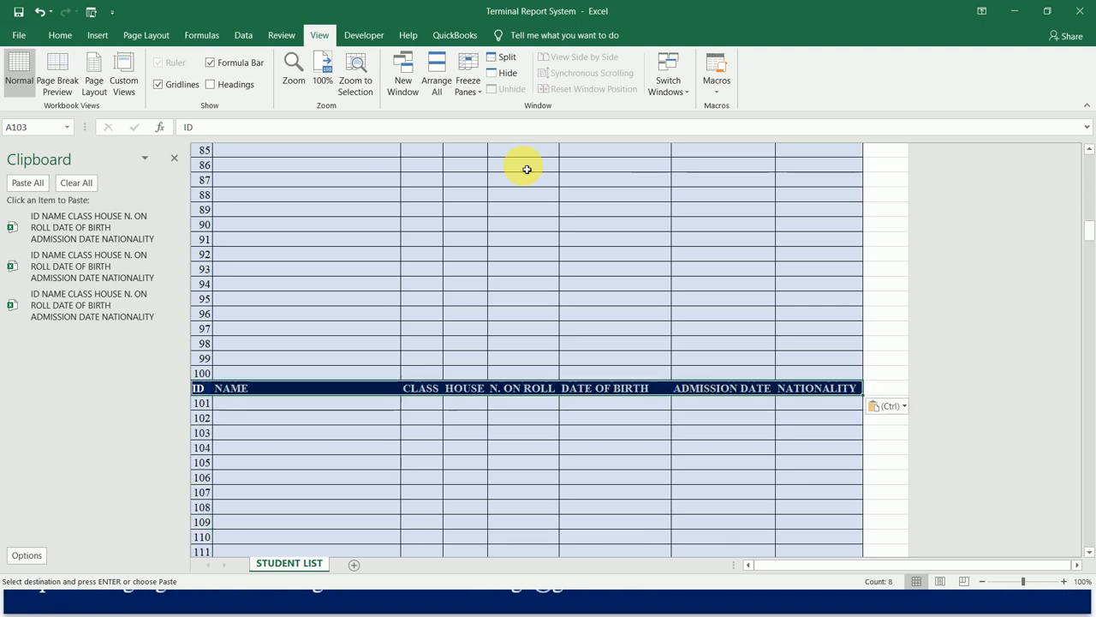
{"action": "key", "text": "Down"}
{"action": "key", "text": "Down"}
{"action": "key", "text": "Down"}
{"action": "key", "text": "Down"}
{"action": "key", "text": "Down"}
{"action": "key", "text": "Down"}
{"action": "key", "text": "Down"}
{"action": "key", "text": "Down"}
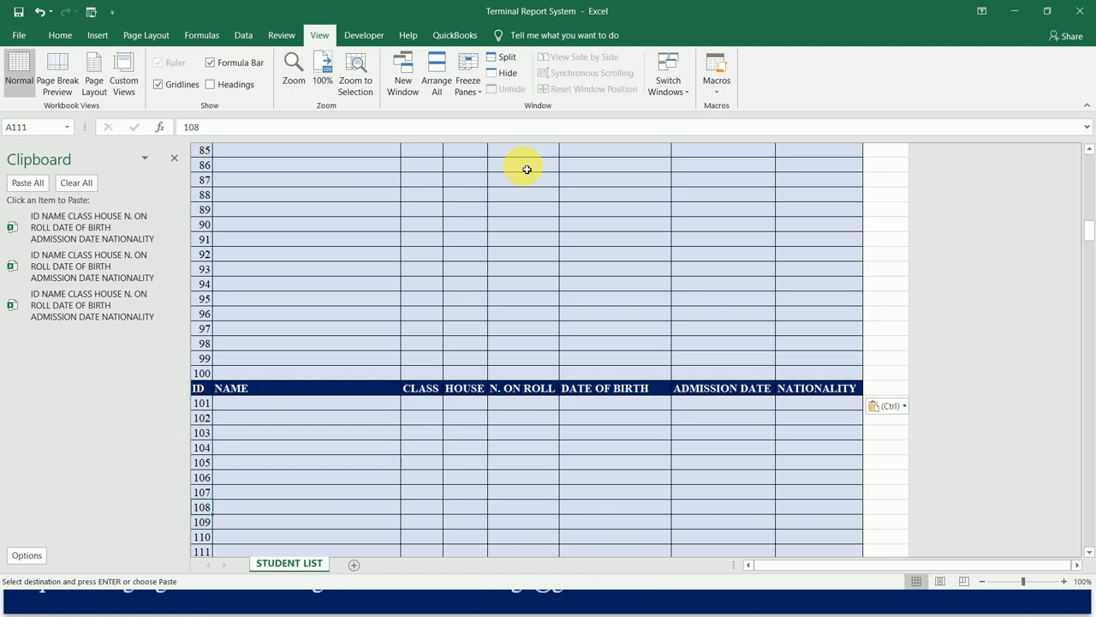
{"action": "key", "text": "Down"}
{"action": "key", "text": "Down"}
{"action": "key", "text": "Down"}
{"action": "key", "text": "Down"}
{"action": "key", "text": "Down"}
{"action": "key", "text": "Down"}
{"action": "key", "text": "Down"}
{"action": "key", "text": "Down"}
{"action": "key", "text": "Down"}
{"action": "key", "text": "Down"}
{"action": "key", "text": "Down"}
{"action": "key", "text": "Down"}
{"action": "key", "text": "Down"}
{"action": "key", "text": "Down"}
{"action": "key", "text": "Down"}
{"action": "key", "text": "Down"}
{"action": "key", "text": "Down"}
{"action": "key", "text": "Down"}
{"action": "key", "text": "Down"}
{"action": "key", "text": "Down"}
{"action": "key", "text": "Up"}
{"action": "key", "text": "ctrl+v"}
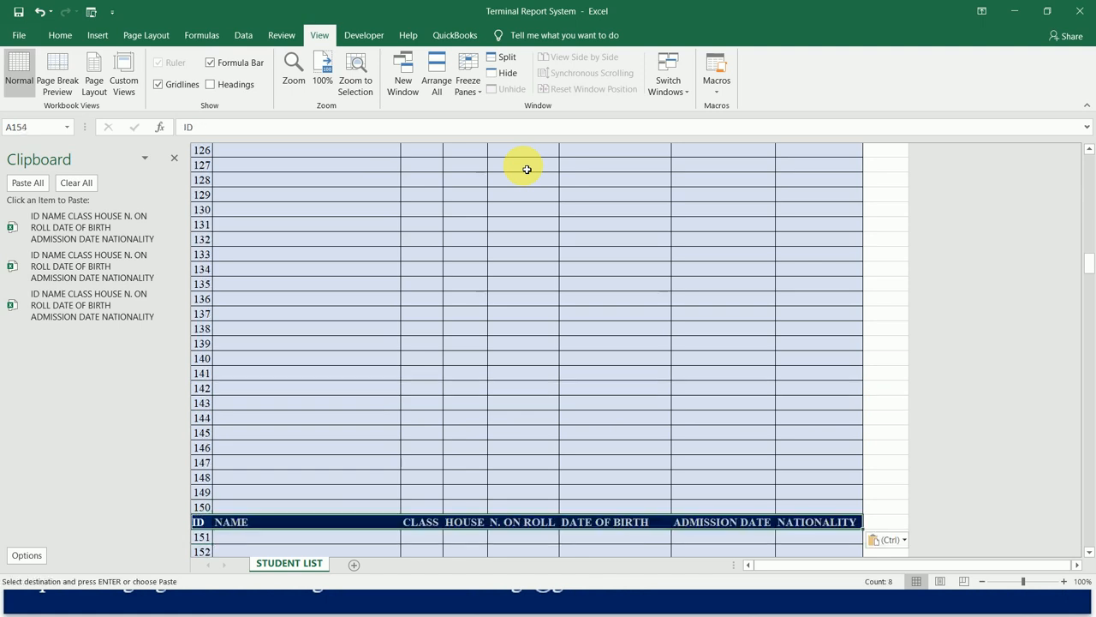
Paste the formatted header over the plain header in row 205, between IDs 200 and 201.
{"action": "key", "text": "Down"}
{"action": "key", "text": "Down"}
{"action": "key", "text": "Down"}
{"action": "key", "text": "Down"}
{"action": "key", "text": "Down"}
{"action": "key", "text": "Down"}
{"action": "key", "text": "Down"}
{"action": "key", "text": "Down"}
{"action": "key", "text": "Down"}
{"action": "key", "text": "Down"}
{"action": "key", "text": "Down"}
{"action": "key", "text": "Down"}
{"action": "key", "text": "Down"}
{"action": "key", "text": "Down"}
{"action": "key", "text": "Down"}
{"action": "key", "text": "Down"}
{"action": "key", "text": "Down"}
{"action": "key", "text": "Down"}
{"action": "key", "text": "Down"}
{"action": "key", "text": "Down"}
{"action": "key", "text": "Down"}
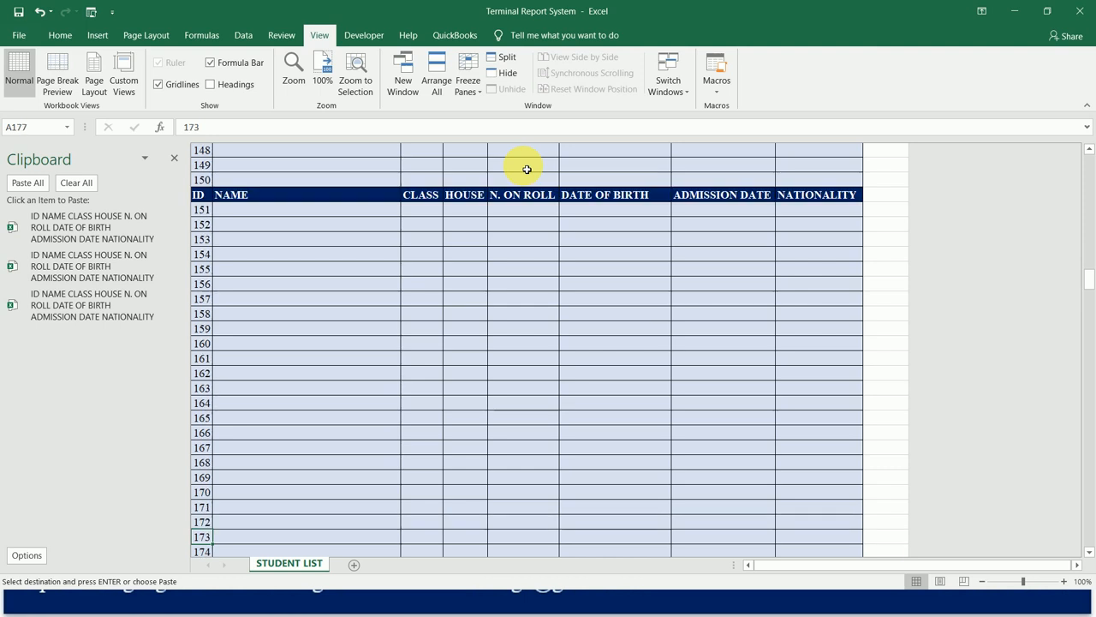
{"action": "key", "text": "Down"}
{"action": "key", "text": "Down"}
{"action": "key", "text": "Down"}
{"action": "key", "text": "Down"}
{"action": "key", "text": "Down"}
{"action": "key", "text": "Down"}
{"action": "key", "text": "Down"}
{"action": "key", "text": "Down"}
{"action": "key", "text": "Down"}
{"action": "key", "text": "Down"}
{"action": "key", "text": "Down"}
{"action": "key", "text": "Down"}
{"action": "key", "text": "Down"}
{"action": "key", "text": "Down"}
{"action": "key", "text": "Down"}
{"action": "key", "text": "Down"}
{"action": "key", "text": "Down"}
{"action": "key", "text": "Down"}
{"action": "key", "text": "Down"}
{"action": "key", "text": "Down"}
{"action": "key", "text": "Up"}
{"action": "key", "text": "Up"}
{"action": "key", "text": "Up"}
{"action": "key", "text": "Up"}
{"action": "key", "text": "ctrl+v"}
Paste the formatted header over the plain header in row 256, between IDs 250 and 251.
{"action": "key", "text": "Down"}
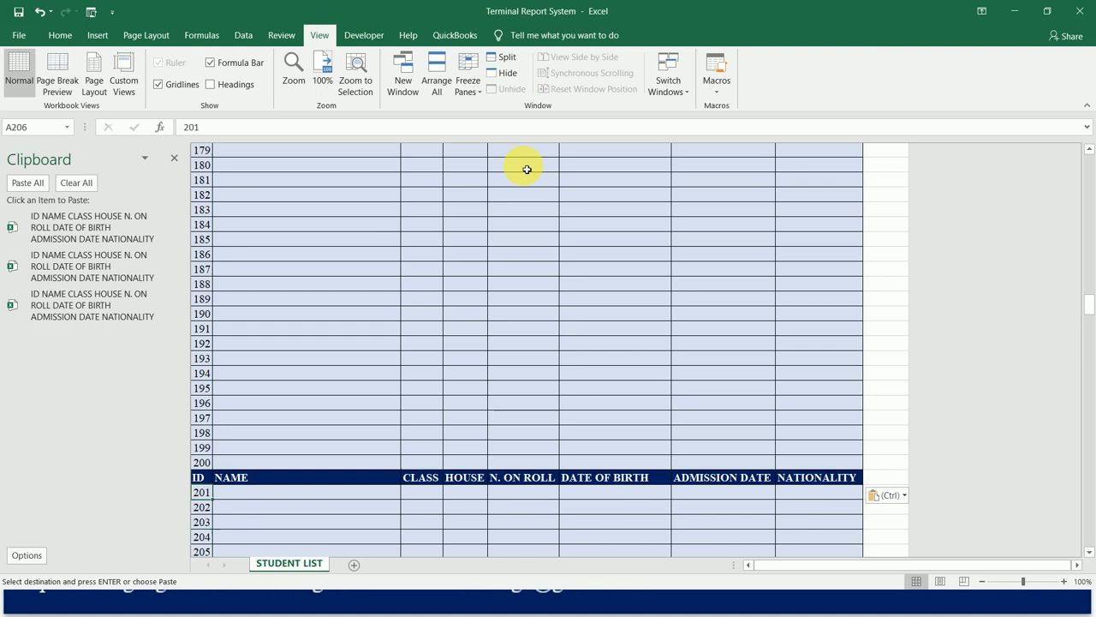
{"action": "key", "text": "Down"}
{"action": "key", "text": "Down"}
{"action": "key", "text": "Down"}
{"action": "key", "text": "Down"}
{"action": "key", "text": "Down"}
{"action": "key", "text": "Down"}
{"action": "key", "text": "Down"}
{"action": "key", "text": "Down"}
{"action": "key", "text": "Down"}
{"action": "key", "text": "Down"}
{"action": "key", "text": "Down"}
{"action": "key", "text": "Down"}
{"action": "key", "text": "Down"}
{"action": "key", "text": "Down"}
{"action": "key", "text": "Down"}
{"action": "key", "text": "Down"}
{"action": "key", "text": "Down"}
{"action": "key", "text": "Down"}
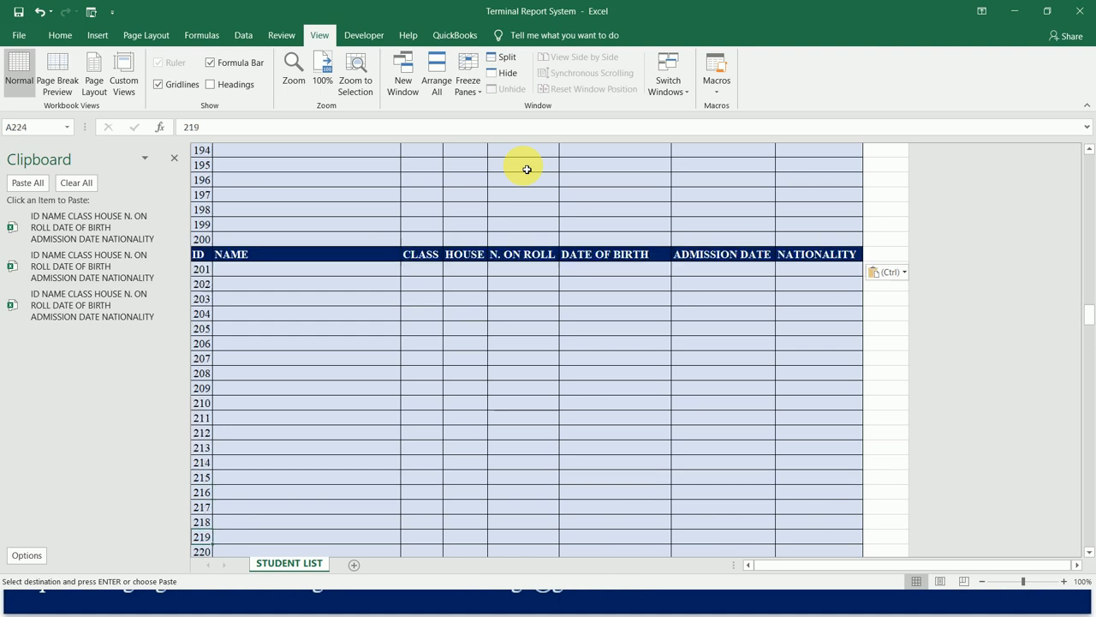
{"action": "key", "text": "Down"}
{"action": "key", "text": "Down"}
{"action": "key", "text": "Down"}
{"action": "key", "text": "Down"}
{"action": "key", "text": "Down"}
{"action": "key", "text": "Down"}
{"action": "key", "text": "Down"}
{"action": "key", "text": "Down"}
{"action": "key", "text": "Down"}
{"action": "key", "text": "Down"}
{"action": "key", "text": "Down"}
{"action": "key", "text": "Down"}
{"action": "key", "text": "Down"}
{"action": "key", "text": "Down"}
{"action": "key", "text": "Down"}
{"action": "key", "text": "Down"}
{"action": "key", "text": "Down"}
{"action": "key", "text": "Down"}
{"action": "key", "text": "Down"}
{"action": "key", "text": "Down"}
{"action": "key", "text": "Up"}
{"action": "key", "text": "ctrl+v"}
{"action": "key", "text": "Down"}
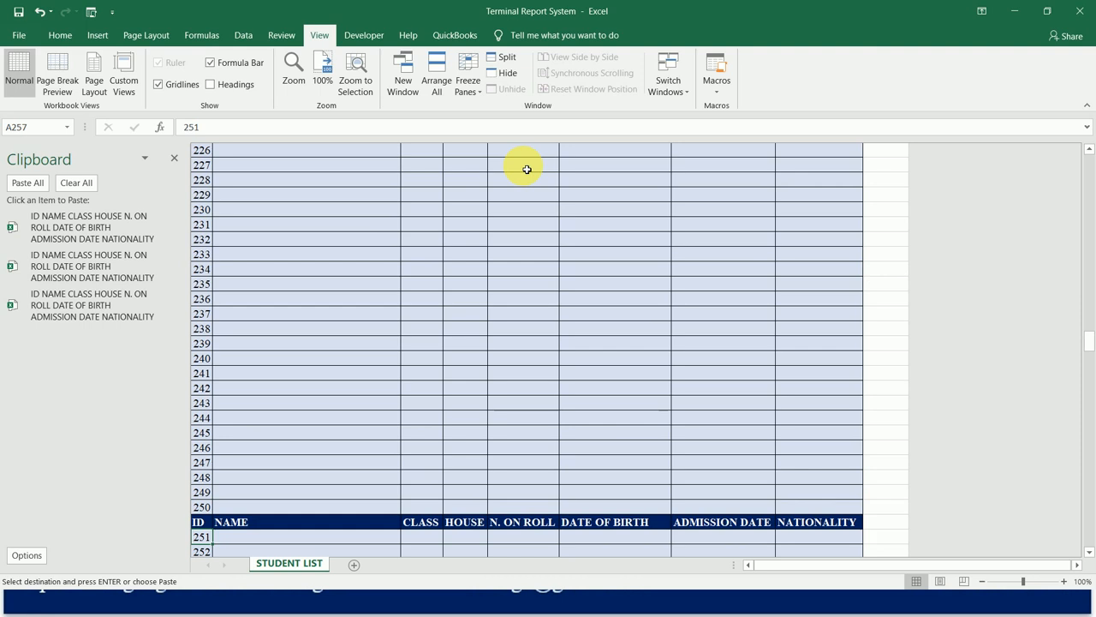
Paste the formatted header over the plain header in row 307, between IDs 300 and 301.
{"action": "key", "text": "Down"}
{"action": "key", "text": "Down"}
{"action": "key", "text": "Down"}
{"action": "key", "text": "Down"}
{"action": "key", "text": "Down"}
{"action": "key", "text": "Down"}
{"action": "key", "text": "Down"}
{"action": "key", "text": "Down"}
{"action": "key", "text": "Down"}
{"action": "key", "text": "Down"}
{"action": "key", "text": "Down"}
{"action": "key", "text": "Down"}
{"action": "key", "text": "Down"}
{"action": "key", "text": "Down"}
{"action": "key", "text": "Down"}
{"action": "key", "text": "Down"}
{"action": "key", "text": "Down"}
{"action": "key", "text": "Down"}
{"action": "key", "text": "Down"}
{"action": "key", "text": "Down"}
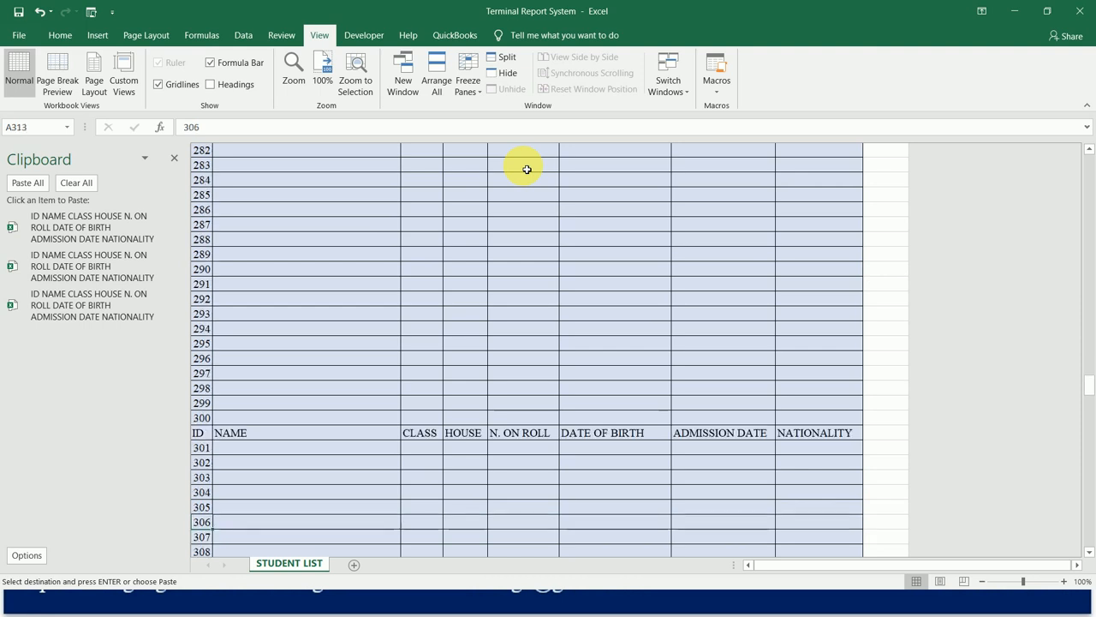
{"action": "key", "text": "ctrl+v"}
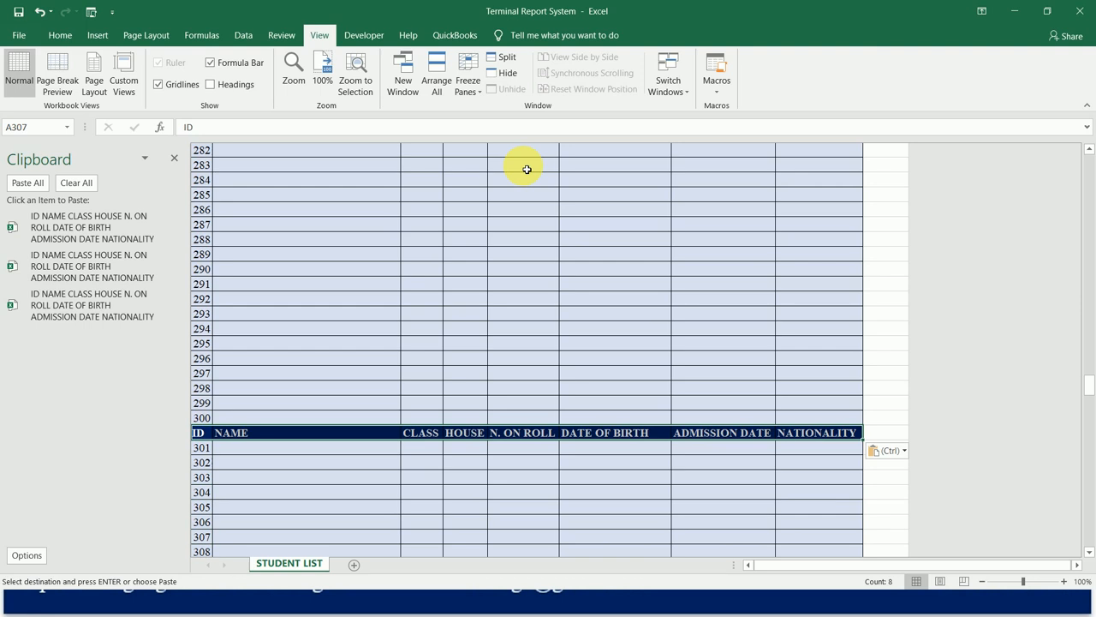
{"action": "key", "text": "Down"}
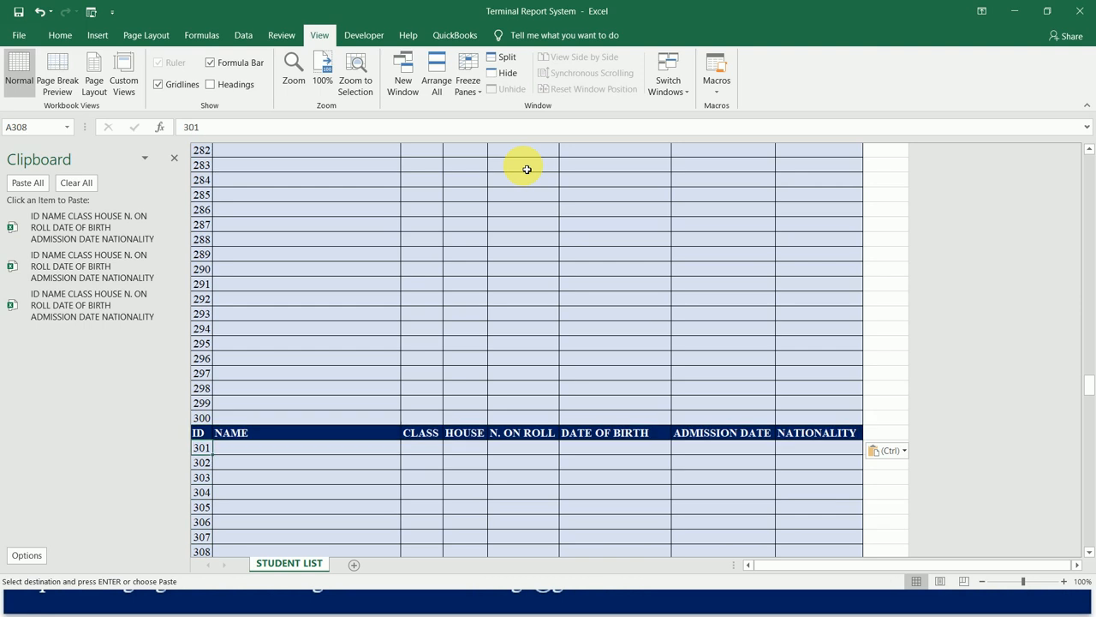
Paste the formatted header over the plain header in row 358, between IDs 350 and 351.
{"action": "key", "text": "Down"}
{"action": "key", "text": "Down"}
{"action": "key", "text": "Down"}
{"action": "key", "text": "Down"}
{"action": "key", "text": "Down"}
{"action": "key", "text": "Down"}
{"action": "key", "text": "Down"}
{"action": "key", "text": "Down"}
{"action": "key", "text": "Down"}
{"action": "key", "text": "Down"}
{"action": "key", "text": "Down"}
{"action": "key", "text": "Down"}
{"action": "key", "text": "Down"}
{"action": "key", "text": "Down"}
{"action": "key", "text": "Down"}
{"action": "key", "text": "Down"}
{"action": "key", "text": "Down"}
Paste the formatted header over the plain header in row 409, between IDs 400 and 401.
{"action": "key", "text": "Down"}
{"action": "key", "text": "Down"}
{"action": "key", "text": "Down"}
{"action": "key", "text": "Down"}
{"action": "key", "text": "Down"}
{"action": "key", "text": "Down"}
{"action": "key", "text": "Down"}
{"action": "key", "text": "Down"}
{"action": "key", "text": "Down"}
{"action": "key", "text": "Down"}
{"action": "key", "text": "Down"}
{"action": "key", "text": "Down"}
{"action": "key", "text": "Down"}
{"action": "key", "text": "Down"}
{"action": "key", "text": "Down"}
{"action": "key", "text": "Down"}
{"action": "key", "text": "Down"}
{"action": "key", "text": "Down"}
{"action": "key", "text": "Down"}
{"action": "key", "text": "Down"}
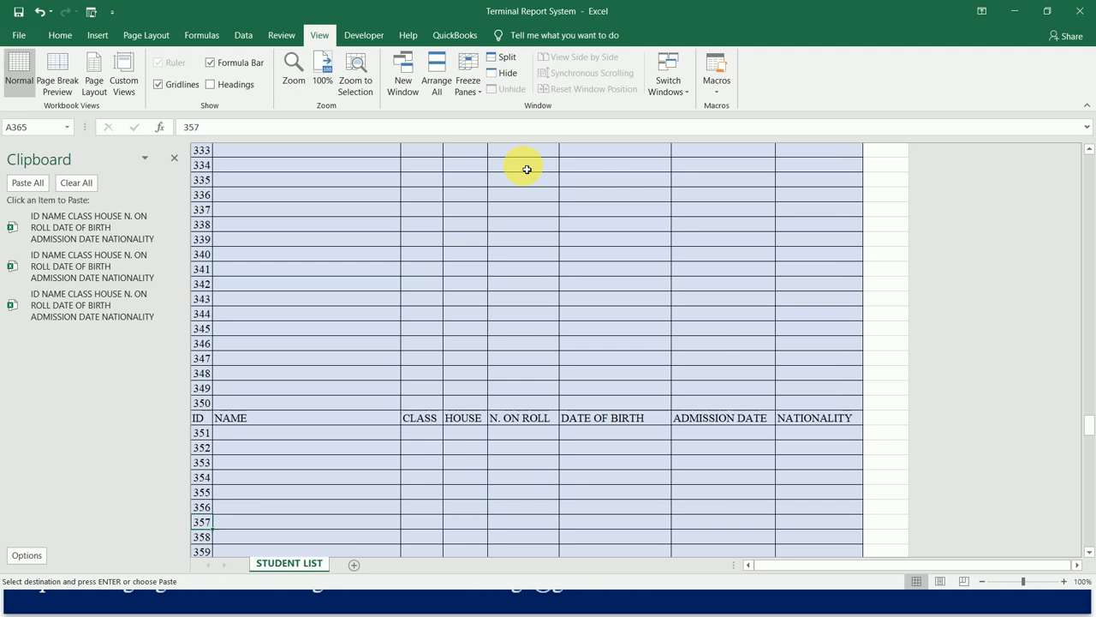
{"action": "key", "text": "Up"}
{"action": "key", "text": "Up"}
{"action": "key", "text": "Up"}
{"action": "key", "text": "Up"}
{"action": "key", "text": "Up"}
{"action": "key", "text": "Up"}
{"action": "key", "text": "Up"}
{"action": "key", "text": "ctrl+v"}
{"action": "key", "text": "Down"}
{"action": "key", "text": "Down"}
{"action": "key", "text": "Down"}
{"action": "key", "text": "Down"}
{"action": "key", "text": "Down"}
{"action": "key", "text": "Down"}
{"action": "key", "text": "Down"}
{"action": "key", "text": "Down"}
{"action": "key", "text": "Down"}
{"action": "key", "text": "Down"}
{"action": "key", "text": "Down"}
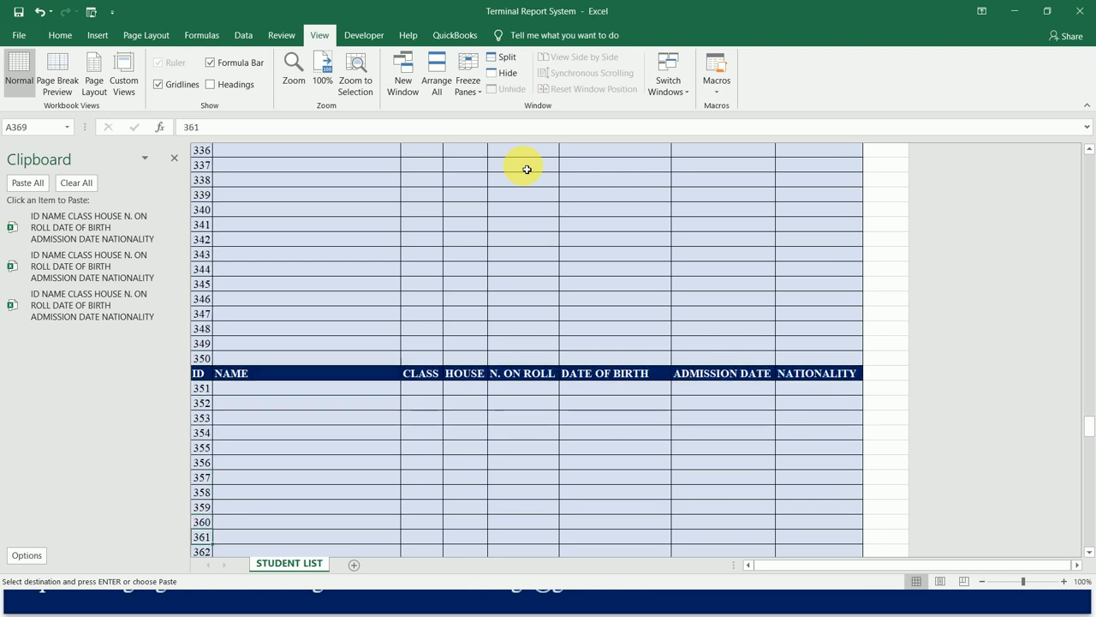
{"action": "key", "text": "Down"}
{"action": "key", "text": "Down"}
{"action": "key", "text": "Down"}
{"action": "key", "text": "Down"}
{"action": "key", "text": "Down"}
{"action": "key", "text": "Down"}
{"action": "key", "text": "Down"}
{"action": "key", "text": "Down"}
{"action": "key", "text": "Down"}
{"action": "key", "text": "Down"}
{"action": "key", "text": "Down"}
{"action": "key", "text": "Down"}
{"action": "key", "text": "Down"}
{"action": "key", "text": "Down"}
{"action": "key", "text": "Down"}
{"action": "key", "text": "Down"}
{"action": "key", "text": "Down"}
{"action": "key", "text": "Down"}
{"action": "key", "text": "Down"}
{"action": "key", "text": "Down"}
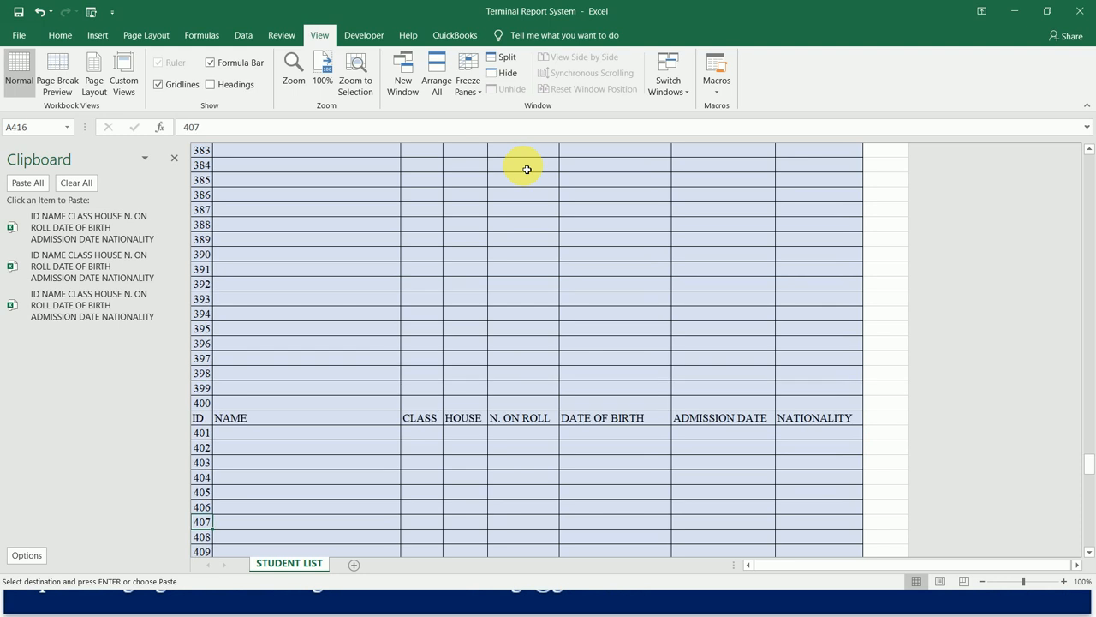
{"action": "key", "text": "ctrl+v"}
{"action": "key", "text": "Down"}
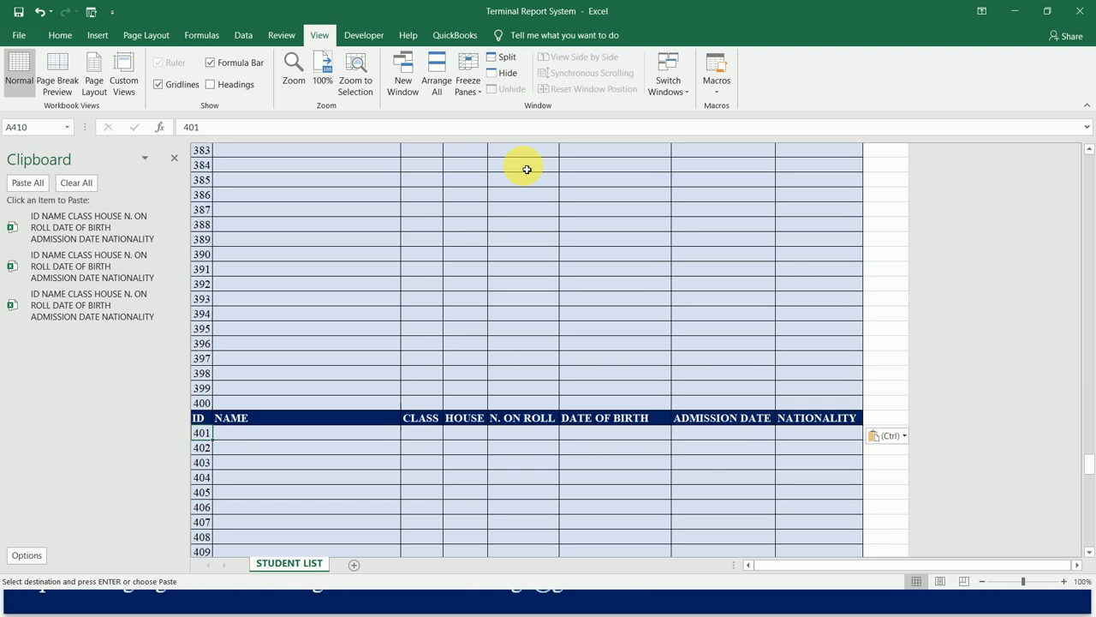
Paste the formatted header over the plain header in row 460, between IDs 450 and 451.
{"action": "key", "text": "Down"}
{"action": "key", "text": "Down"}
{"action": "key", "text": "Down"}
{"action": "key", "text": "Down"}
{"action": "key", "text": "Down"}
{"action": "key", "text": "Down"}
{"action": "key", "text": "Down"}
{"action": "key", "text": "Down"}
{"action": "key", "text": "Down"}
{"action": "key", "text": "Down"}
{"action": "key", "text": "Down"}
{"action": "key", "text": "Down"}
{"action": "key", "text": "Down"}
{"action": "key", "text": "Down"}
{"action": "key", "text": "Down"}
{"action": "key", "text": "Down"}
{"action": "key", "text": "Down"}
{"action": "key", "text": "Down"}
{"action": "key", "text": "Down"}
{"action": "key", "text": "Down"}
{"action": "key", "text": "Down"}
{"action": "key", "text": "Down"}
{"action": "key", "text": "Down"}
{"action": "key", "text": "Down"}
{"action": "key", "text": "Down"}
{"action": "key", "text": "Down"}
{"action": "key", "text": "Down"}
{"action": "key", "text": "Down"}
{"action": "key", "text": "Down"}
{"action": "key", "text": "Down"}
{"action": "key", "text": "Down"}
{"action": "key", "text": "Down"}
{"action": "key", "text": "Down"}
{"action": "key", "text": "Down"}
{"action": "key", "text": "Down"}
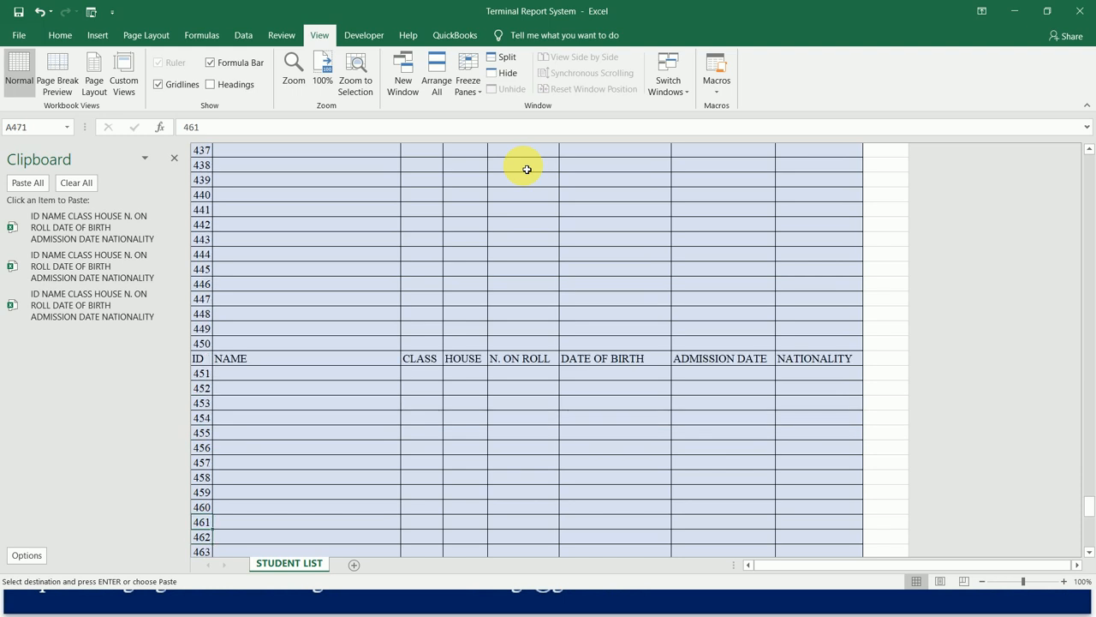
{"action": "key", "text": "ctrl+v"}
{"action": "key", "text": "Down"}
Check the list down to ID 500, return to cell A1 and end copy mode.
{"action": "key", "text": "Down"}
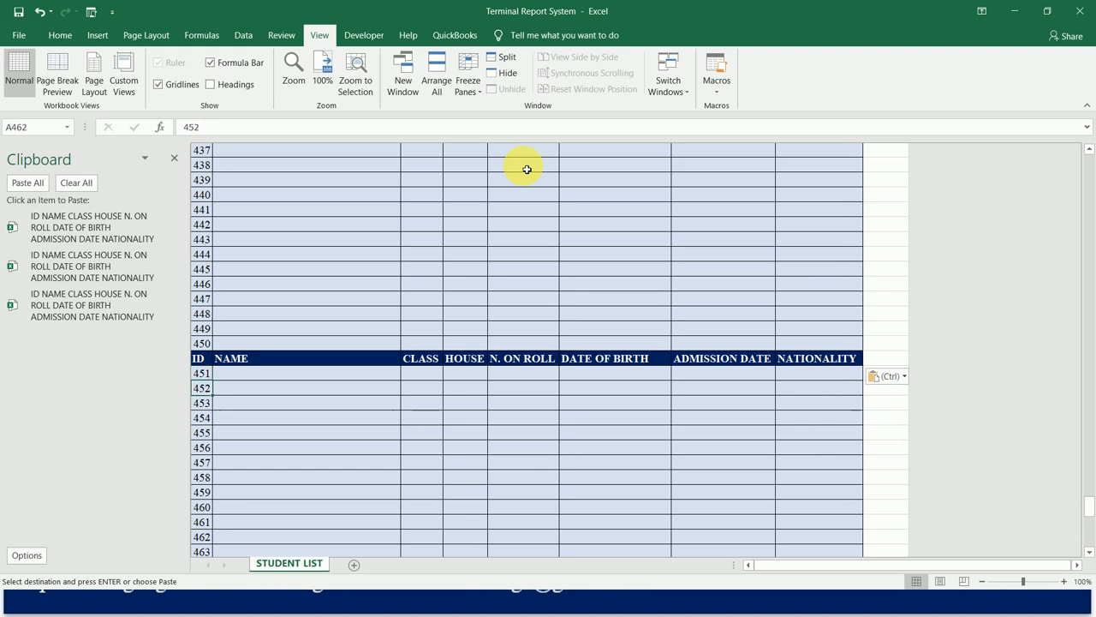
{"action": "key", "text": "Down"}
{"action": "key", "text": "Down"}
{"action": "key", "text": "Down"}
{"action": "key", "text": "Down"}
{"action": "key", "text": "Down"}
{"action": "key", "text": "Down"}
{"action": "key", "text": "Down"}
{"action": "key", "text": "Down"}
{"action": "key", "text": "Down"}
{"action": "key", "text": "Down"}
{"action": "key", "text": "Down"}
{"action": "key", "text": "Down"}
{"action": "key", "text": "Down"}
{"action": "key", "text": "Down"}
{"action": "key", "text": "Down"}
{"action": "key", "text": "Down"}
{"action": "key", "text": "Down"}
{"action": "key", "text": "Down"}
{"action": "key", "text": "Down"}
{"action": "key", "text": "Down"}
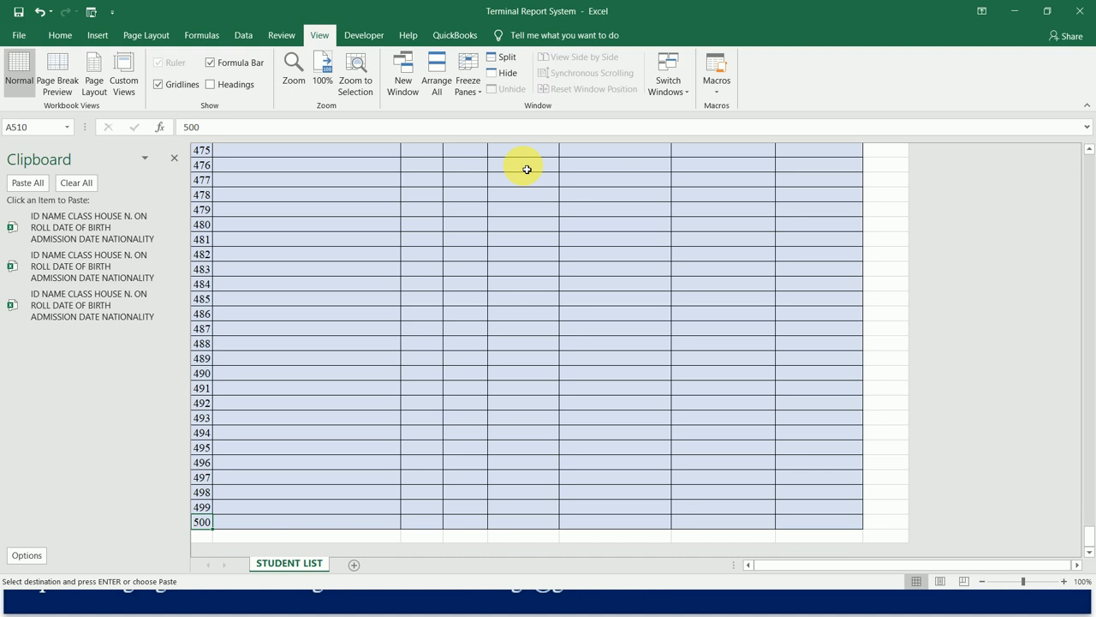
{"action": "key", "text": "ctrl+Home"}
{"action": "key", "text": "Escape"}
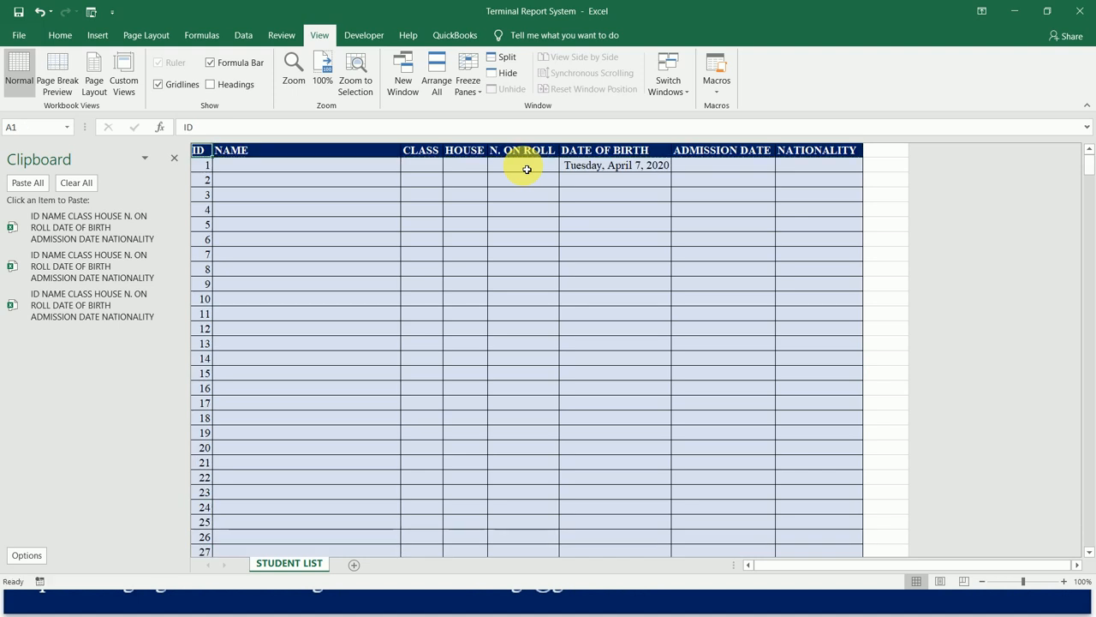
Merge and center the N. ON ROLL cells E2:E51, covering IDs 1 to 50.
{"action": "key", "text": "Right"}
{"action": "key", "text": "Right"}
{"action": "key", "text": "Right"}
{"action": "left_click", "coordinate": [527, 169]}
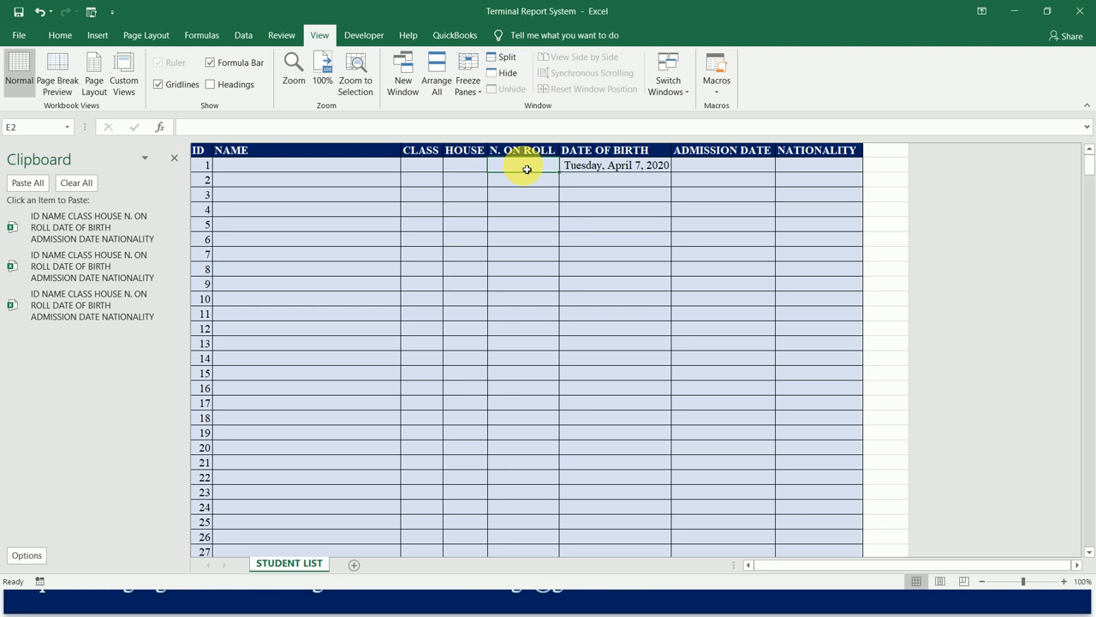
{"action": "left_click_drag", "start_coordinate": [527, 169], "coordinate": [526, 552]}
{"action": "key", "text": "shift+Down"}
{"action": "key", "text": "shift+Down"}
{"action": "key", "text": "shift+Down"}
{"action": "key", "text": "shift+Down"}
{"action": "key", "text": "shift+Down"}
{"action": "key", "text": "shift+Down"}
{"action": "key", "text": "shift+Down"}
{"action": "key", "text": "shift+Down"}
{"action": "key", "text": "shift+Down"}
{"action": "key", "text": "shift+Down"}
{"action": "key", "text": "shift+Down"}
{"action": "key", "text": "shift+Down"}
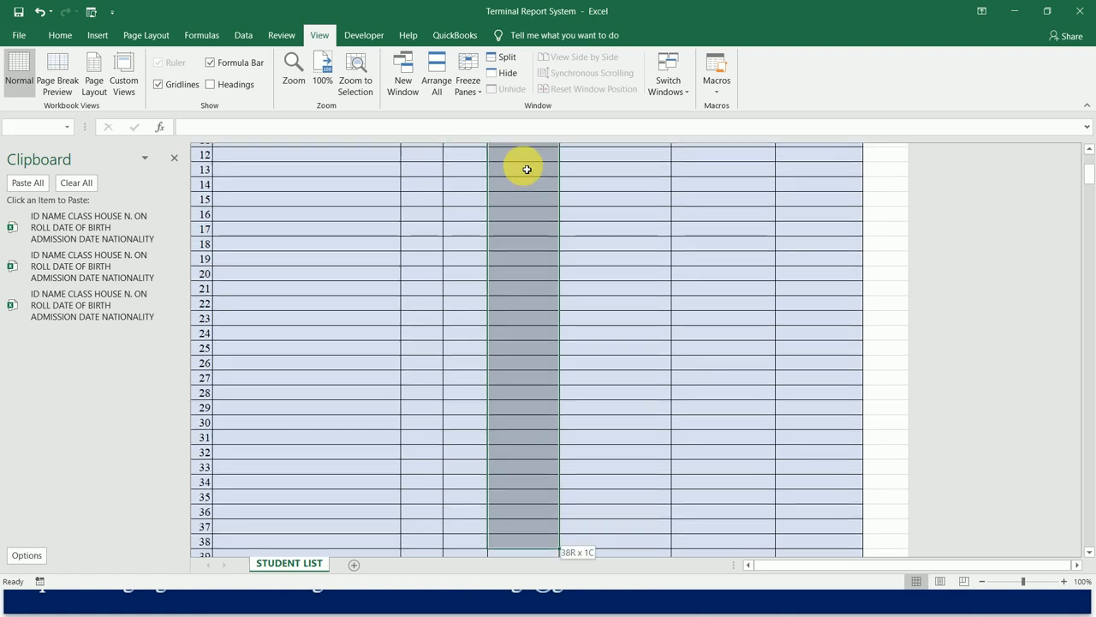
{"action": "key", "text": "shift+Down"}
{"action": "key", "text": "shift+Down"}
{"action": "key", "text": "shift+Down"}
{"action": "key", "text": "shift+Down"}
{"action": "key", "text": "shift+Down"}
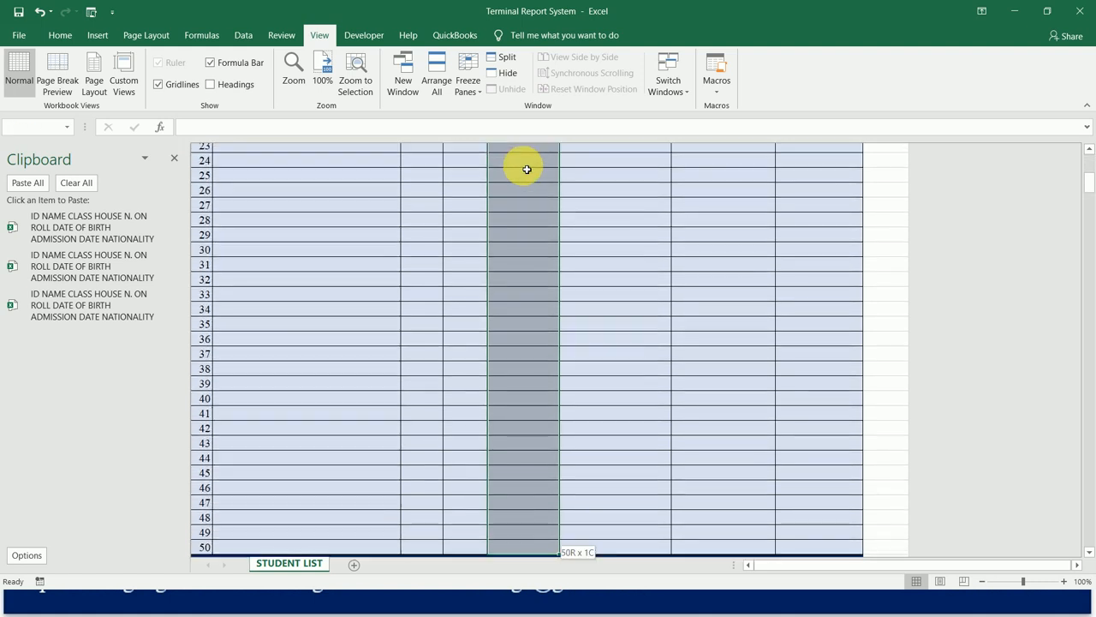
{"action": "key", "text": "shift+Up"}
{"action": "key", "text": "shift+Up"}
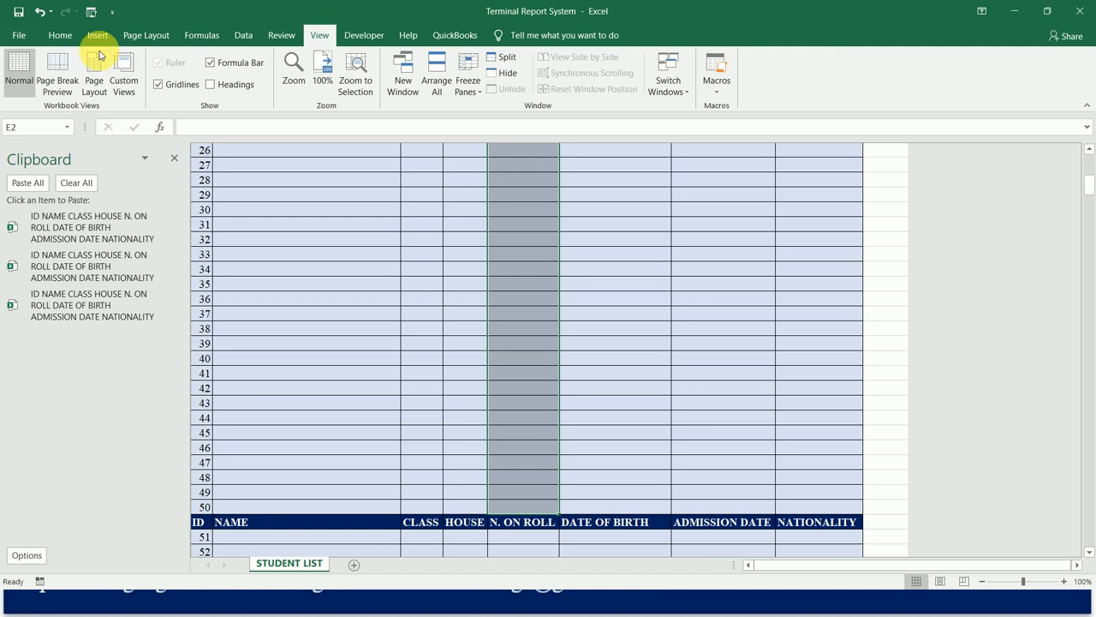
{"action": "left_click", "coordinate": [65, 40]}
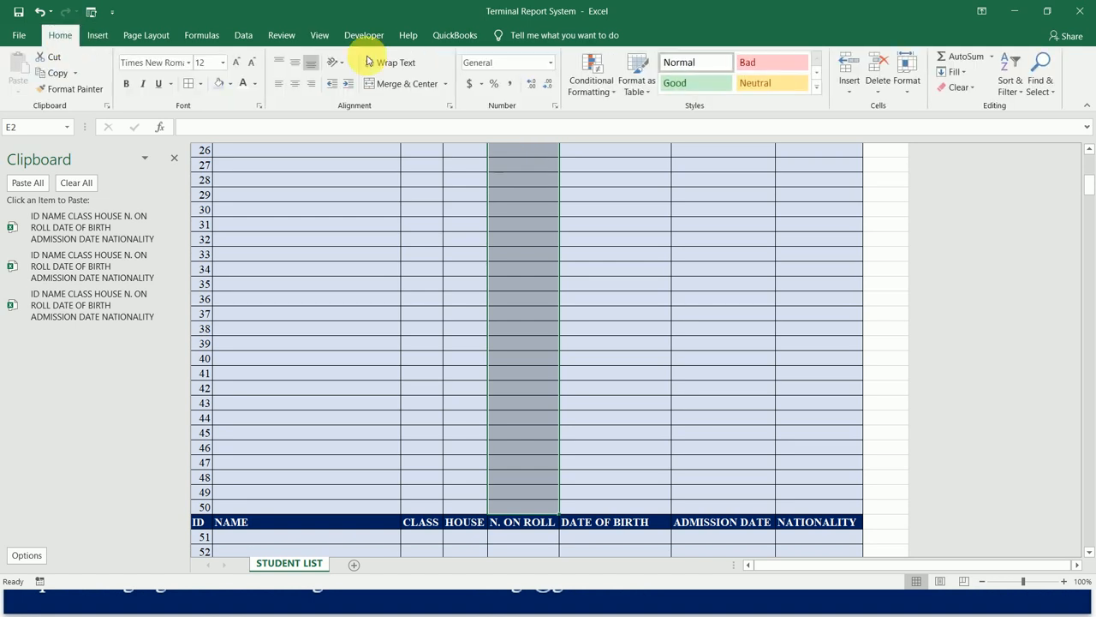
{"action": "left_click", "coordinate": [389, 88]}
Merge and center the N. ON ROLL cells E53:E102, covering IDs 51 to 100.
{"action": "key", "text": "Down"}
{"action": "key", "text": "Up"}
{"action": "key", "text": "Up"}
{"action": "key", "text": "Down"}
{"action": "key", "text": "Left"}
{"action": "key", "text": "Up"}
{"action": "key", "text": "Left"}
{"action": "key", "text": "Right"}
{"action": "key", "text": "Right"}
{"action": "key", "text": "Down"}
{"action": "key", "text": "Down"}
{"action": "key", "text": "Down"}
{"action": "key", "text": "Down"}
{"action": "key", "text": "Down"}
{"action": "key", "text": "Up"}
{"action": "key", "text": "Up"}
{"action": "key", "text": "Up"}
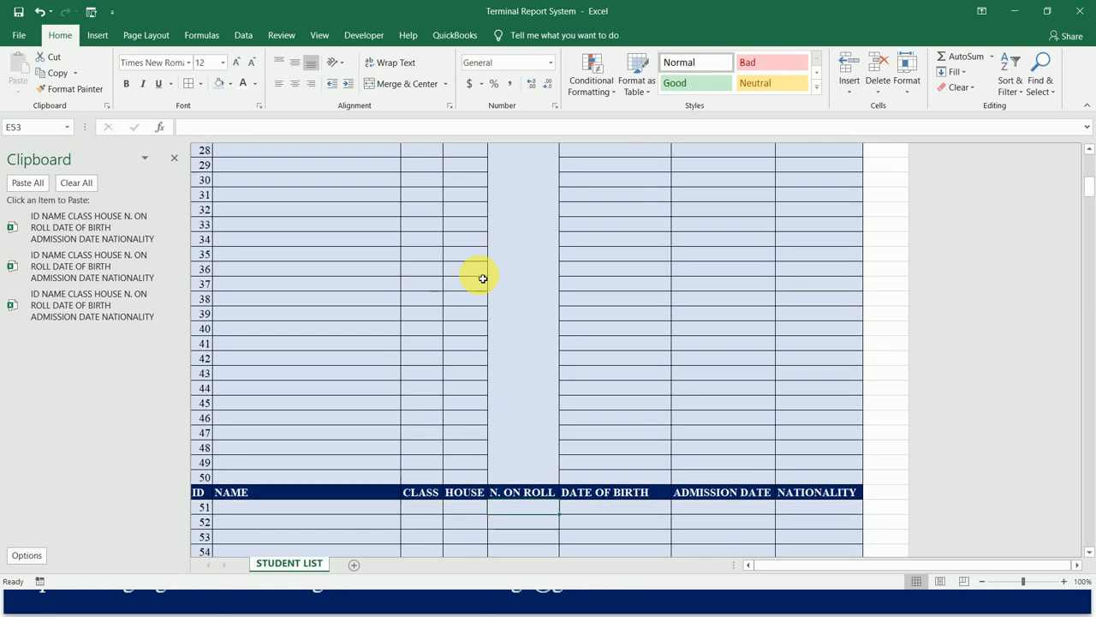
{"action": "key", "text": "Down"}
{"action": "key", "text": "shift+Down"}
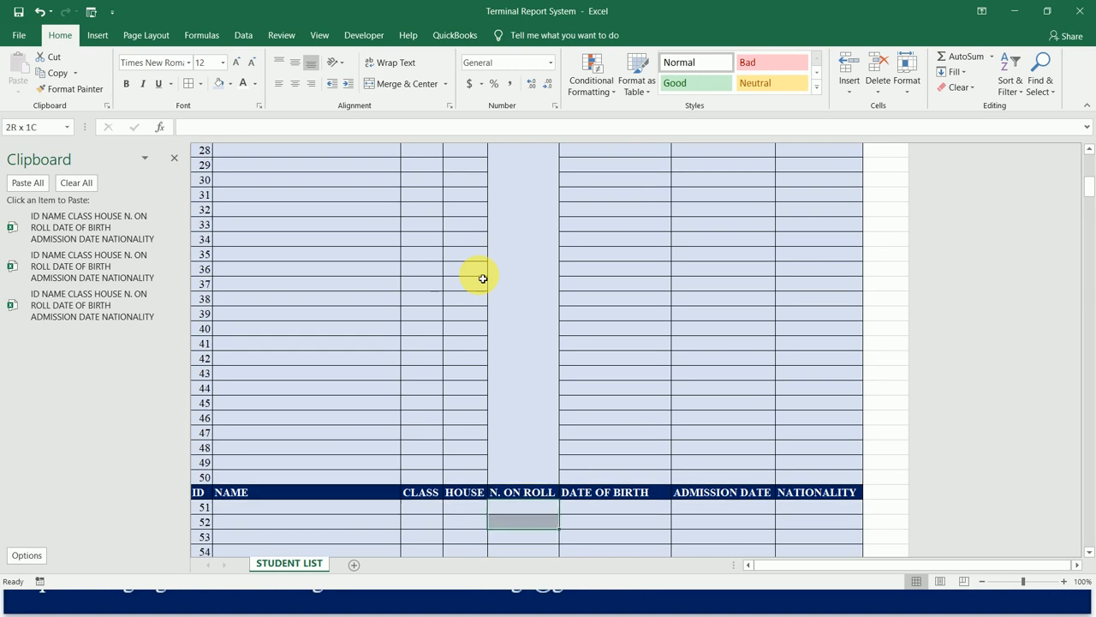
{"action": "key", "text": "shift+Down"}
{"action": "key", "text": "shift+Down"}
{"action": "key", "text": "shift+Down"}
{"action": "key", "text": "shift+Down"}
{"action": "key", "text": "shift+Down"}
{"action": "key", "text": "shift+Down"}
{"action": "key", "text": "shift+Down"}
{"action": "key", "text": "shift+Down"}
{"action": "key", "text": "shift+Down"}
{"action": "key", "text": "shift+Down"}
{"action": "key", "text": "shift+Down"}
{"action": "key", "text": "shift+Down"}
{"action": "key", "text": "shift+Down"}
{"action": "key", "text": "shift+Down"}
{"action": "key", "text": "shift+Down"}
{"action": "key", "text": "shift+Down"}
{"action": "key", "text": "shift+Down"}
{"action": "key", "text": "shift+Down"}
{"action": "key", "text": "shift+Down"}
{"action": "key", "text": "shift+Down"}
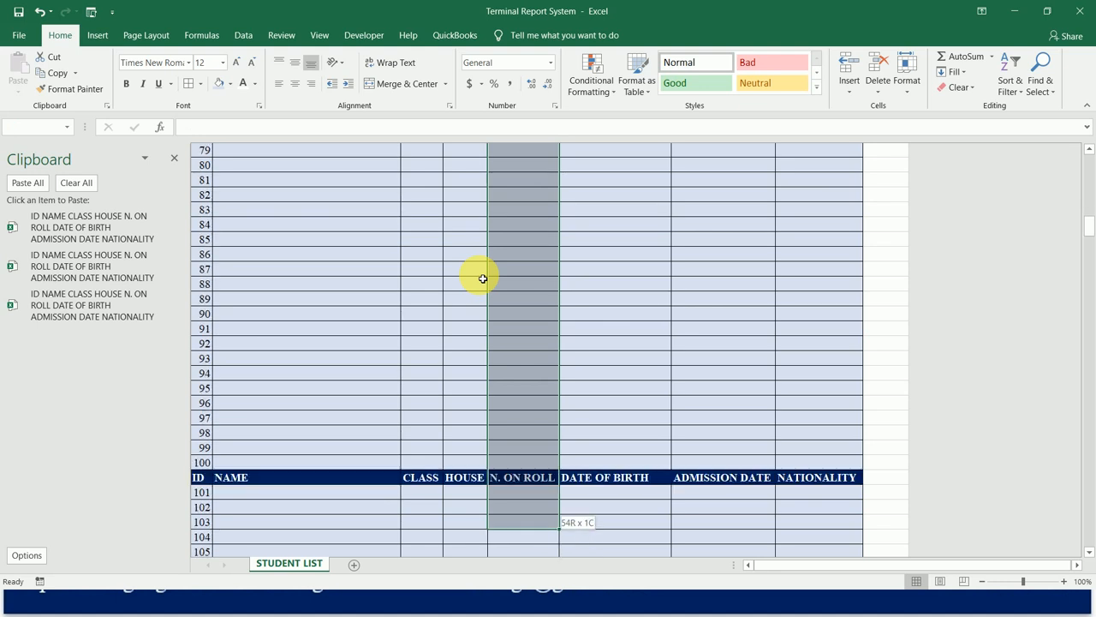
{"action": "key", "text": "shift+Up"}
{"action": "key", "text": "shift+Up"}
{"action": "key", "text": "shift+Up"}
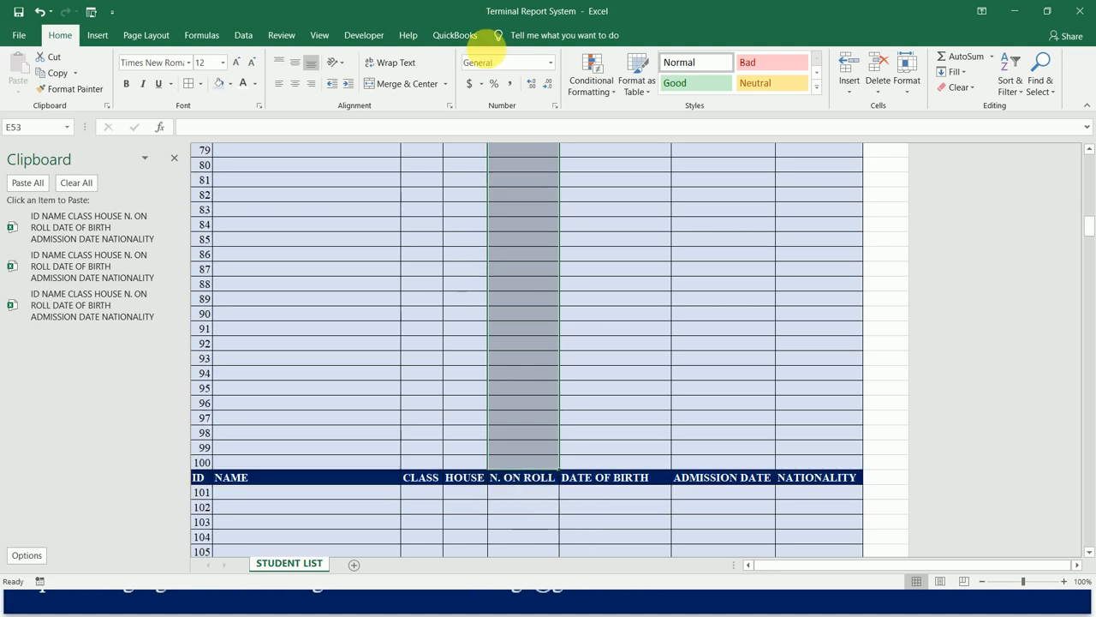
{"action": "left_click", "coordinate": [407, 89]}
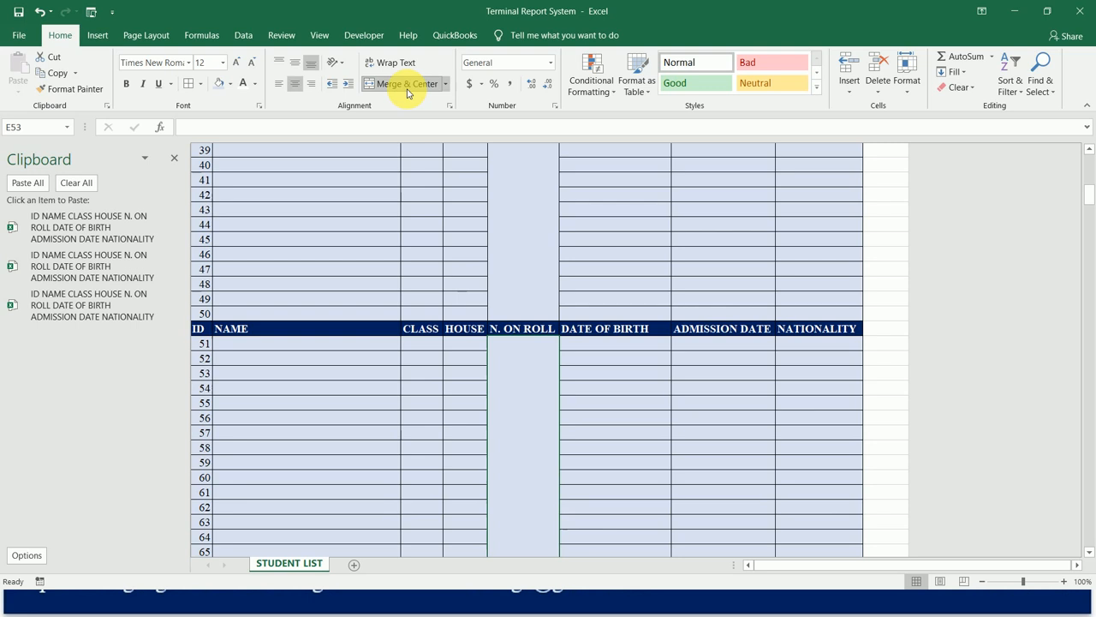
Merge and center the N. ON ROLL cells E104:E153, covering IDs 101 to 150.
{"action": "key", "text": "Down"}
{"action": "key", "text": "shift+Down"}
{"action": "key", "text": "shift+Down"}
{"action": "key", "text": "shift+Down"}
{"action": "key", "text": "shift+Down"}
{"action": "key", "text": "shift+Down"}
{"action": "key", "text": "shift+Down"}
{"action": "key", "text": "shift+Down"}
{"action": "key", "text": "shift+Down"}
{"action": "key", "text": "shift+Down"}
{"action": "key", "text": "shift+Down"}
{"action": "key", "text": "shift+Down"}
{"action": "key", "text": "shift+Down"}
{"action": "key", "text": "shift+Down"}
{"action": "key", "text": "shift+Down"}
{"action": "key", "text": "shift+Down"}
{"action": "key", "text": "shift+Down"}
{"action": "key", "text": "shift+Down"}
{"action": "key", "text": "shift+Down"}
{"action": "key", "text": "shift+Down"}
{"action": "key", "text": "shift+Down"}
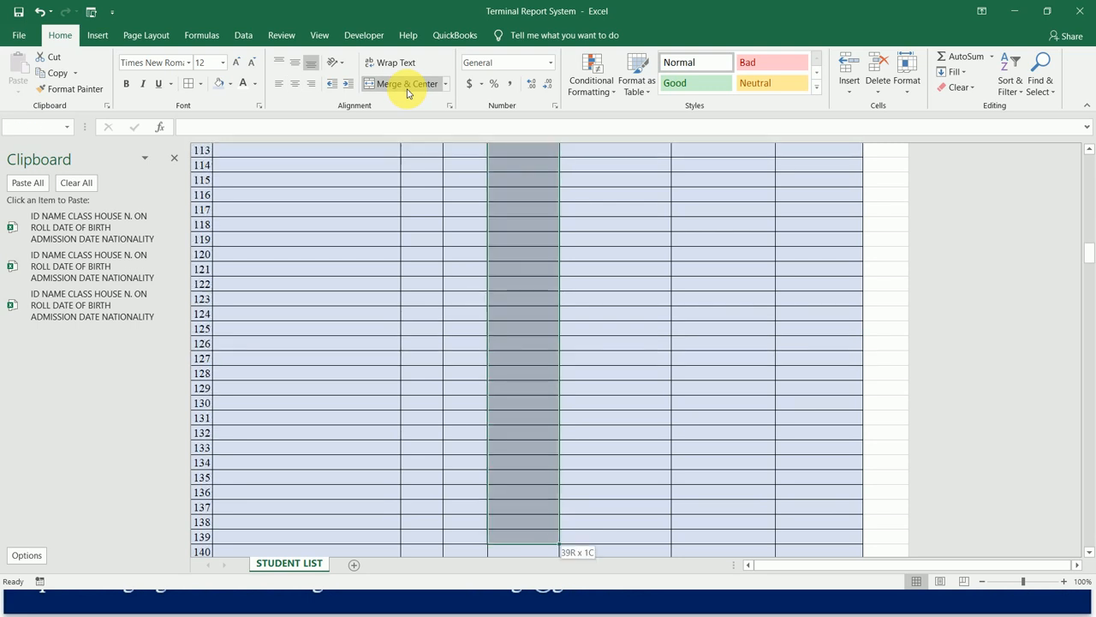
{"action": "key", "text": "shift+Down"}
{"action": "key", "text": "shift+Down"}
{"action": "key", "text": "shift+Down"}
{"action": "key", "text": "shift+Down"}
{"action": "key", "text": "shift+Down"}
{"action": "key", "text": "shift+Down"}
{"action": "key", "text": "shift+Down"}
{"action": "key", "text": "shift+Down"}
{"action": "key", "text": "shift+Down"}
{"action": "key", "text": "shift+Down"}
{"action": "key", "text": "shift+Down"}
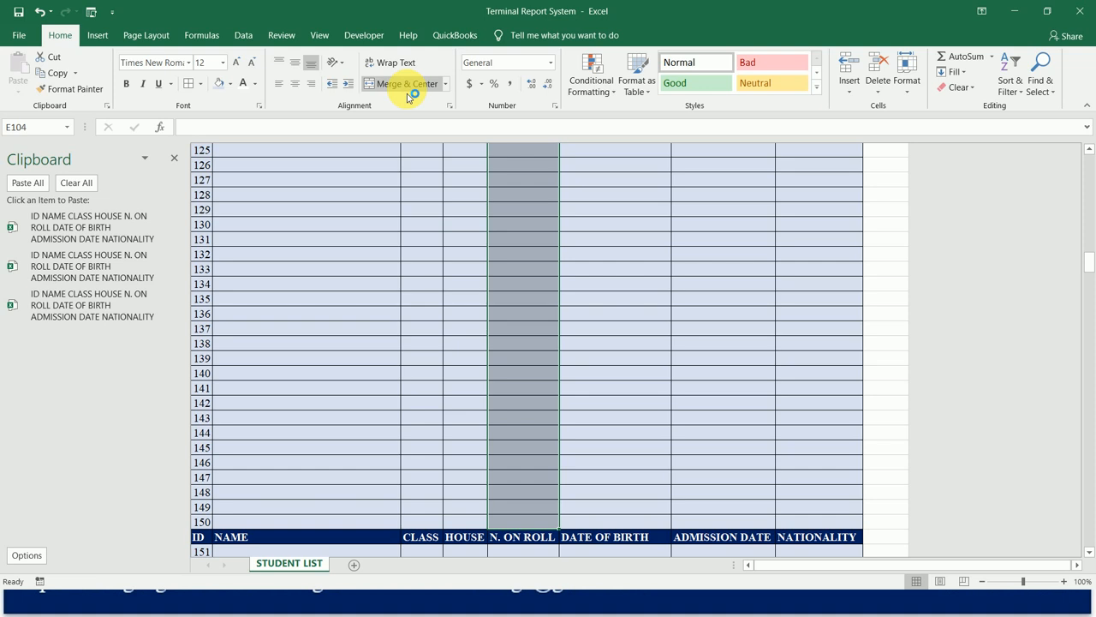
{"action": "left_click", "coordinate": [407, 84]}
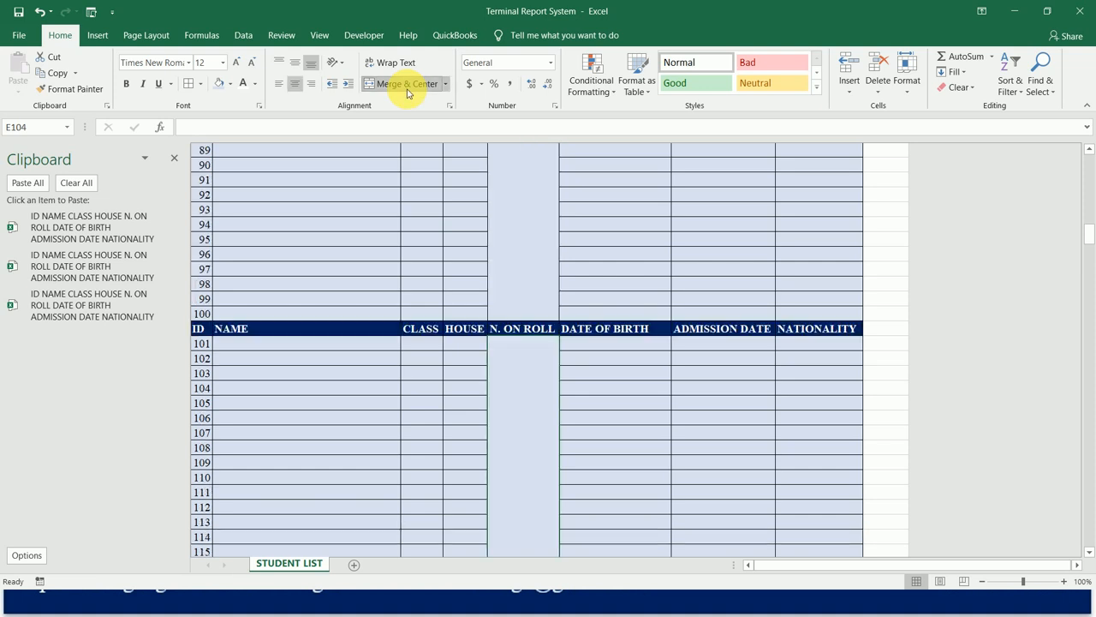
Merge and center the N. ON ROLL cells E155:E204, covering IDs 151 to 200.
{"action": "key", "text": "Down"}
{"action": "key", "text": "Down"}
{"action": "key", "text": "Down"}
{"action": "key", "text": "Down"}
{"action": "key", "text": "Down"}
{"action": "key", "text": "Down"}
{"action": "key", "text": "Down"}
{"action": "key", "text": "Down"}
{"action": "key", "text": "Down"}
{"action": "key", "text": "Down"}
{"action": "key", "text": "Down"}
{"action": "key", "text": "Down"}
{"action": "key", "text": "Down"}
{"action": "key", "text": "Down"}
{"action": "key", "text": "Up"}
{"action": "key", "text": "Up"}
{"action": "key", "text": "Up"}
{"action": "key", "text": "Up"}
{"action": "key", "text": "Up"}
{"action": "key", "text": "Up"}
{"action": "key", "text": "Up"}
{"action": "key", "text": "Up"}
{"action": "key", "text": "Up"}
{"action": "key", "text": "Up"}
{"action": "key", "text": "Up"}
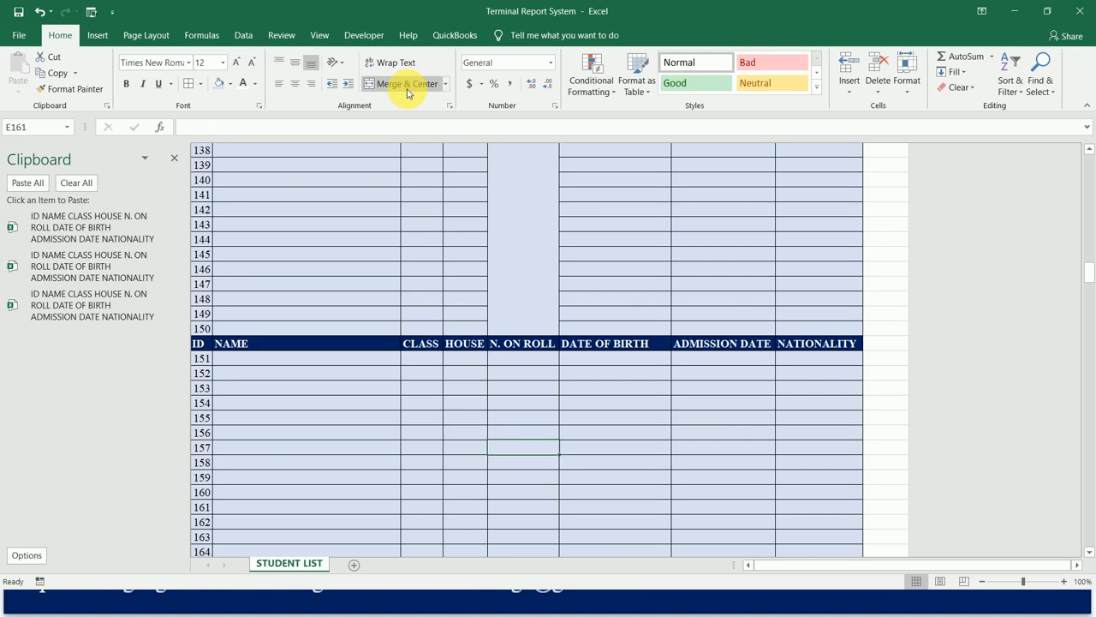
{"action": "key", "text": "Up"}
{"action": "key", "text": "shift+Down"}
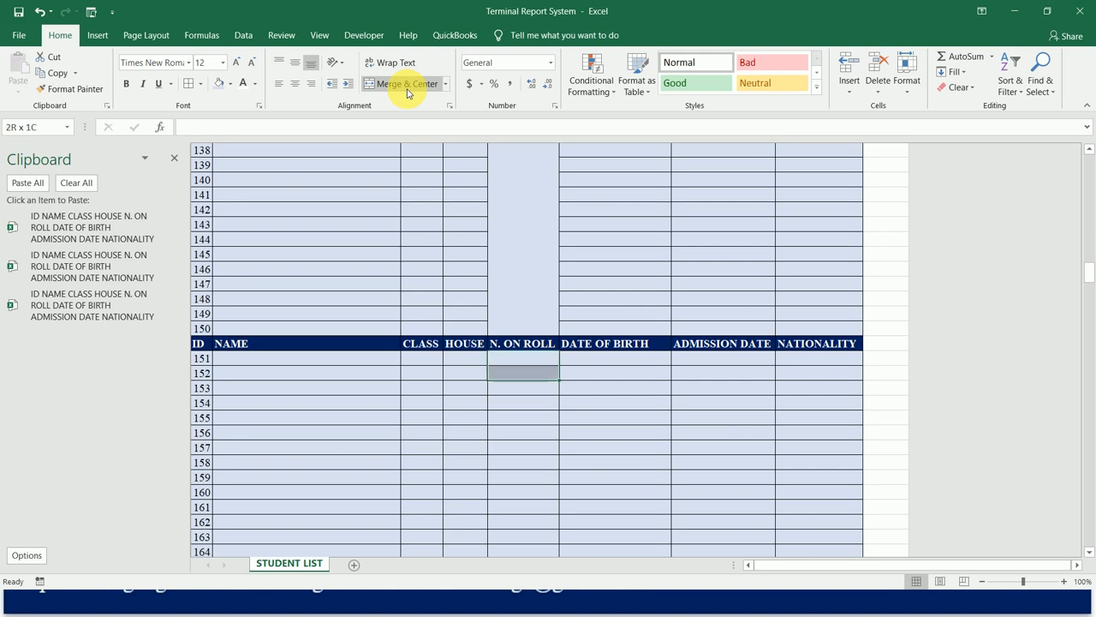
{"action": "key", "text": "shift+Down"}
{"action": "key", "text": "shift+Down"}
{"action": "key", "text": "shift+Down"}
{"action": "key", "text": "shift+Down"}
{"action": "key", "text": "shift+Down"}
{"action": "key", "text": "shift+Down"}
{"action": "key", "text": "shift+Down"}
{"action": "key", "text": "shift+Down"}
{"action": "key", "text": "shift+Down"}
{"action": "key", "text": "shift+Down"}
{"action": "key", "text": "shift+Down"}
{"action": "key", "text": "shift+Down"}
{"action": "key", "text": "shift+Down"}
{"action": "key", "text": "shift+Down"}
{"action": "key", "text": "shift+Down"}
{"action": "key", "text": "shift+Down"}
{"action": "key", "text": "shift+Down"}
{"action": "key", "text": "shift+Down"}
{"action": "key", "text": "shift+Down"}
{"action": "key", "text": "shift+Down"}
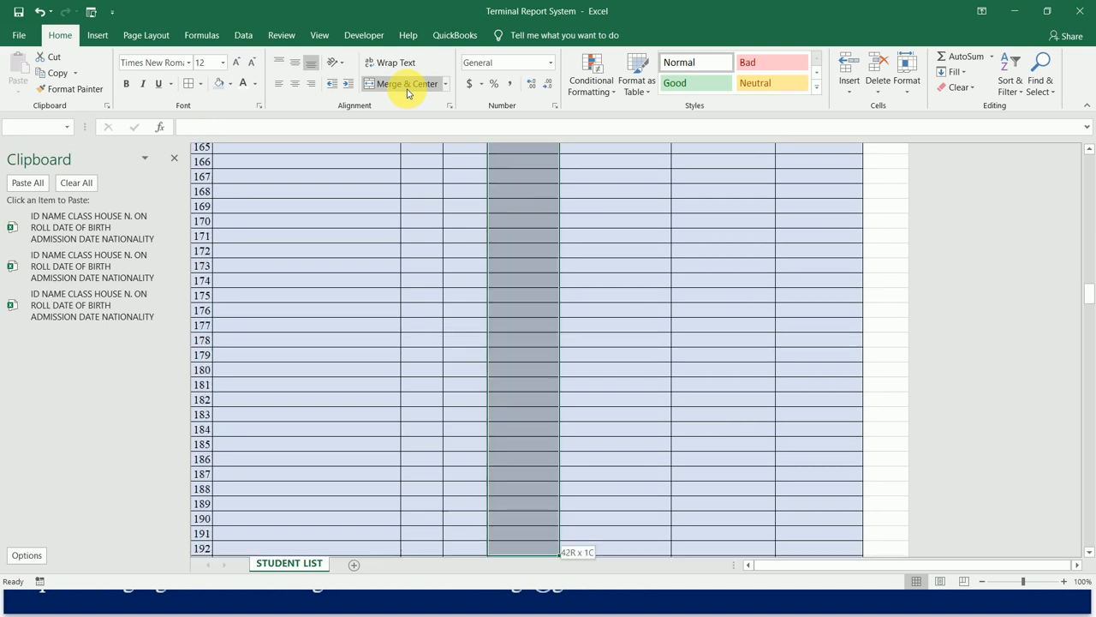
{"action": "key", "text": "shift+Down"}
{"action": "key", "text": "shift+Down"}
{"action": "key", "text": "shift+Down"}
{"action": "key", "text": "shift+Down"}
{"action": "key", "text": "shift+Down"}
{"action": "key", "text": "shift+Down"}
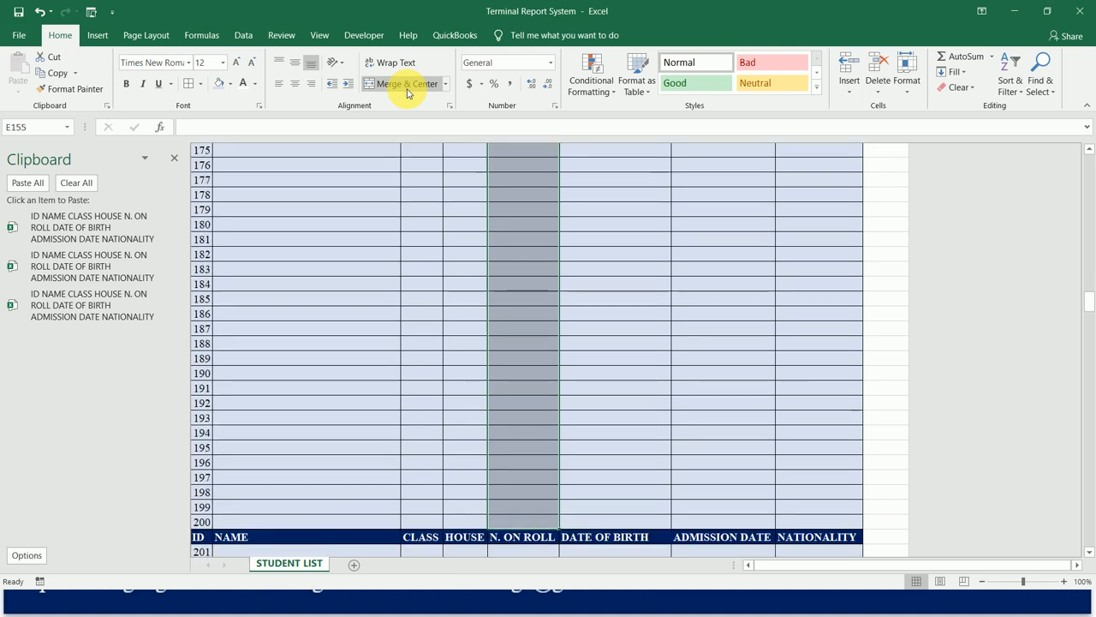
{"action": "left_click", "coordinate": [408, 84]}
Merge and center the N. ON ROLL cells E206:E255, covering IDs 201 to 250.
{"action": "key", "text": "Down"}
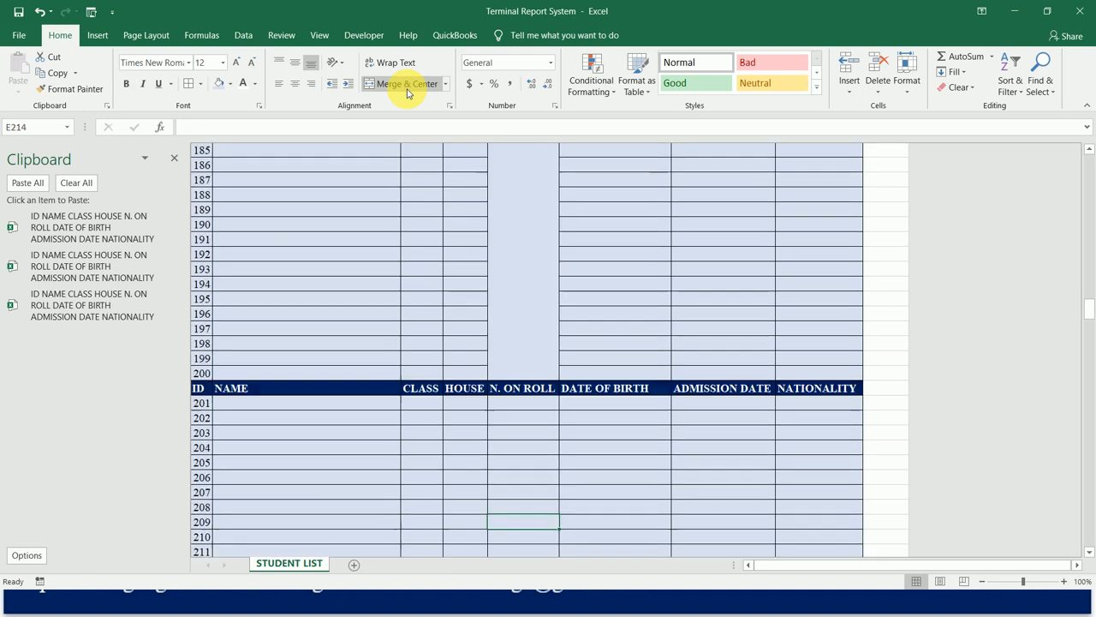
{"action": "key", "text": "Down"}
{"action": "key", "text": "shift+Down"}
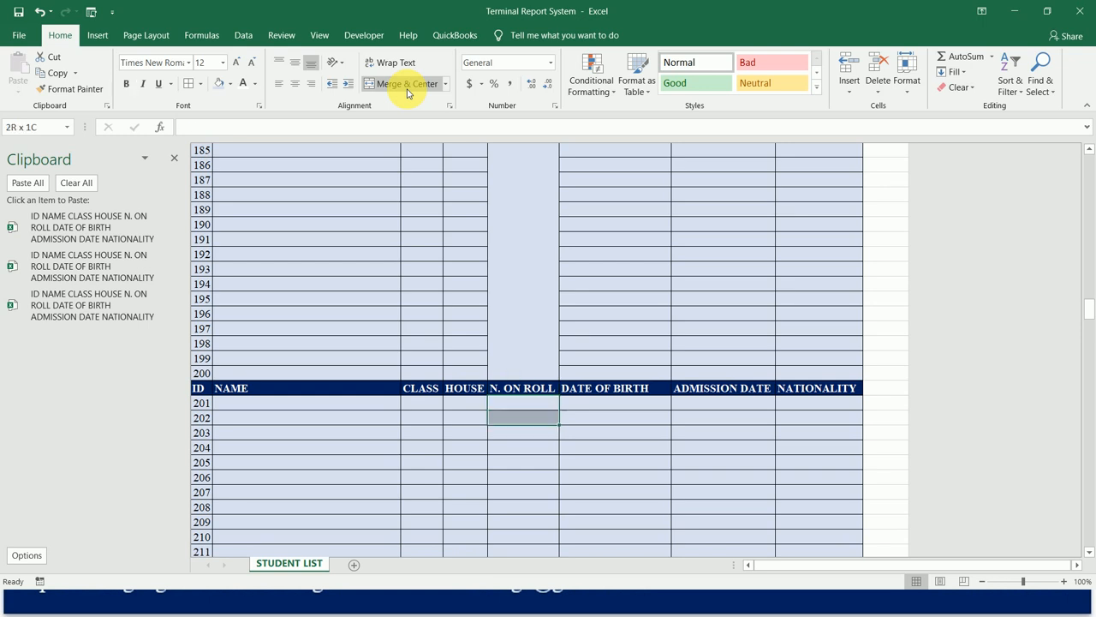
{"action": "key", "text": "shift+Down"}
{"action": "key", "text": "shift+Down"}
{"action": "key", "text": "shift+Down"}
{"action": "key", "text": "shift+Down"}
{"action": "key", "text": "shift+Down"}
{"action": "key", "text": "shift+Down"}
{"action": "key", "text": "shift+Down"}
{"action": "key", "text": "shift+Down"}
{"action": "key", "text": "shift+Down"}
{"action": "key", "text": "shift+Down"}
{"action": "key", "text": "shift+Down"}
{"action": "key", "text": "shift+Down"}
{"action": "key", "text": "shift+Down"}
{"action": "key", "text": "shift+Down"}
{"action": "key", "text": "shift+Down"}
{"action": "key", "text": "shift+Down"}
{"action": "key", "text": "shift+Down"}
{"action": "key", "text": "shift+Down"}
{"action": "key", "text": "shift+Down"}
{"action": "key", "text": "shift+Down"}
{"action": "key", "text": "shift+Down"}
{"action": "key", "text": "shift+Down"}
{"action": "key", "text": "shift+Down"}
{"action": "key", "text": "shift+Down"}
{"action": "key", "text": "shift+Down"}
{"action": "key", "text": "shift+Down"}
{"action": "key", "text": "shift+Down"}
{"action": "key", "text": "shift+Down"}
{"action": "key", "text": "shift+Down"}
{"action": "key", "text": "shift+Down"}
{"action": "key", "text": "shift+Down"}
{"action": "key", "text": "shift+Down"}
{"action": "key", "text": "shift+Down"}
{"action": "key", "text": "shift+Down"}
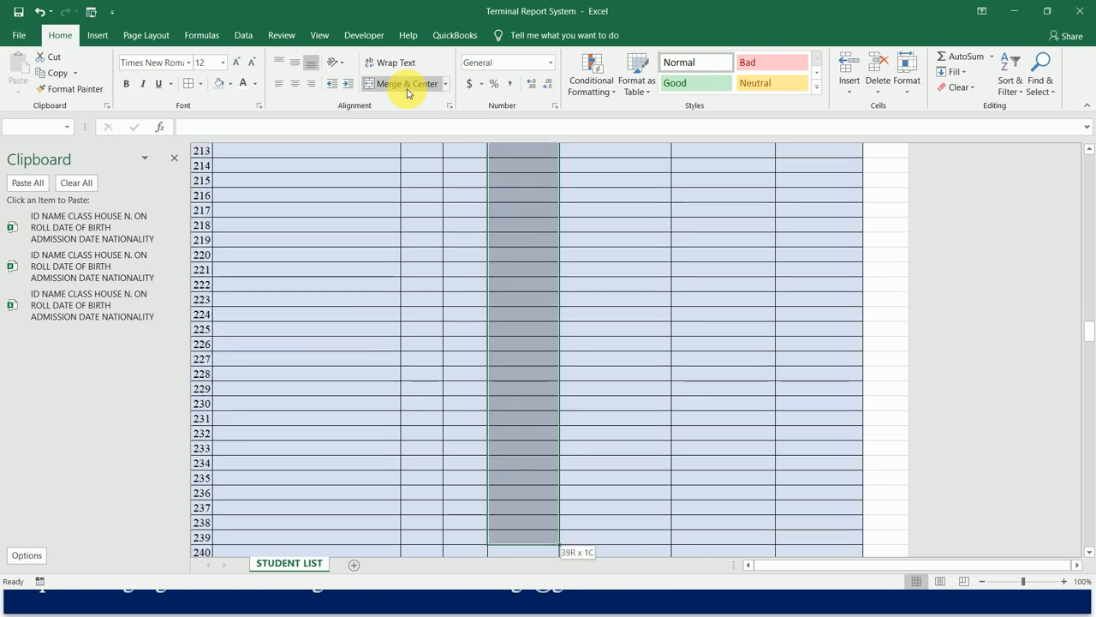
{"action": "key", "text": "shift+Down"}
{"action": "key", "text": "shift+Down"}
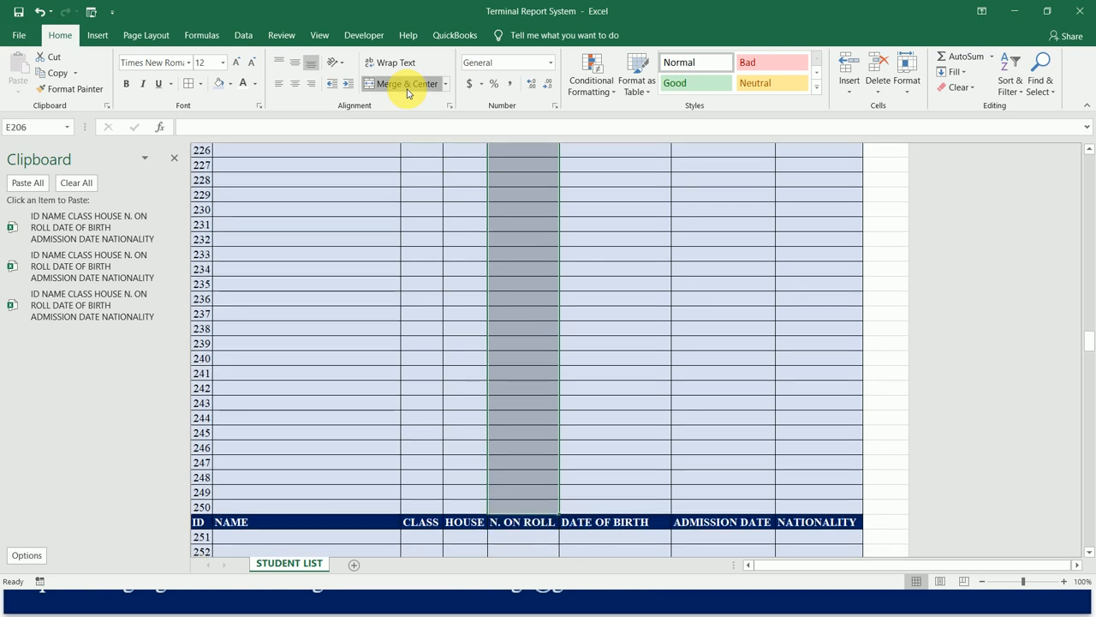
{"action": "left_click", "coordinate": [406, 84]}
Merge and center the N. ON ROLL cells E257:E306, covering IDs 251 to 300.
{"action": "key", "text": "Down"}
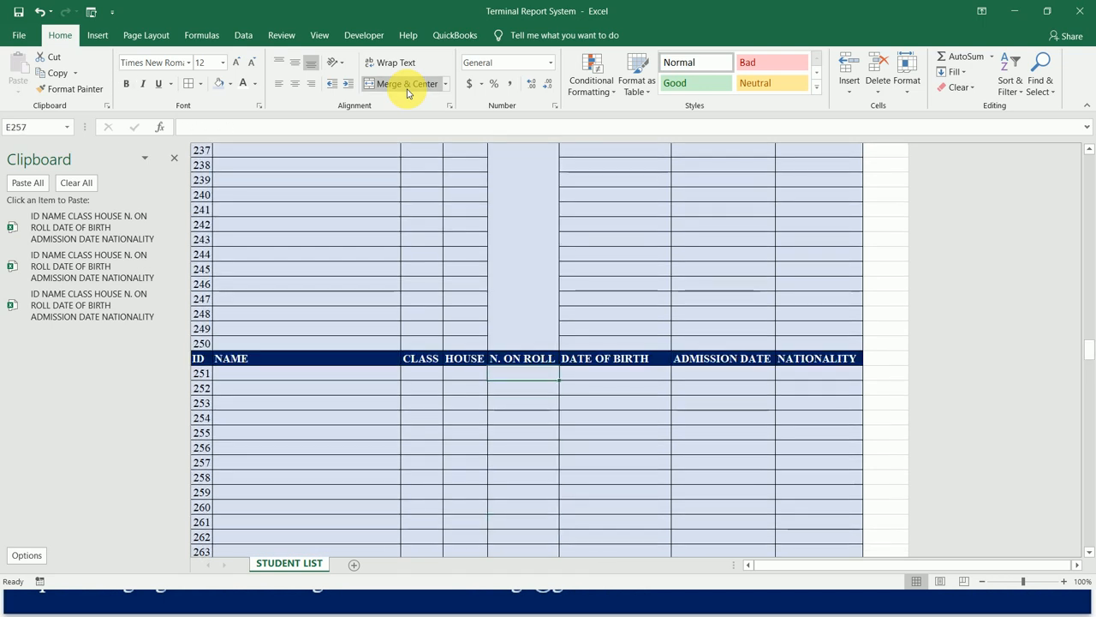
{"action": "key", "text": "shift+Down"}
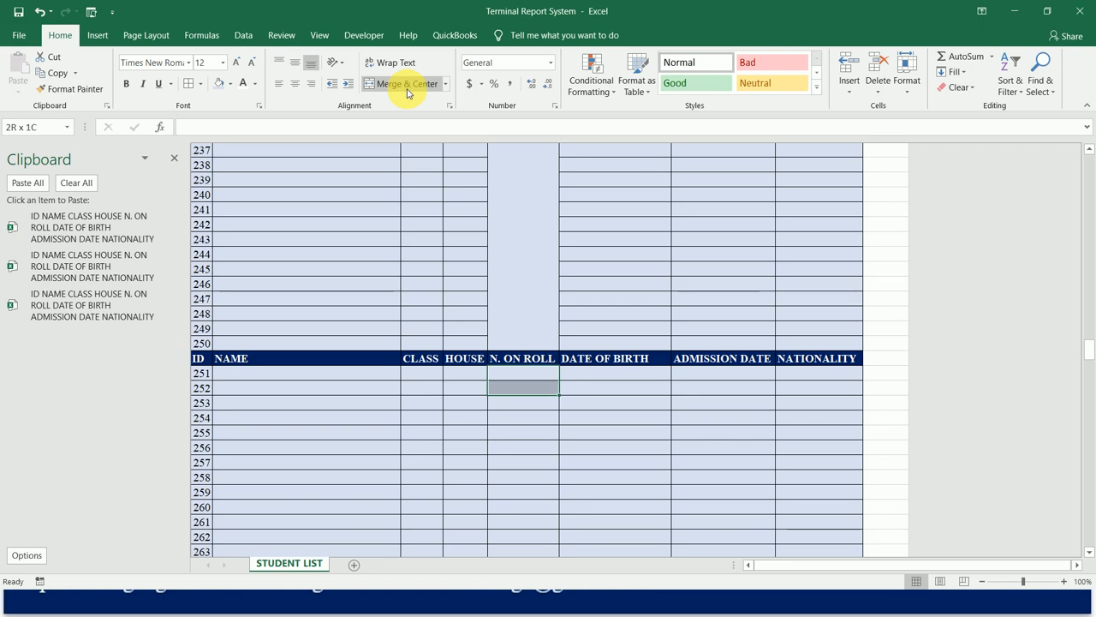
{"action": "key", "text": "shift+Down"}
{"action": "key", "text": "shift+Down"}
{"action": "key", "text": "shift+Down"}
{"action": "key", "text": "shift+Down"}
{"action": "key", "text": "shift+Down"}
{"action": "key", "text": "shift+Down"}
{"action": "key", "text": "shift+Down"}
{"action": "key", "text": "shift+Down"}
{"action": "key", "text": "shift+Down"}
{"action": "key", "text": "shift+Down"}
{"action": "key", "text": "shift+Down"}
{"action": "key", "text": "shift+Down"}
{"action": "key", "text": "shift+Down"}
{"action": "key", "text": "shift+Down"}
{"action": "key", "text": "shift+Down"}
{"action": "key", "text": "shift+Down"}
{"action": "key", "text": "shift+Down"}
{"action": "key", "text": "shift+Down"}
{"action": "key", "text": "shift+Down"}
{"action": "key", "text": "shift+Down"}
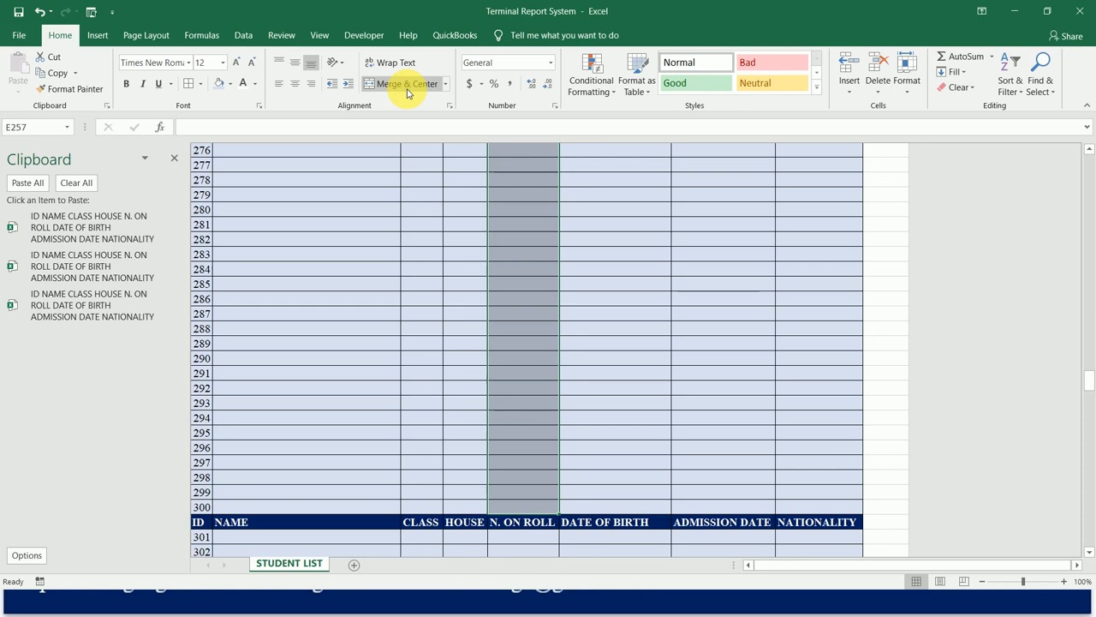
{"action": "left_click", "coordinate": [408, 94]}
Merge and center the N. ON ROLL cells E308:E357, covering IDs 301 to 350.
{"action": "key", "text": "Down"}
{"action": "key", "text": "Down"}
{"action": "key", "text": "Down"}
{"action": "key", "text": "Down"}
{"action": "key", "text": "Down"}
{"action": "key", "text": "Down"}
{"action": "key", "text": "Down"}
{"action": "key", "text": "Down"}
{"action": "key", "text": "Down"}
{"action": "key", "text": "Down"}
{"action": "key", "text": "Up"}
{"action": "key", "text": "Up"}
{"action": "key", "text": "Up"}
{"action": "key", "text": "Up"}
{"action": "key", "text": "Up"}
{"action": "key", "text": "Up"}
{"action": "key", "text": "Up"}
{"action": "key", "text": "Up"}
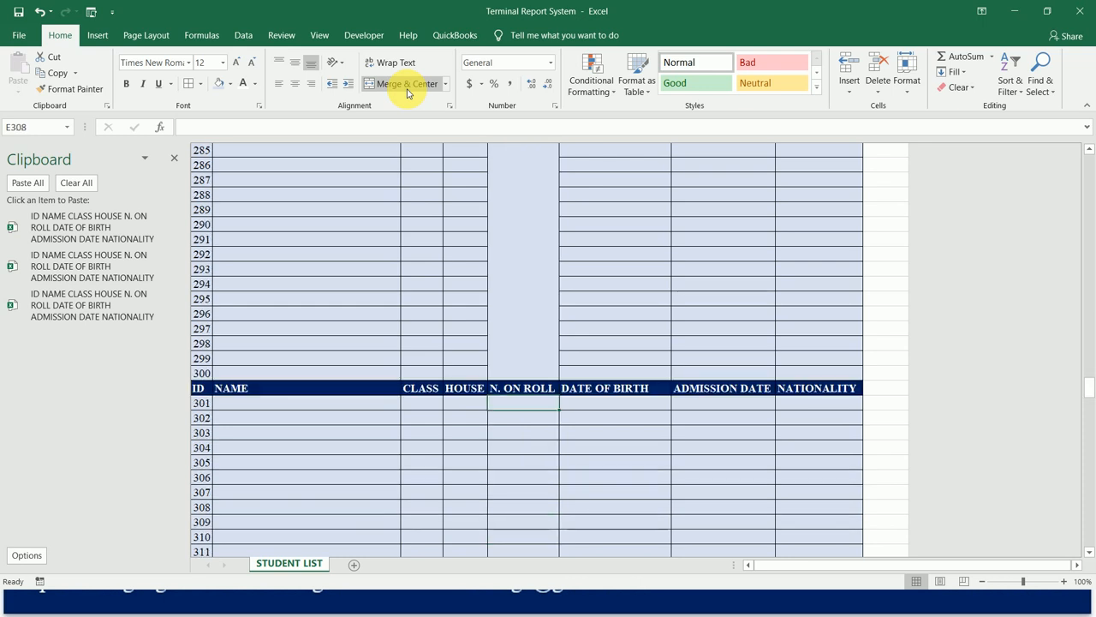
{"action": "key", "text": "shift+Down"}
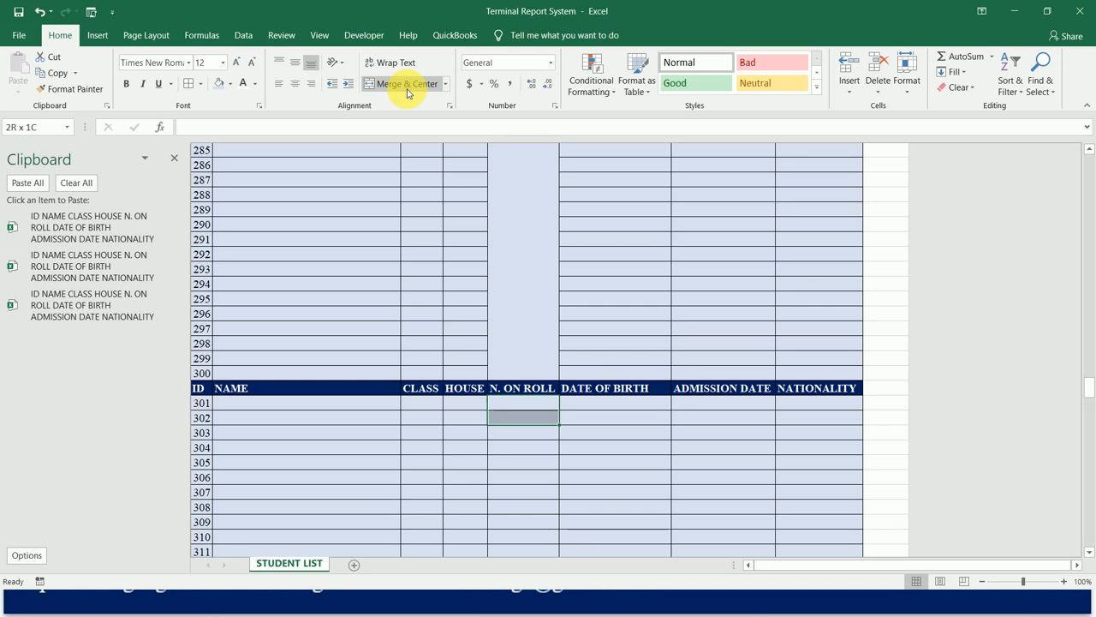
{"action": "key", "text": "shift+Down"}
{"action": "key", "text": "shift+Down"}
{"action": "key", "text": "shift+Down"}
{"action": "key", "text": "shift+Down"}
{"action": "key", "text": "shift+Down"}
{"action": "key", "text": "shift+Down"}
{"action": "key", "text": "shift+Down"}
{"action": "key", "text": "shift+Down"}
{"action": "key", "text": "shift+Down"}
{"action": "key", "text": "shift+Down"}
{"action": "key", "text": "shift+Down"}
{"action": "key", "text": "shift+Down"}
{"action": "key", "text": "shift+Down"}
{"action": "key", "text": "shift+Down"}
{"action": "key", "text": "shift+Down"}
{"action": "key", "text": "shift+Down"}
{"action": "key", "text": "shift+Down"}
{"action": "key", "text": "shift+Down"}
{"action": "key", "text": "shift+Down"}
{"action": "key", "text": "shift+Down"}
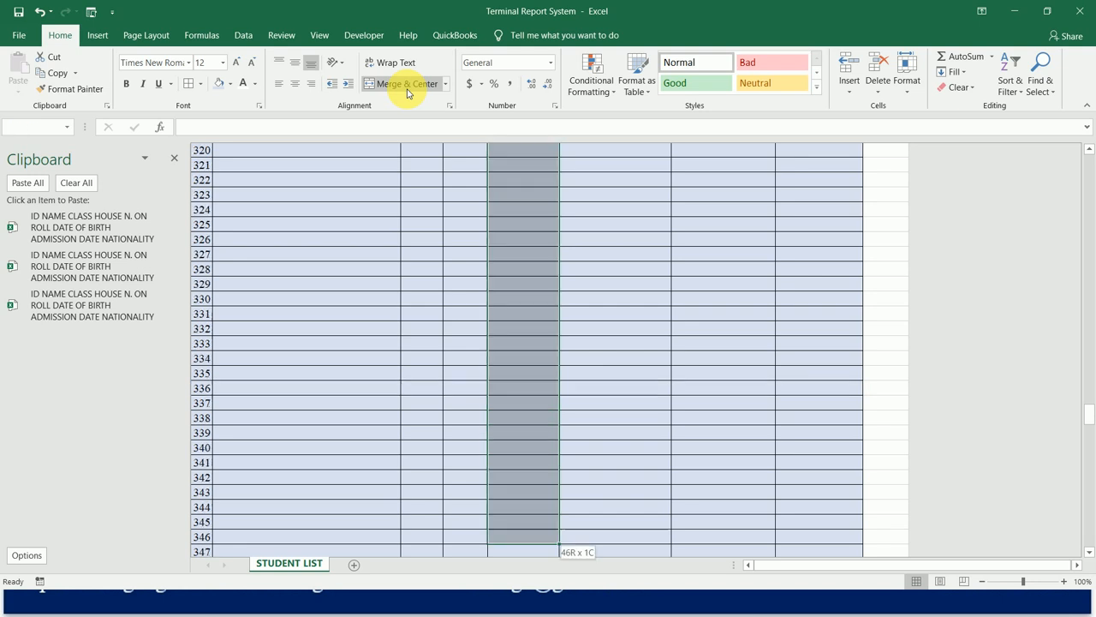
{"action": "key", "text": "shift+Down"}
{"action": "key", "text": "shift+Down"}
{"action": "key", "text": "shift+Down"}
{"action": "key", "text": "shift+Down"}
{"action": "left_click", "coordinate": [407, 93]}
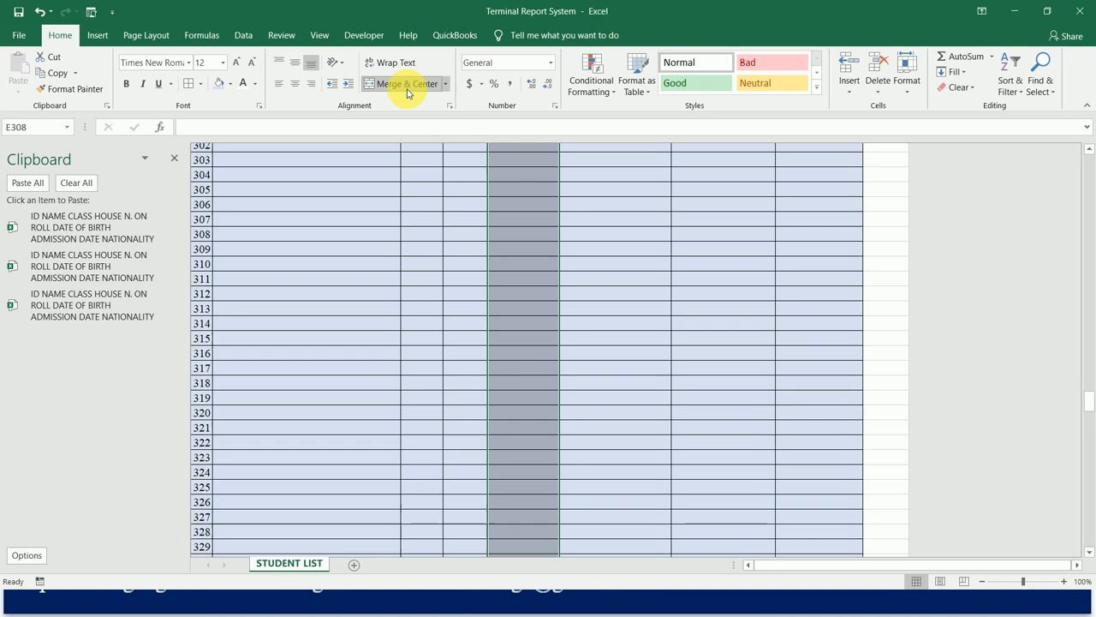
Merge and center the N. ON ROLL cells E359:E408, covering IDs 351 to 400.
{"action": "key", "text": "Down"}
{"action": "key", "text": "Down"}
{"action": "key", "text": "Down"}
{"action": "key", "text": "Down"}
{"action": "key", "text": "Down"}
{"action": "key", "text": "Down"}
{"action": "key", "text": "Down"}
{"action": "key", "text": "Down"}
{"action": "key", "text": "Up"}
{"action": "key", "text": "Up"}
{"action": "key", "text": "Up"}
{"action": "key", "text": "Up"}
{"action": "key", "text": "Up"}
{"action": "key", "text": "Up"}
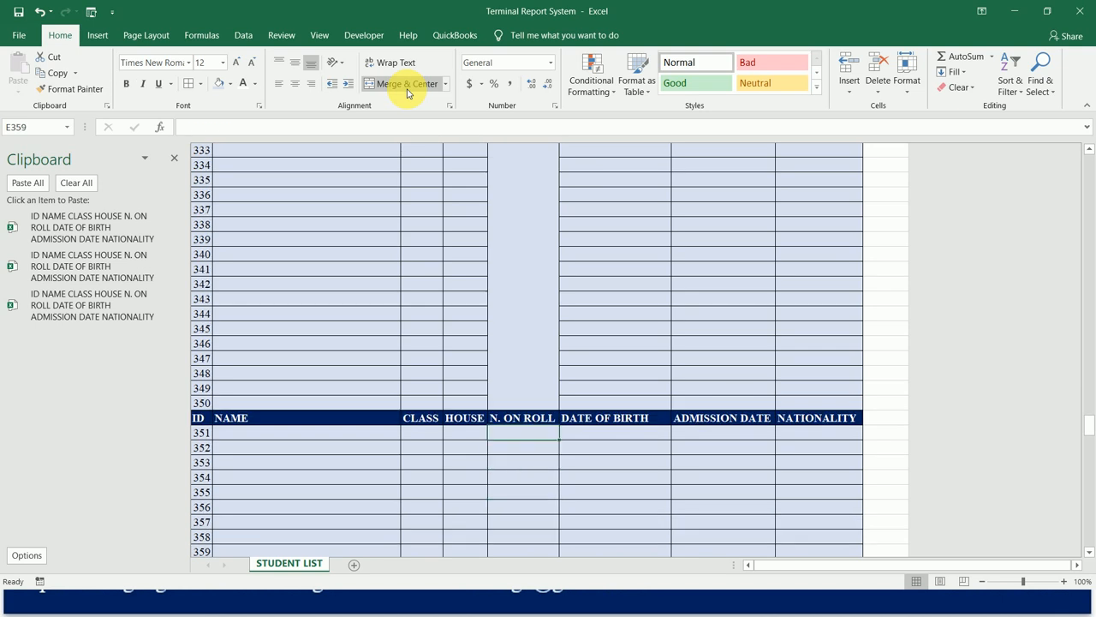
{"action": "key", "text": "shift+Down"}
{"action": "key", "text": "shift+Down"}
{"action": "key", "text": "shift+Down"}
{"action": "key", "text": "shift+Down"}
{"action": "key", "text": "shift+Down"}
{"action": "key", "text": "shift+Down"}
{"action": "key", "text": "shift+Down"}
{"action": "key", "text": "shift+Down"}
{"action": "key", "text": "shift+Down"}
{"action": "key", "text": "shift+Down"}
{"action": "key", "text": "shift+Down"}
{"action": "key", "text": "shift+Down"}
{"action": "key", "text": "shift+Down"}
{"action": "key", "text": "shift+Down"}
{"action": "key", "text": "shift+Down"}
{"action": "key", "text": "shift+Down"}
{"action": "key", "text": "shift+Down"}
{"action": "key", "text": "shift+Down"}
{"action": "key", "text": "shift+Down"}
{"action": "key", "text": "shift+Down"}
{"action": "key", "text": "shift+Down"}
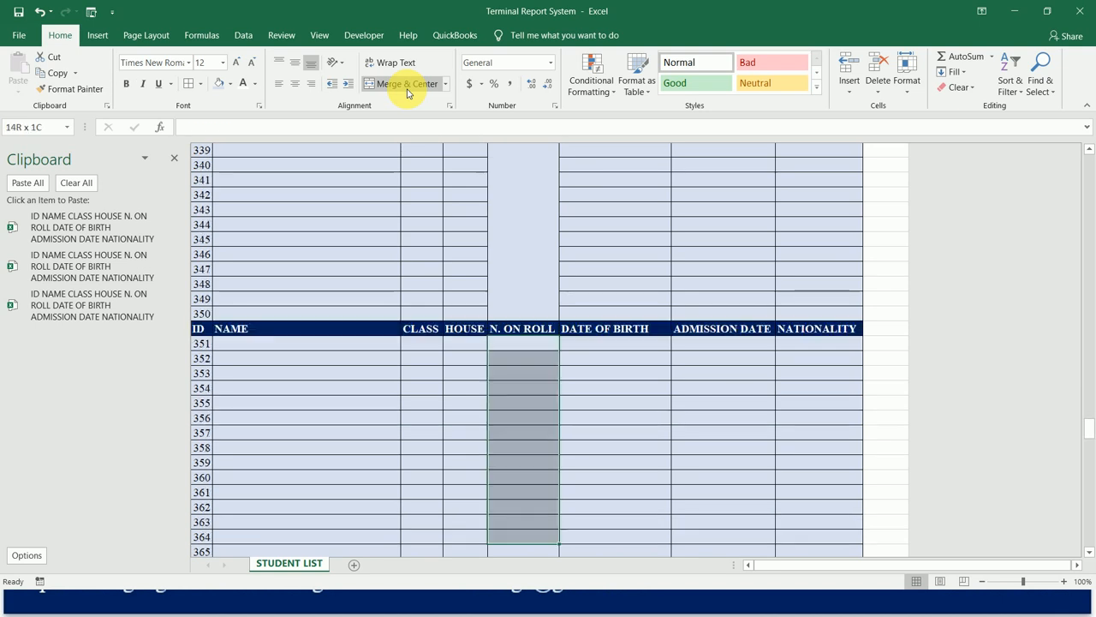
{"action": "left_click", "coordinate": [408, 86]}
Merge and center the N. ON ROLL cells E410:E459, covering IDs 401 to 450.
{"action": "key", "text": "Down"}
{"action": "key", "text": "Down"}
{"action": "key", "text": "Down"}
{"action": "key", "text": "Down"}
{"action": "key", "text": "Down"}
{"action": "key", "text": "Down"}
{"action": "key", "text": "Down"}
{"action": "key", "text": "Down"}
{"action": "key", "text": "Down"}
{"action": "key", "text": "Down"}
{"action": "key", "text": "Down"}
{"action": "key", "text": "Down"}
{"action": "key", "text": "Down"}
{"action": "key", "text": "Down"}
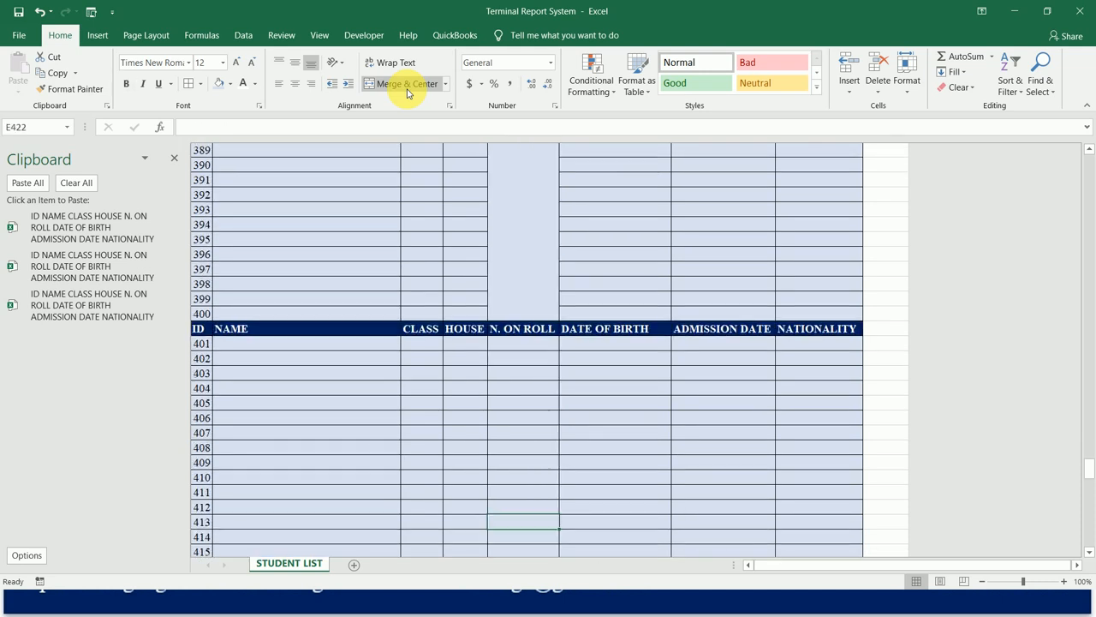
{"action": "key", "text": "Up"}
{"action": "key", "text": "Up"}
{"action": "key", "text": "Up"}
{"action": "key", "text": "Up"}
{"action": "key", "text": "Up"}
{"action": "key", "text": "Up"}
{"action": "key", "text": "Up"}
{"action": "key", "text": "Up"}
{"action": "key", "text": "Up"}
{"action": "key", "text": "Up"}
{"action": "key", "text": "Up"}
{"action": "key", "text": "Up"}
{"action": "key", "text": "shift+Down"}
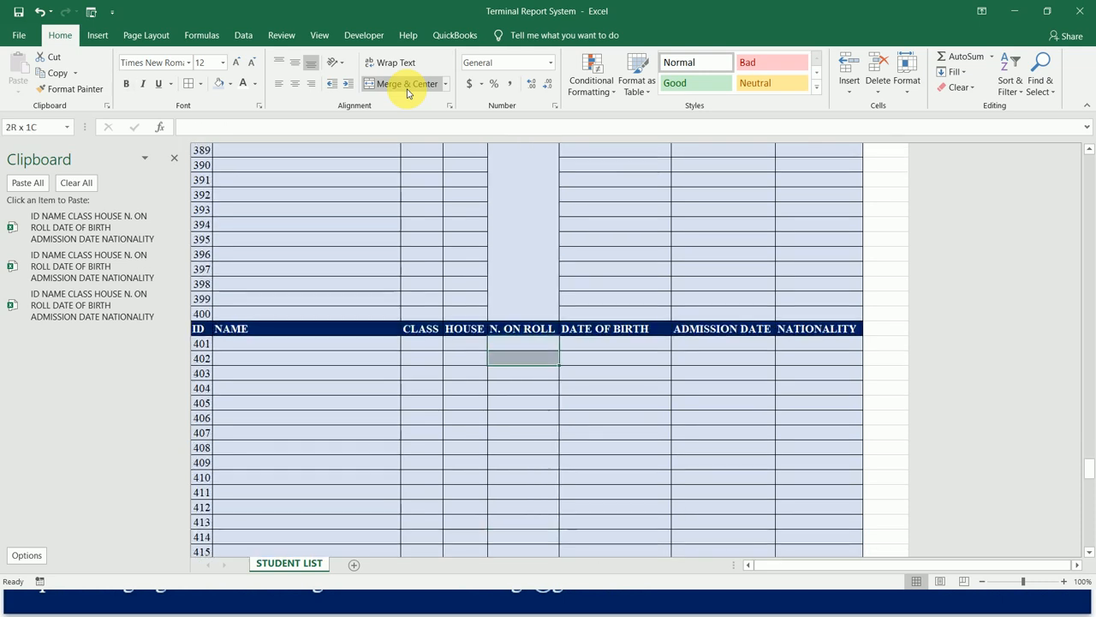
{"action": "key", "text": "shift+Down"}
{"action": "key", "text": "shift+Down"}
{"action": "key", "text": "shift+Down"}
{"action": "key", "text": "shift+Down"}
{"action": "key", "text": "shift+Down"}
{"action": "key", "text": "shift+Down"}
{"action": "key", "text": "shift+Down"}
{"action": "key", "text": "shift+Down"}
{"action": "key", "text": "shift+Down"}
{"action": "key", "text": "shift+Down"}
{"action": "key", "text": "shift+Down"}
{"action": "key", "text": "shift+Down"}
{"action": "key", "text": "shift+Down"}
{"action": "key", "text": "shift+Down"}
{"action": "key", "text": "shift+Down"}
{"action": "key", "text": "shift+Down"}
{"action": "key", "text": "shift+Down"}
{"action": "key", "text": "shift+Down"}
{"action": "key", "text": "shift+Down"}
{"action": "key", "text": "shift+Down"}
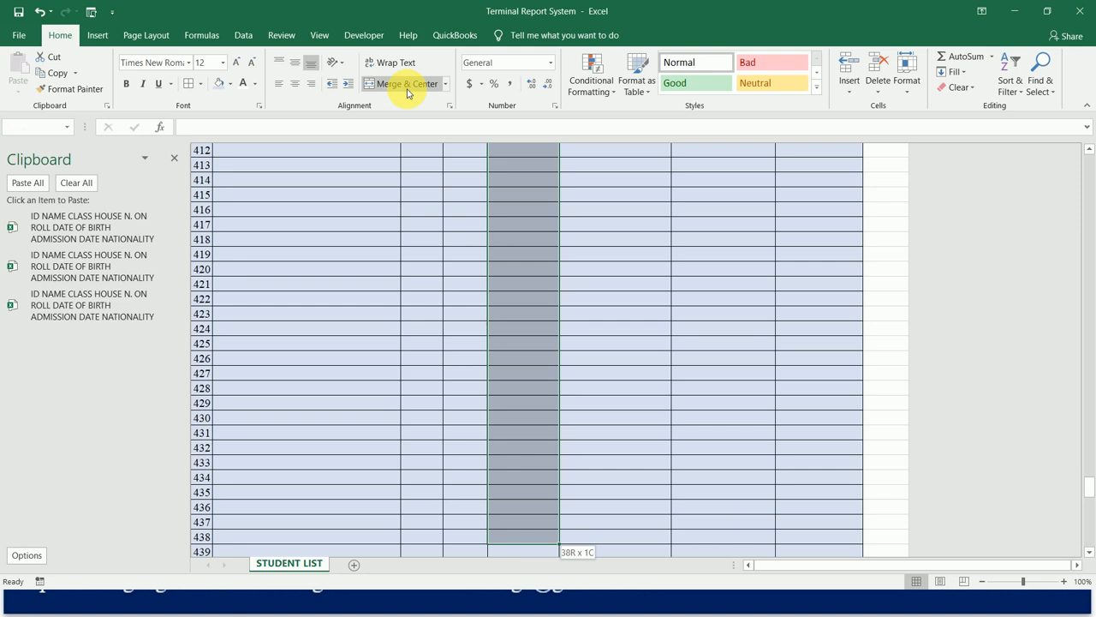
{"action": "key", "text": "shift+Down"}
{"action": "key", "text": "shift+Down"}
{"action": "key", "text": "shift+Down"}
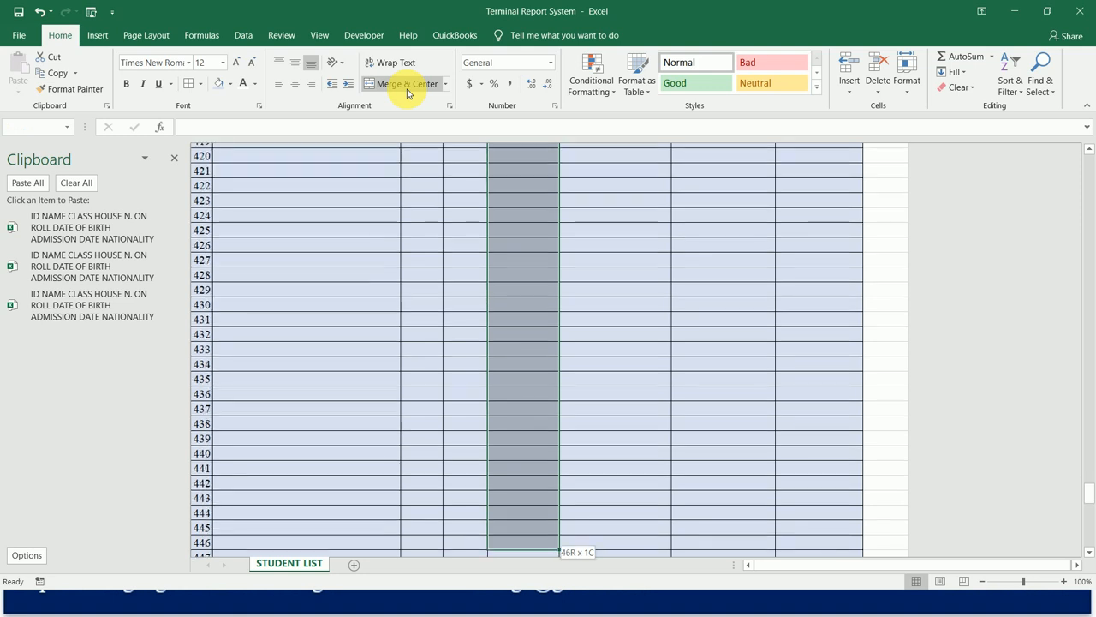
{"action": "key", "text": "shift+Down"}
{"action": "key", "text": "shift+Down"}
{"action": "key", "text": "shift+Down"}
{"action": "key", "text": "shift+Down"}
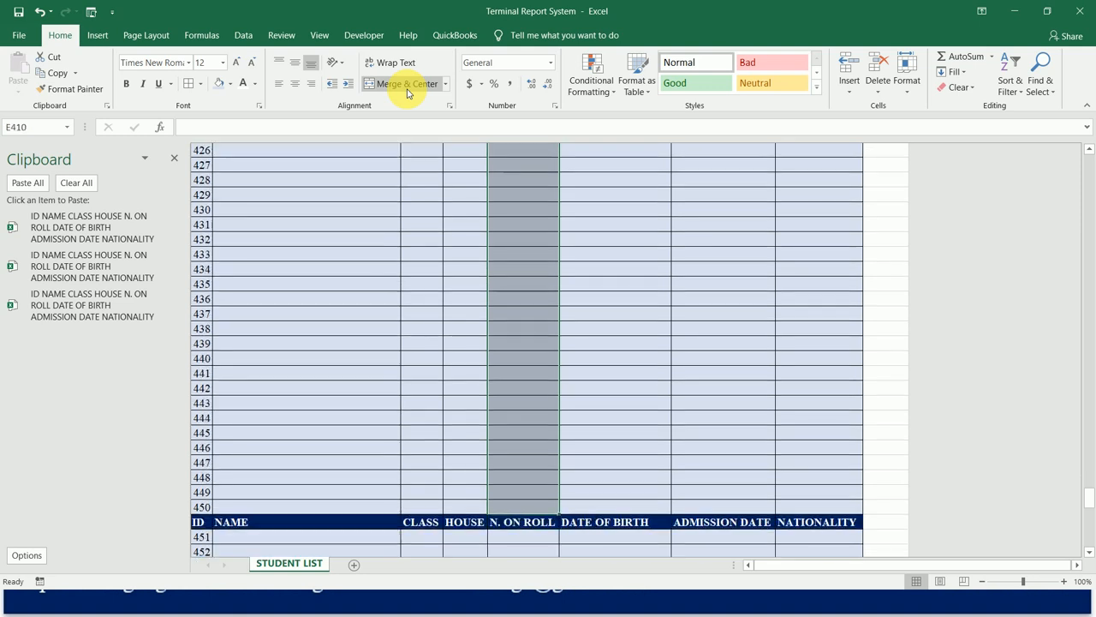
{"action": "left_click", "coordinate": [406, 84]}
Merge and center the N. ON ROLL cells E461:E510, covering IDs 451 to 500.
{"action": "key", "text": "Down"}
{"action": "key", "text": "shift+Down"}
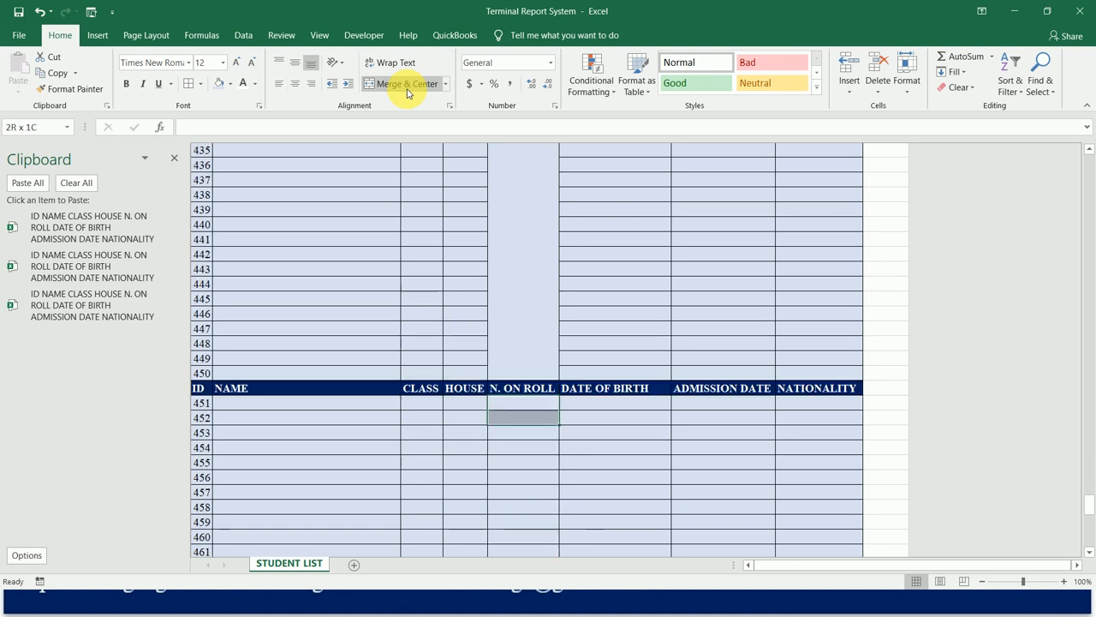
{"action": "key", "text": "shift+Down"}
{"action": "key", "text": "shift+Down"}
{"action": "key", "text": "shift+Down"}
{"action": "key", "text": "shift+Down"}
{"action": "key", "text": "shift+Down"}
{"action": "key", "text": "shift+Down"}
{"action": "key", "text": "shift+Down"}
{"action": "key", "text": "shift+Down"}
{"action": "key", "text": "shift+Down"}
{"action": "key", "text": "shift+Down"}
{"action": "key", "text": "shift+Down"}
{"action": "key", "text": "shift+Down"}
{"action": "key", "text": "shift+Down"}
{"action": "key", "text": "shift+Down"}
{"action": "key", "text": "shift+Down"}
{"action": "key", "text": "shift+Down"}
{"action": "key", "text": "shift+Down"}
{"action": "key", "text": "shift+Down"}
{"action": "key", "text": "shift+Down"}
{"action": "key", "text": "shift+Down"}
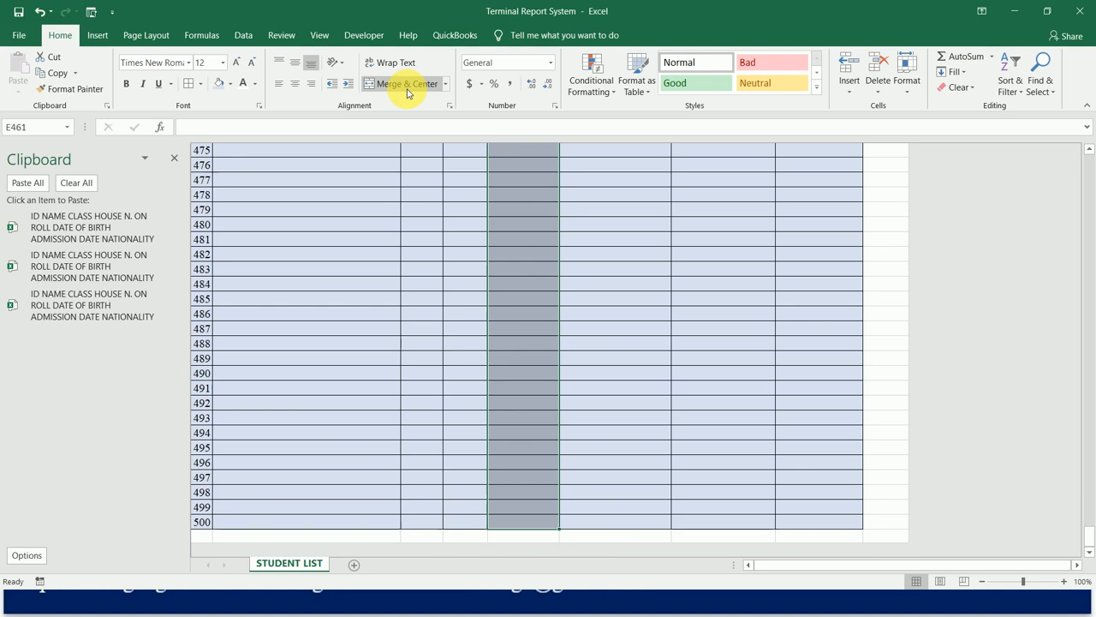
{"action": "left_click", "coordinate": [406, 84]}
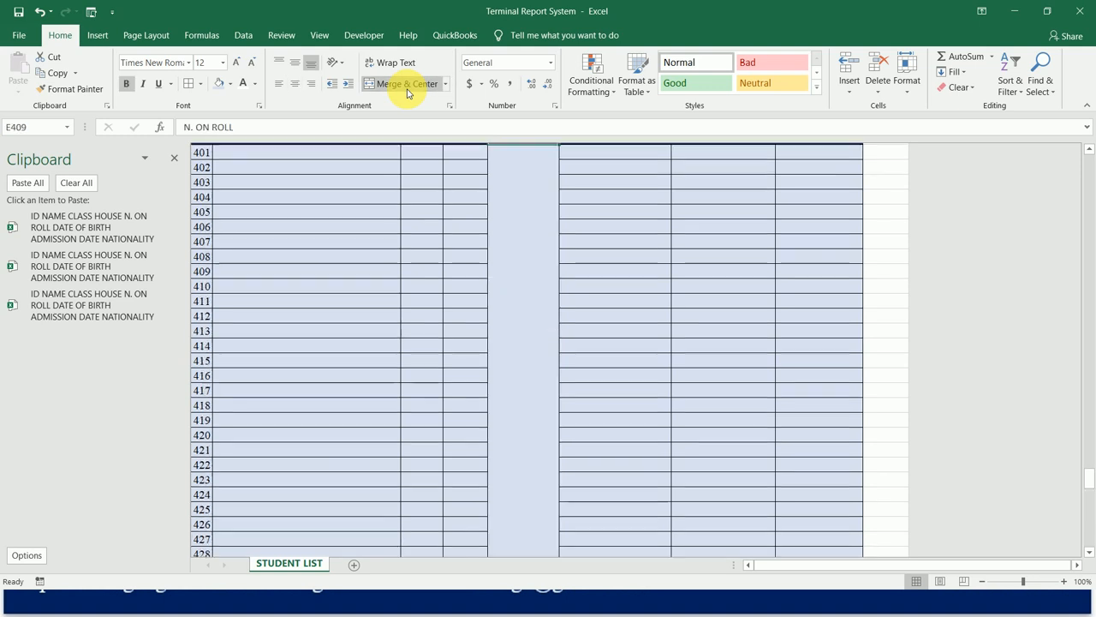
Return to the start of the student list and select the merged N. ON ROLL cell E2 beside IDs 1 to 50.
{"action": "key", "text": "ctrl+Up"}
{"action": "key", "text": "ctrl+Up"}
{"action": "key", "text": "ctrl+Up"}
{"action": "key", "text": "ctrl+Up"}
{"action": "key", "text": "ctrl+Up"}
{"action": "key", "text": "ctrl+Up"}
{"action": "key", "text": "ctrl+Up"}
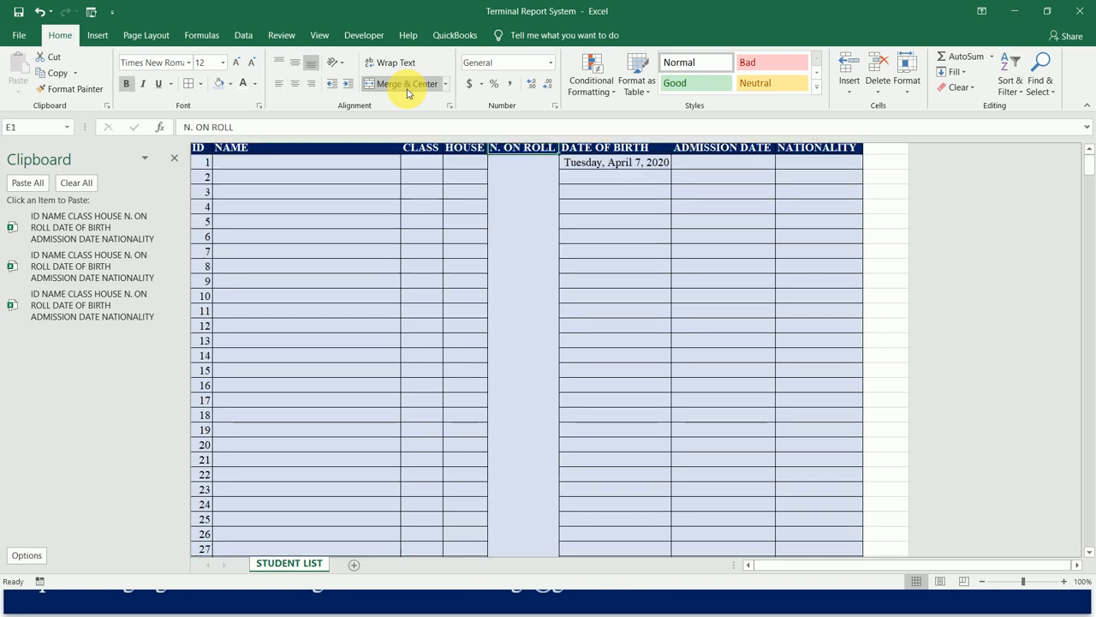
{"action": "key", "text": "Down"}
{"action": "key", "text": "Up"}
{"action": "key", "text": "Down"}
{"action": "key", "text": "Left"}
{"action": "key", "text": "Left"}
{"action": "key", "text": "Left"}
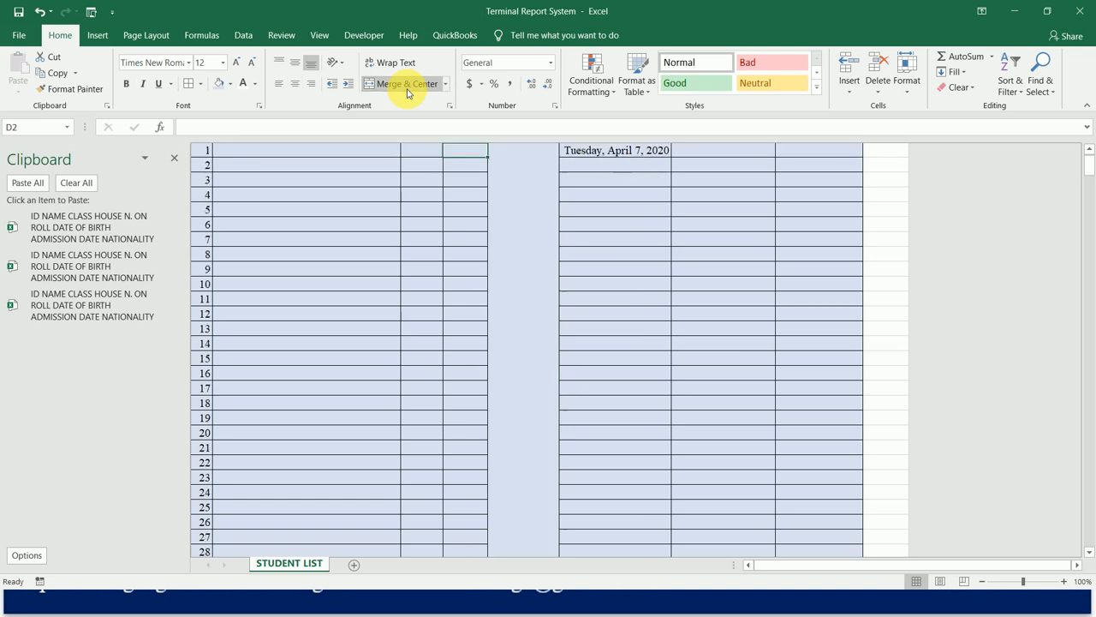
{"action": "key", "text": "Up"}
{"action": "key", "text": "Right"}
{"action": "key", "text": "Right"}
{"action": "key", "text": "Right"}
{"action": "key", "text": "Down"}
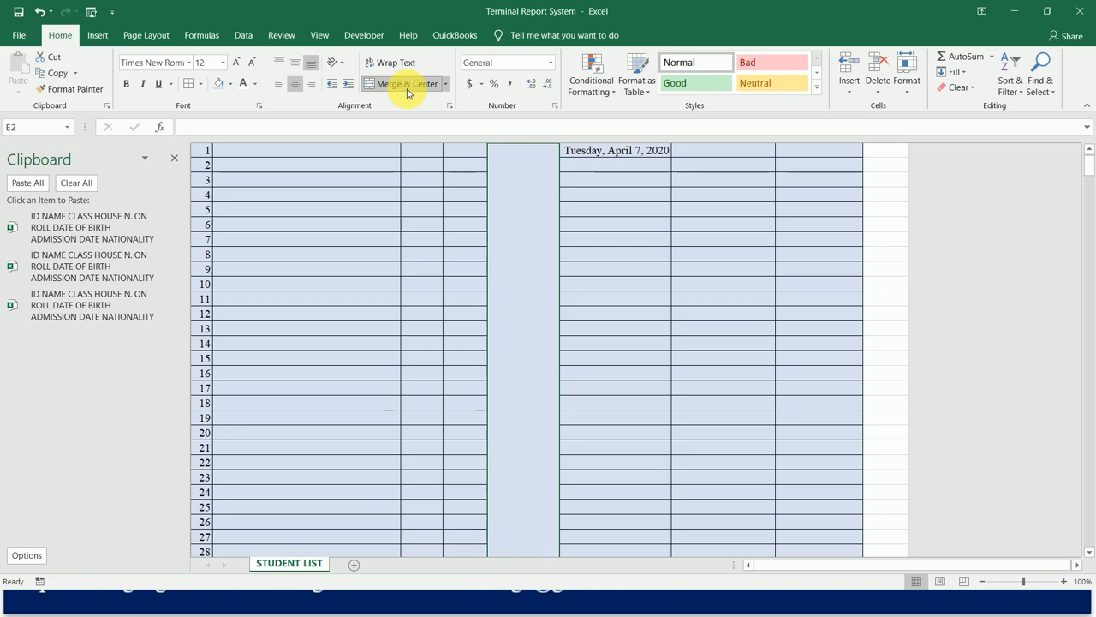
Start inserting a function in cell E2, search the functions for COUNT and choose COUNTA.
{"action": "left_click", "coordinate": [190, 37]}
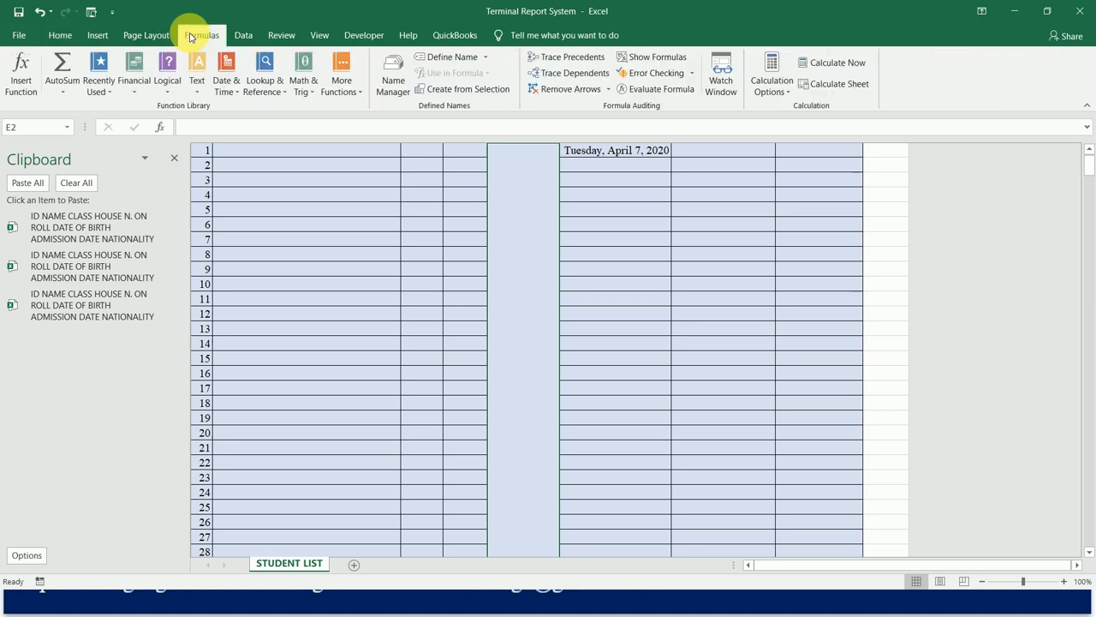
{"action": "left_click", "coordinate": [24, 79]}
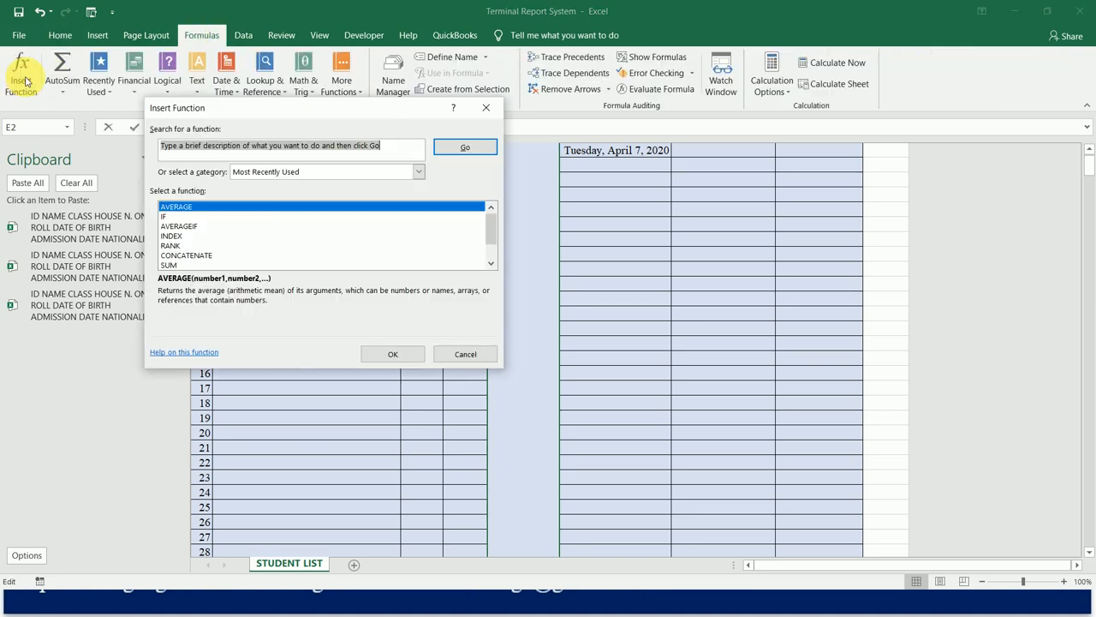
{"action": "left_click_drag", "start_coordinate": [394, 112], "coordinate": [617, 130]}
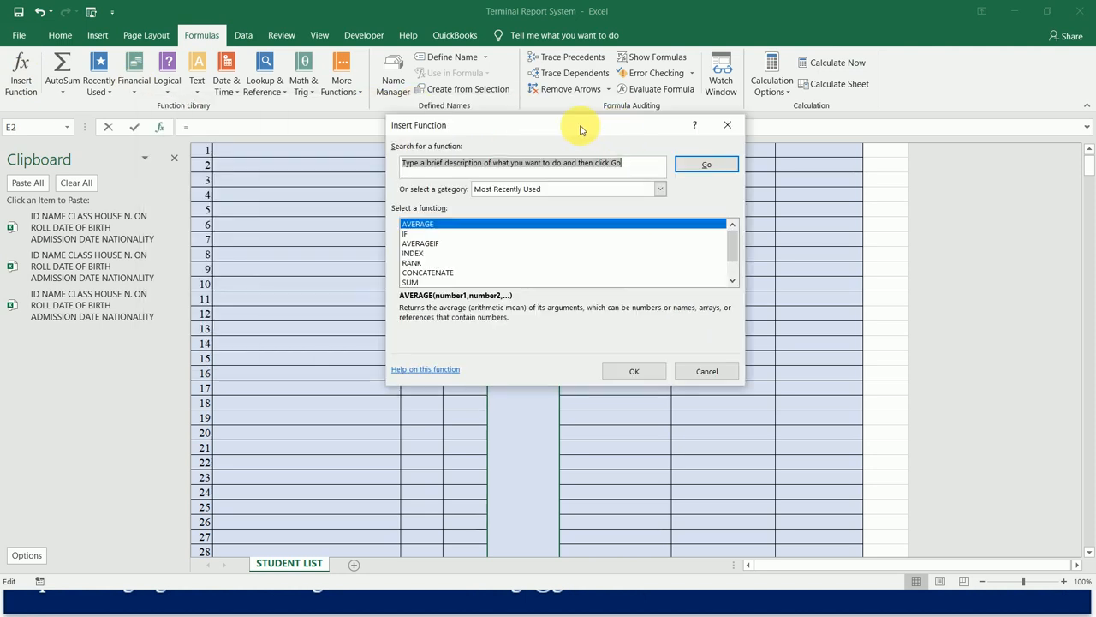
{"action": "left_click_drag", "start_coordinate": [579, 128], "coordinate": [783, 124]}
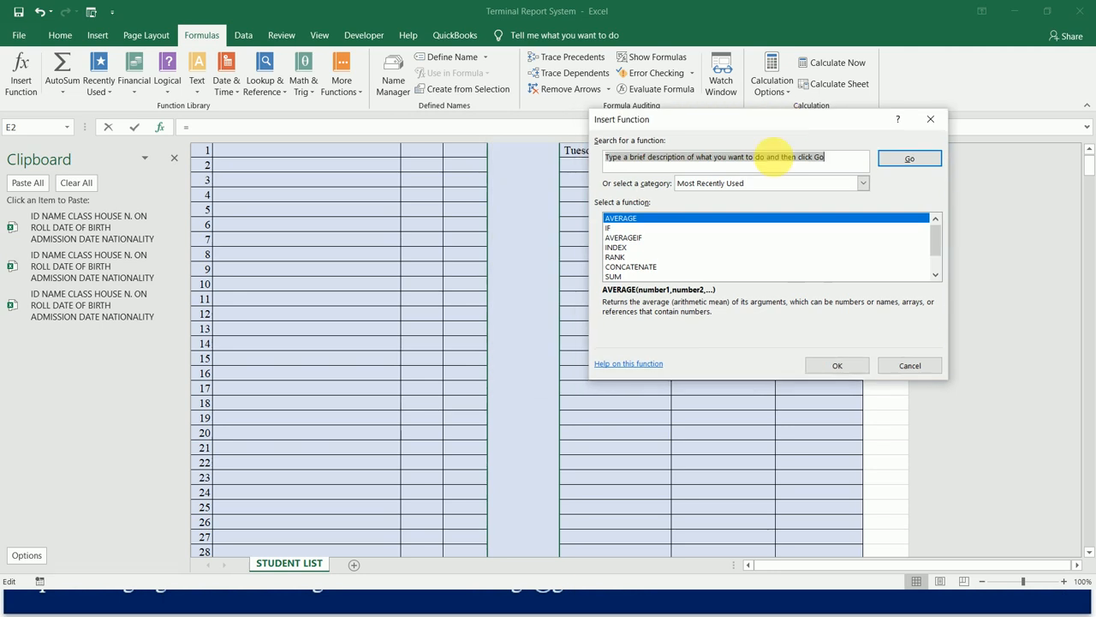
{"action": "type", "text": "COU"}
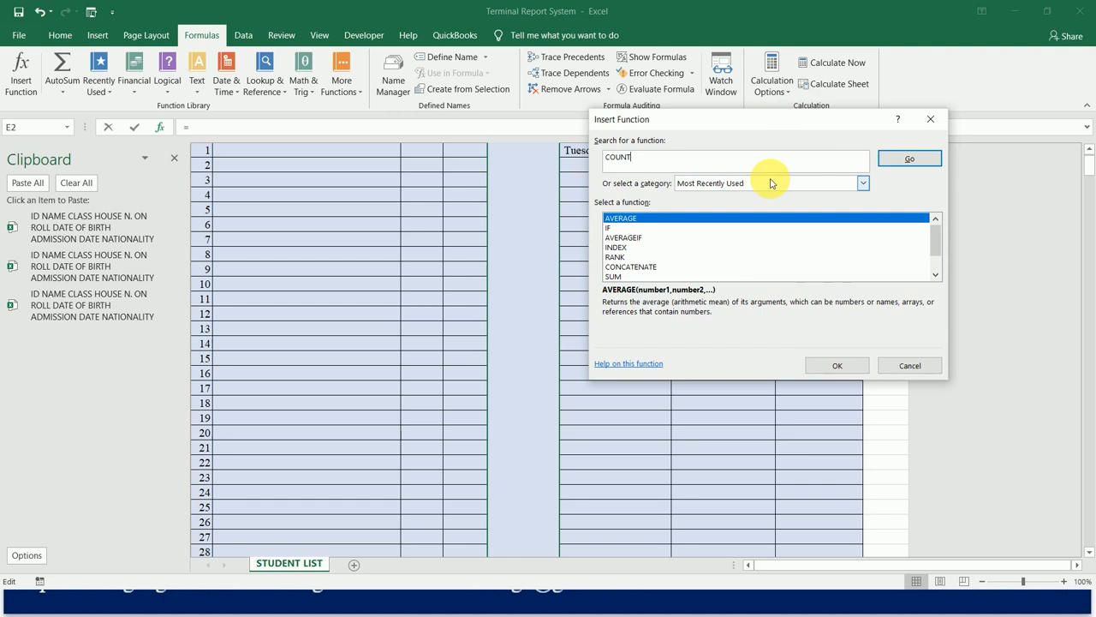
{"action": "type", "text": "NT"}
{"action": "left_click", "coordinate": [911, 163]}
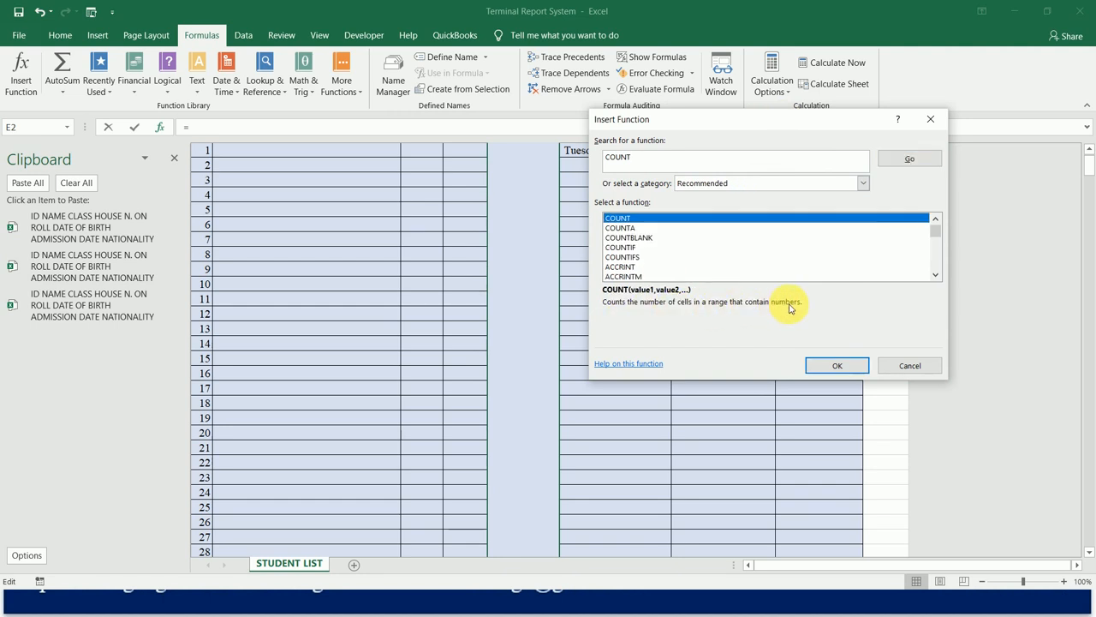
{"action": "left_click", "coordinate": [623, 228]}
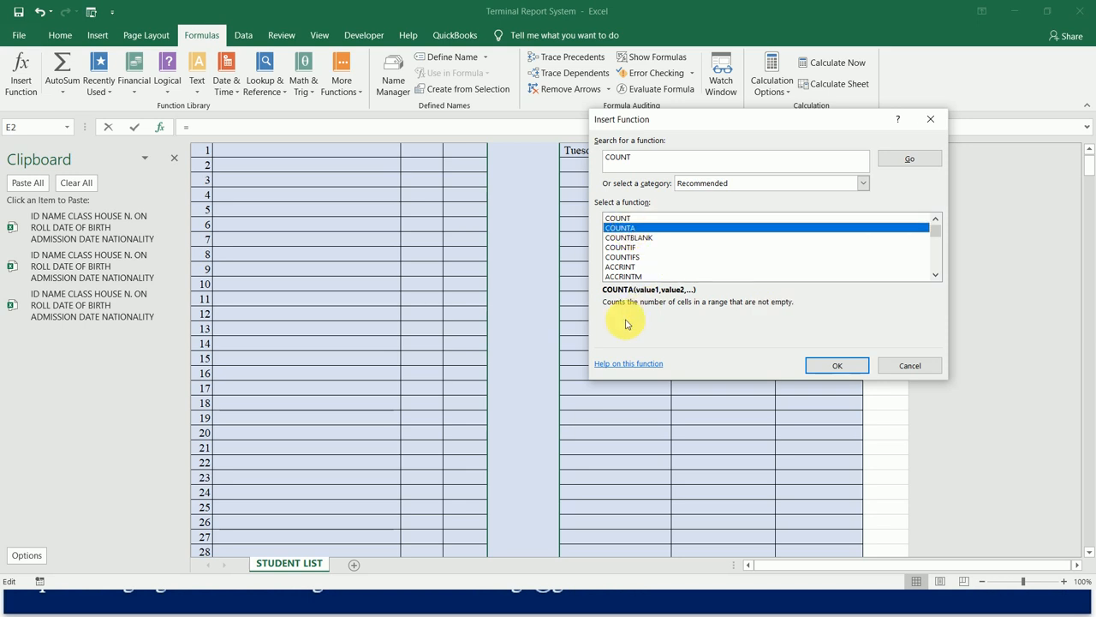
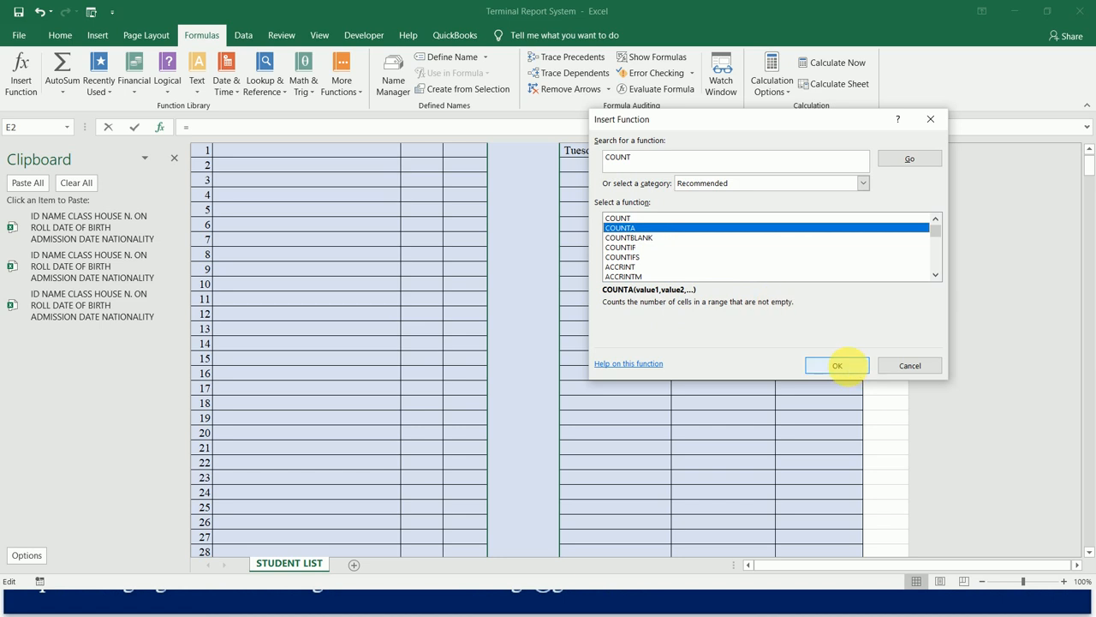
Set the COUNTA range for cell E2 to B2:B51, covering the NAME cells of IDs 1 to 50.
{"action": "left_click", "coordinate": [837, 365]}
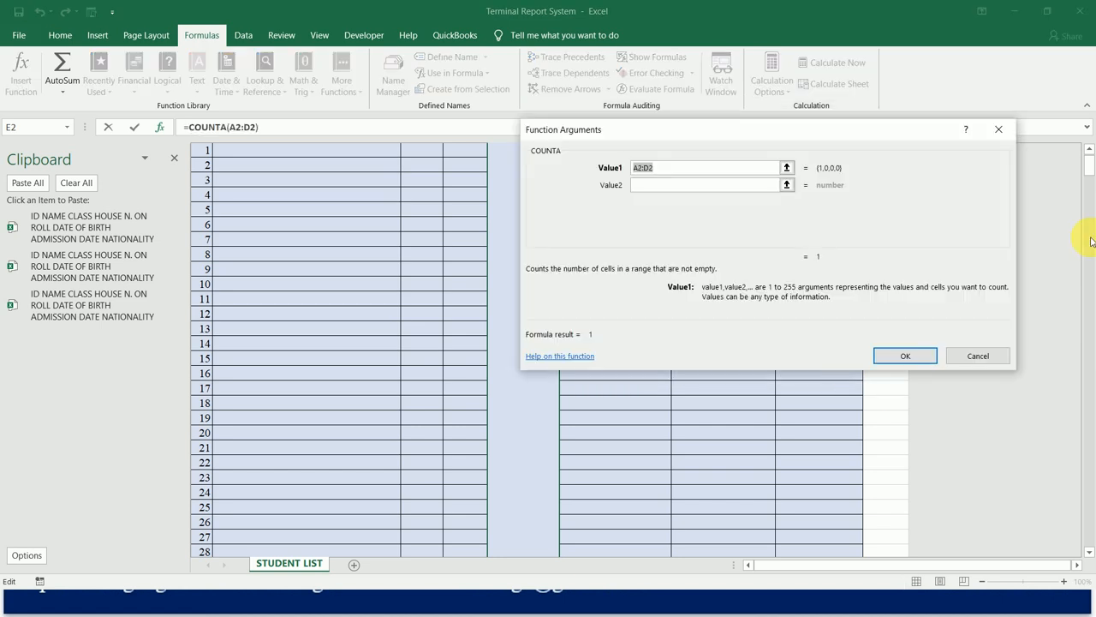
{"action": "scroll", "coordinate": [1090, 165], "scroll_direction": "up", "scroll_amount": 1}
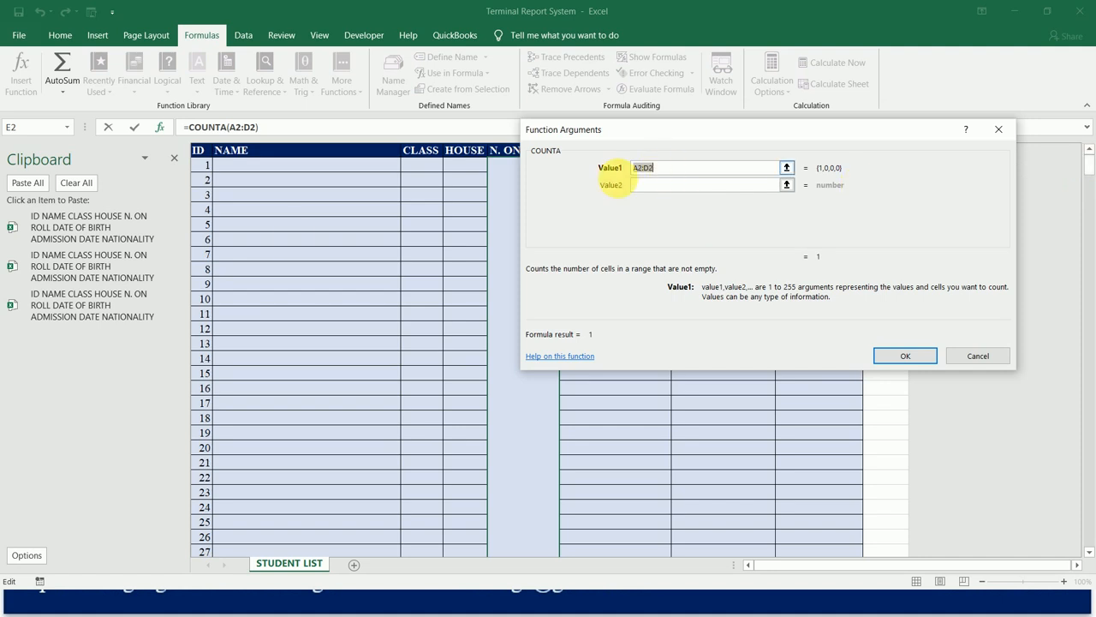
{"action": "left_click_drag", "start_coordinate": [314, 164], "coordinate": [316, 167]}
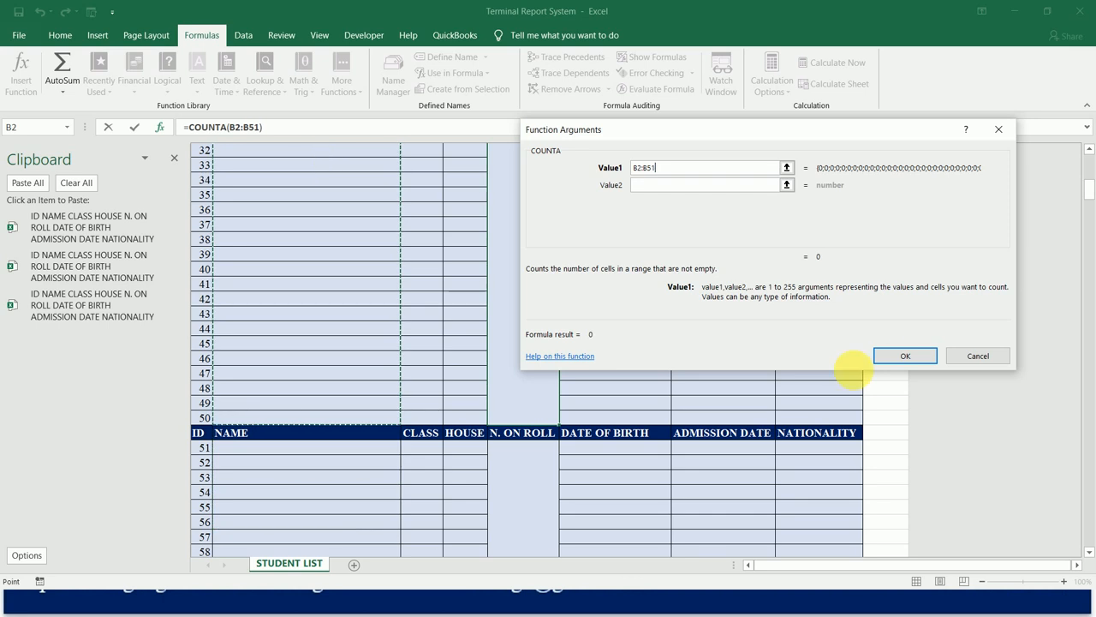
{"action": "left_click", "coordinate": [905, 356]}
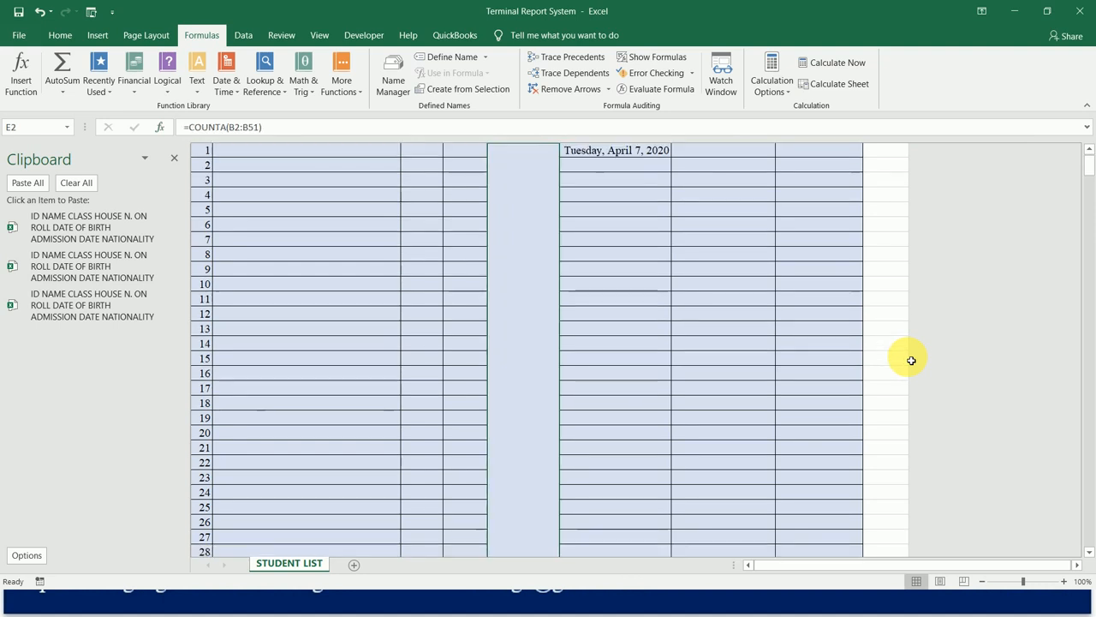
Enter the first student's full name in NAME cell B2, beside ID 1.
{"action": "key", "text": "Up"}
{"action": "key", "text": "Down"}
{"action": "key", "text": "Left"}
{"action": "key", "text": "Left"}
{"action": "key", "text": "Left"}
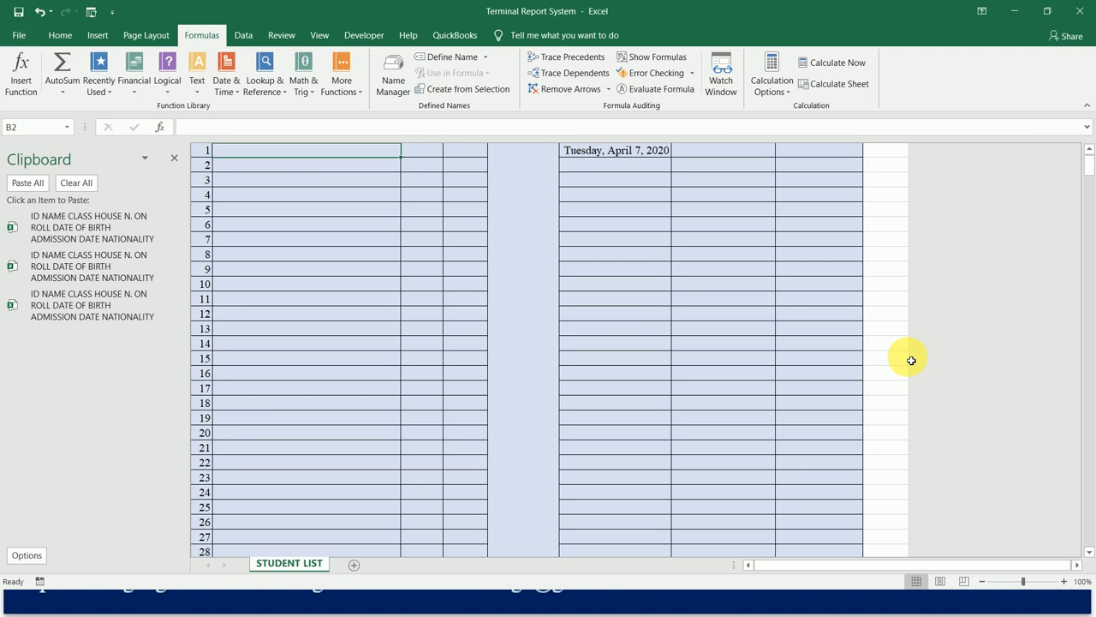
{"action": "type", "text": "El"}
{"action": "key", "text": "BackSpace"}
{"action": "key", "text": "BackSpace"}
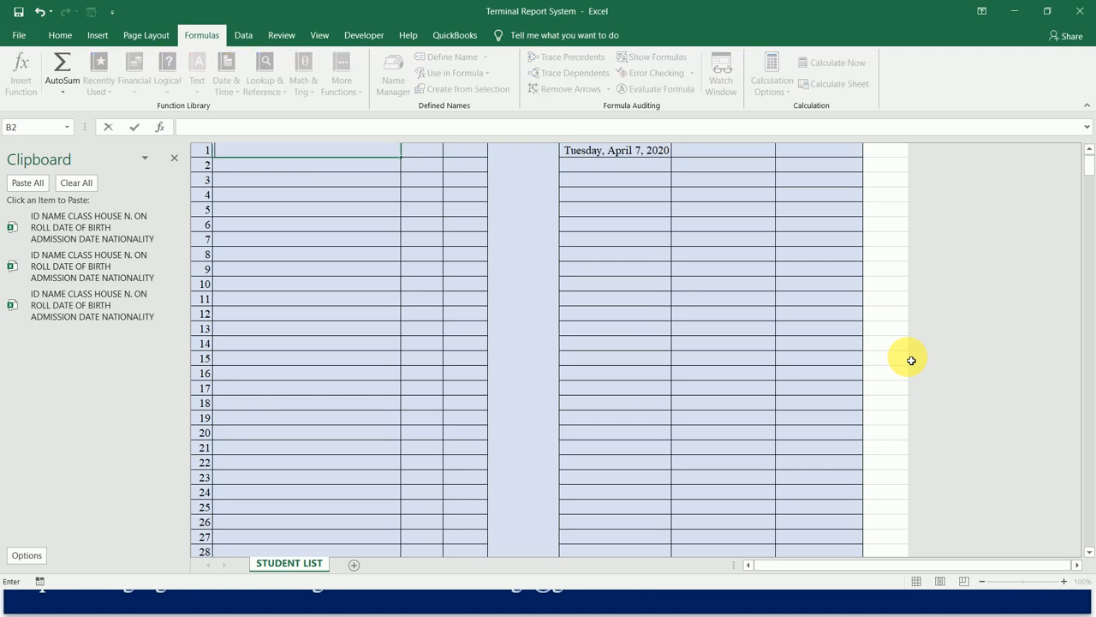
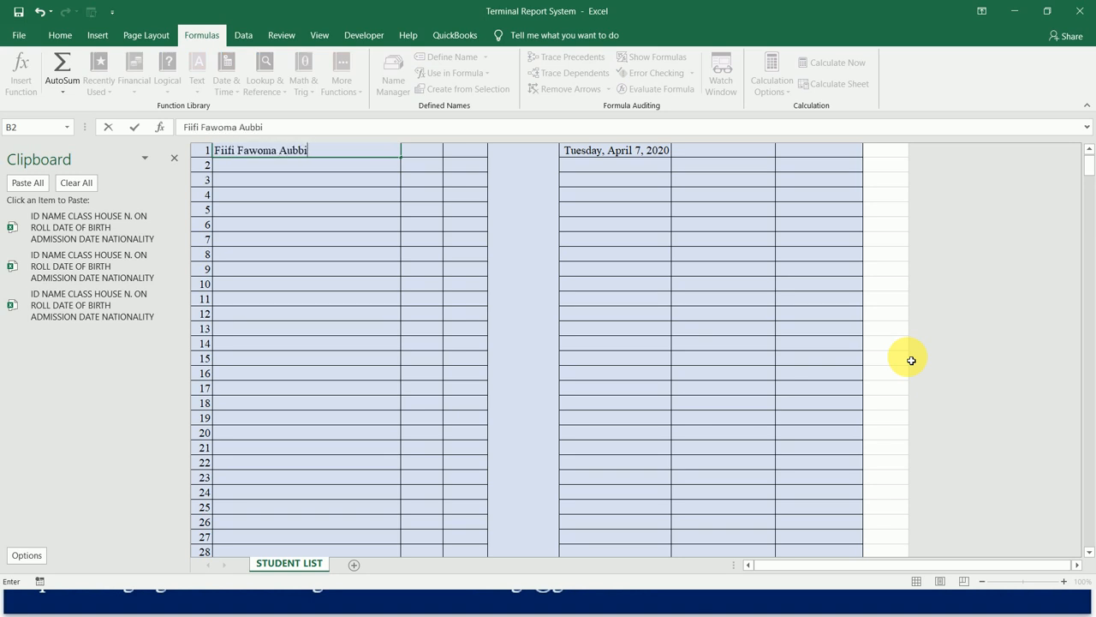
{"action": "key", "text": "Return"}
Check the student count in the merged N. ON ROLL cell for IDs 1 to 50.
{"action": "key", "text": "Down"}
{"action": "key", "text": "Right"}
{"action": "key", "text": "Right"}
{"action": "key", "text": "Right"}
{"action": "key", "text": "Down"}
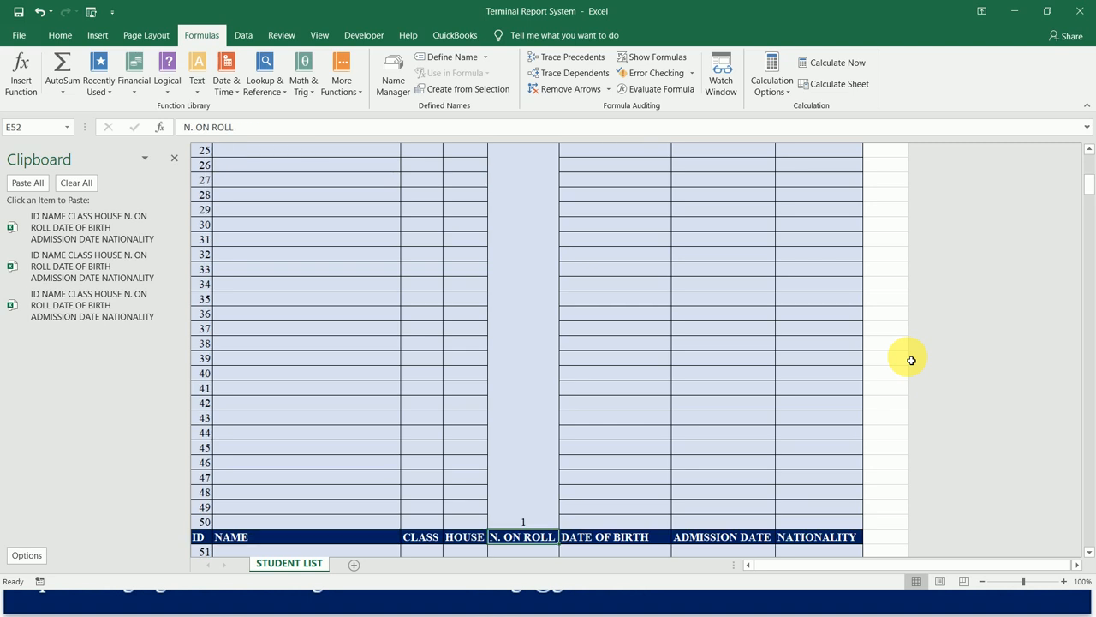
{"action": "key", "text": "Up"}
{"action": "key", "text": "Down"}
{"action": "key", "text": "Up"}
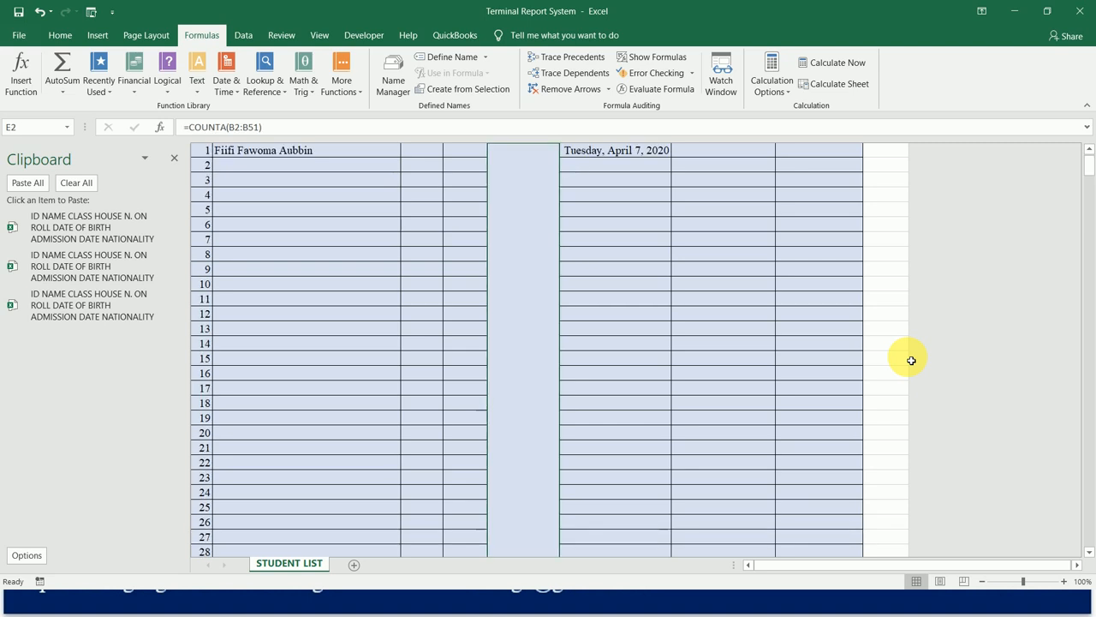
Enlarge the count in merged cell E2 to font size 72 and align it to the top of the cell.
{"action": "left_click", "coordinate": [60, 35]}
{"action": "left_click", "coordinate": [294, 63]}
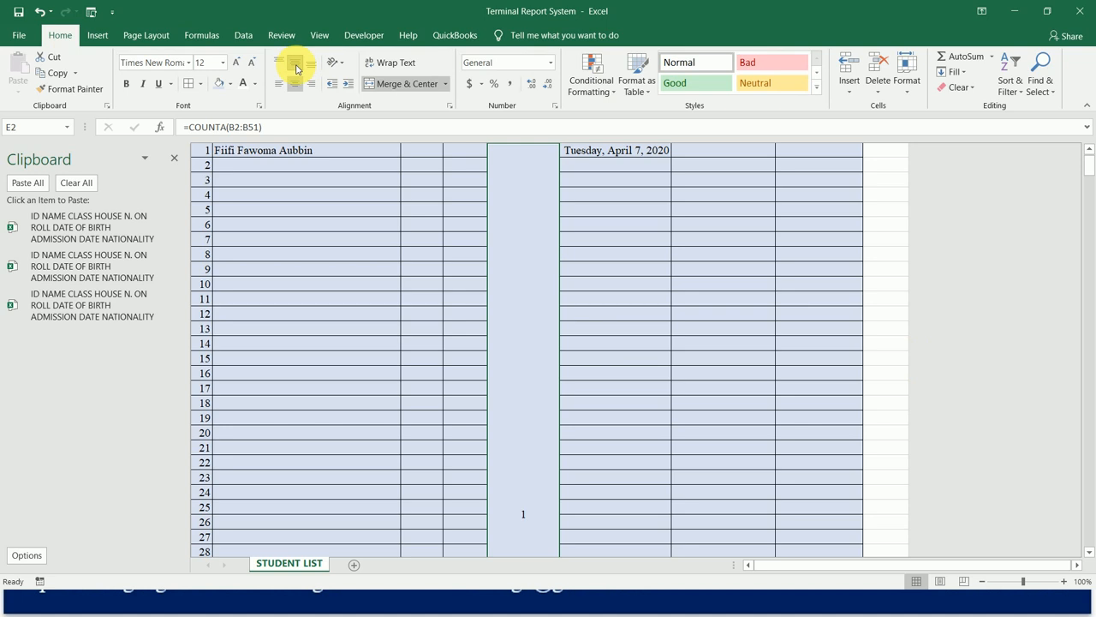
{"action": "left_click", "coordinate": [237, 62]}
{"action": "left_click", "coordinate": [237, 64]}
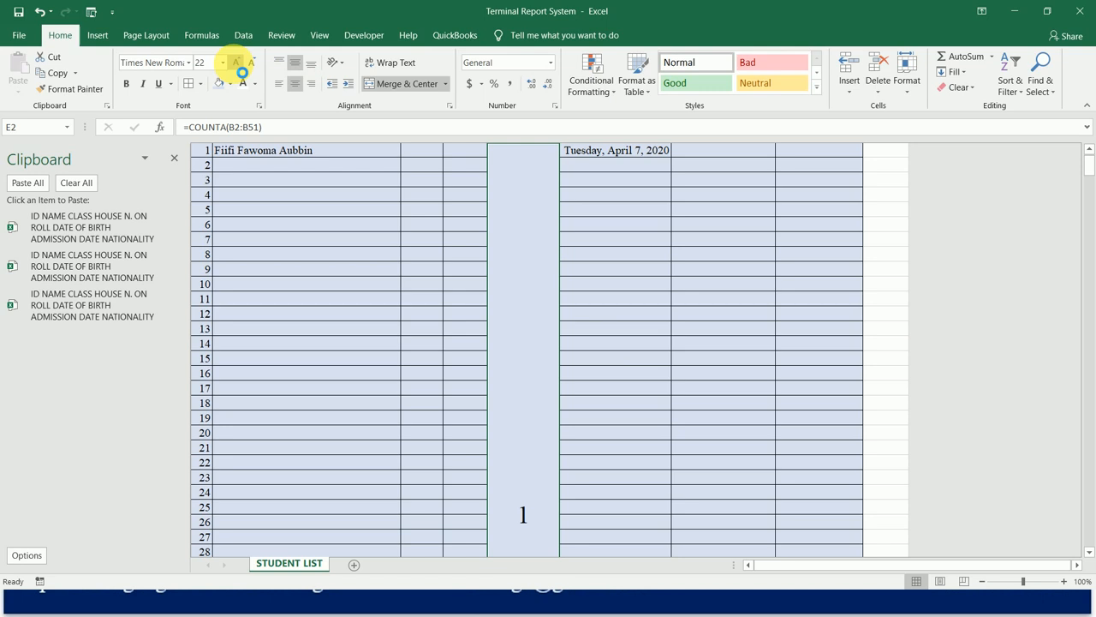
{"action": "left_click", "coordinate": [237, 65]}
{"action": "left_click", "coordinate": [237, 64]}
{"action": "left_click", "coordinate": [237, 64]}
{"action": "left_click", "coordinate": [237, 64]}
{"action": "left_click", "coordinate": [238, 64]}
{"action": "left_click", "coordinate": [237, 64]}
{"action": "left_click", "coordinate": [278, 63]}
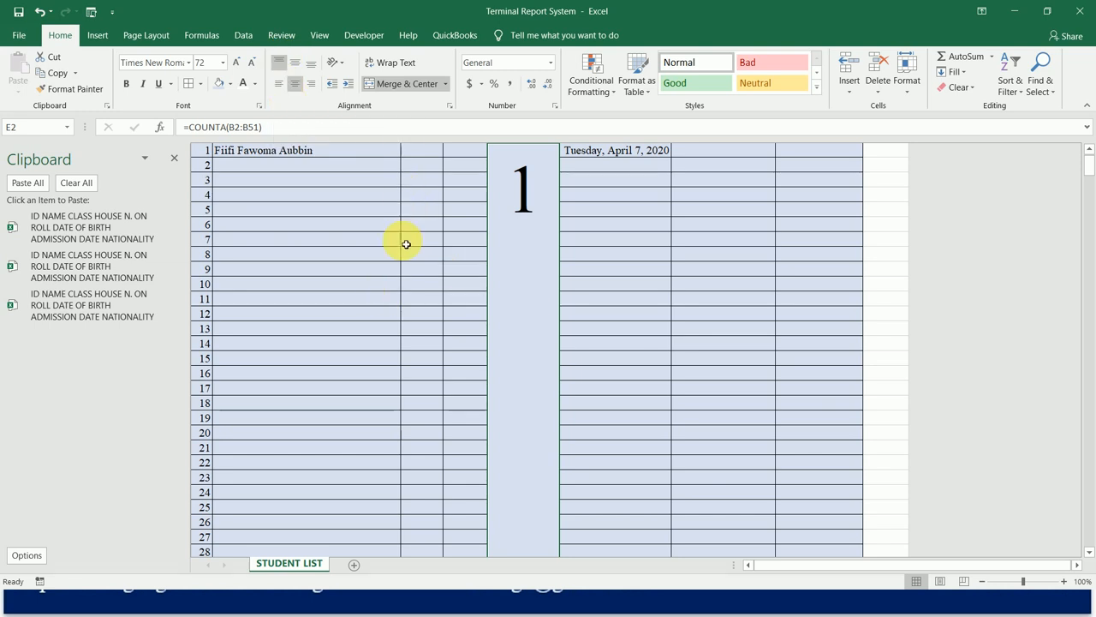
Enter the second student's full name in NAME cell B3, beside ID 2.
{"action": "left_click", "coordinate": [347, 164]}
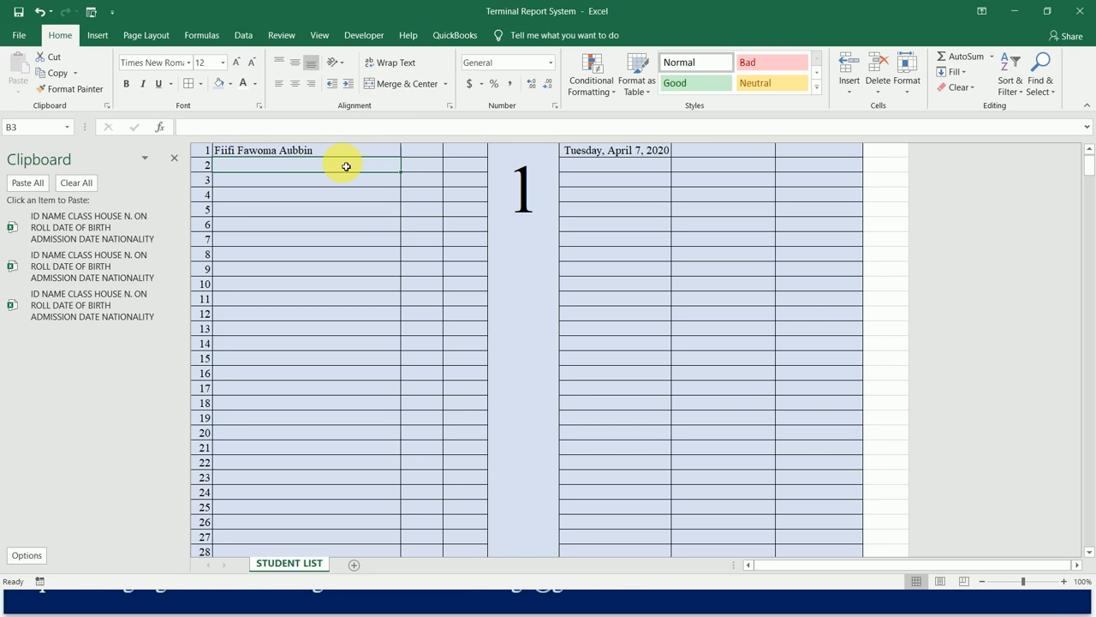
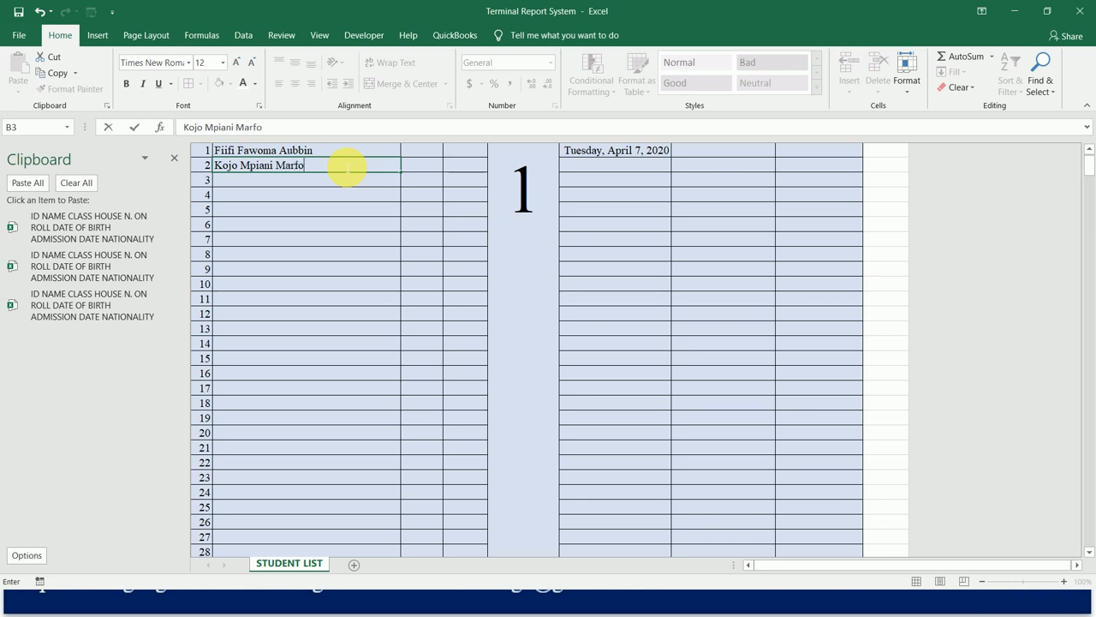
{"action": "key", "text": "Return"}
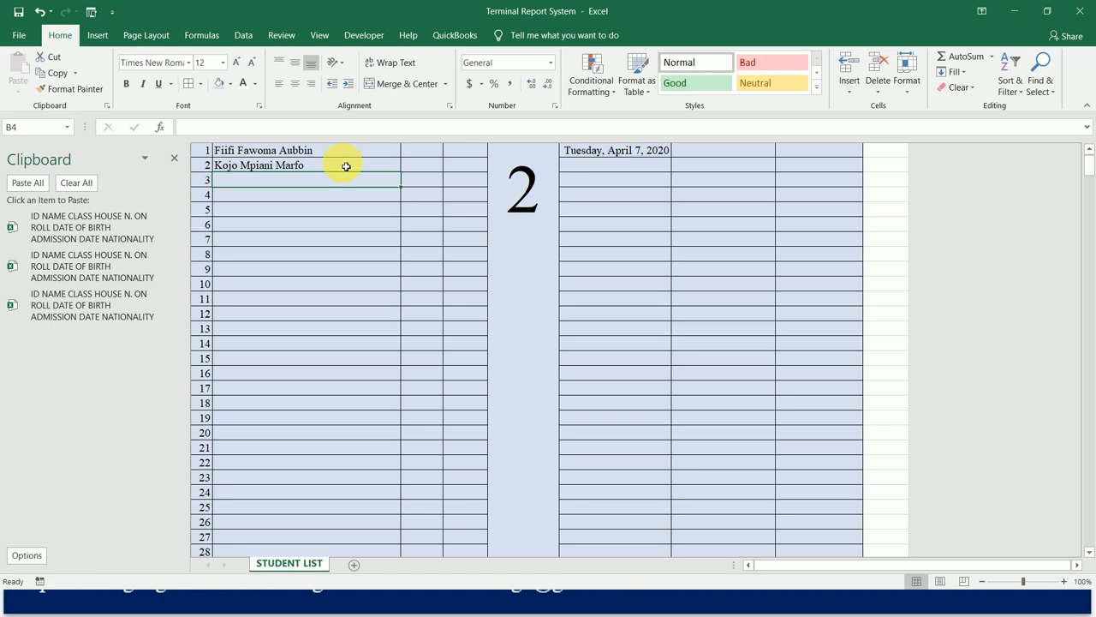
Copy the formula text =COUNTA(B2:B51) from the merged N. ON ROLL cell E2.
{"action": "key", "text": "Up"}
{"action": "key", "text": "Up"}
{"action": "key", "text": "Right"}
{"action": "key", "text": "Right"}
{"action": "key", "text": "Right"}
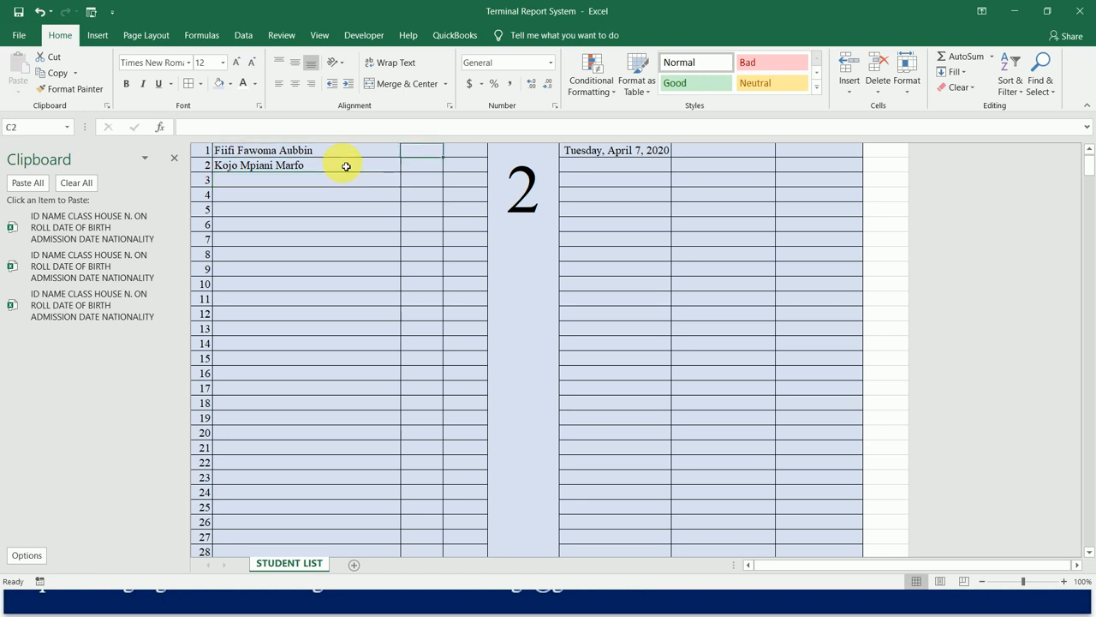
{"action": "key", "text": "Up"}
{"action": "key", "text": "Down"}
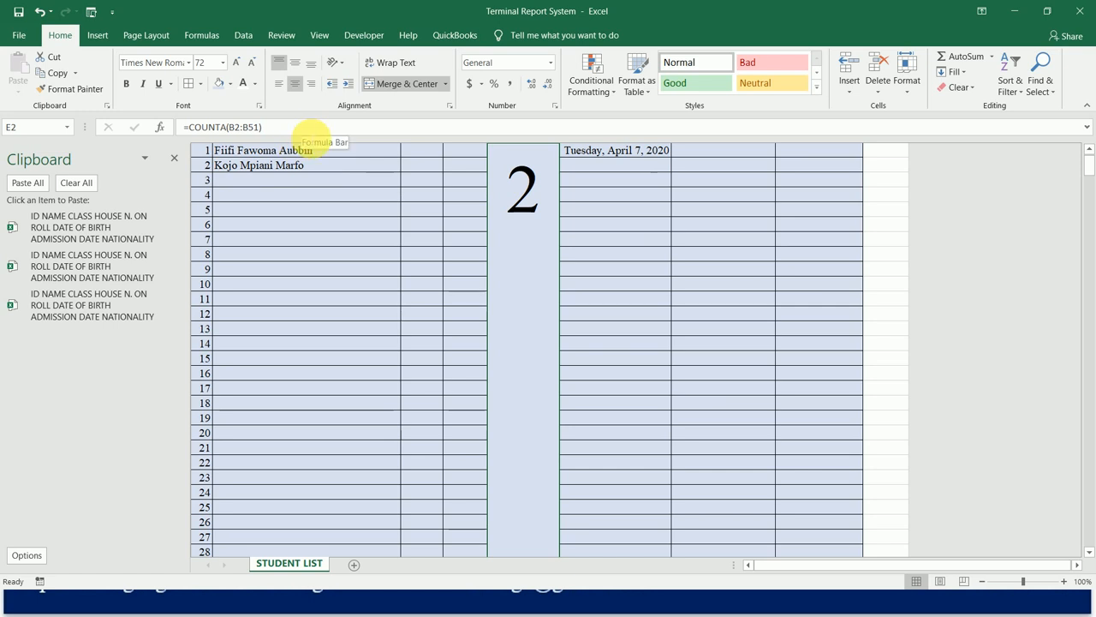
{"action": "left_click_drag", "start_coordinate": [299, 130], "coordinate": [176, 127]}
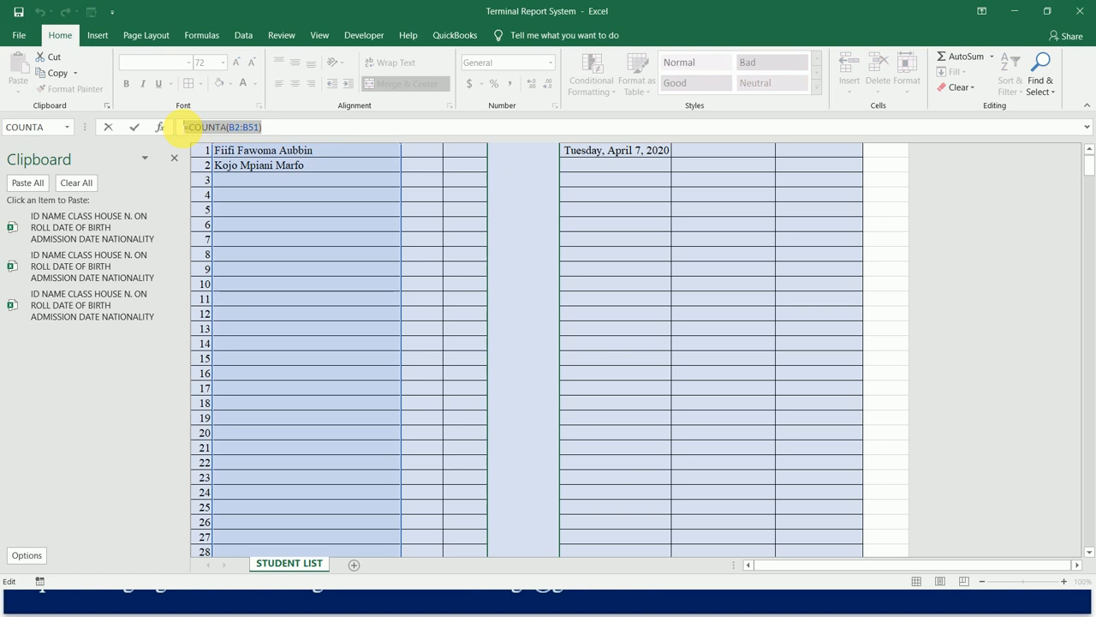
{"action": "key", "text": "ctrl+c"}
{"action": "key", "text": "Escape"}
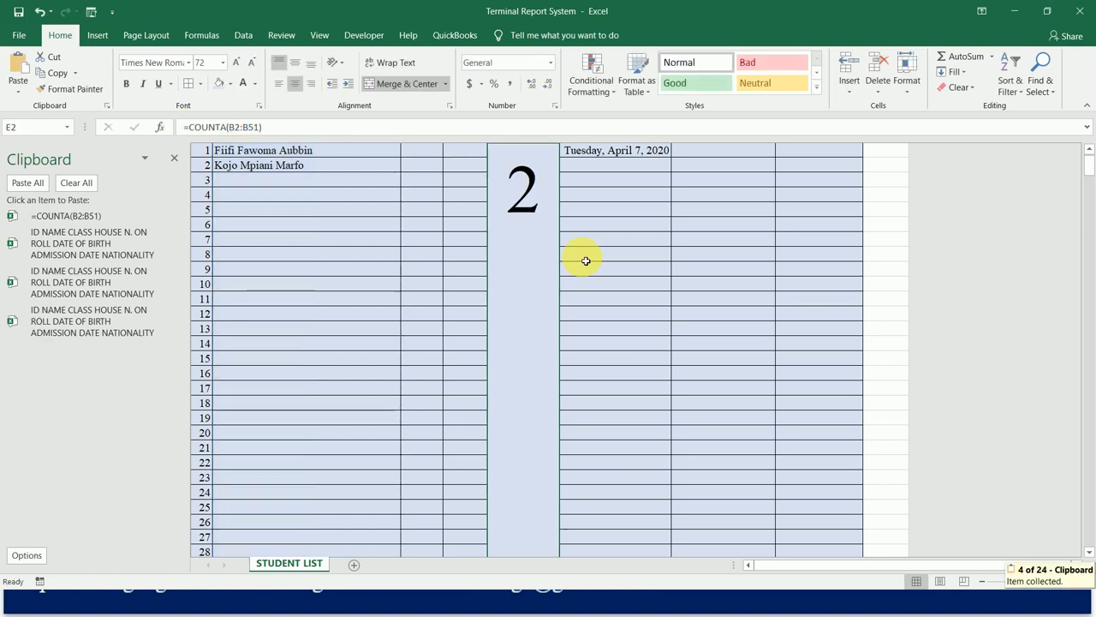
Try to paste the copied COUNTA formula into the merged N. ON ROLL cell E53 for IDs 51 to 100.
{"action": "key", "text": "Down"}
{"action": "key", "text": "Down"}
{"action": "key", "text": "Up"}
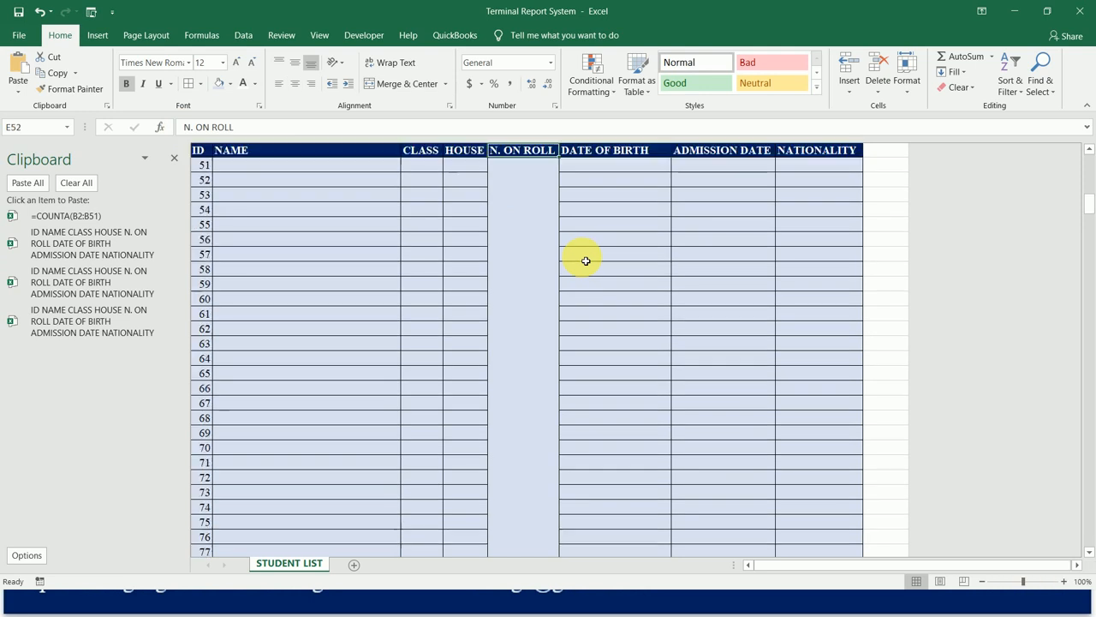
{"action": "key", "text": "Up"}
{"action": "key", "text": "Down"}
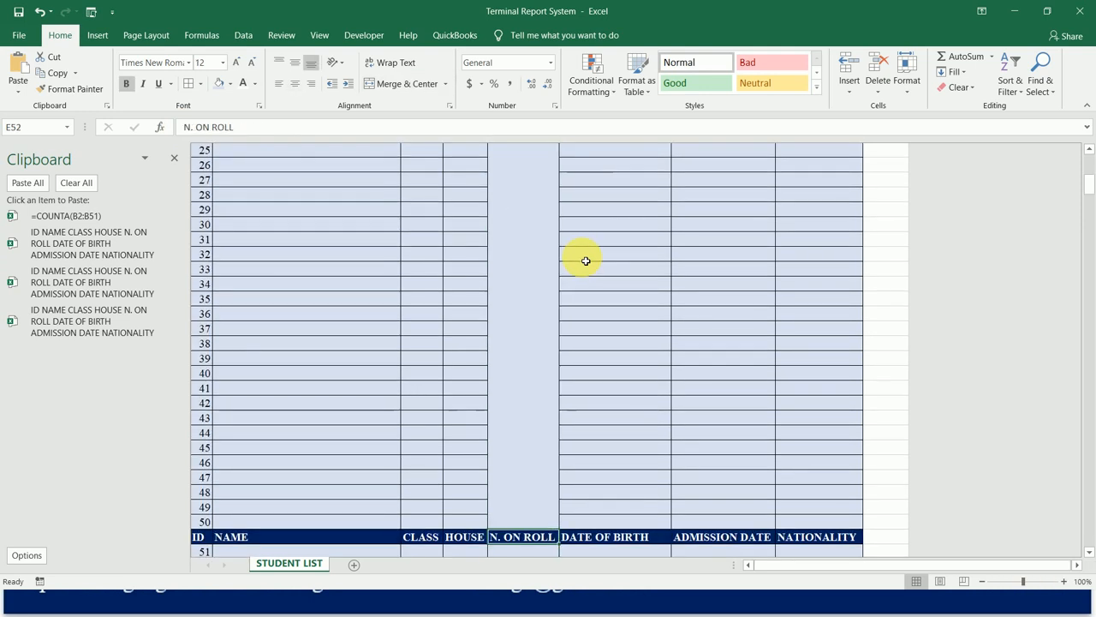
{"action": "key", "text": "Down"}
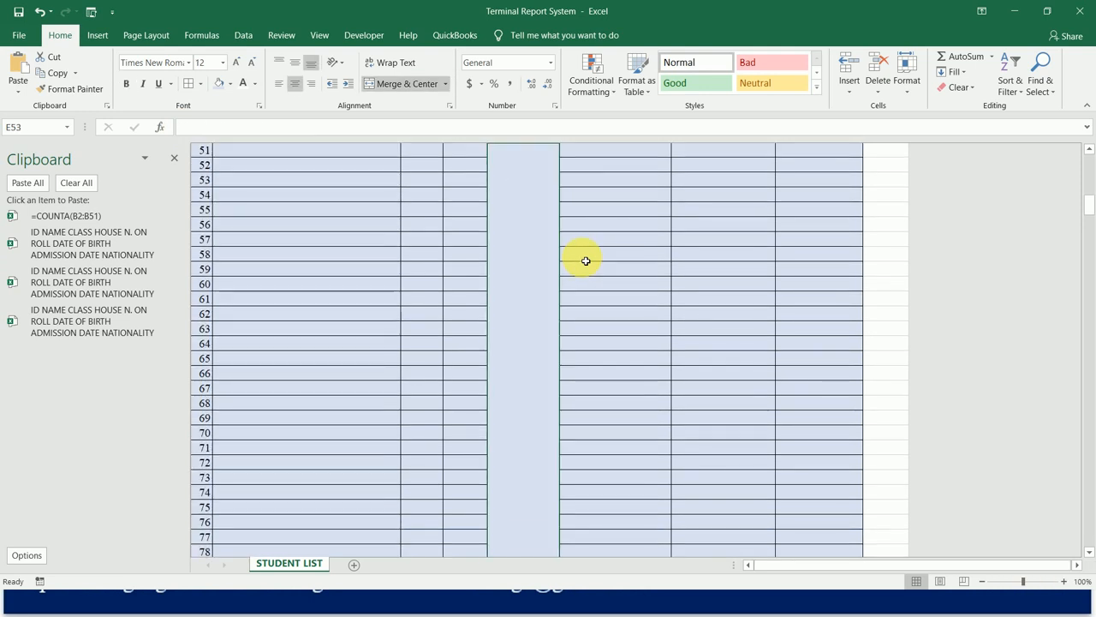
{"action": "key", "text": "ctrl+v"}
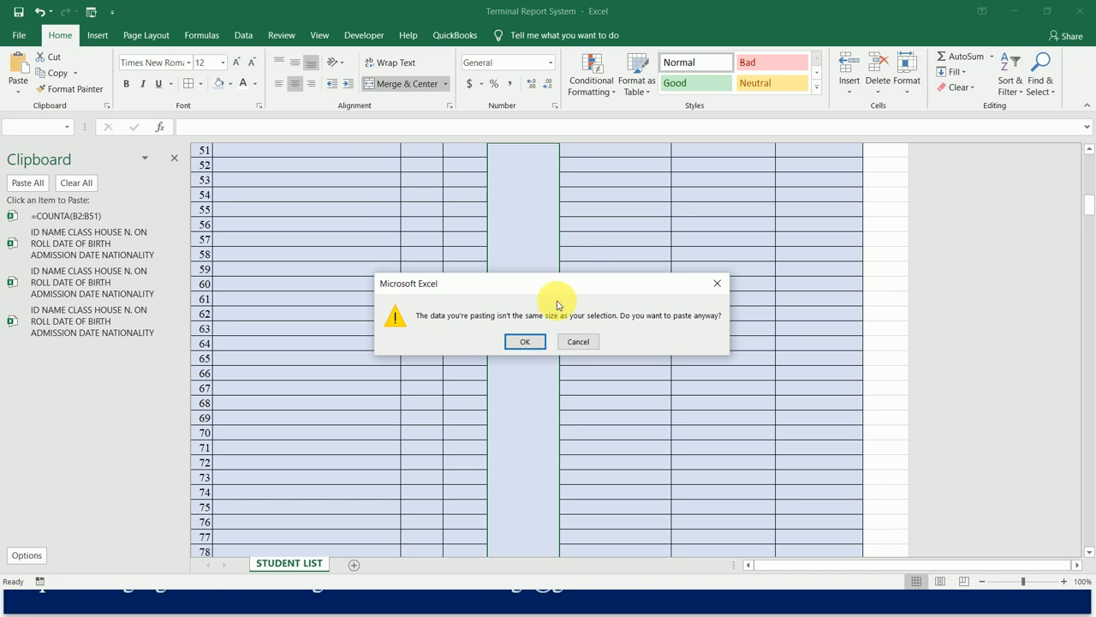
{"action": "left_click", "coordinate": [529, 342]}
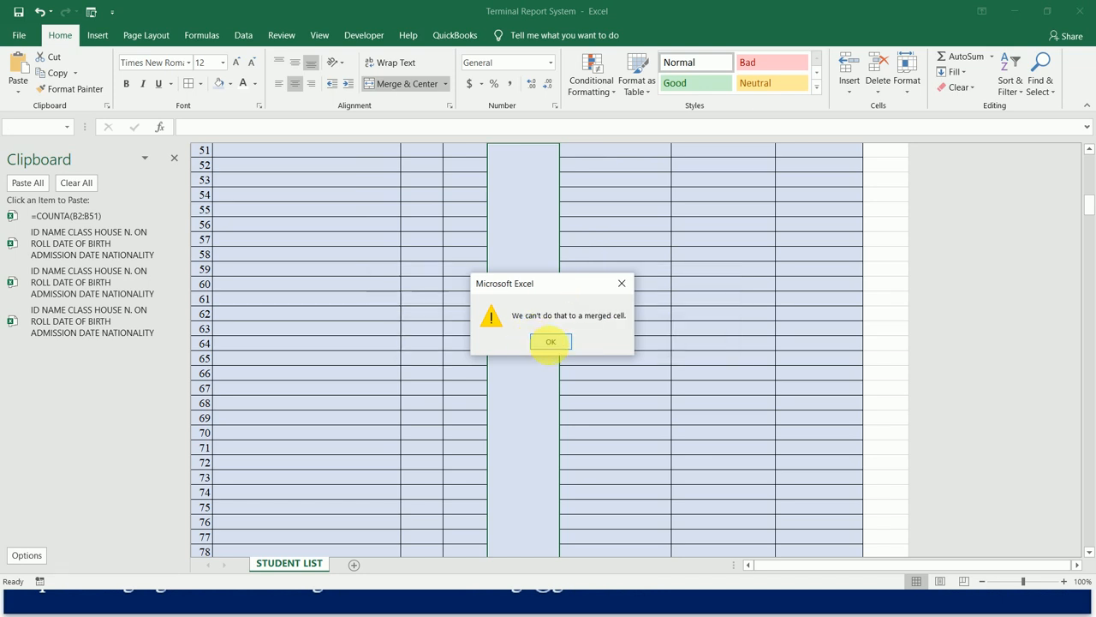
{"action": "left_click", "coordinate": [549, 343]}
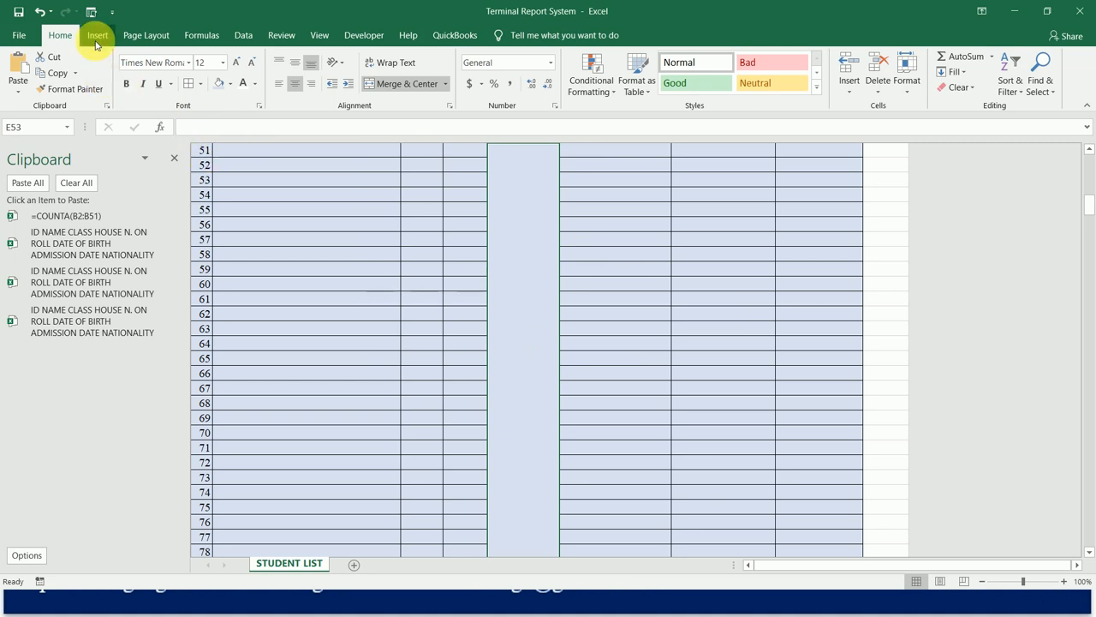
Start inserting the COUNTA function in the merged N. ON ROLL cell E53.
{"action": "left_click", "coordinate": [182, 40]}
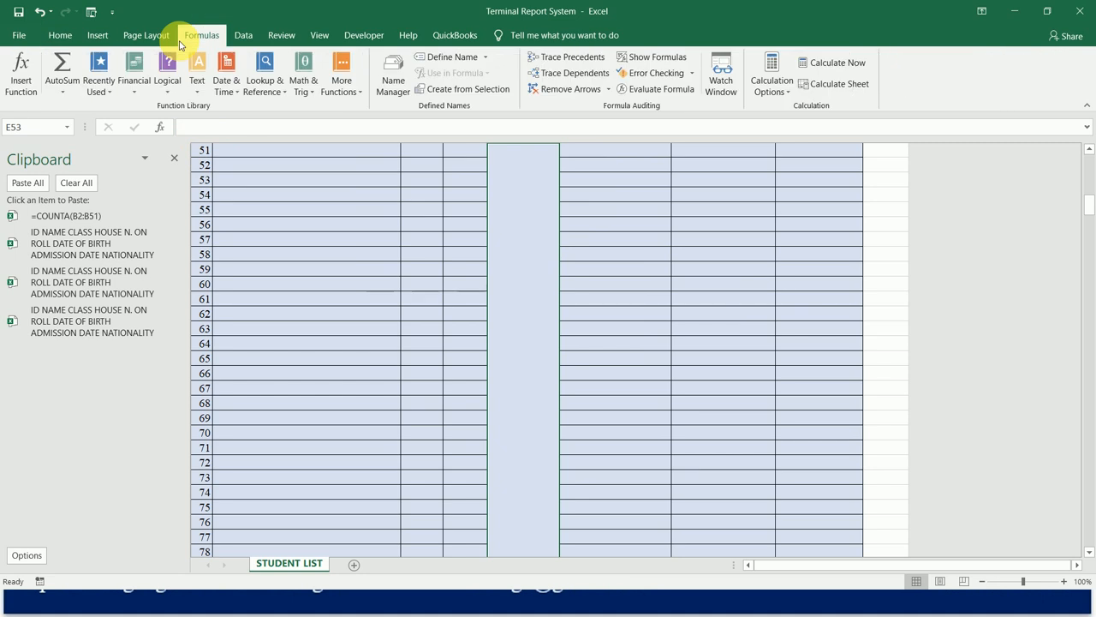
{"action": "left_click", "coordinate": [21, 69]}
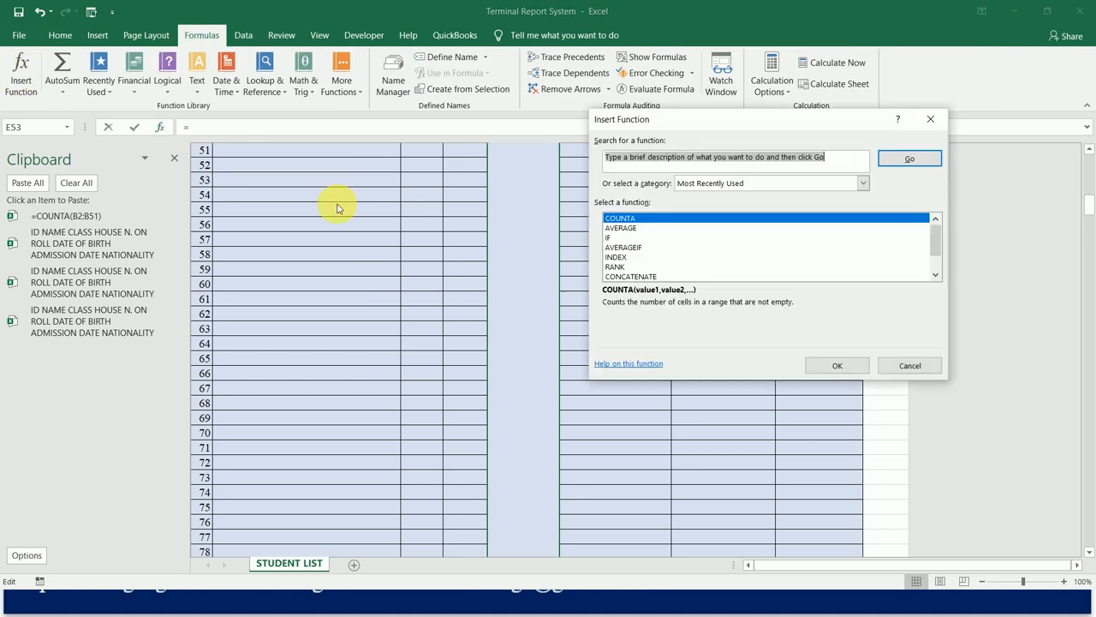
{"action": "double_click", "coordinate": [644, 219]}
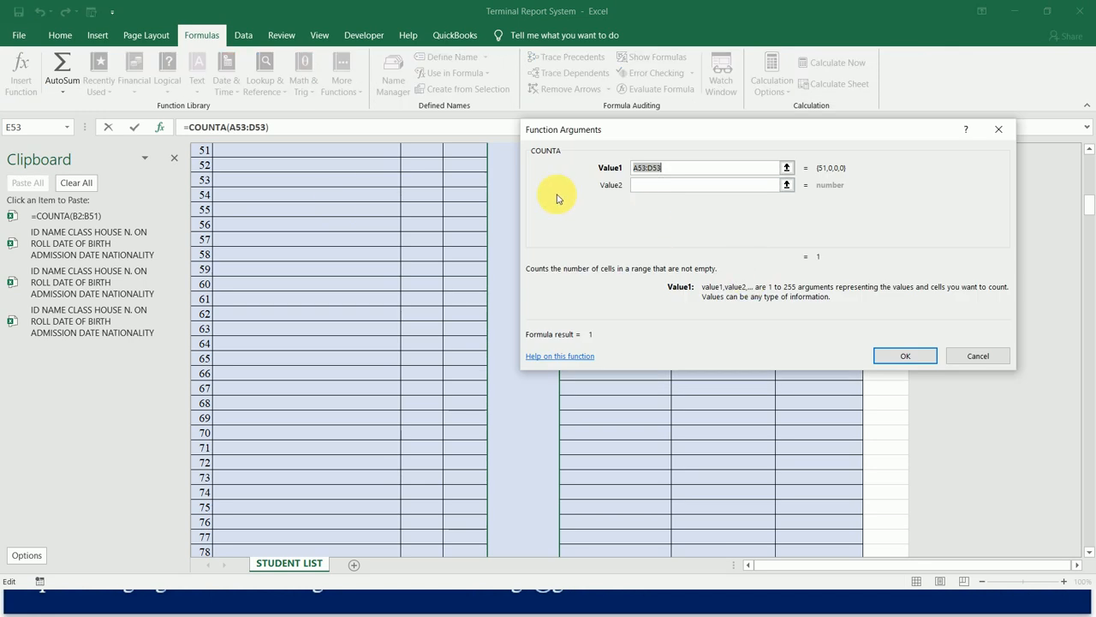
Set the COUNTA range for cell E53 to B53:B102, covering the NAME cells of IDs 51 to 100.
{"action": "left_click", "coordinate": [362, 158]}
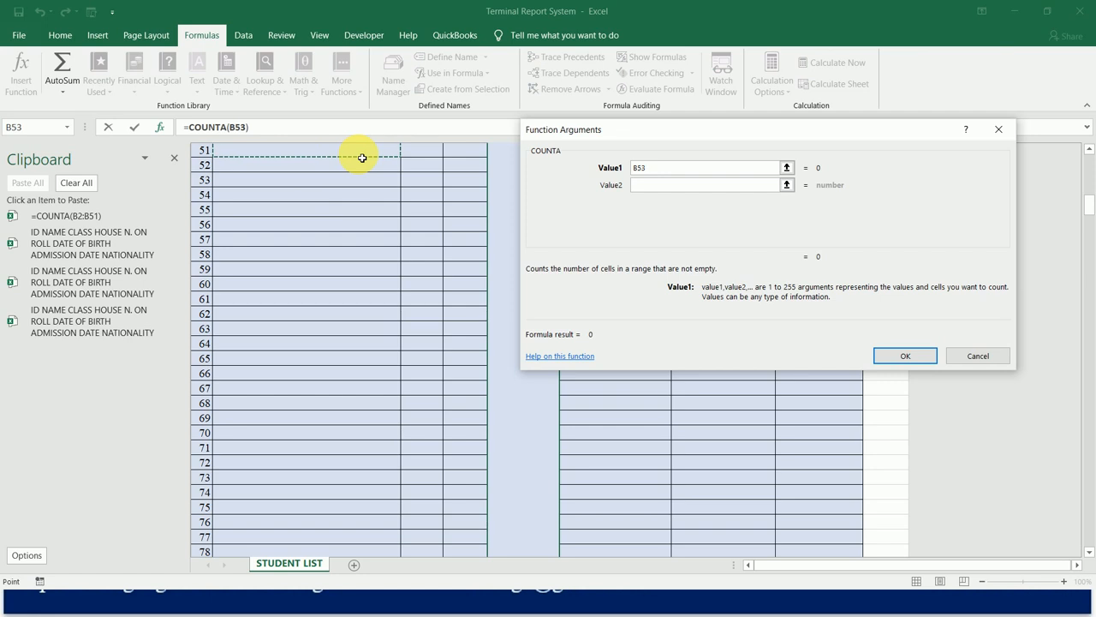
{"action": "key", "text": "Up"}
{"action": "key", "text": "Down"}
{"action": "key", "text": "shift+Down"}
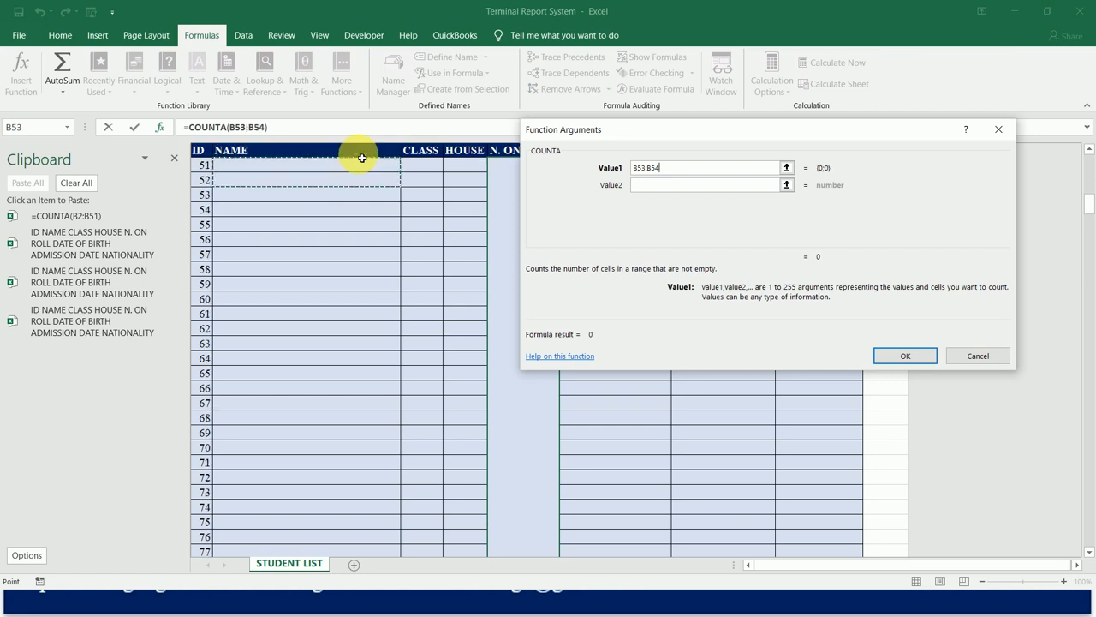
{"action": "key", "text": "shift+Down"}
{"action": "key", "text": "shift+Down"}
{"action": "key", "text": "shift+Down"}
{"action": "key", "text": "shift+Down"}
{"action": "key", "text": "shift+Down"}
{"action": "key", "text": "shift+Down"}
{"action": "key", "text": "shift+Down"}
{"action": "key", "text": "shift+Down"}
{"action": "key", "text": "shift+Down"}
{"action": "key", "text": "shift+Down"}
{"action": "key", "text": "shift+Down"}
{"action": "key", "text": "shift+Down"}
{"action": "key", "text": "shift+Down"}
{"action": "key", "text": "shift+Down"}
{"action": "key", "text": "shift+Down"}
{"action": "key", "text": "shift+Down"}
{"action": "key", "text": "shift+Down"}
{"action": "key", "text": "shift+Down"}
{"action": "key", "text": "shift+Down"}
{"action": "key", "text": "shift+Down"}
{"action": "key", "text": "shift+Down"}
{"action": "key", "text": "shift+Down"}
{"action": "key", "text": "shift+Down"}
{"action": "key", "text": "shift+Down"}
{"action": "key", "text": "shift+Down"}
{"action": "key", "text": "shift+Down"}
{"action": "key", "text": "shift+Down"}
{"action": "key", "text": "shift+Down"}
{"action": "key", "text": "shift+Down"}
{"action": "key", "text": "shift+Down"}
{"action": "key", "text": "shift+Down"}
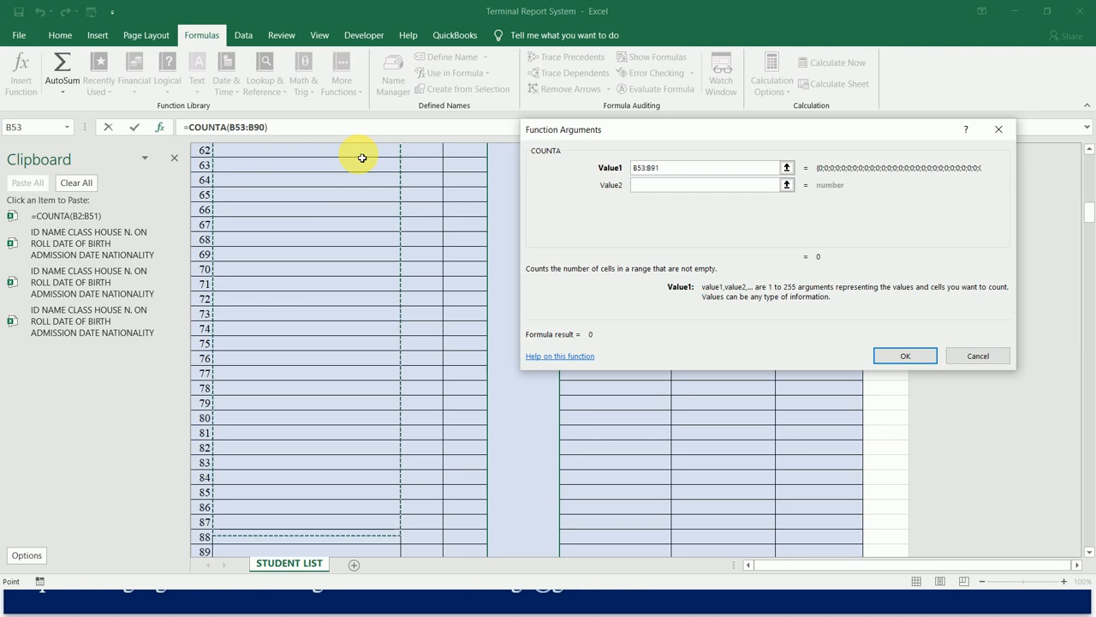
{"action": "key", "text": "shift+Down"}
{"action": "key", "text": "shift+Down"}
{"action": "key", "text": "shift+Down"}
{"action": "key", "text": "shift+Down"}
{"action": "key", "text": "shift+Down"}
{"action": "key", "text": "shift+Down"}
{"action": "key", "text": "shift+Down"}
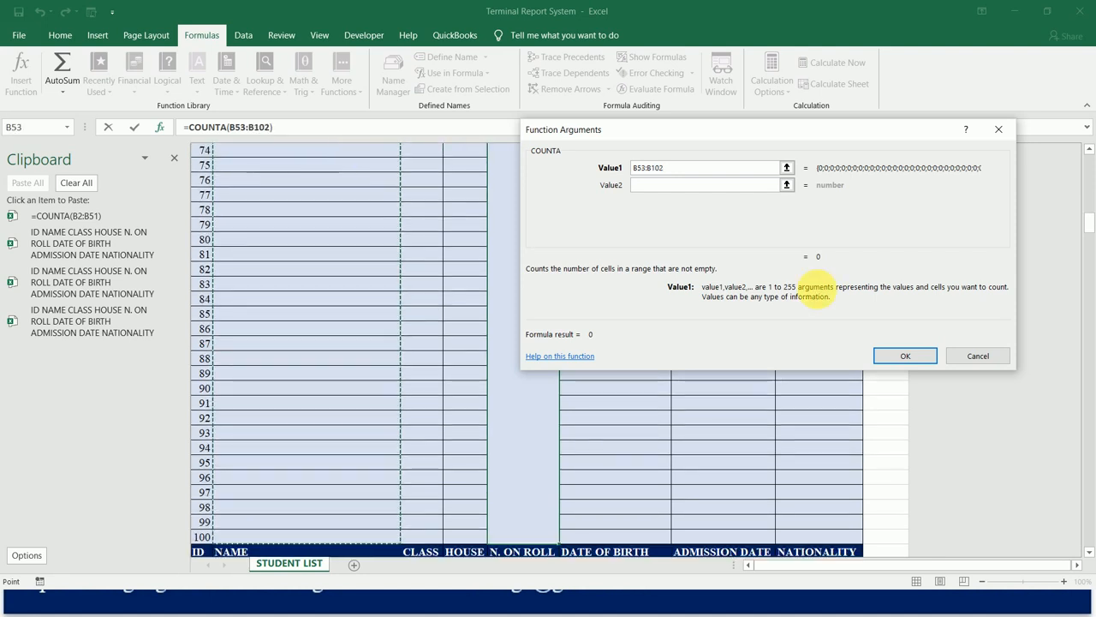
{"action": "left_click", "coordinate": [904, 358]}
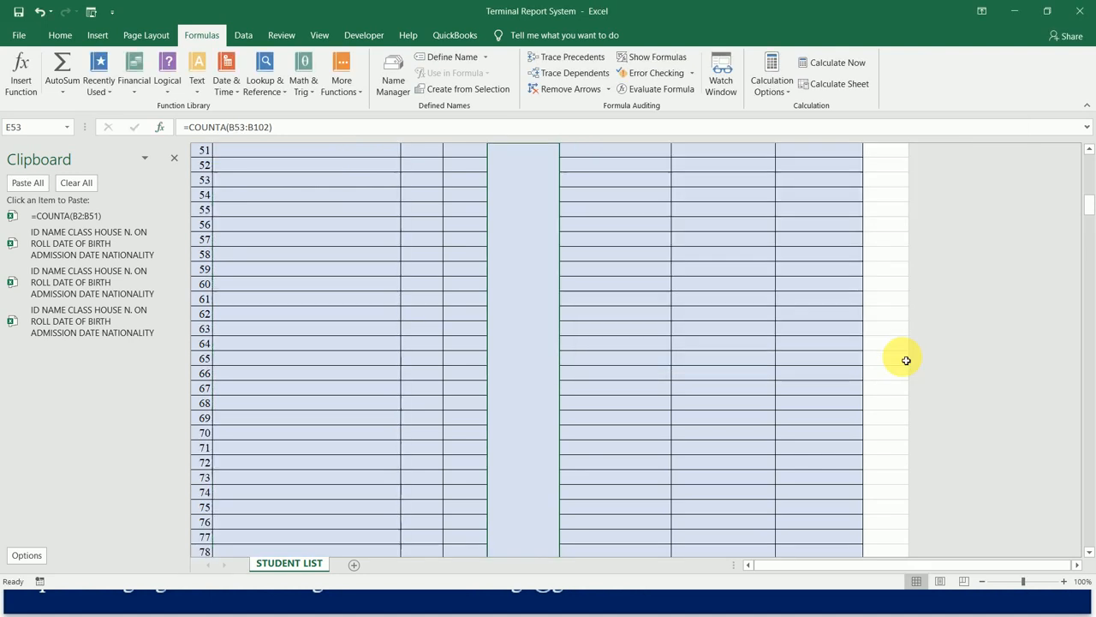
Top-align and bold the COUNTA result in the merged N. ON ROLL cell E53 and enlarge its font size to 72.
{"action": "left_click", "coordinate": [60, 35]}
{"action": "left_click", "coordinate": [280, 65]}
{"action": "key", "text": "ctrl+b"}
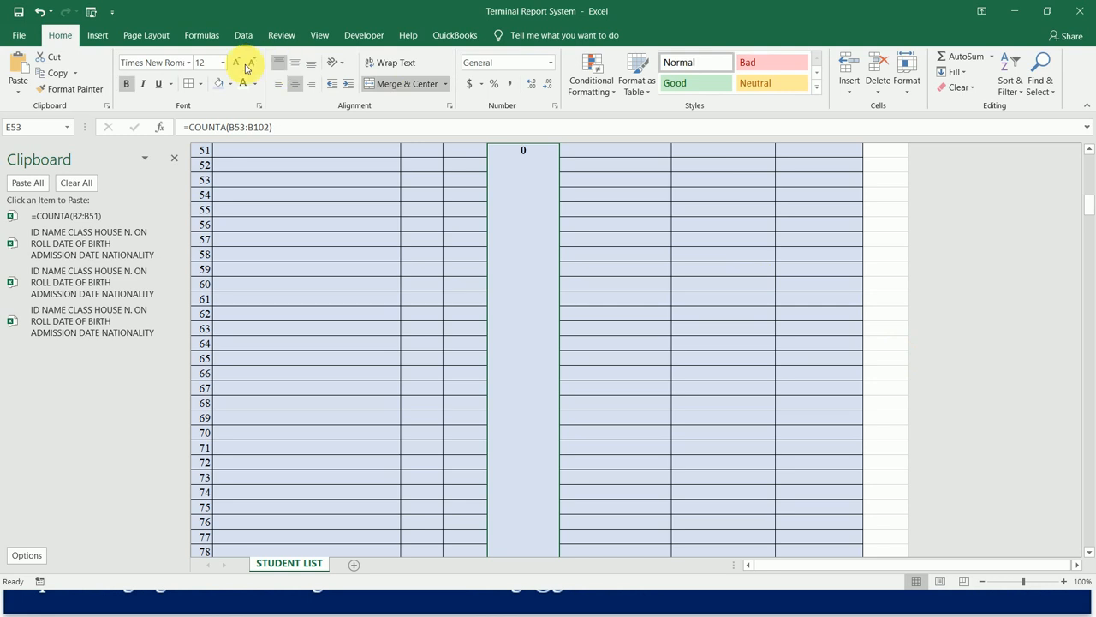
{"action": "left_click", "coordinate": [236, 63]}
{"action": "left_click", "coordinate": [236, 64]}
{"action": "left_click", "coordinate": [237, 65]}
{"action": "left_click", "coordinate": [239, 67]}
{"action": "left_click", "coordinate": [240, 68]}
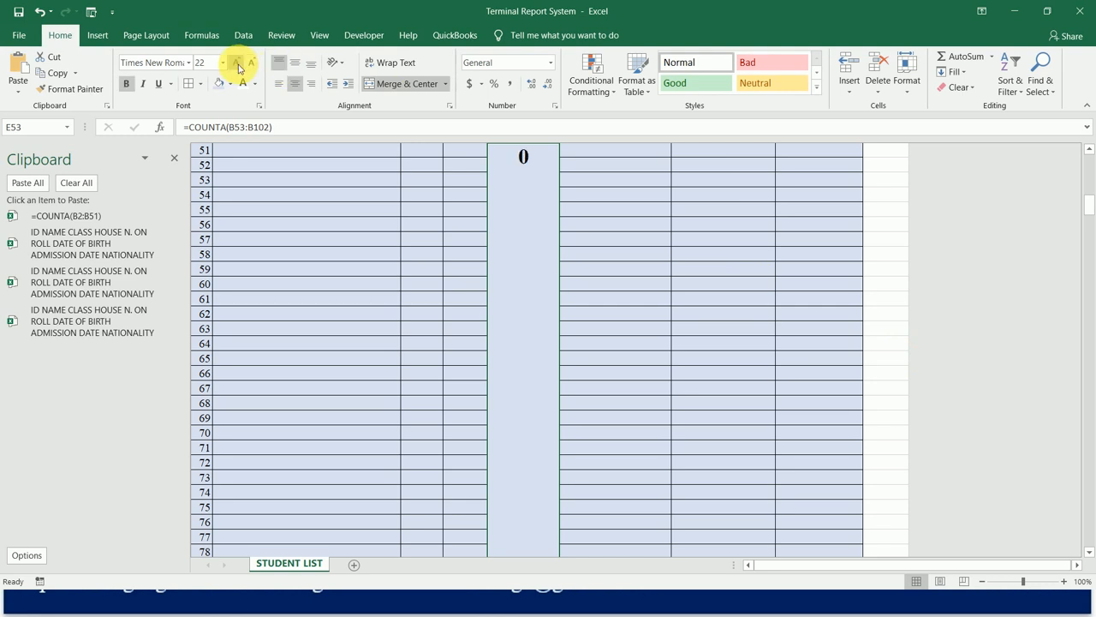
{"action": "left_click", "coordinate": [239, 68]}
{"action": "left_click", "coordinate": [238, 65]}
{"action": "left_click", "coordinate": [239, 67]}
{"action": "left_click", "coordinate": [237, 64]}
{"action": "left_click", "coordinate": [236, 63]}
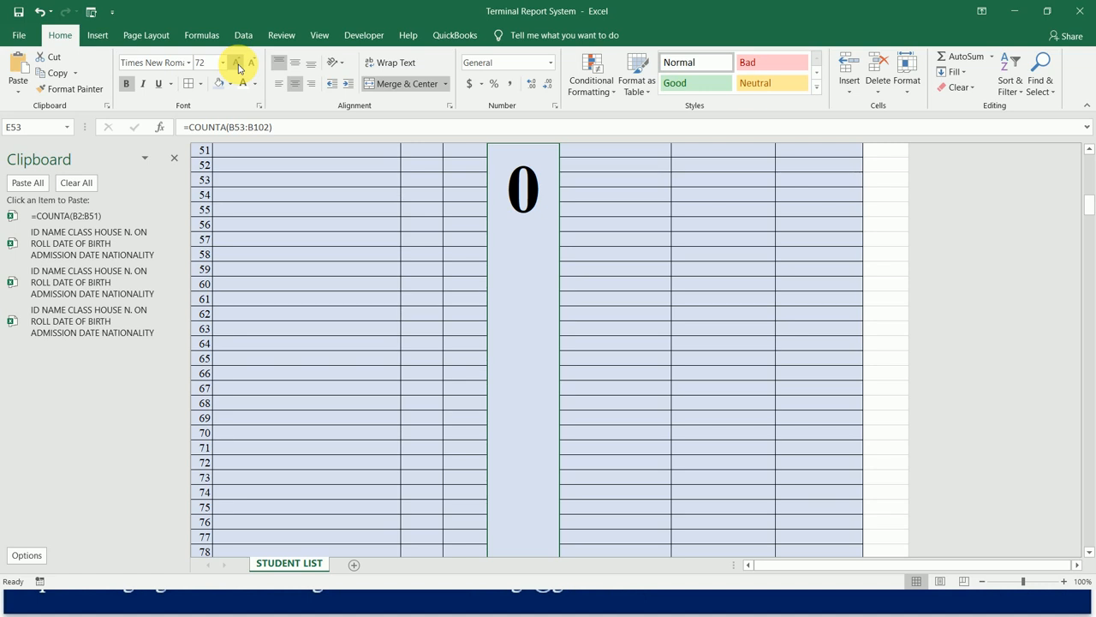
Format the merged N. ON ROLL cell E104 as top-aligned and bold with font size 80.
{"action": "key", "text": "Down"}
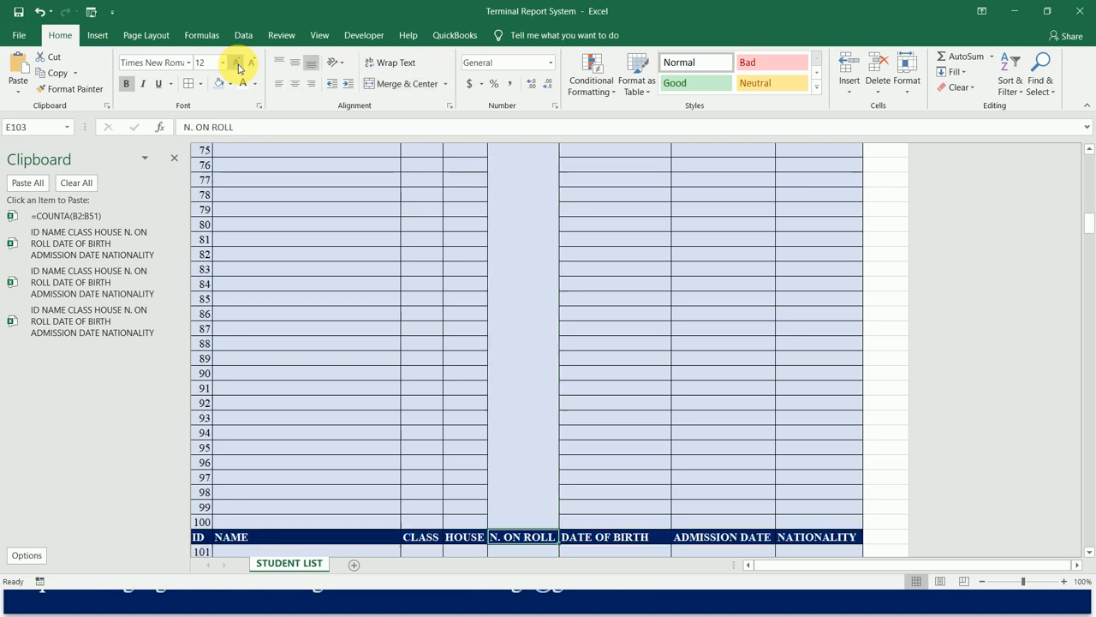
{"action": "key", "text": "Down"}
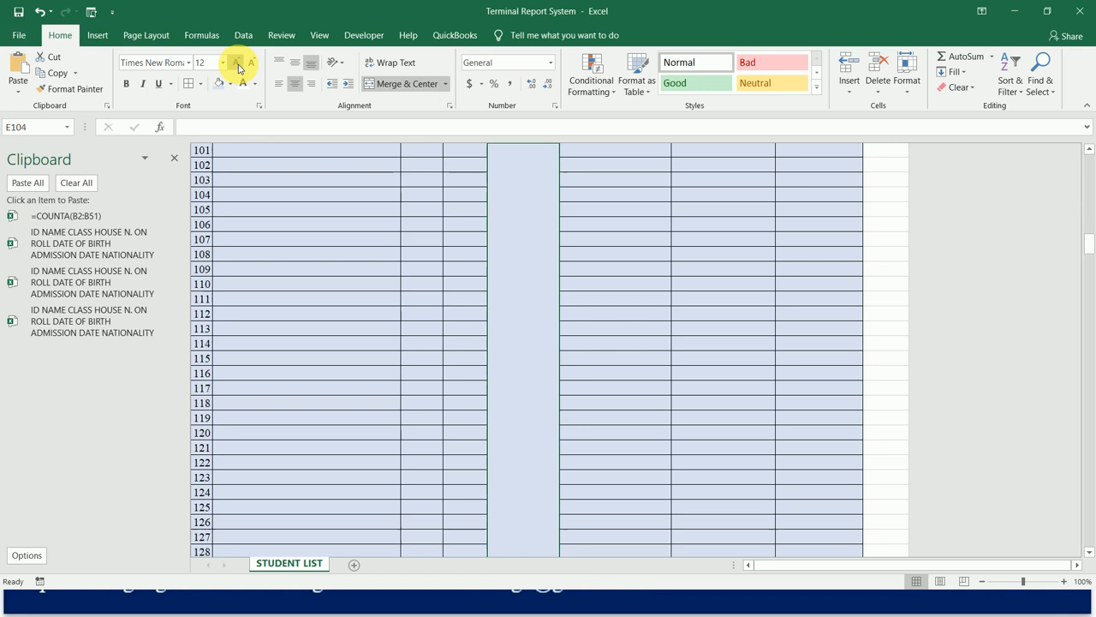
{"action": "left_click", "coordinate": [283, 63]}
{"action": "left_click", "coordinate": [127, 84]}
{"action": "left_click", "coordinate": [208, 64]}
{"action": "type", "text": "80"}
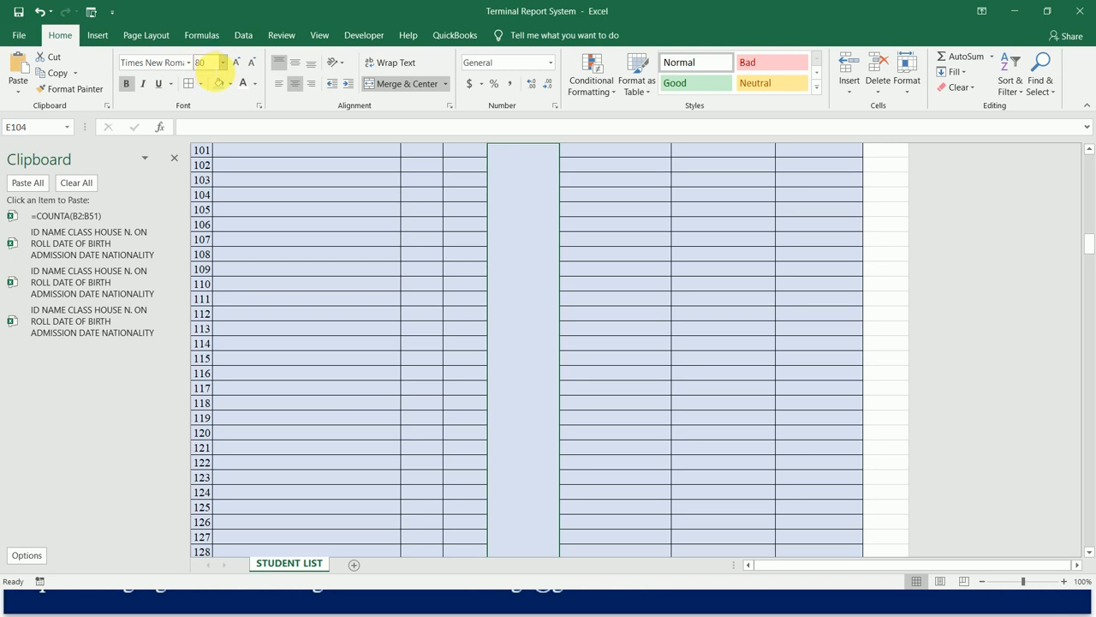
Insert a COUNTA function in the merged cell E104 with the range B104:B153, covering the NAME cells of IDs 101 to 150.
{"action": "left_click", "coordinate": [199, 35]}
{"action": "left_click", "coordinate": [24, 67]}
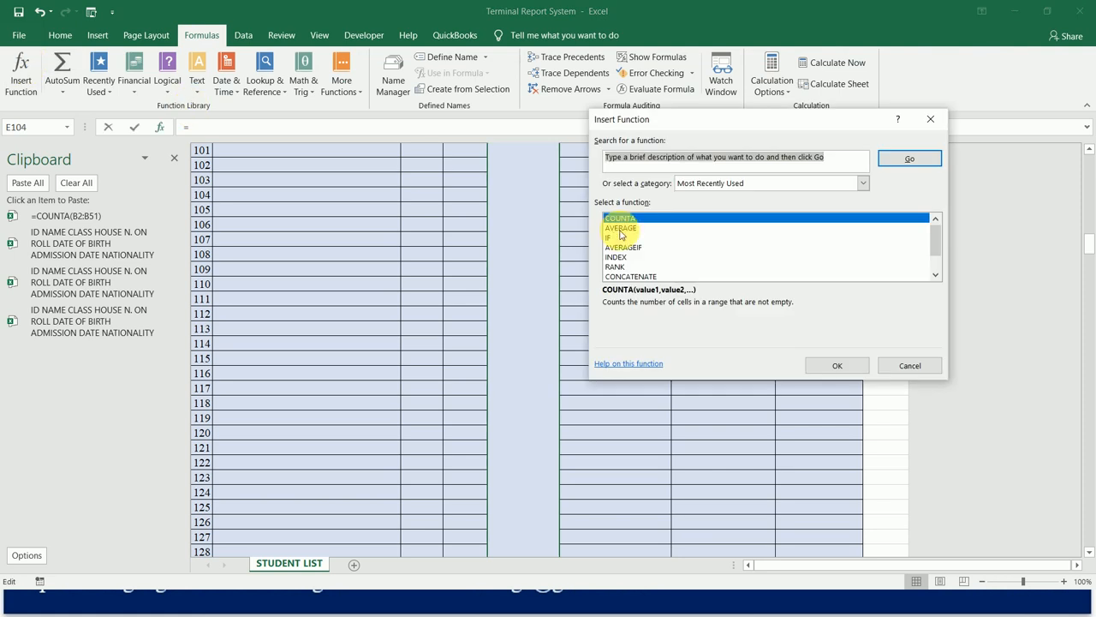
{"action": "double_click", "coordinate": [641, 220]}
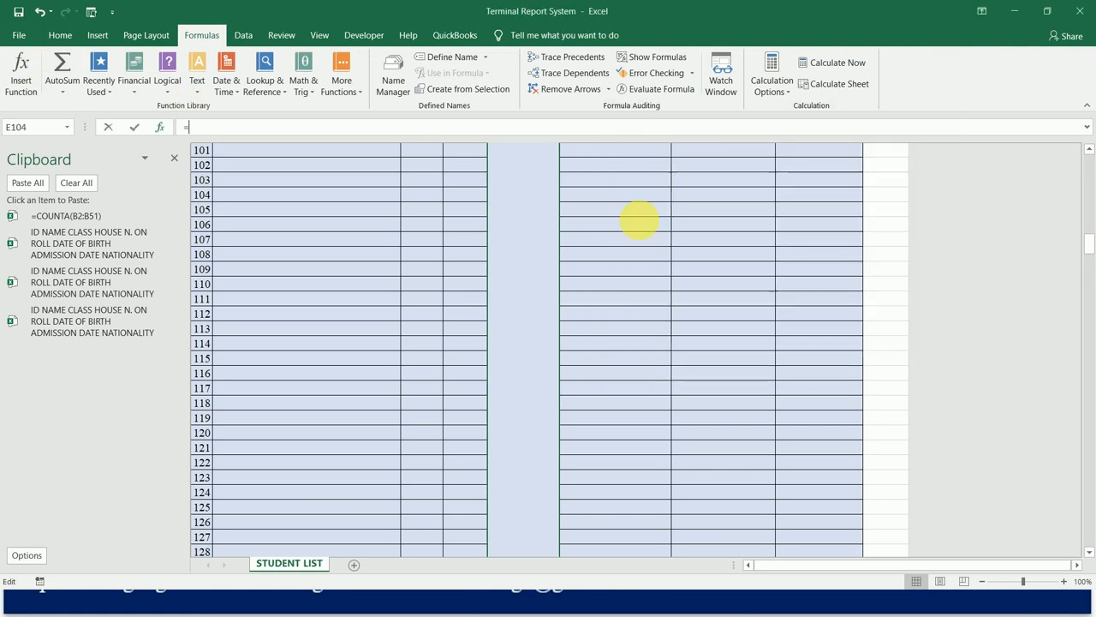
{"action": "left_click", "coordinate": [331, 156]}
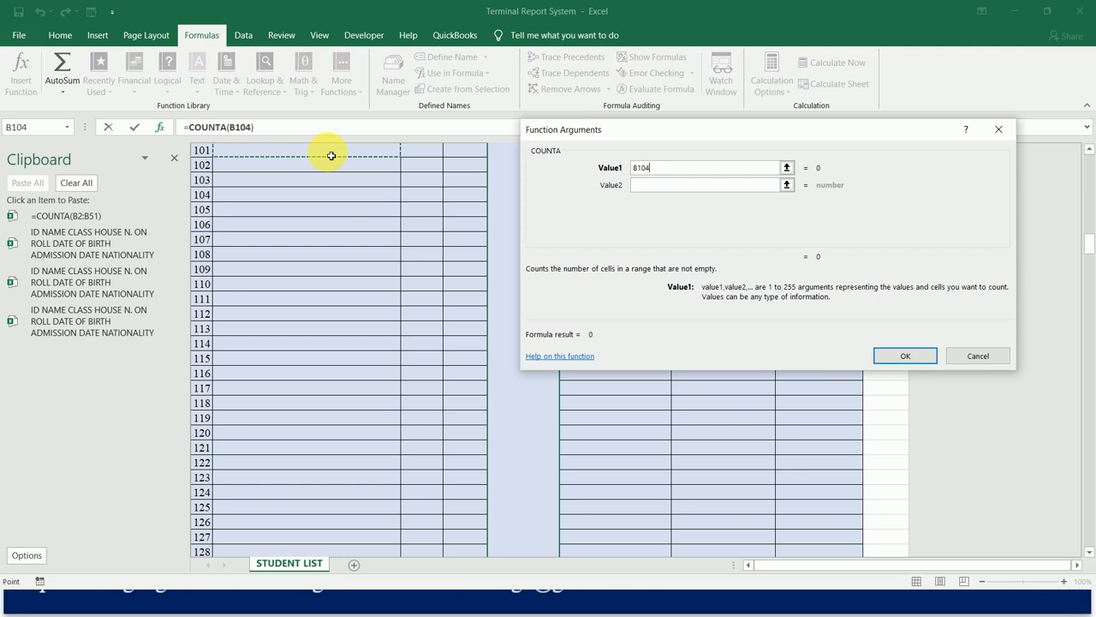
{"action": "key", "text": "Up"}
{"action": "key", "text": "Down"}
{"action": "key", "text": "shift+Down"}
{"action": "key", "text": "shift+Down"}
{"action": "key", "text": "shift+Down"}
{"action": "key", "text": "shift+Down"}
{"action": "key", "text": "shift+Down"}
{"action": "key", "text": "shift+Down"}
{"action": "key", "text": "shift+Down"}
{"action": "key", "text": "shift+Down"}
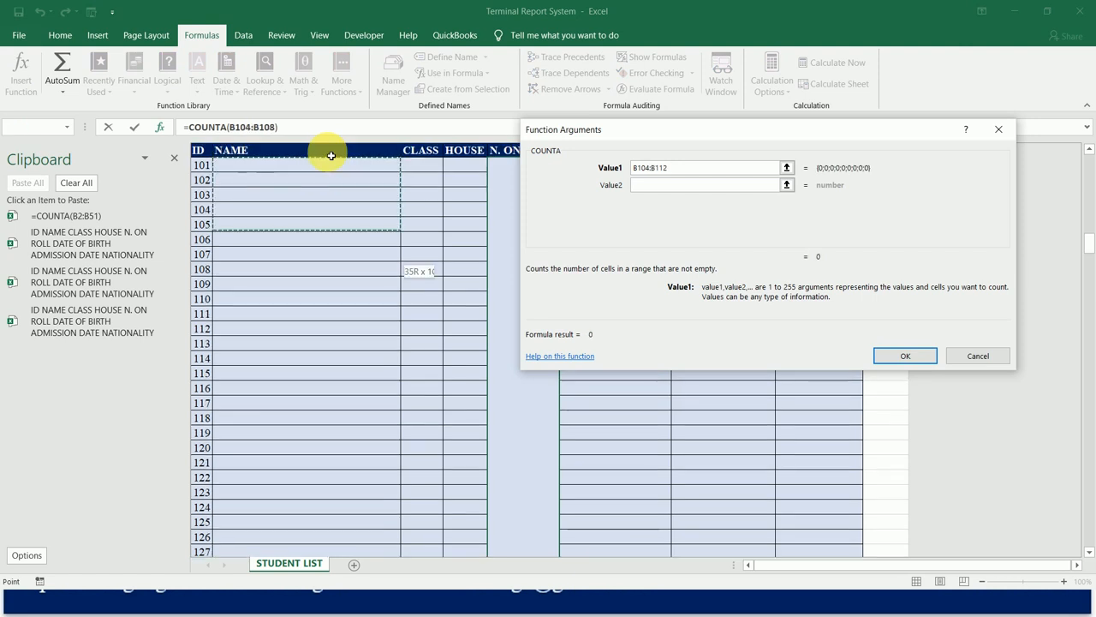
{"action": "key", "text": "shift+Down"}
{"action": "key", "text": "shift+Down"}
{"action": "key", "text": "shift+Down"}
{"action": "key", "text": "shift+Down"}
{"action": "key", "text": "shift+Down"}
{"action": "key", "text": "shift+Down"}
{"action": "key", "text": "shift+Down"}
{"action": "key", "text": "shift+Down"}
{"action": "key", "text": "shift+Down"}
{"action": "key", "text": "shift+Down"}
{"action": "key", "text": "shift+Down"}
{"action": "key", "text": "shift+Down"}
{"action": "key", "text": "shift+Down"}
{"action": "key", "text": "shift+Down"}
{"action": "key", "text": "shift+Down"}
{"action": "key", "text": "shift+Down"}
{"action": "key", "text": "shift+Down"}
{"action": "key", "text": "shift+Down"}
{"action": "key", "text": "shift+Down"}
{"action": "key", "text": "shift+Down"}
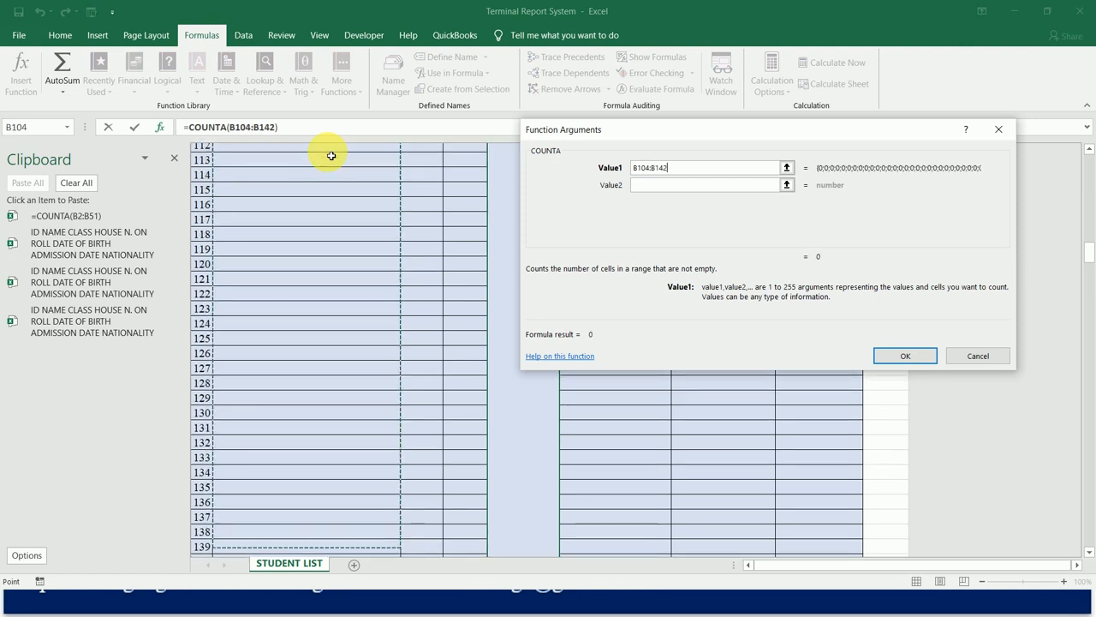
{"action": "key", "text": "shift+Down"}
{"action": "key", "text": "shift+Down"}
{"action": "key", "text": "shift+Down"}
{"action": "key", "text": "shift+Down"}
{"action": "key", "text": "shift+Down"}
{"action": "key", "text": "shift+Down"}
{"action": "key", "text": "shift+Down"}
{"action": "key", "text": "shift+Down"}
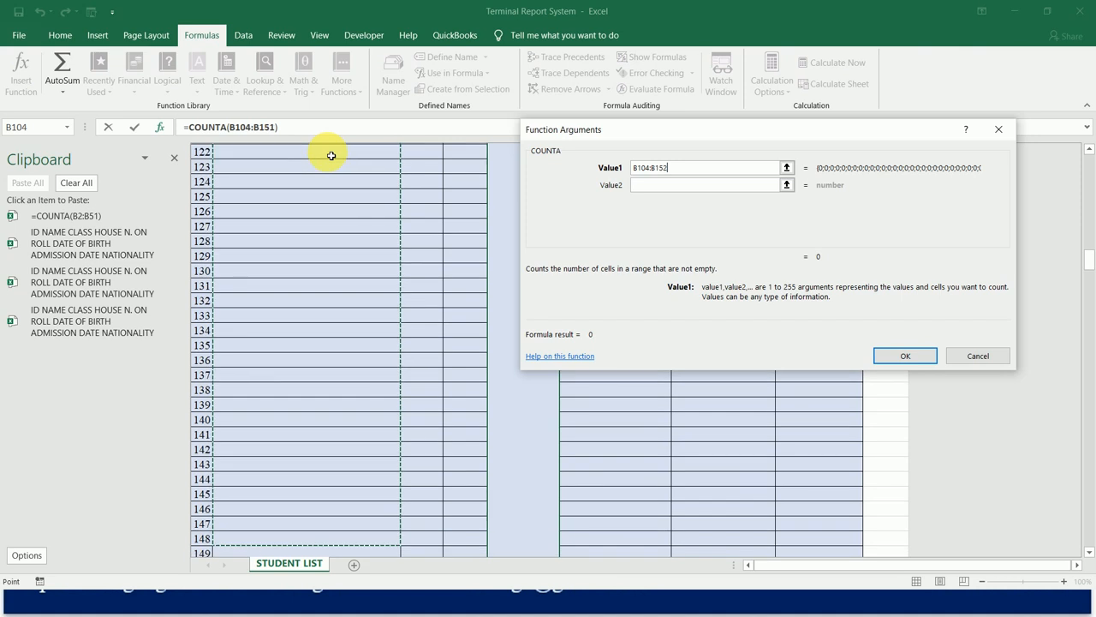
{"action": "left_click", "coordinate": [906, 355]}
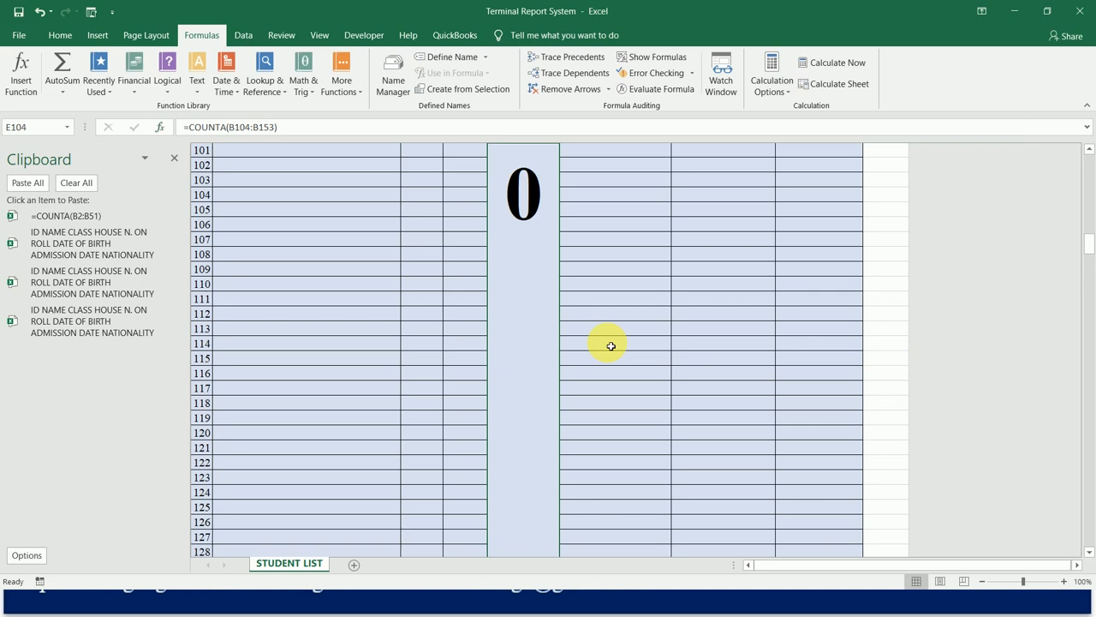
Format the merged N. ON ROLL cell E155 as bold and top-aligned with font size 80.
{"action": "key", "text": "ctrl+Down"}
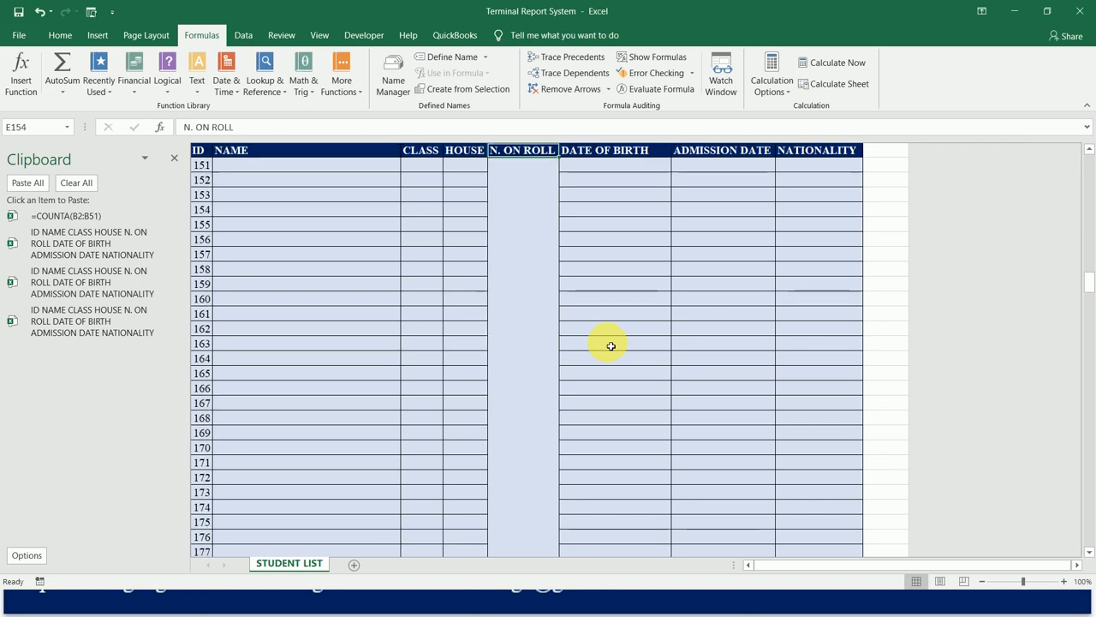
{"action": "key", "text": "ctrl+Up"}
{"action": "key", "text": "ctrl+Down"}
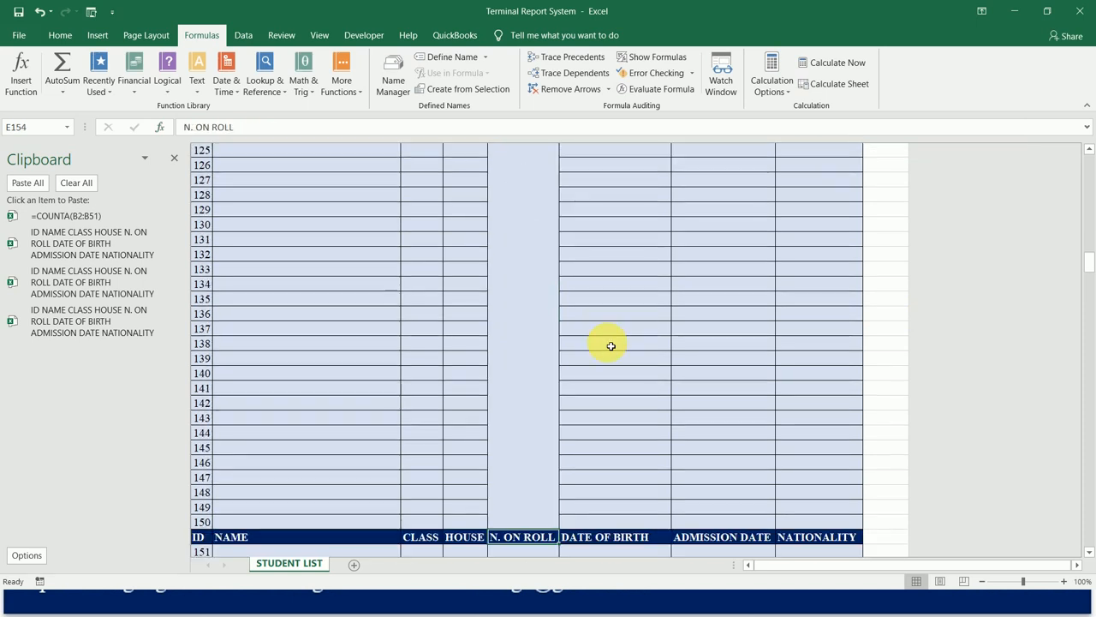
{"action": "key", "text": "Down"}
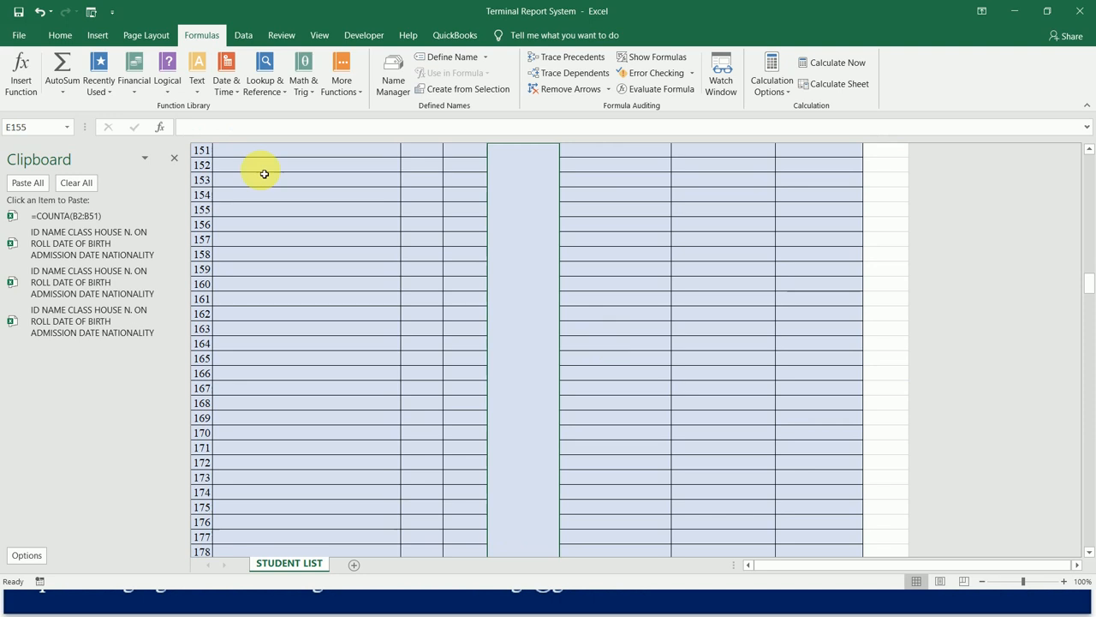
{"action": "left_click", "coordinate": [58, 35]}
{"action": "left_click", "coordinate": [126, 84]}
{"action": "left_click", "coordinate": [206, 62]}
{"action": "type", "text": "8"}
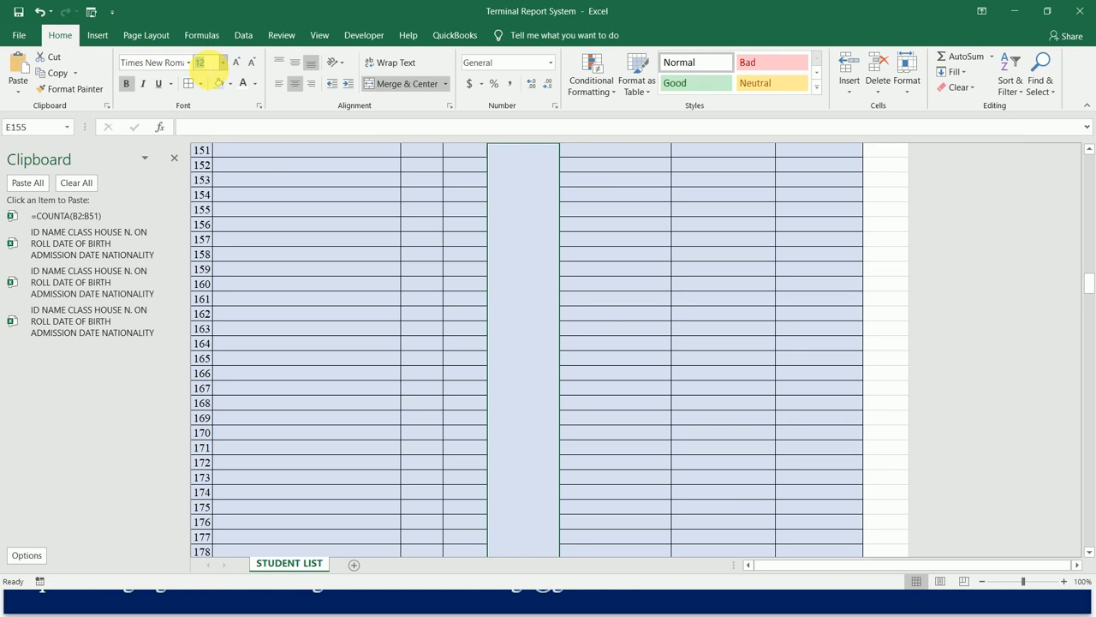
{"action": "type", "text": "0"}
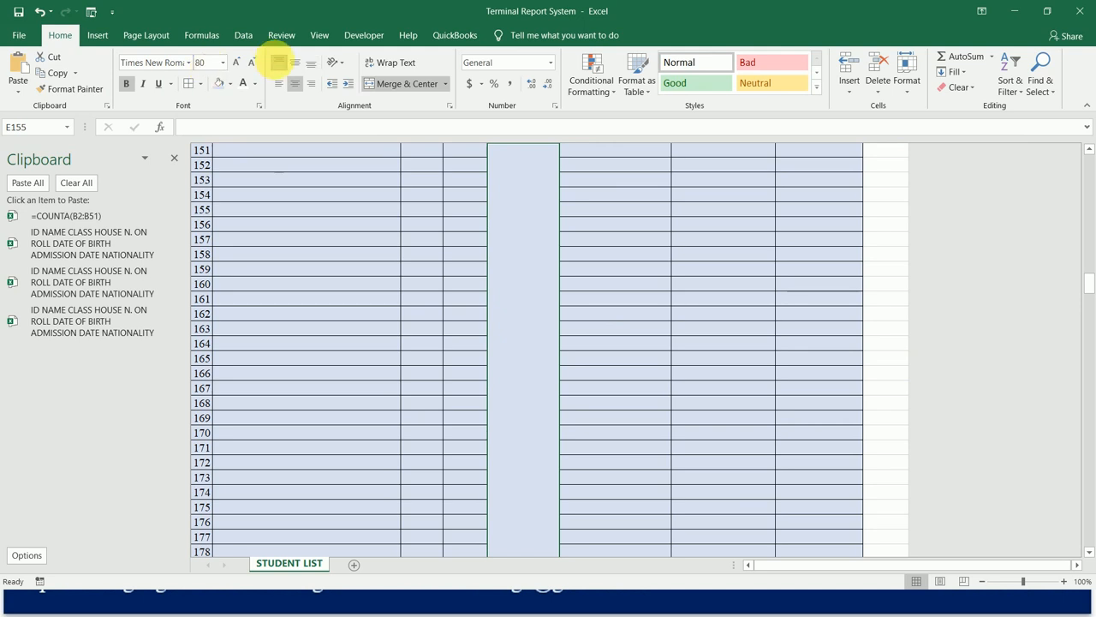
{"action": "left_click", "coordinate": [276, 64]}
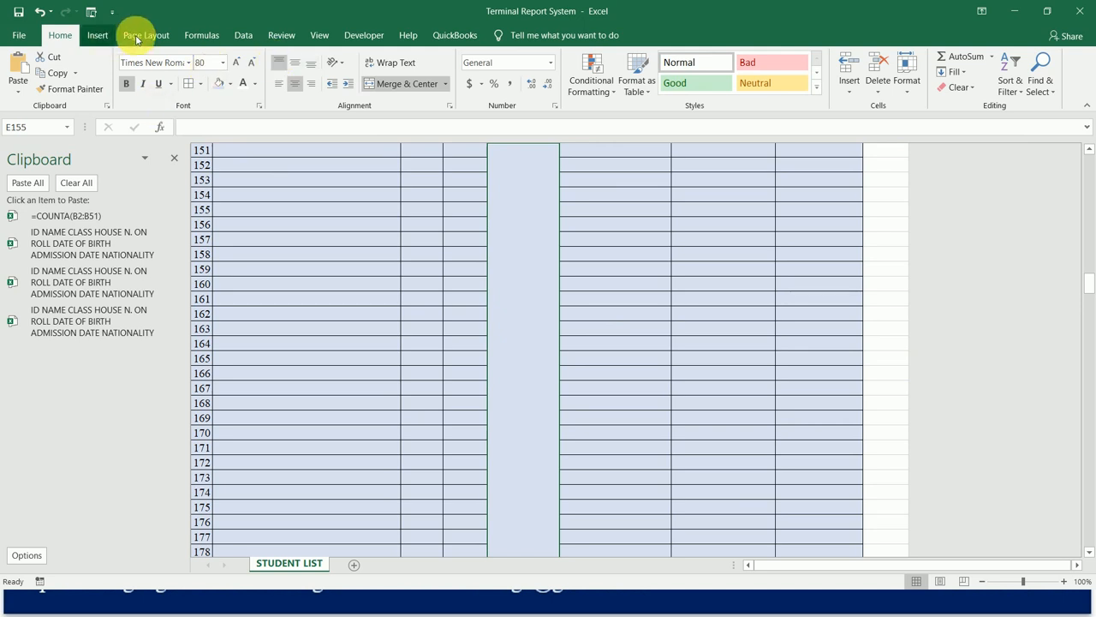
Insert a COUNTA function in the merged cell E155 with the range B155:B204, covering the NAME cells of IDs 151 to 200.
{"action": "left_click", "coordinate": [199, 36]}
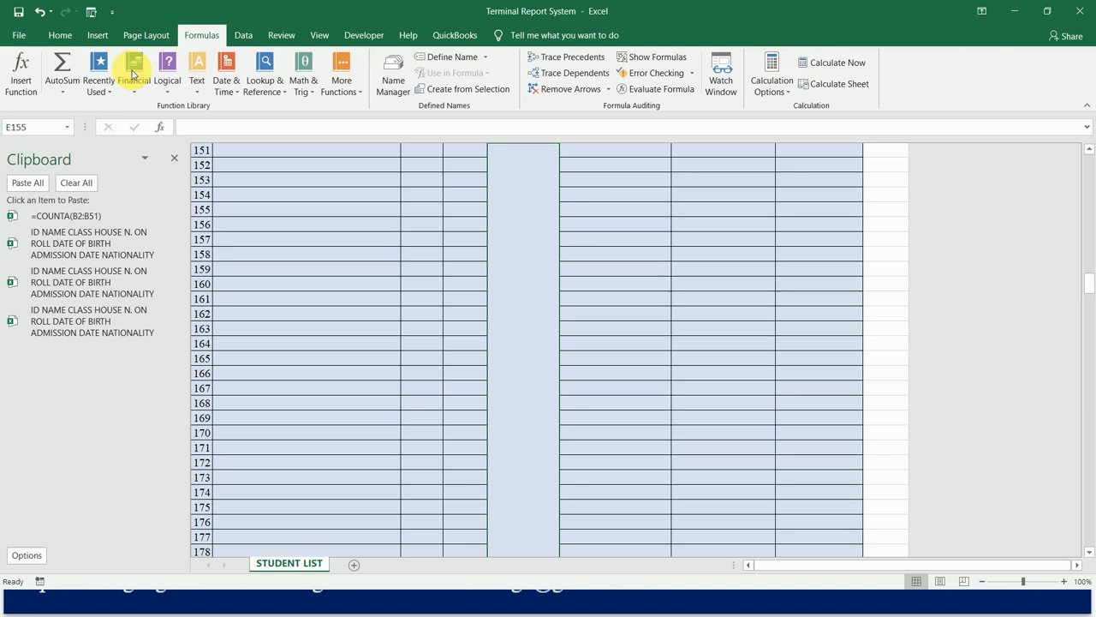
{"action": "left_click", "coordinate": [22, 73]}
{"action": "left_click", "coordinate": [656, 221]}
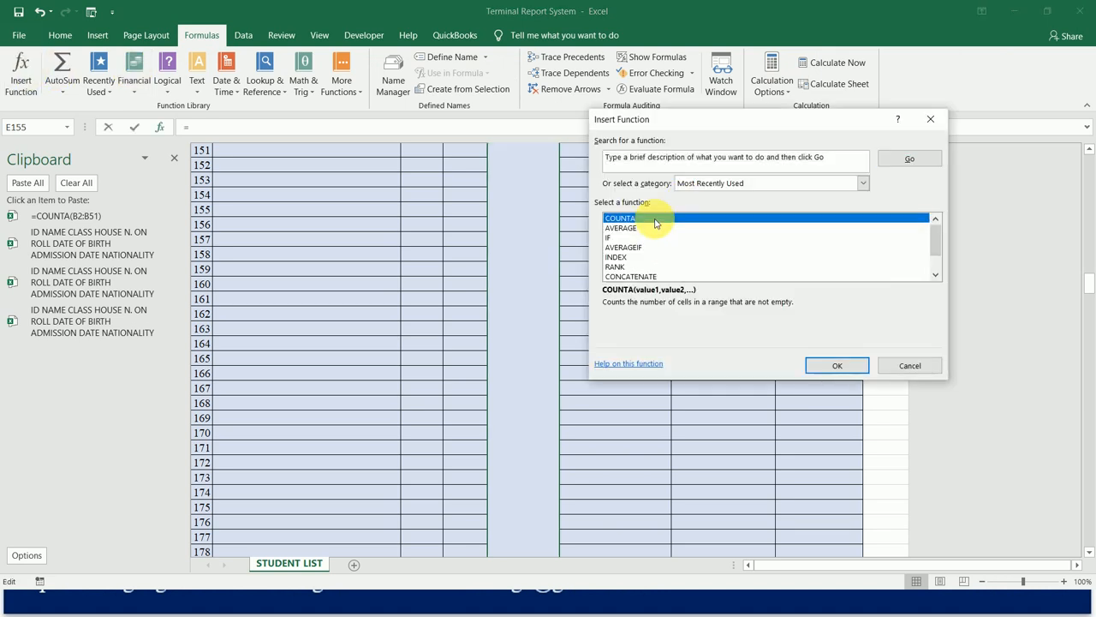
{"action": "double_click", "coordinate": [656, 219]}
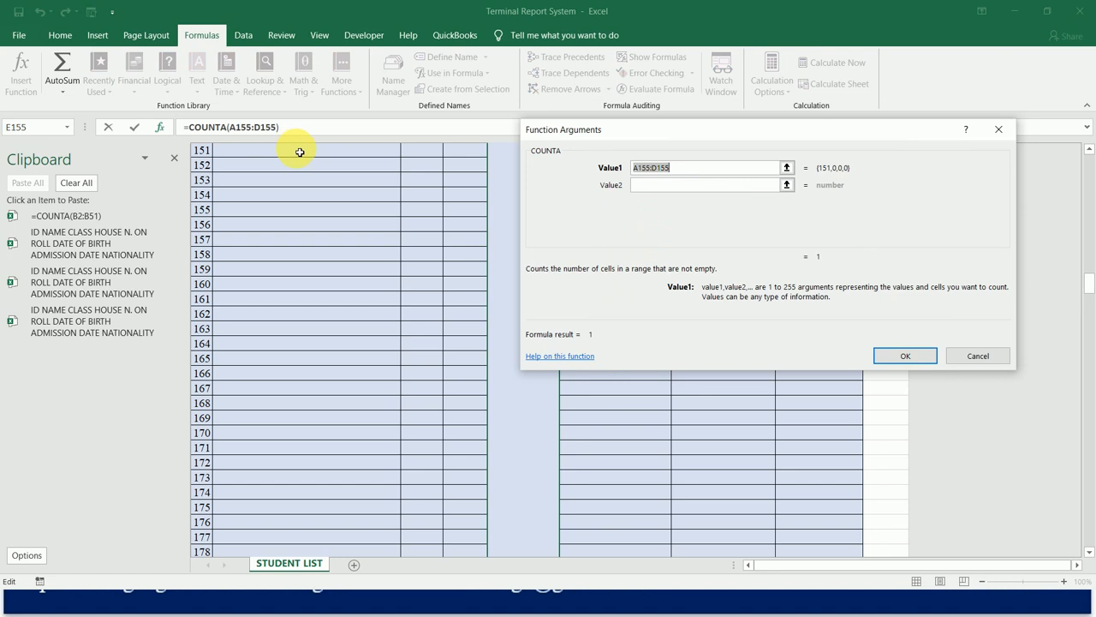
{"action": "left_click_drag", "start_coordinate": [299, 152], "coordinate": [299, 167]}
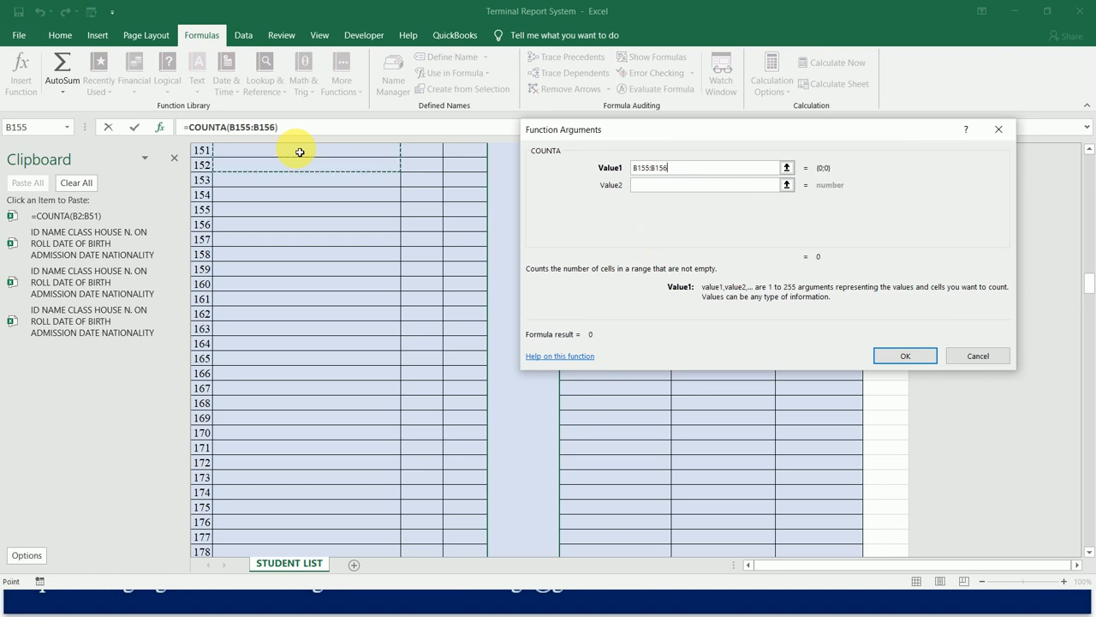
{"action": "key", "text": "shift+Down"}
{"action": "key", "text": "shift+Down"}
{"action": "key", "text": "shift+Down"}
{"action": "key", "text": "shift+Down"}
{"action": "key", "text": "shift+Down"}
{"action": "key", "text": "shift+Down"}
{"action": "key", "text": "shift+Down"}
{"action": "key", "text": "shift+Down"}
{"action": "key", "text": "shift+Down"}
{"action": "key", "text": "shift+Down"}
{"action": "key", "text": "shift+Down"}
{"action": "key", "text": "shift+Down"}
{"action": "key", "text": "shift+Down"}
{"action": "key", "text": "shift+Down"}
{"action": "key", "text": "shift+Down"}
{"action": "key", "text": "shift+Down"}
{"action": "key", "text": "shift+Down"}
{"action": "key", "text": "shift+Down"}
{"action": "key", "text": "shift+Down"}
{"action": "key", "text": "shift+Down"}
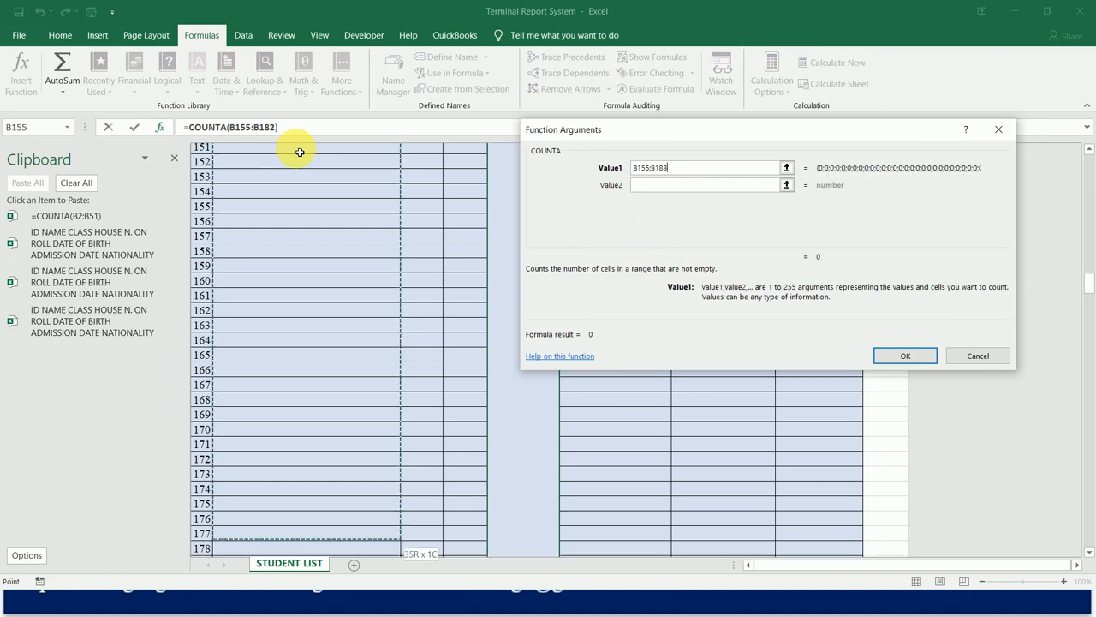
{"action": "key", "text": "shift+Down"}
{"action": "key", "text": "shift+Down"}
{"action": "key", "text": "shift+Down"}
{"action": "key", "text": "shift+Down"}
{"action": "key", "text": "shift+Down"}
{"action": "key", "text": "shift+Down"}
{"action": "key", "text": "shift+Down"}
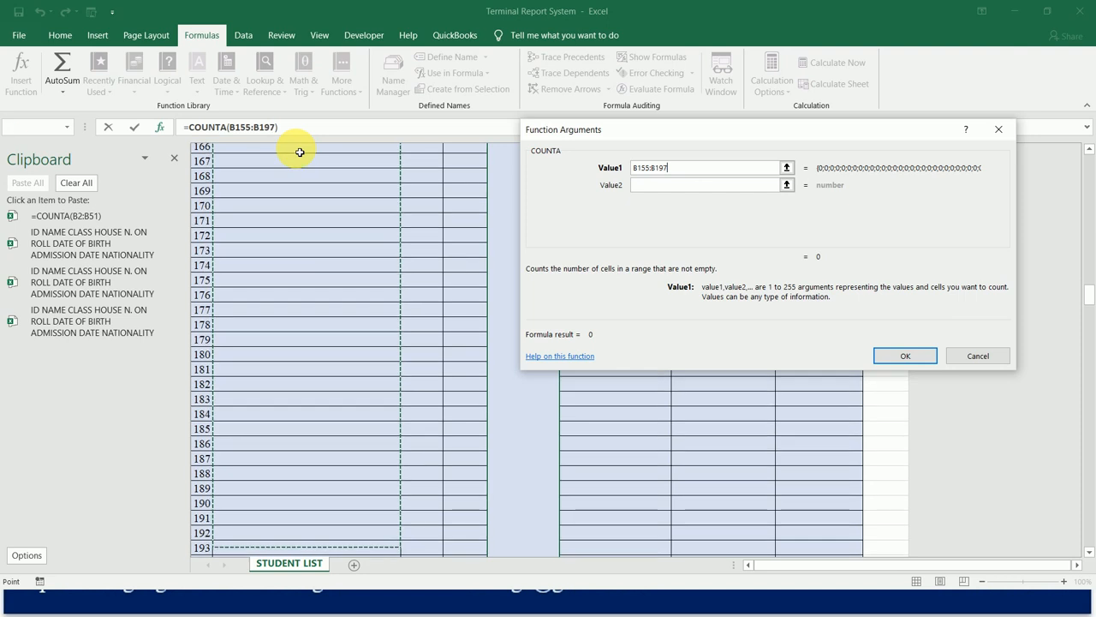
{"action": "key", "text": "shift+Down"}
{"action": "key", "text": "shift+Down"}
{"action": "key", "text": "shift+Down"}
{"action": "key", "text": "shift+Down"}
{"action": "key", "text": "shift+Down"}
{"action": "key", "text": "shift+Down"}
{"action": "key", "text": "shift+Down"}
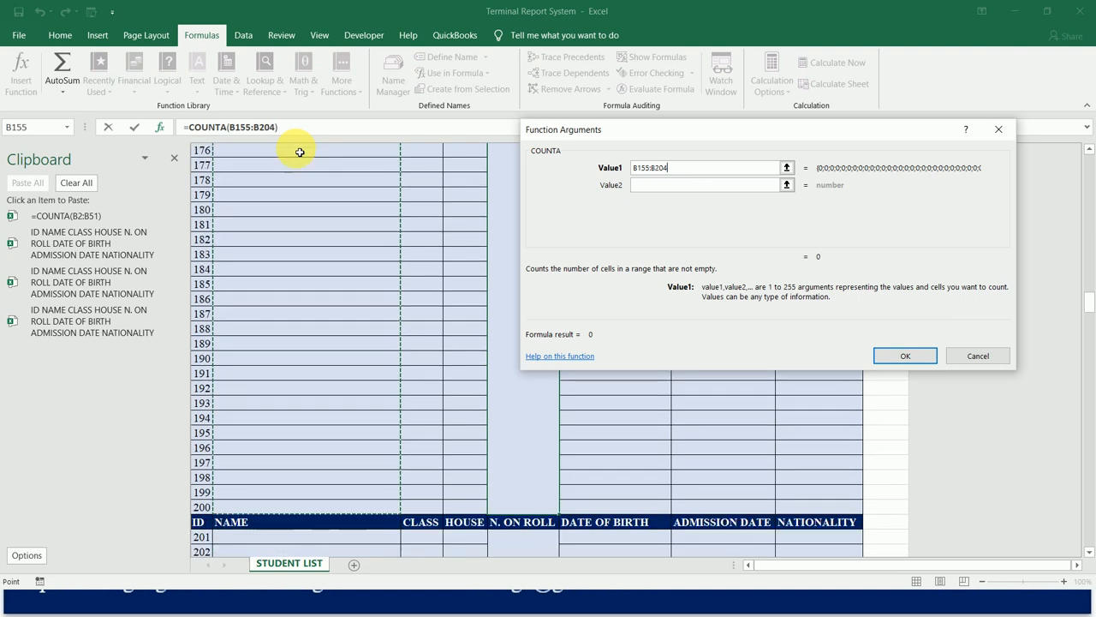
{"action": "left_click", "coordinate": [904, 356]}
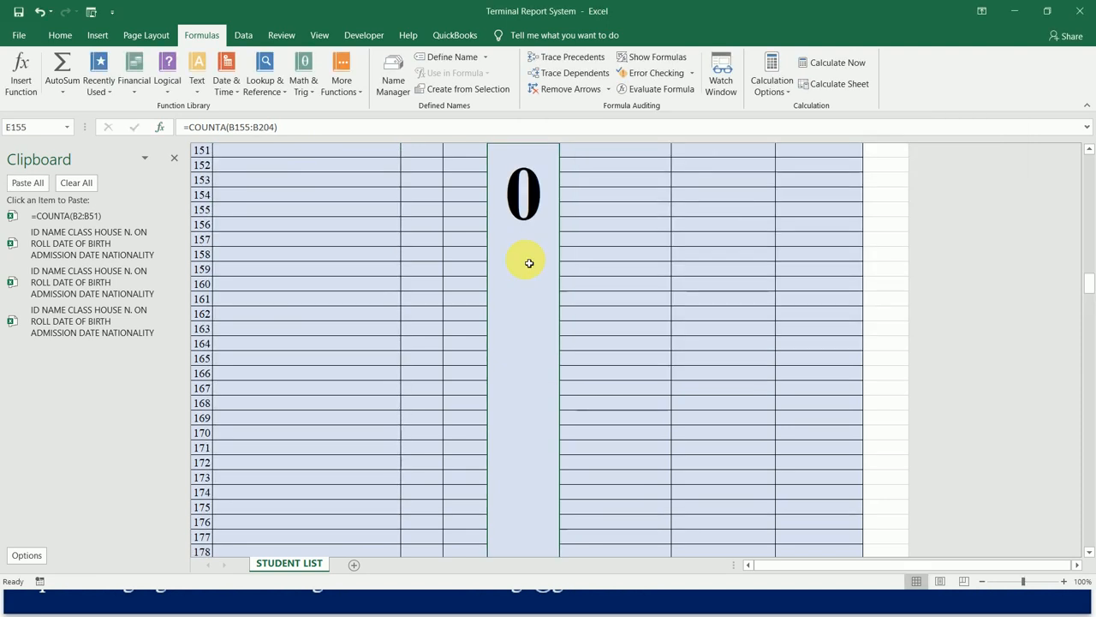
Set the merged N. ON ROLL cell E206 to font size 80, bold and top-aligned.
{"action": "scroll", "coordinate": [529, 263], "scroll_direction": "down", "scroll_amount": 8}
{"action": "scroll", "coordinate": [529, 263], "scroll_direction": "down", "scroll_amount": 9}
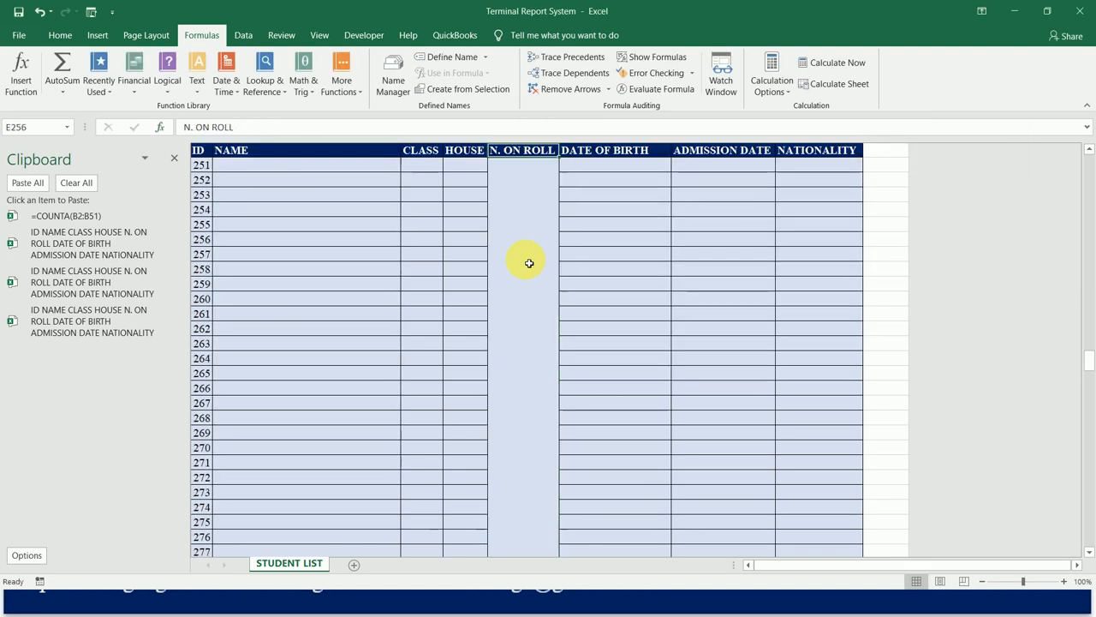
{"action": "key", "text": "Down"}
{"action": "key", "text": "Up"}
{"action": "key", "text": "Up"}
{"action": "key", "text": "Down"}
{"action": "key", "text": "Up"}
{"action": "key", "text": "Up"}
{"action": "key", "text": "Down"}
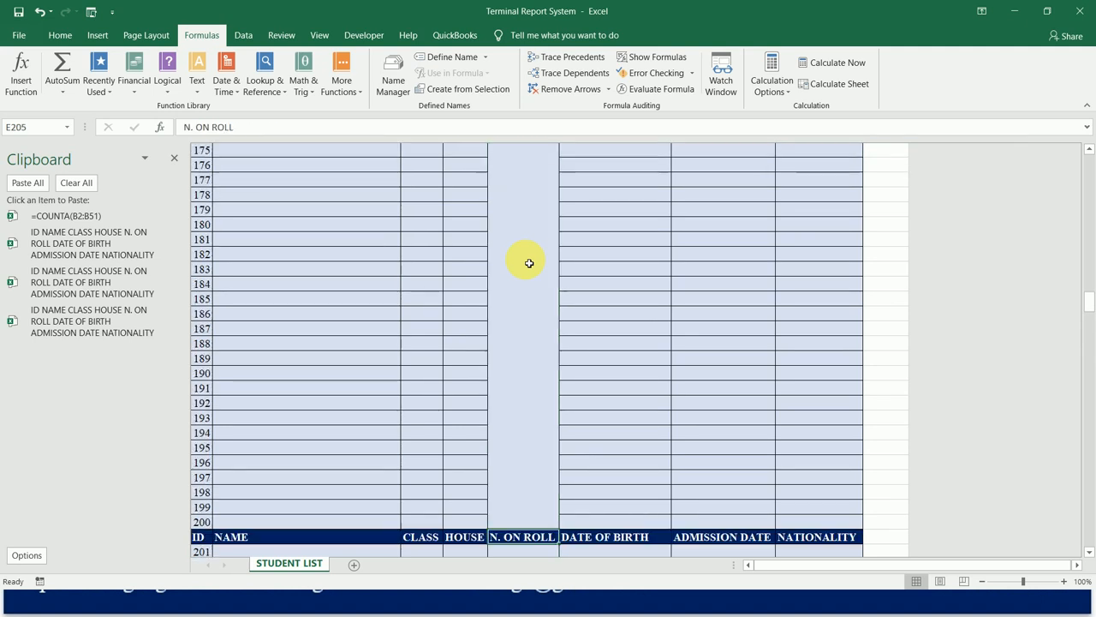
{"action": "key", "text": "Down"}
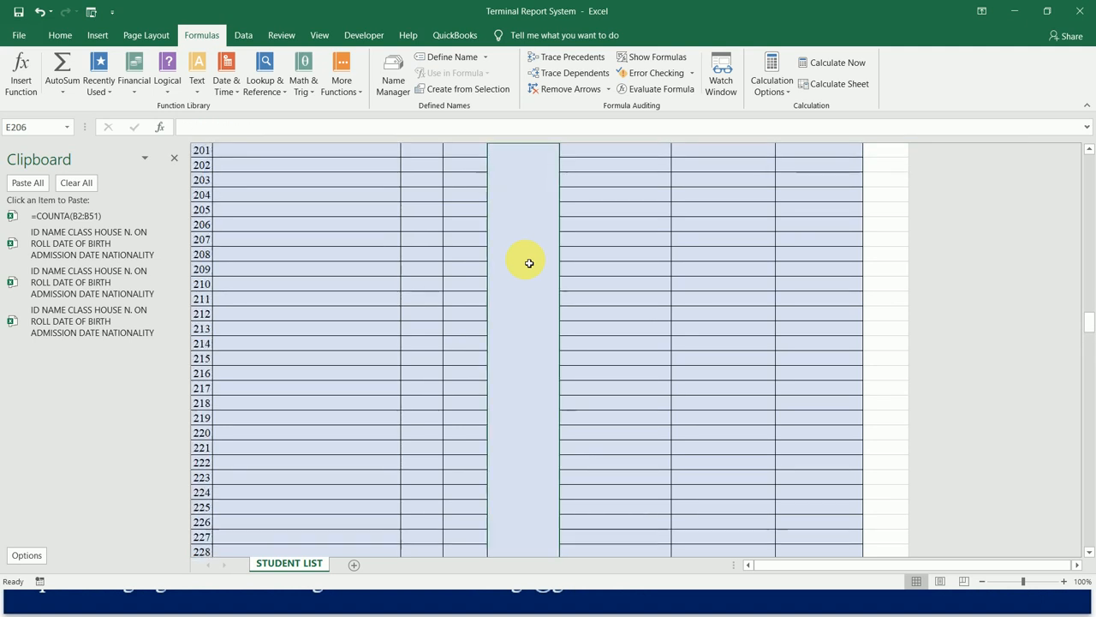
{"action": "left_click", "coordinate": [59, 36]}
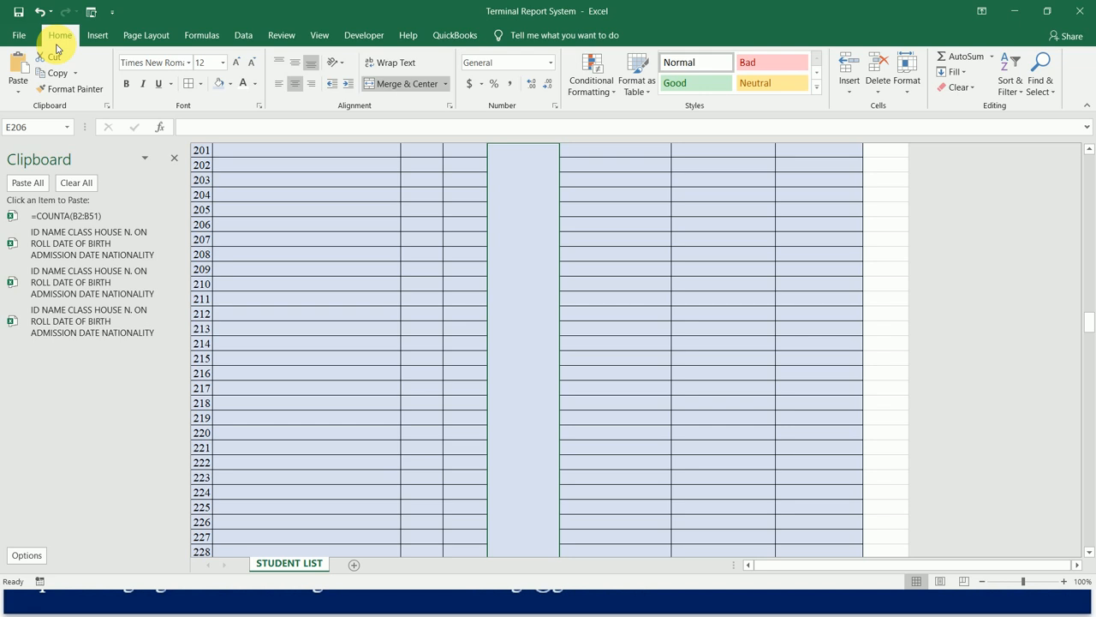
{"action": "left_click", "coordinate": [216, 62]}
{"action": "type", "text": "80"}
{"action": "left_click", "coordinate": [126, 83]}
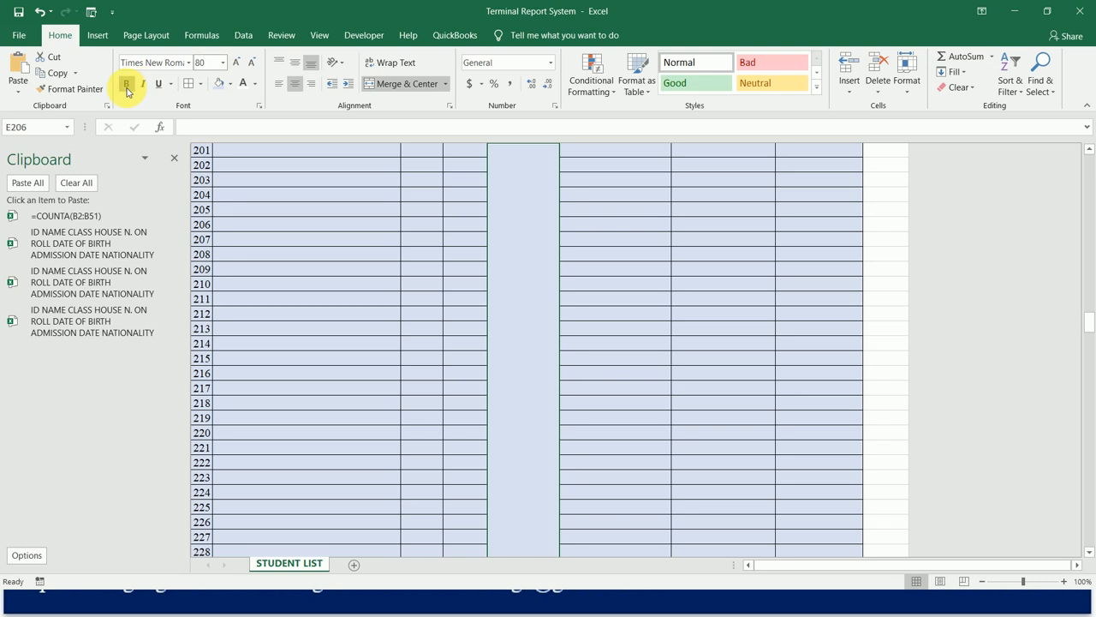
{"action": "left_click", "coordinate": [284, 67]}
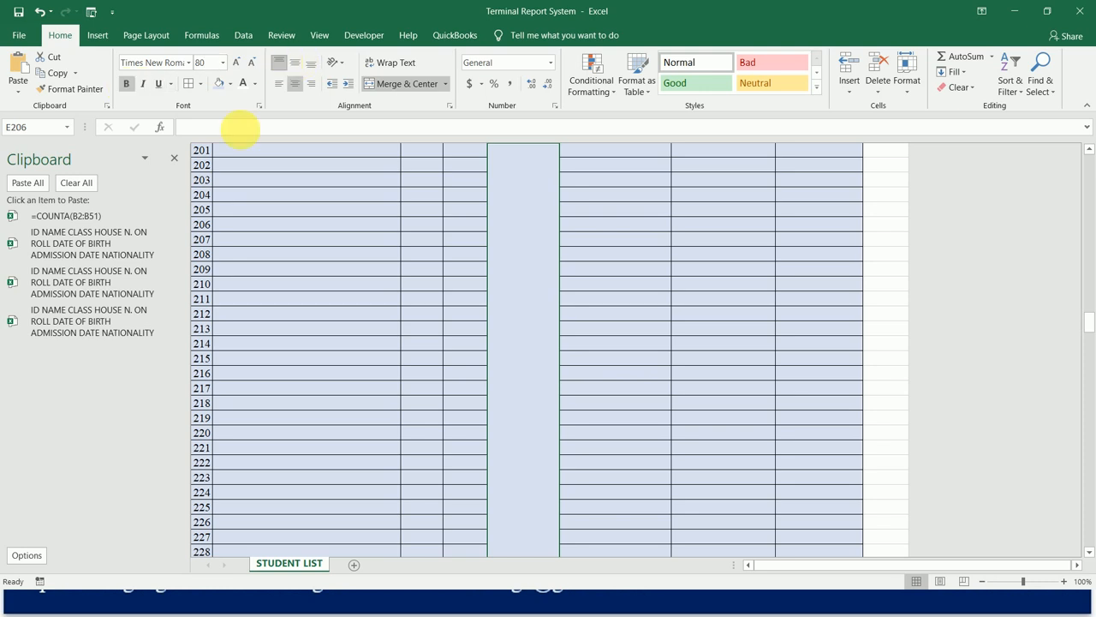
Insert a COUNTA function in the merged cell E206 with the range B206:B255, covering the NAME cells of IDs 201 to 250.
{"action": "left_click", "coordinate": [202, 35]}
{"action": "left_click", "coordinate": [19, 67]}
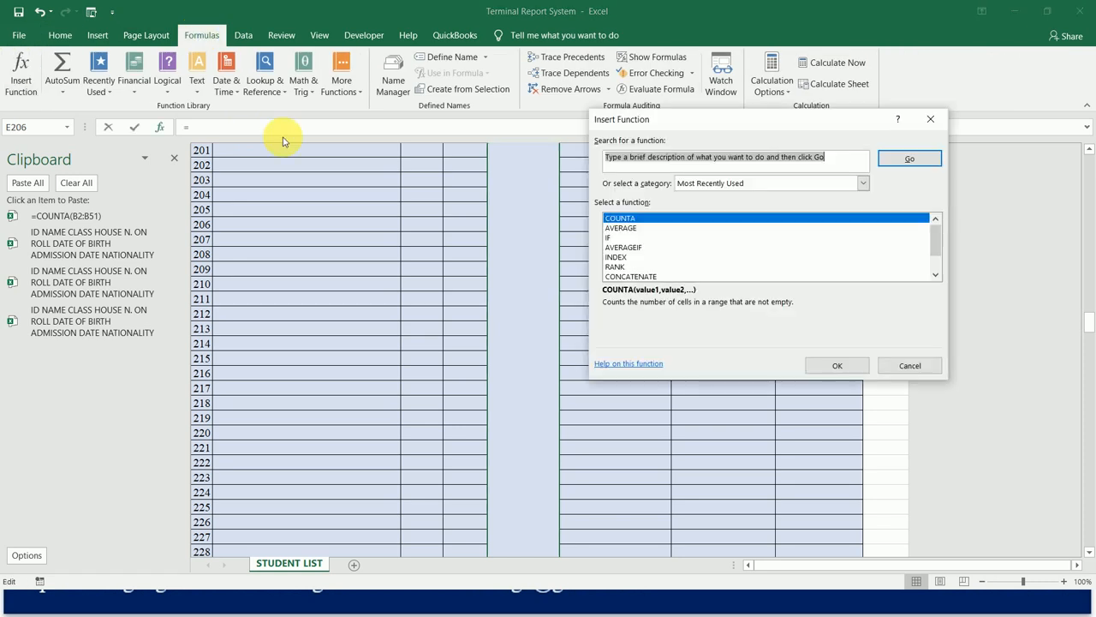
{"action": "left_click", "coordinate": [620, 219]}
{"action": "double_click", "coordinate": [621, 219]}
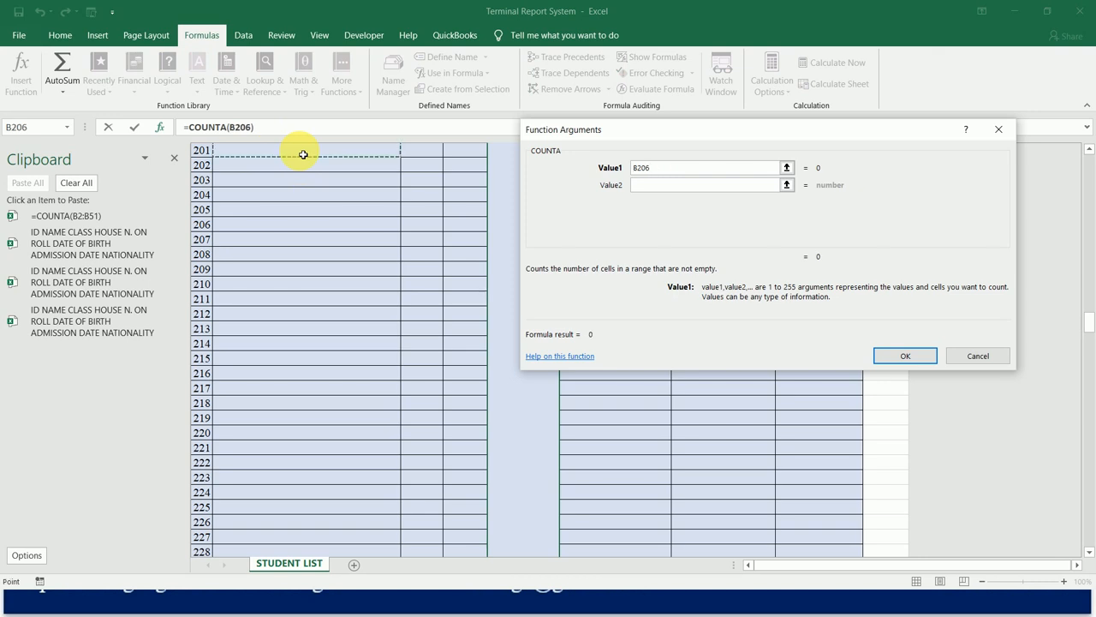
{"action": "key", "text": "shift+Down"}
{"action": "key", "text": "shift+Down"}
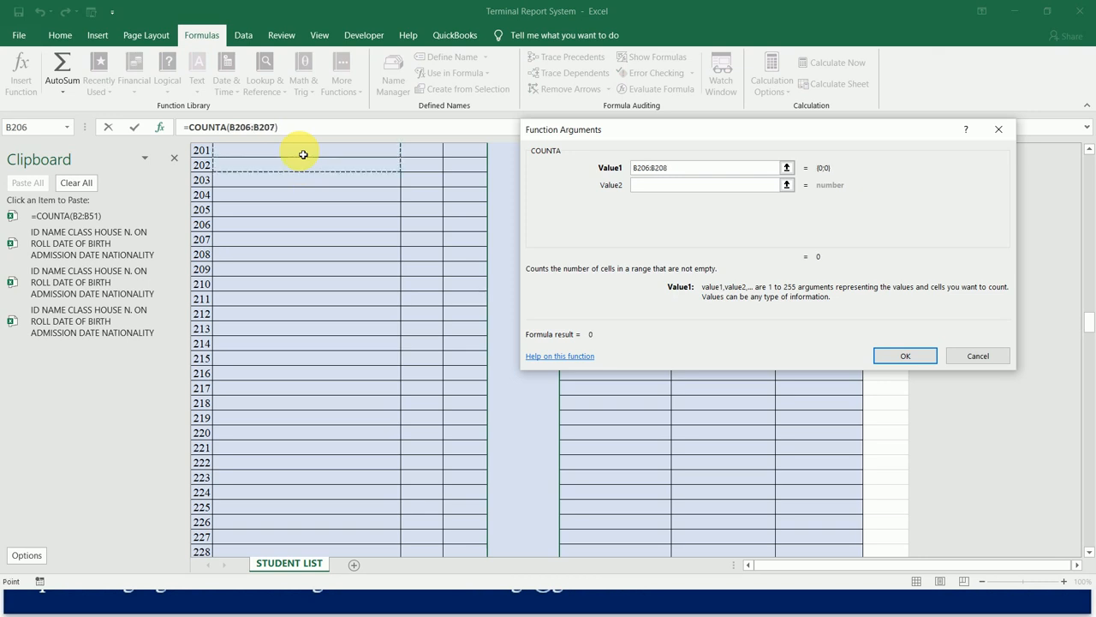
{"action": "key", "text": "shift+Down"}
{"action": "key", "text": "shift+Down"}
{"action": "key", "text": "shift+Down"}
{"action": "key", "text": "shift+Down"}
{"action": "key", "text": "shift+Down"}
{"action": "key", "text": "shift+Down"}
{"action": "key", "text": "shift+Down"}
{"action": "key", "text": "shift+Down"}
{"action": "key", "text": "shift+Down"}
{"action": "key", "text": "shift+Down"}
{"action": "key", "text": "shift+Down"}
{"action": "key", "text": "shift+Down"}
{"action": "key", "text": "shift+Down"}
{"action": "key", "text": "shift+Down"}
{"action": "key", "text": "shift+Down"}
{"action": "key", "text": "shift+Down"}
{"action": "key", "text": "shift+Down"}
{"action": "key", "text": "shift+Down"}
{"action": "key", "text": "shift+Down"}
{"action": "key", "text": "shift+Down"}
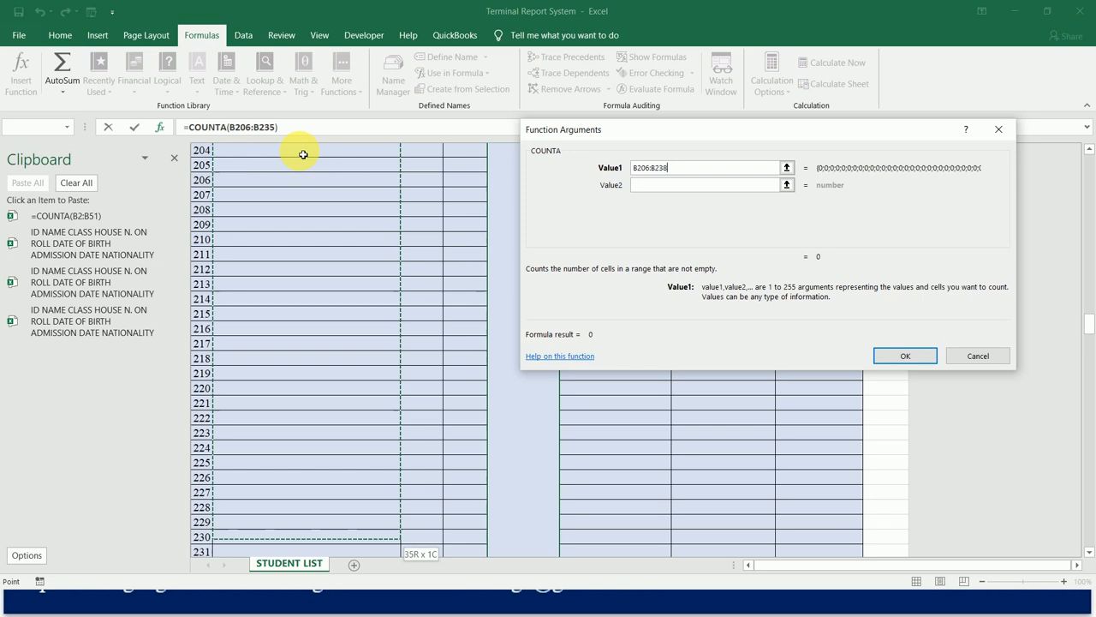
{"action": "key", "text": "shift+Down"}
{"action": "key", "text": "shift+Down"}
{"action": "key", "text": "shift+Down"}
{"action": "key", "text": "shift+Down"}
{"action": "key", "text": "shift+Down"}
{"action": "key", "text": "shift+Down"}
{"action": "key", "text": "shift+Down"}
{"action": "key", "text": "shift+Down"}
{"action": "key", "text": "shift+Down"}
{"action": "key", "text": "shift+Down"}
{"action": "key", "text": "shift+Down"}
{"action": "key", "text": "shift+Down"}
{"action": "key", "text": "shift+Down"}
{"action": "key", "text": "shift+Down"}
{"action": "key", "text": "shift+Down"}
{"action": "key", "text": "shift+Down"}
{"action": "key", "text": "shift+Down"}
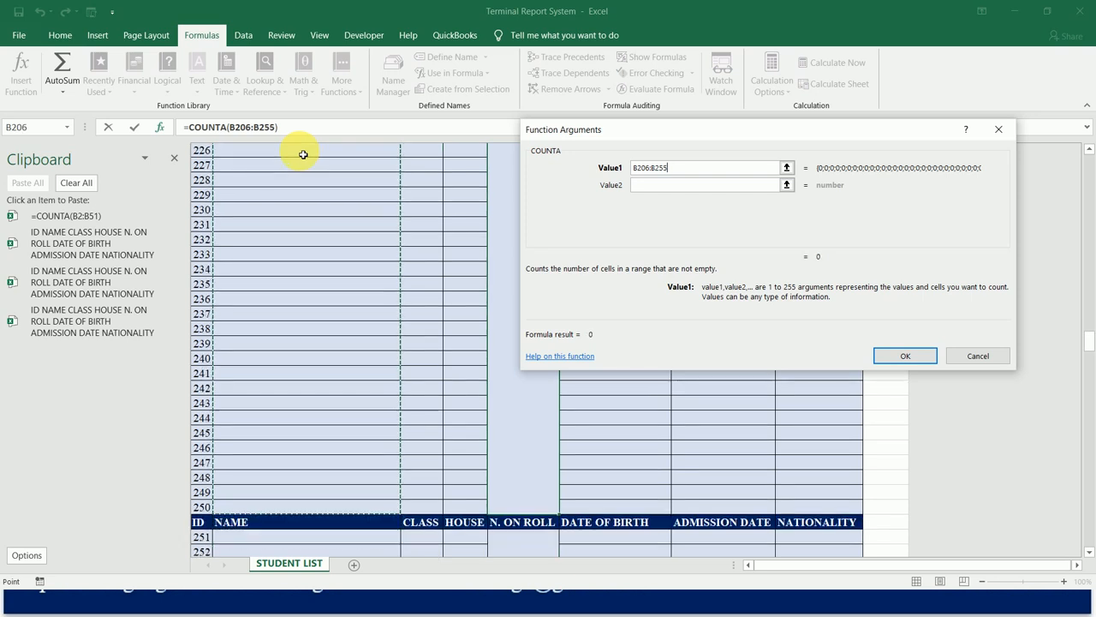
{"action": "left_click", "coordinate": [904, 358]}
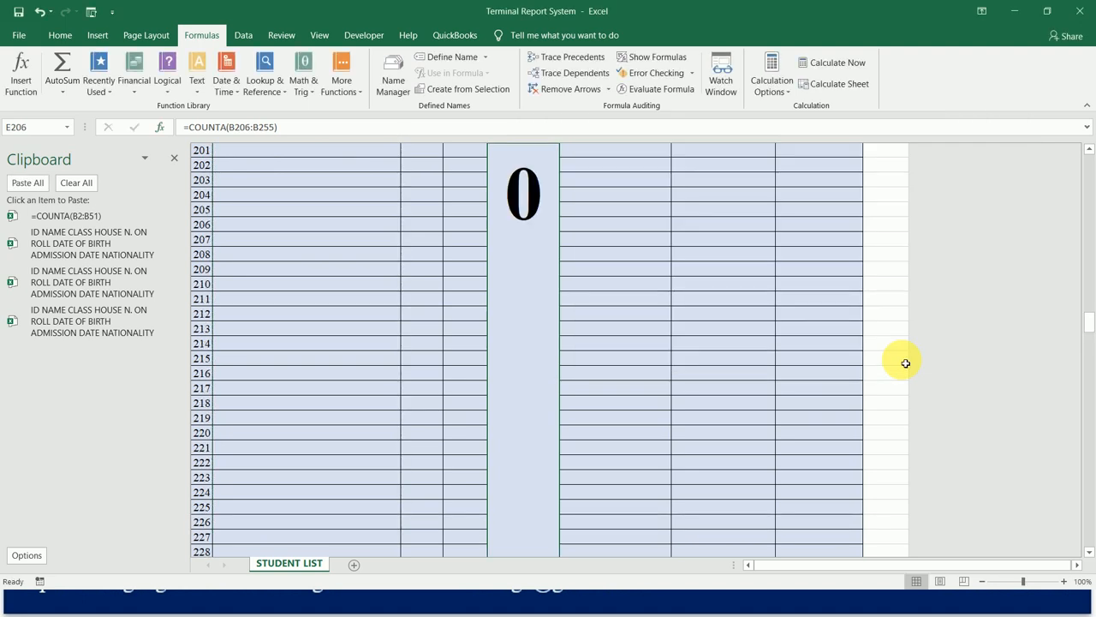
Format the merged N. ON ROLL cell E257 with font size 80, bold and top alignment.
{"action": "key", "text": "Return"}
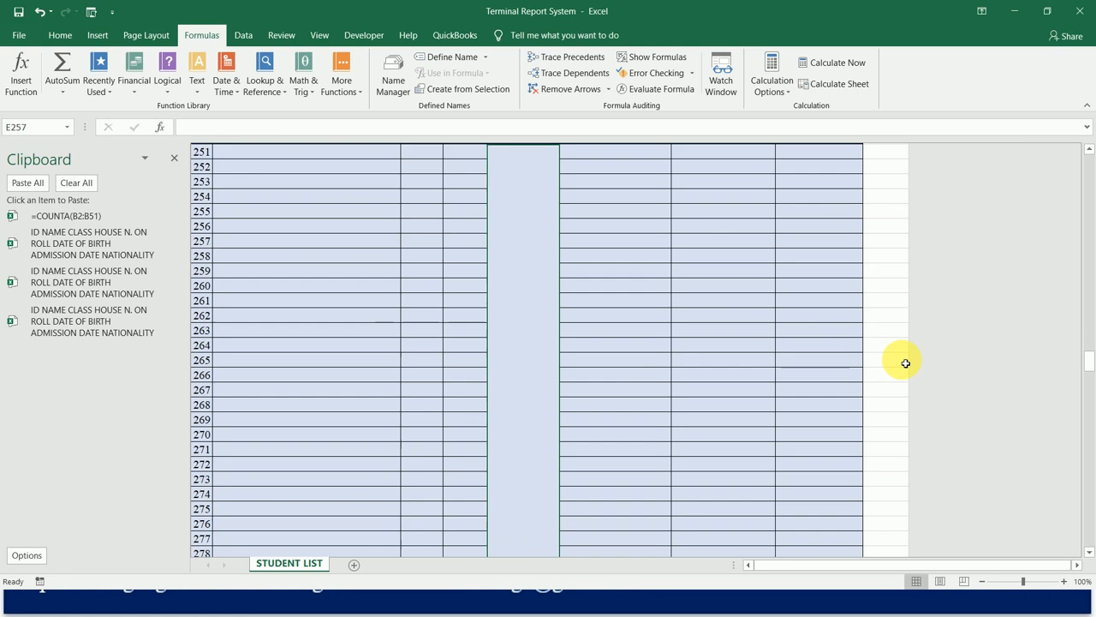
{"action": "left_click", "coordinate": [62, 35]}
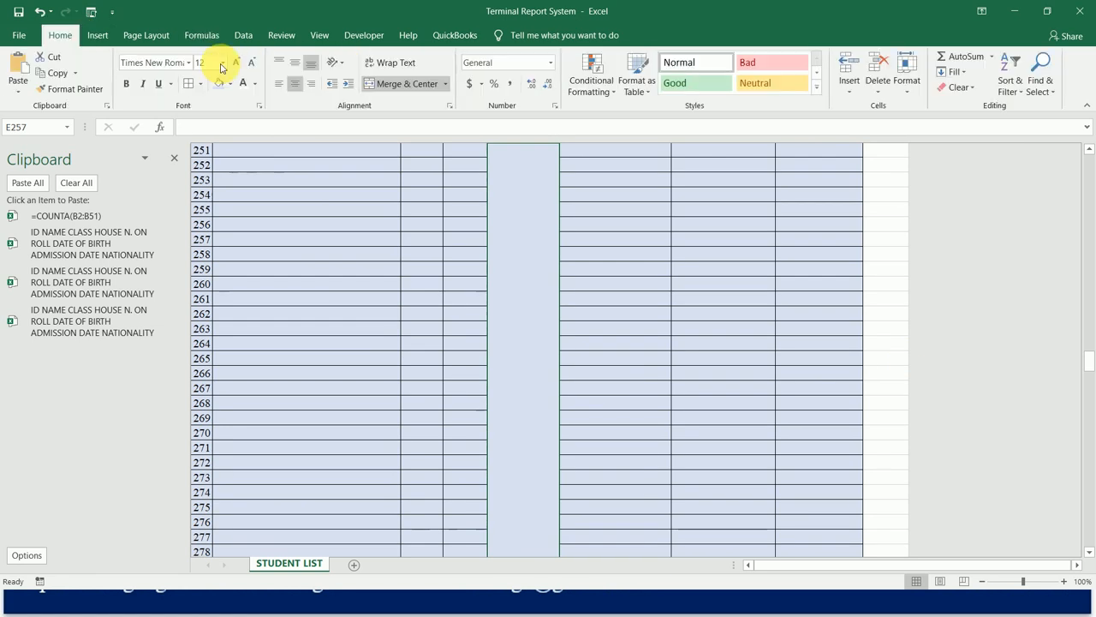
{"action": "type", "text": "80"}
{"action": "left_click", "coordinate": [126, 83]}
{"action": "left_click", "coordinate": [280, 66]}
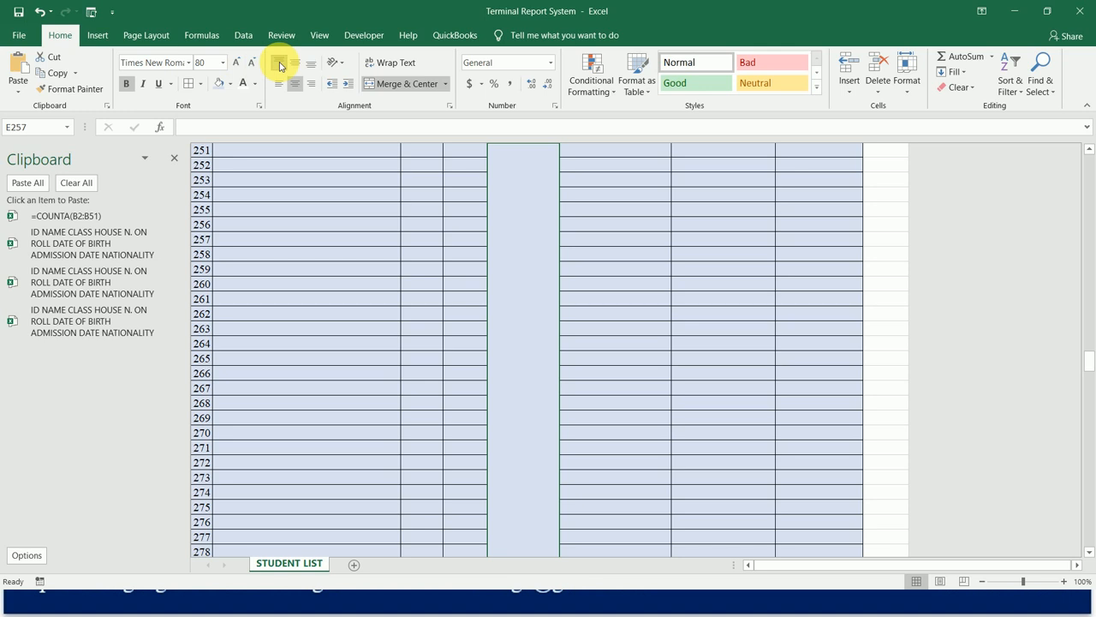
Insert a COUNTA function in the merged cell E257 with the range B257:B306, covering the NAME cells of IDs 251 to 300.
{"action": "left_click", "coordinate": [195, 34]}
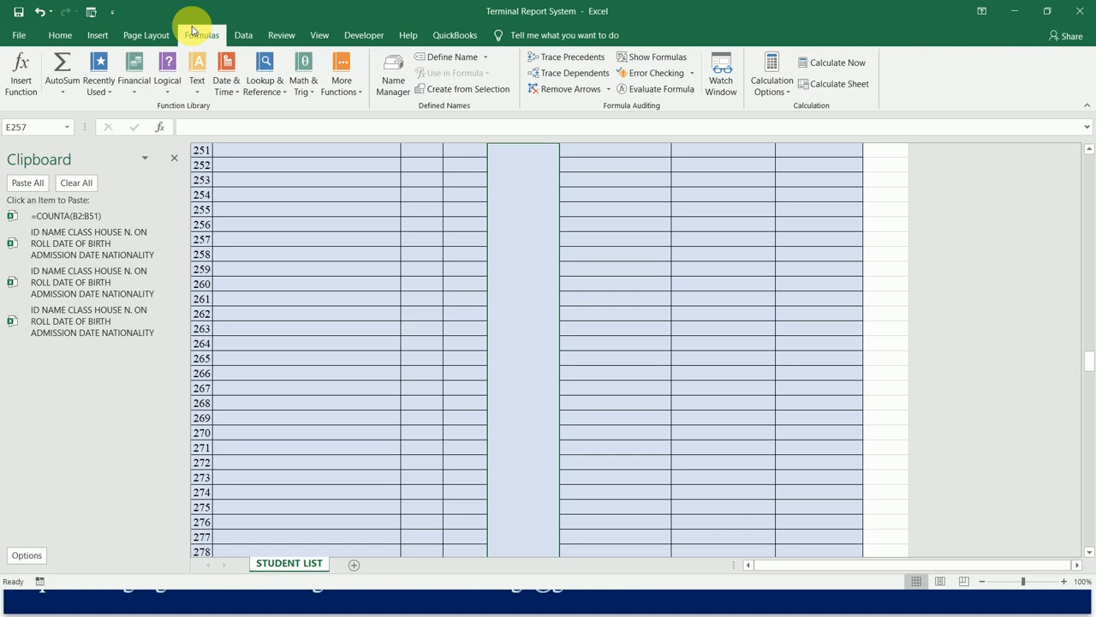
{"action": "left_click", "coordinate": [21, 75]}
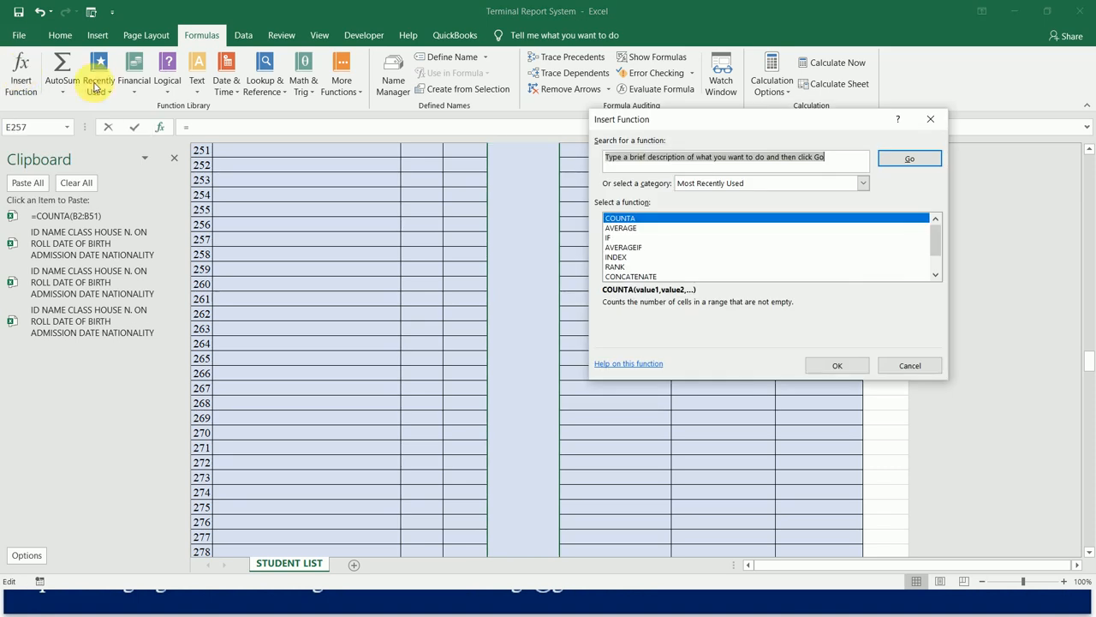
{"action": "double_click", "coordinate": [624, 217]}
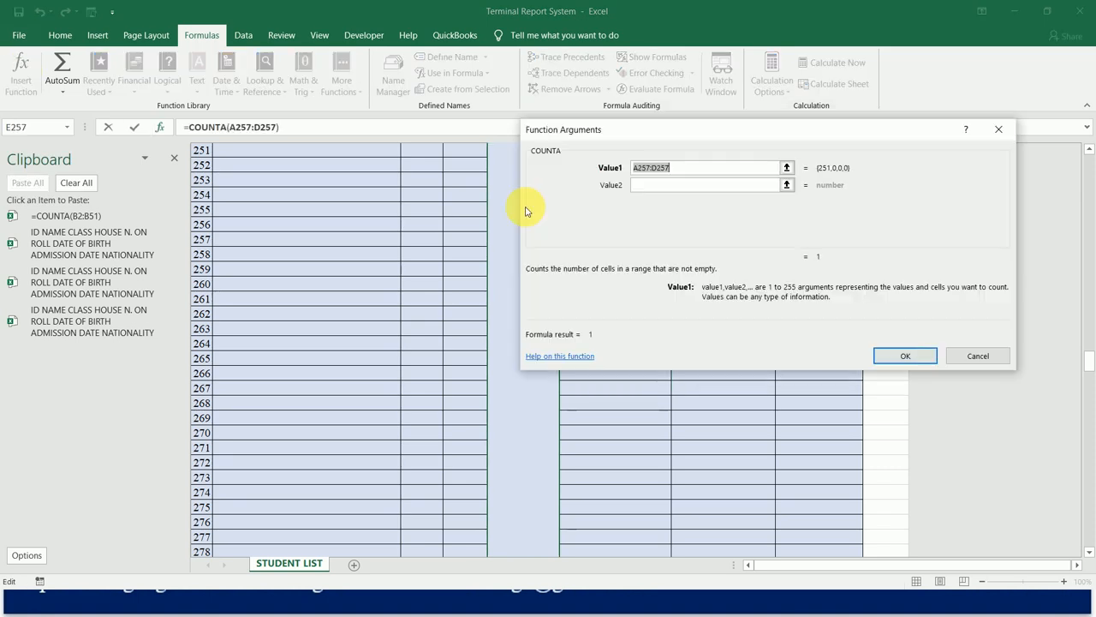
{"action": "left_click", "coordinate": [334, 154]}
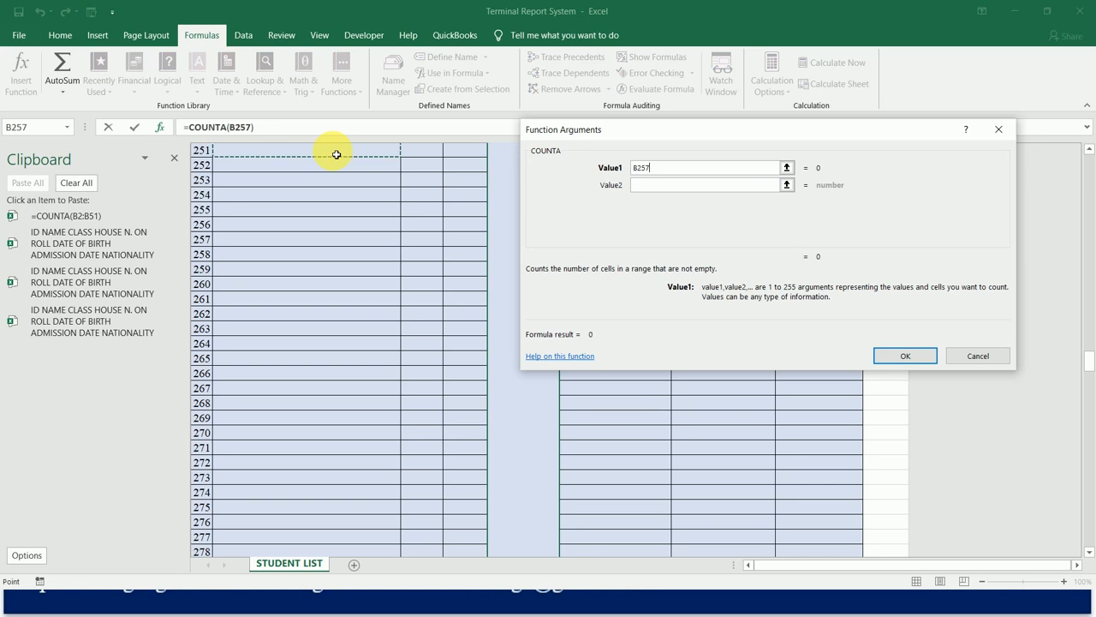
{"action": "key", "text": "shift+Down"}
{"action": "key", "text": "shift+Down"}
{"action": "key", "text": "shift+Down"}
{"action": "key", "text": "shift+Down"}
{"action": "key", "text": "shift+Down"}
{"action": "key", "text": "shift+Down"}
{"action": "key", "text": "shift+Down"}
{"action": "key", "text": "shift+Down"}
{"action": "key", "text": "shift+Down"}
{"action": "key", "text": "shift+Down"}
{"action": "key", "text": "shift+Down"}
{"action": "key", "text": "shift+Down"}
{"action": "key", "text": "shift+Down"}
{"action": "key", "text": "shift+Down"}
{"action": "key", "text": "shift+Down"}
{"action": "key", "text": "shift+Down"}
{"action": "key", "text": "shift+Down"}
{"action": "key", "text": "shift+Down"}
{"action": "key", "text": "shift+Down"}
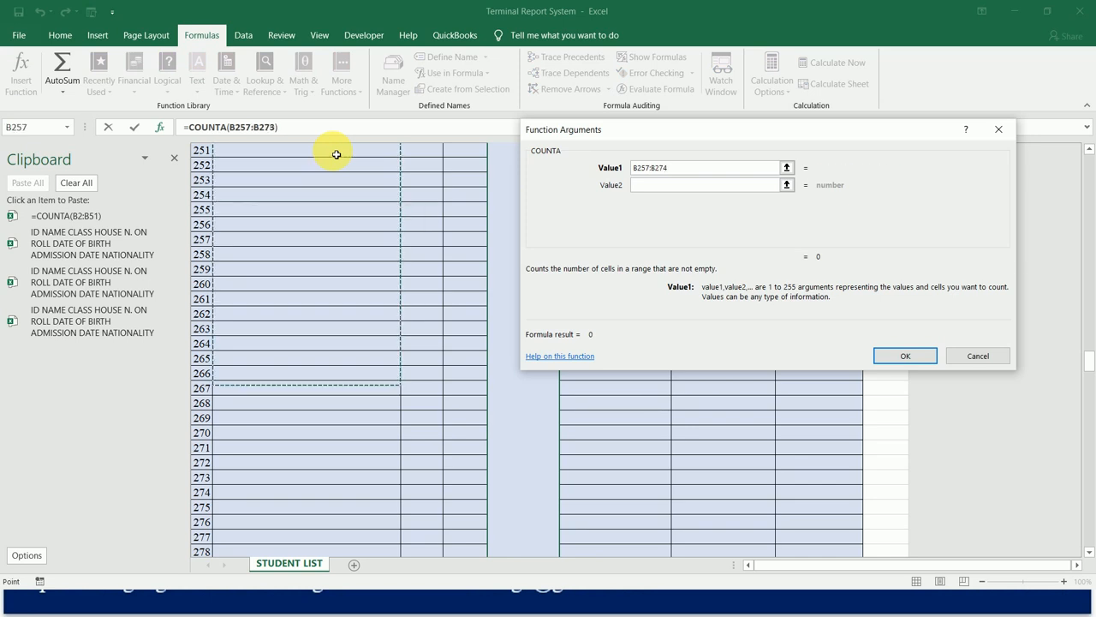
{"action": "key", "text": "shift+Down"}
{"action": "key", "text": "shift+Down"}
{"action": "key", "text": "shift+Down"}
{"action": "key", "text": "shift+Down"}
{"action": "key", "text": "shift+Down"}
{"action": "key", "text": "shift+Down"}
{"action": "key", "text": "shift+Down"}
{"action": "key", "text": "shift+Down"}
{"action": "key", "text": "shift+Down"}
{"action": "key", "text": "shift+Down"}
{"action": "key", "text": "shift+Down"}
{"action": "key", "text": "shift+Down"}
{"action": "key", "text": "shift+Down"}
{"action": "key", "text": "shift+Down"}
{"action": "key", "text": "shift+Down"}
{"action": "key", "text": "shift+Down"}
{"action": "key", "text": "shift+Down"}
{"action": "key", "text": "shift+Down"}
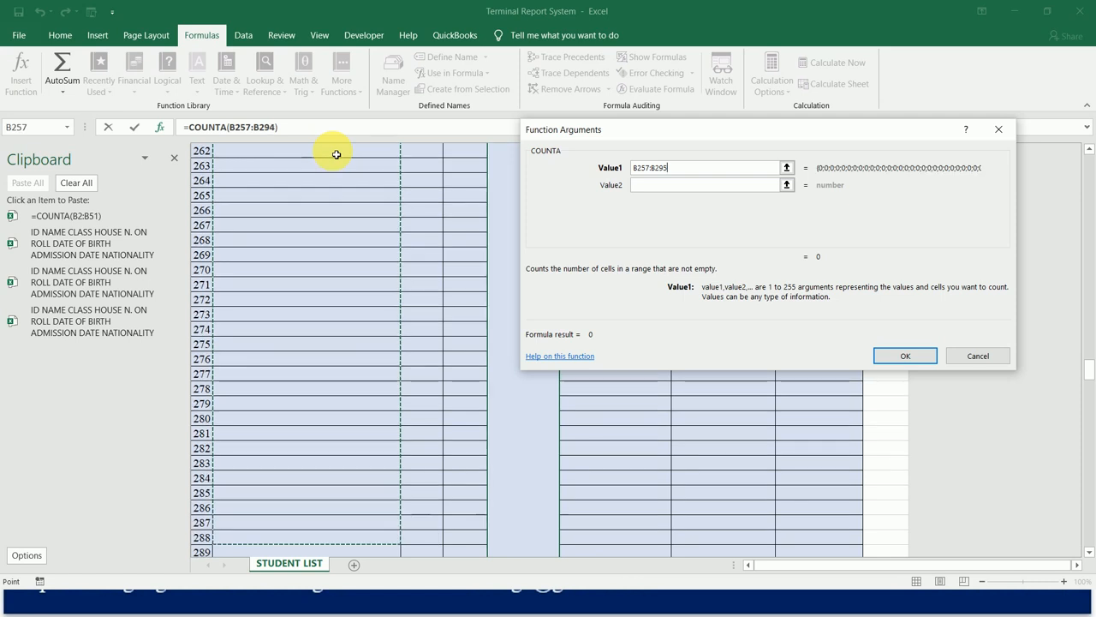
{"action": "key", "text": "shift+Down"}
{"action": "key", "text": "shift+Down"}
{"action": "key", "text": "shift+Down"}
{"action": "key", "text": "shift+Down"}
{"action": "key", "text": "shift+Down"}
{"action": "key", "text": "shift+Down"}
{"action": "key", "text": "shift+Down"}
{"action": "key", "text": "shift+Down"}
{"action": "key", "text": "shift+Down"}
{"action": "key", "text": "shift+Down"}
{"action": "key", "text": "shift+Down"}
{"action": "key", "text": "shift+Down"}
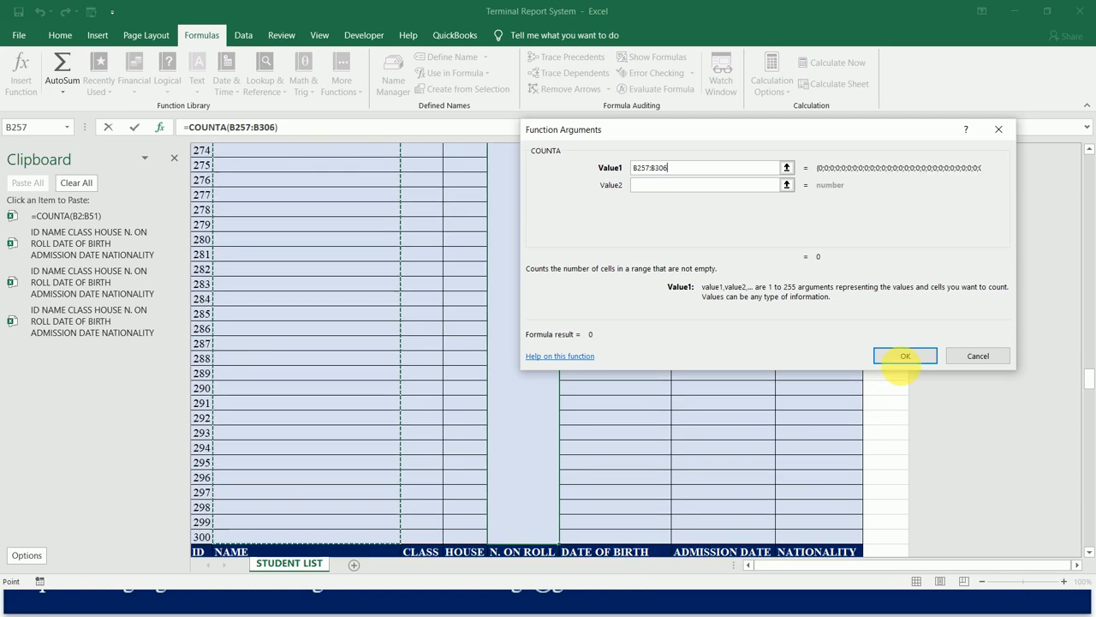
{"action": "left_click", "coordinate": [905, 356]}
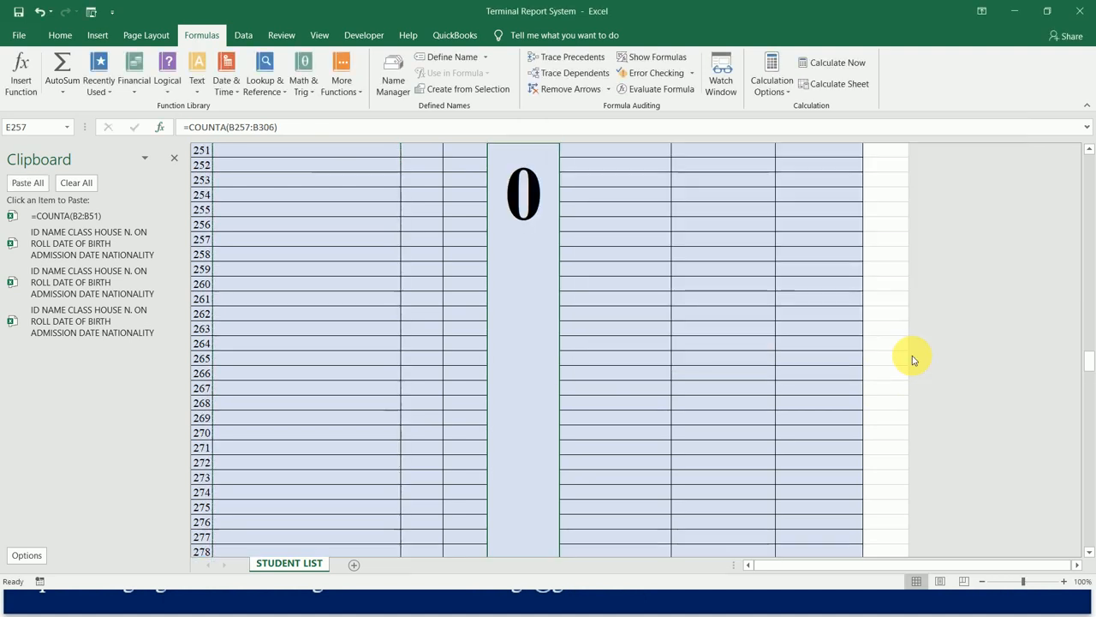
Set the merged N. ON ROLL cell E308 to font size 80, bold and top-aligned.
{"action": "key", "text": "Return"}
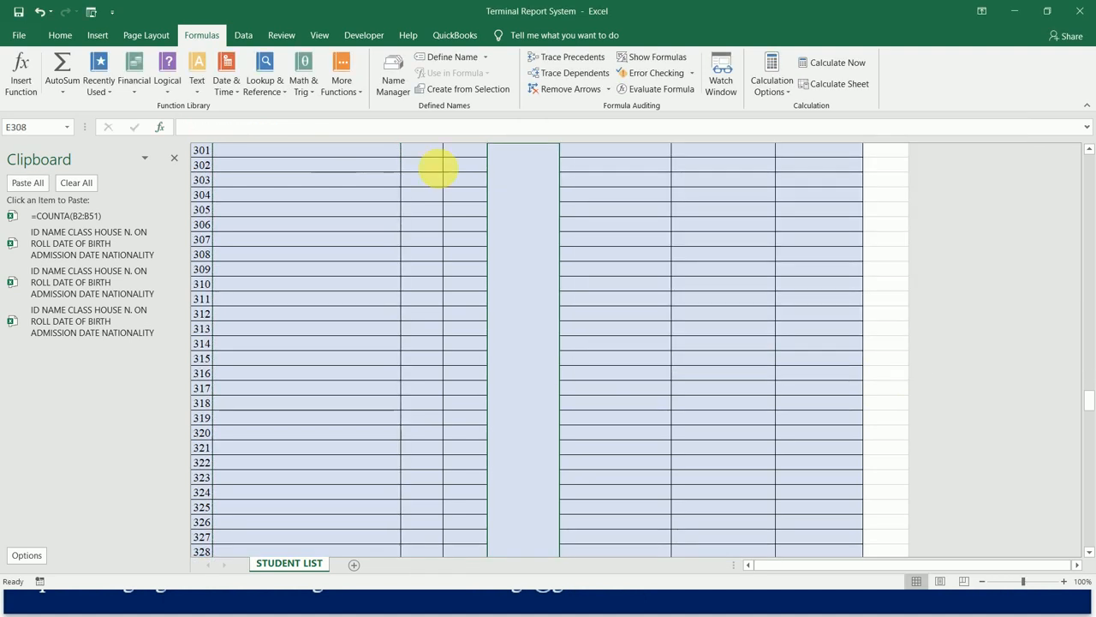
{"action": "left_click", "coordinate": [61, 37]}
{"action": "left_click", "coordinate": [208, 63]}
{"action": "type", "text": "80"}
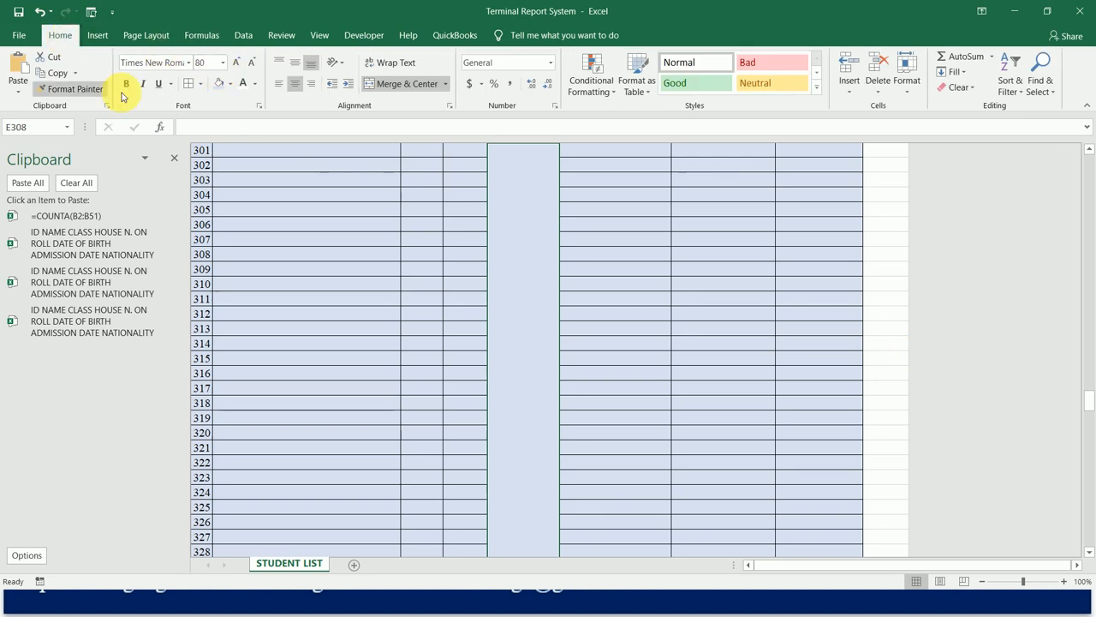
{"action": "left_click", "coordinate": [128, 85]}
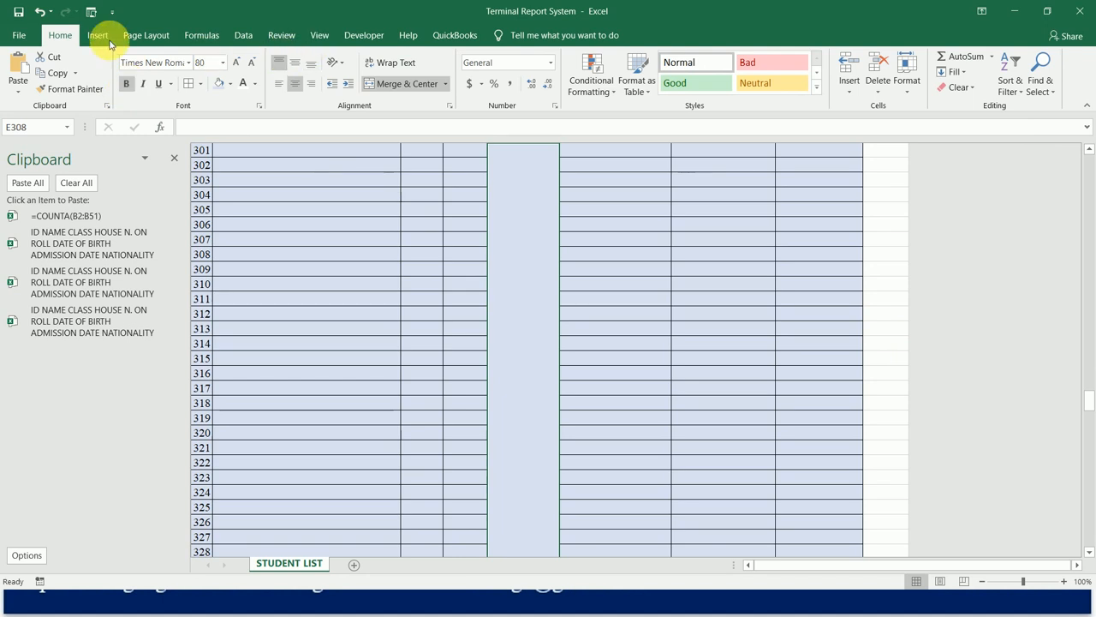
Insert a COUNTA function in the merged cell E308 with the range B308:B357, covering the NAME cells of IDs 301 to 350.
{"action": "left_click", "coordinate": [208, 38]}
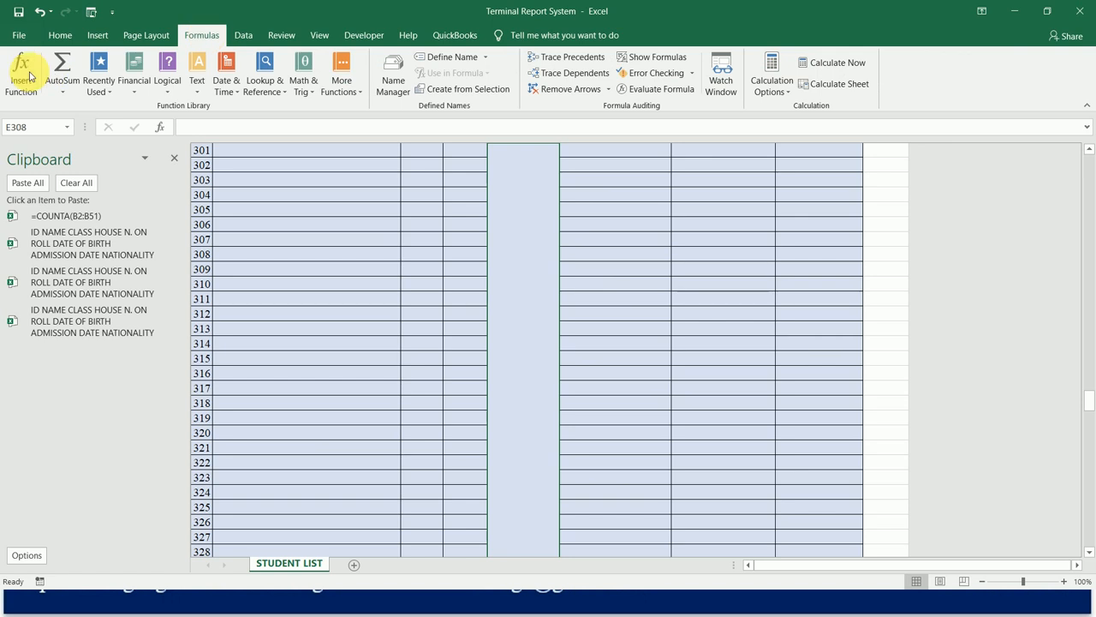
{"action": "left_click", "coordinate": [21, 70]}
{"action": "double_click", "coordinate": [638, 220]}
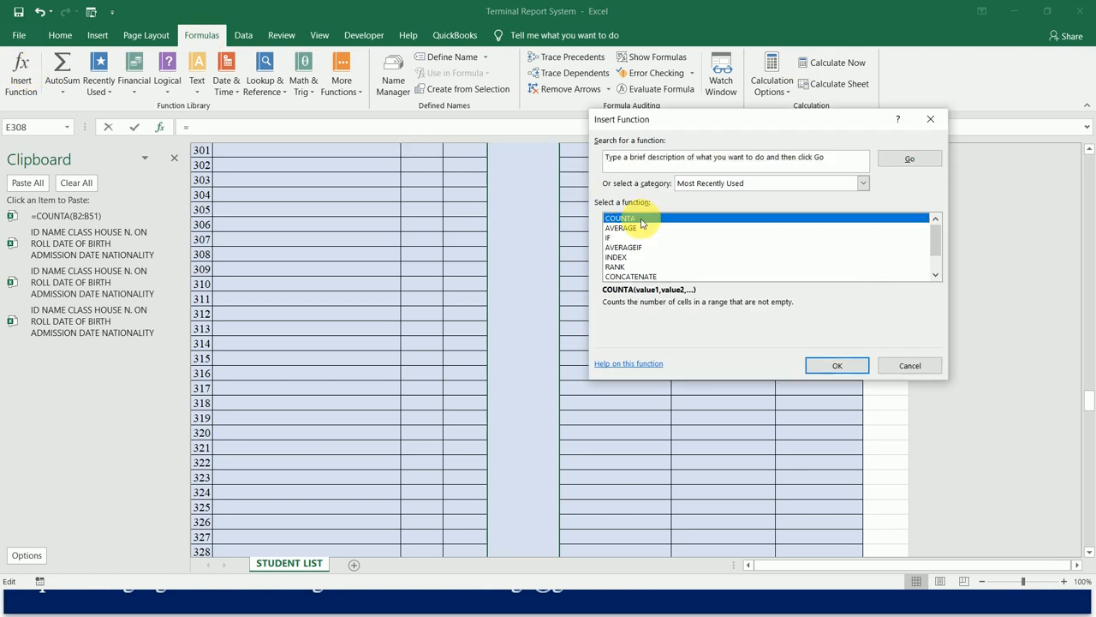
{"action": "left_click", "coordinate": [357, 155]}
{"action": "key", "text": "shift+Down"}
{"action": "key", "text": "shift+Down"}
{"action": "key", "text": "shift+Down"}
{"action": "key", "text": "shift+Down"}
{"action": "key", "text": "shift+Down"}
{"action": "key", "text": "shift+Down"}
{"action": "key", "text": "shift+Down"}
{"action": "key", "text": "shift+Down"}
{"action": "key", "text": "shift+Down"}
{"action": "key", "text": "shift+Down"}
{"action": "key", "text": "shift+Down"}
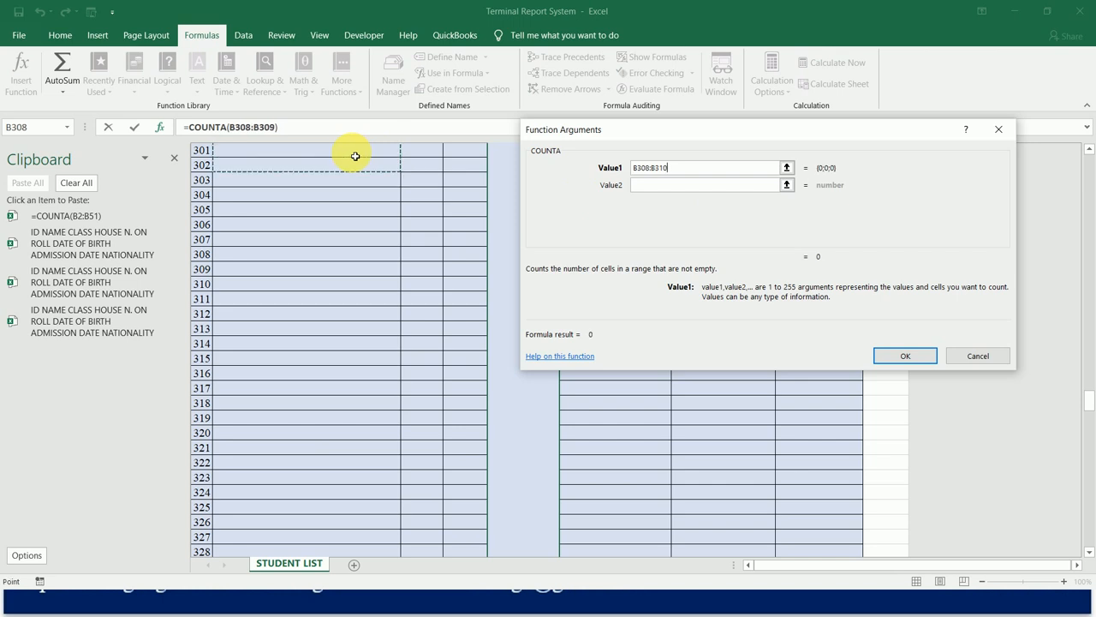
{"action": "key", "text": "shift+Down"}
{"action": "key", "text": "shift+Down"}
{"action": "key", "text": "shift+Down"}
{"action": "key", "text": "shift+Down"}
{"action": "key", "text": "shift+Down"}
{"action": "key", "text": "shift+Down"}
{"action": "key", "text": "shift+Down"}
{"action": "key", "text": "shift+Down"}
{"action": "key", "text": "shift+Down"}
{"action": "key", "text": "shift+Down"}
{"action": "key", "text": "shift+Down"}
{"action": "key", "text": "shift+Down"}
{"action": "key", "text": "shift+Down"}
{"action": "key", "text": "shift+Down"}
{"action": "key", "text": "shift+Down"}
{"action": "key", "text": "shift+Down"}
{"action": "key", "text": "shift+Down"}
{"action": "key", "text": "shift+Down"}
{"action": "key", "text": "shift+Down"}
{"action": "key", "text": "shift+Down"}
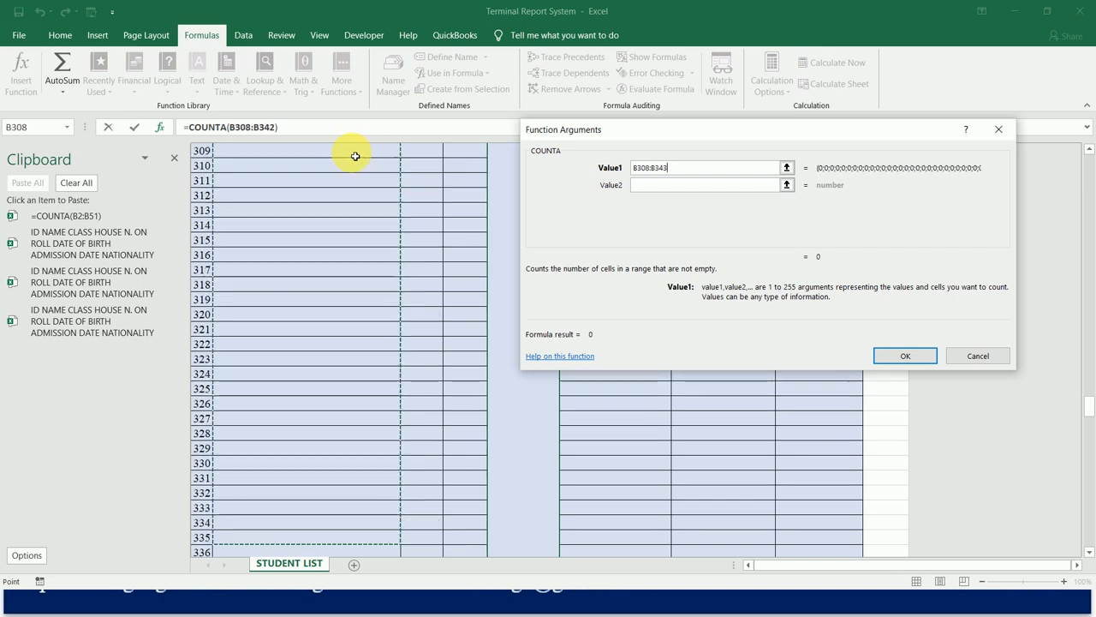
{"action": "key", "text": "shift+Down"}
{"action": "key", "text": "shift+Down"}
{"action": "key", "text": "shift+Down"}
{"action": "key", "text": "shift+Down"}
{"action": "key", "text": "shift+Down"}
{"action": "key", "text": "shift+Down"}
{"action": "key", "text": "shift+Down"}
{"action": "key", "text": "shift+Down"}
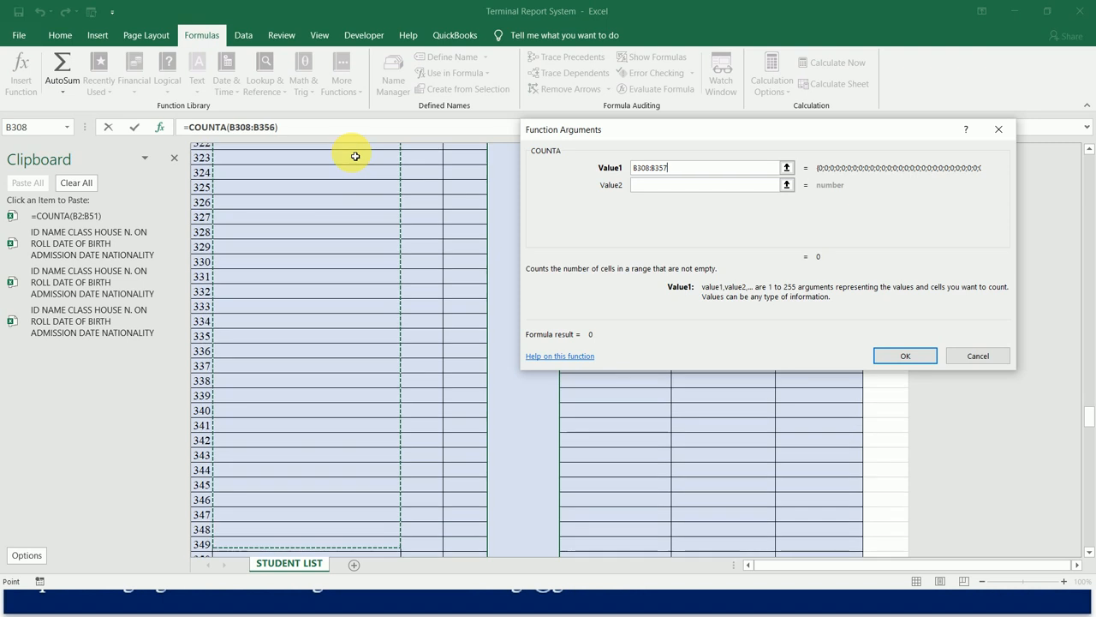
{"action": "key", "text": "shift+Up"}
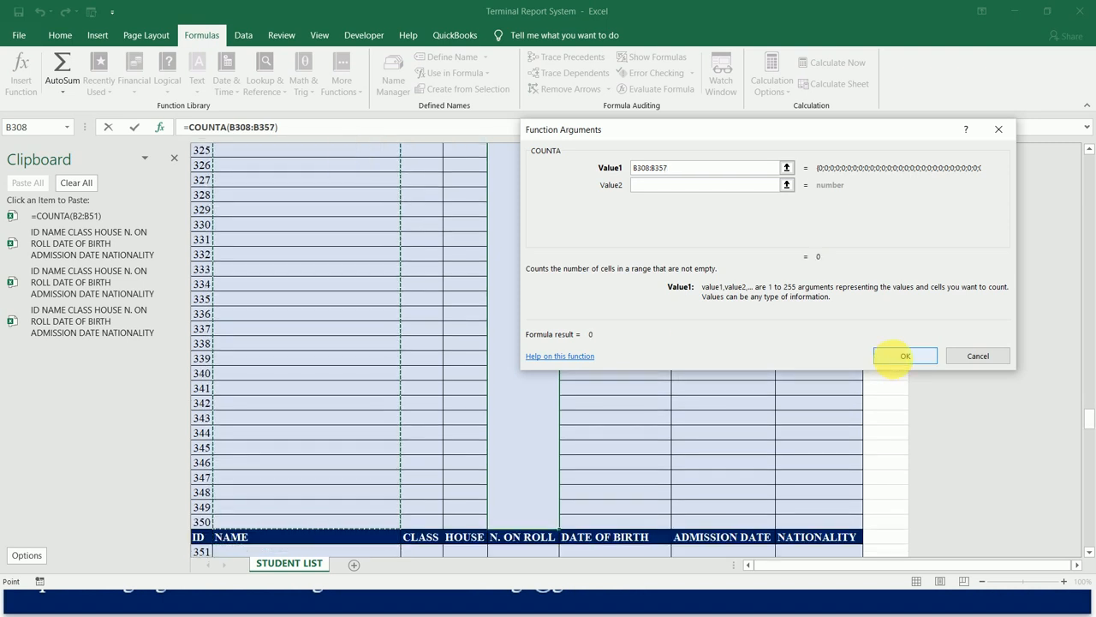
{"action": "left_click", "coordinate": [893, 355]}
{"action": "key", "text": "ctrl+z"}
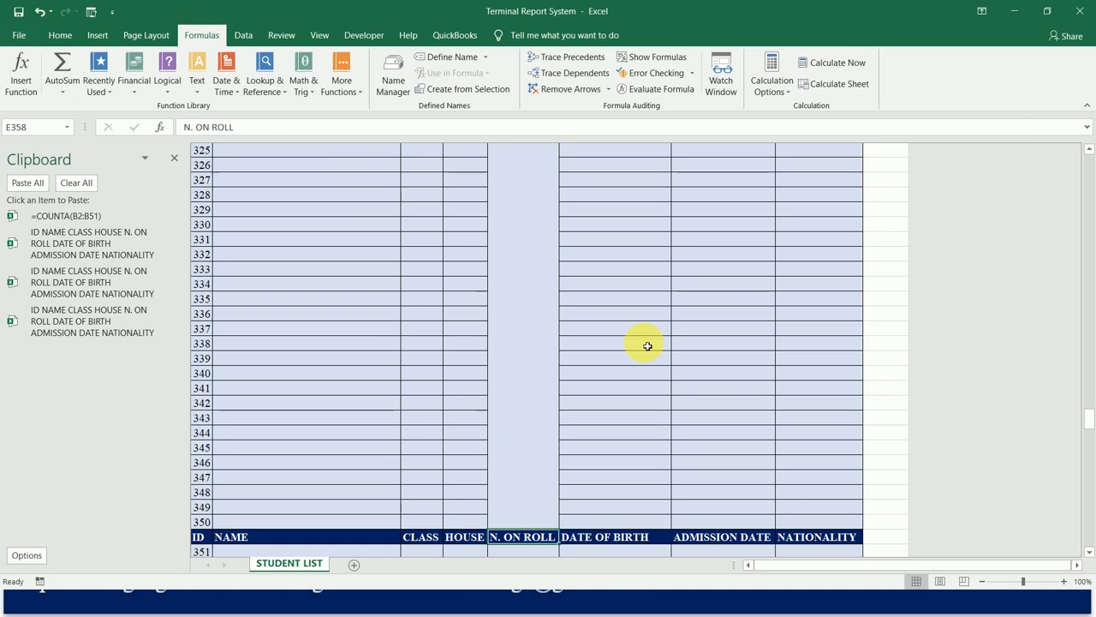
Make the merged N. ON ROLL cell E359 bold and top-aligned with font size 80.
{"action": "key", "text": "Return"}
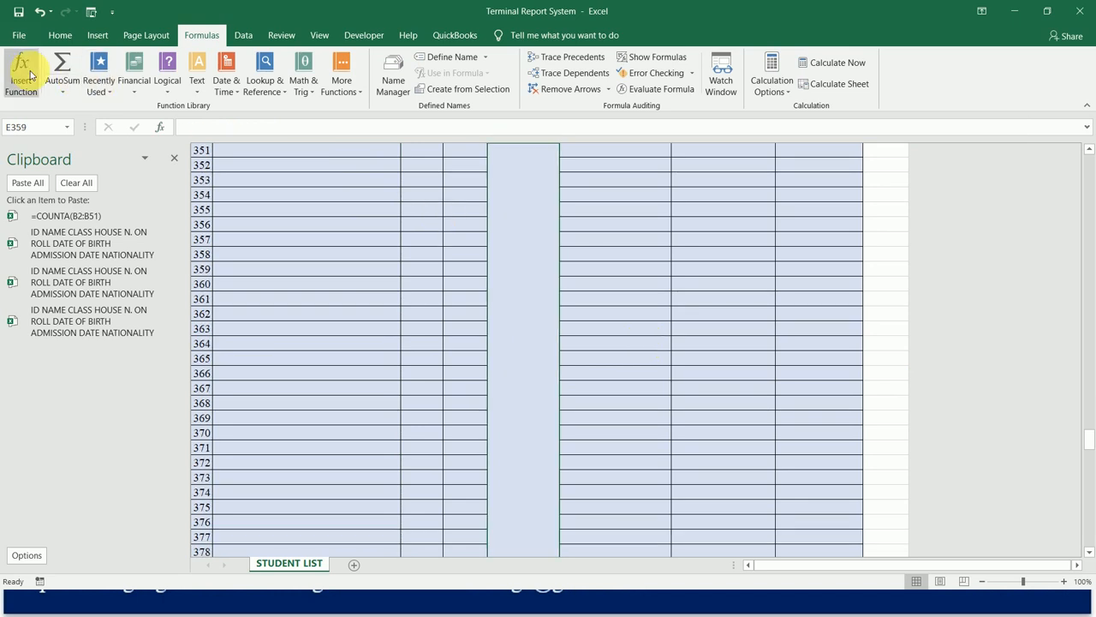
{"action": "left_click", "coordinate": [69, 37]}
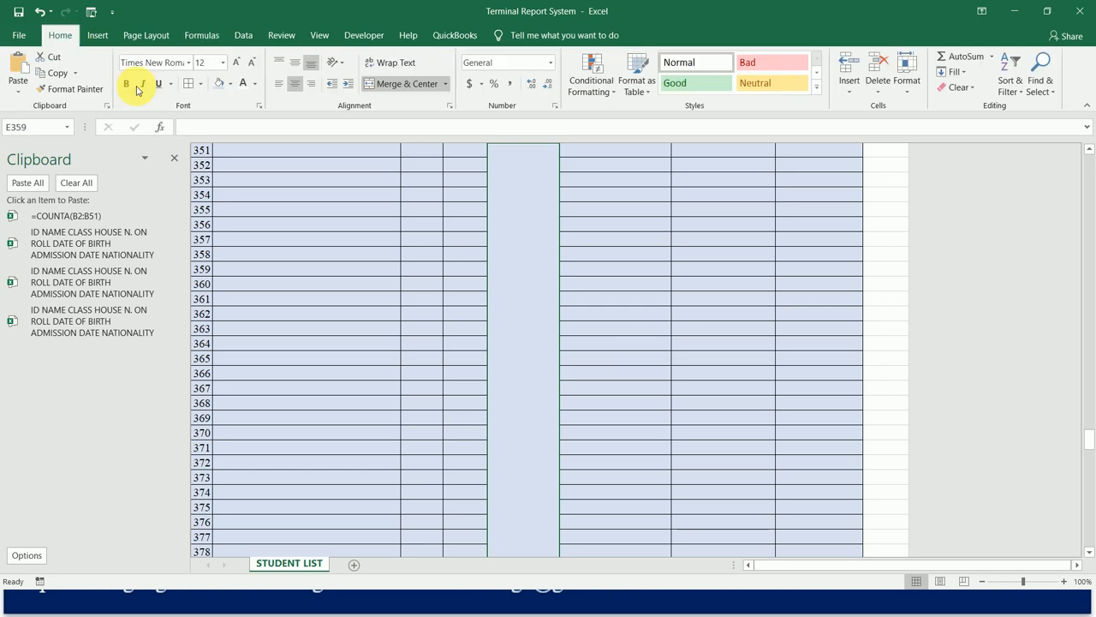
{"action": "left_click", "coordinate": [205, 62]}
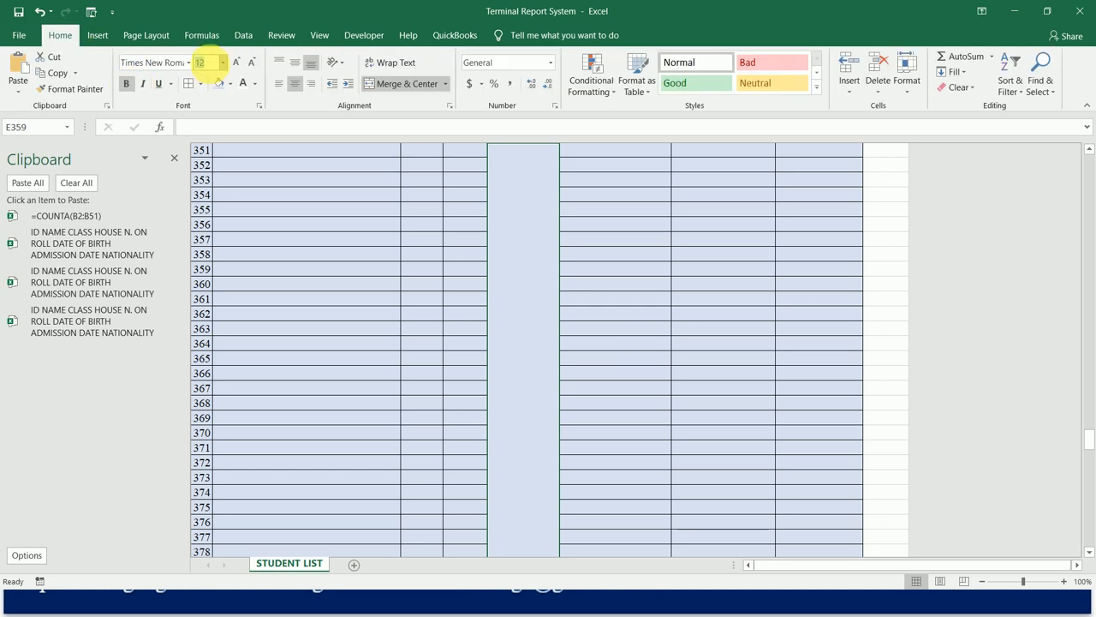
{"action": "type", "text": "80"}
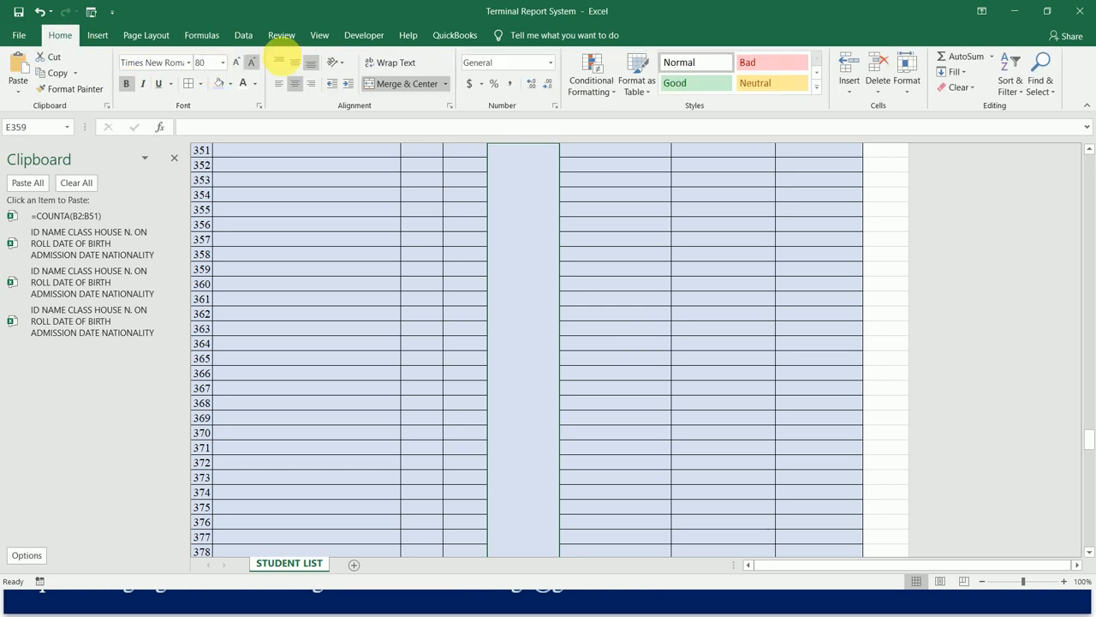
{"action": "left_click", "coordinate": [283, 61]}
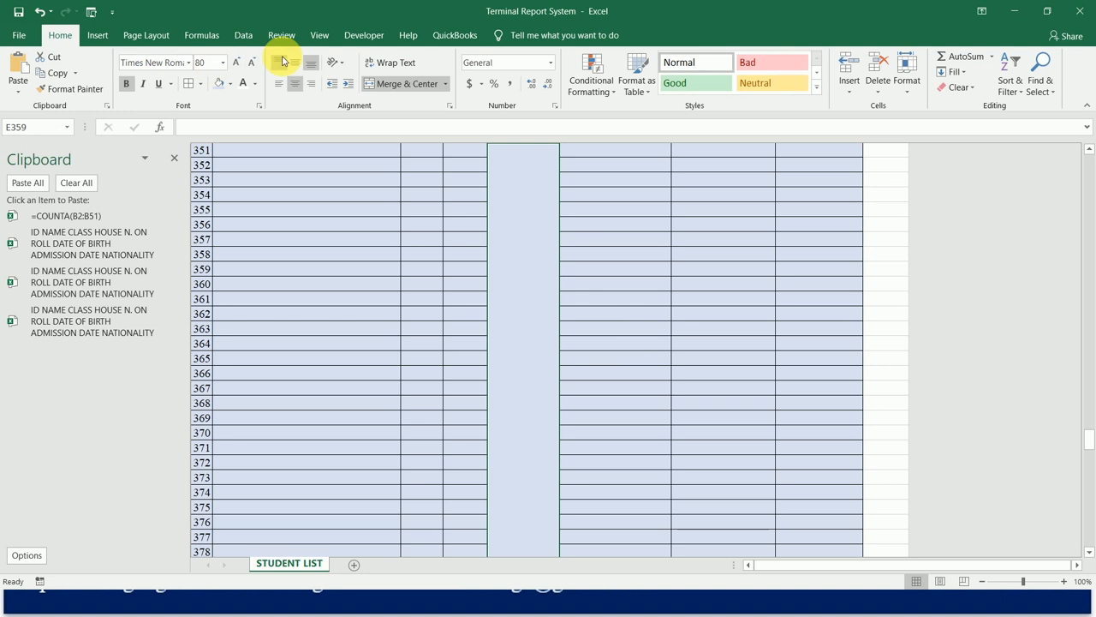
Insert a COUNTA function in the merged cell E359 with the range B359:B408, covering the NAME cells of IDs 351 to 400.
{"action": "left_click", "coordinate": [97, 35]}
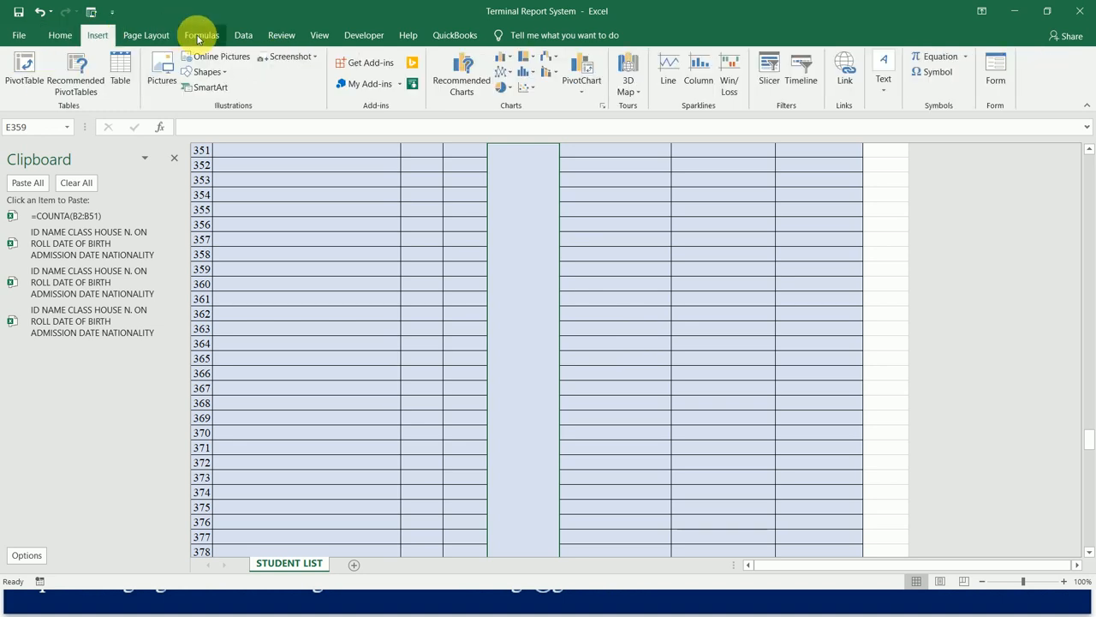
{"action": "left_click", "coordinate": [198, 38]}
{"action": "left_click", "coordinate": [21, 70]}
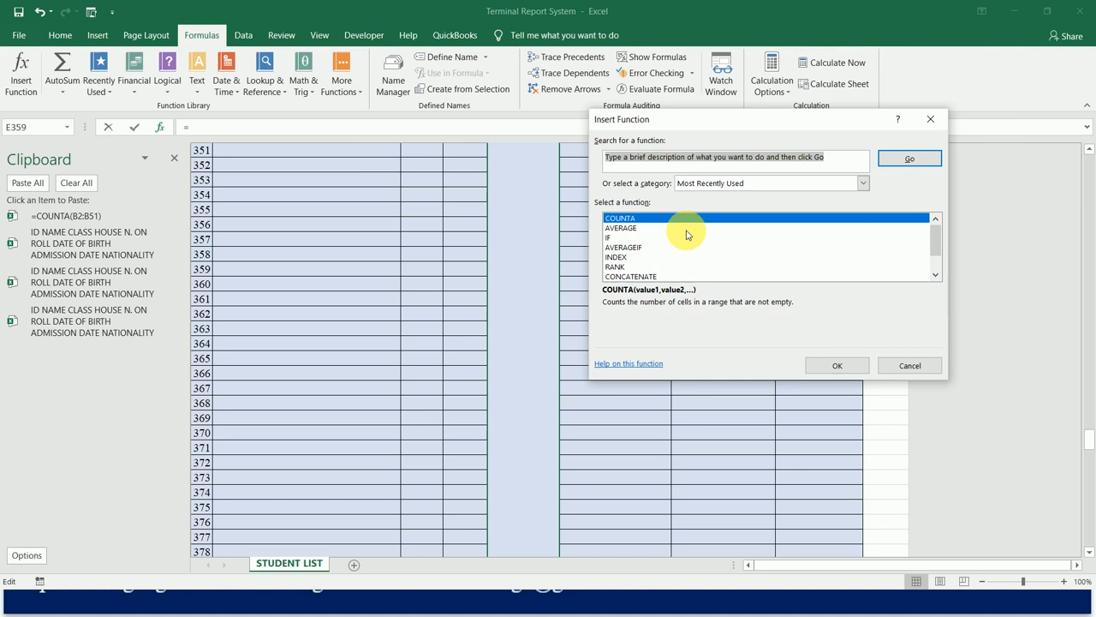
{"action": "double_click", "coordinate": [709, 219]}
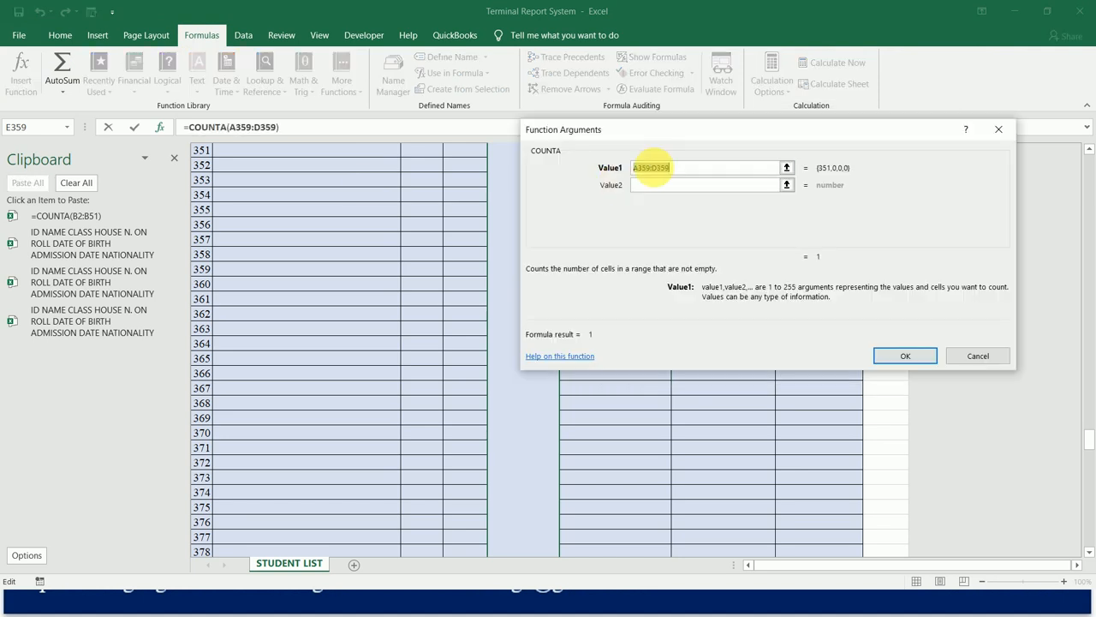
{"action": "left_click_drag", "start_coordinate": [341, 157], "coordinate": [429, 155]}
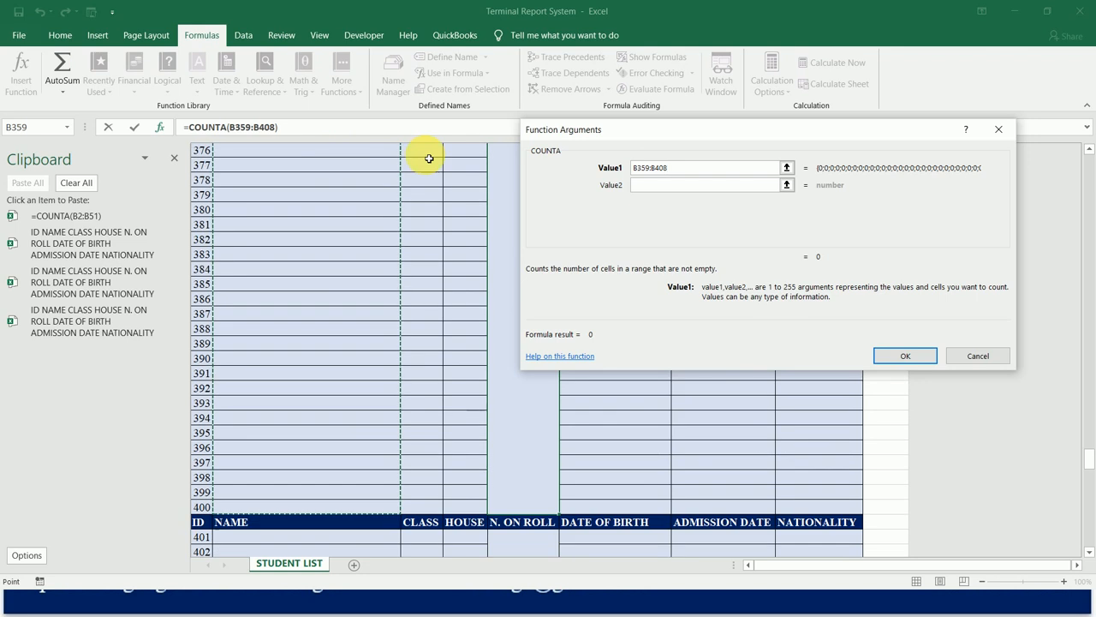
{"action": "left_click", "coordinate": [901, 355]}
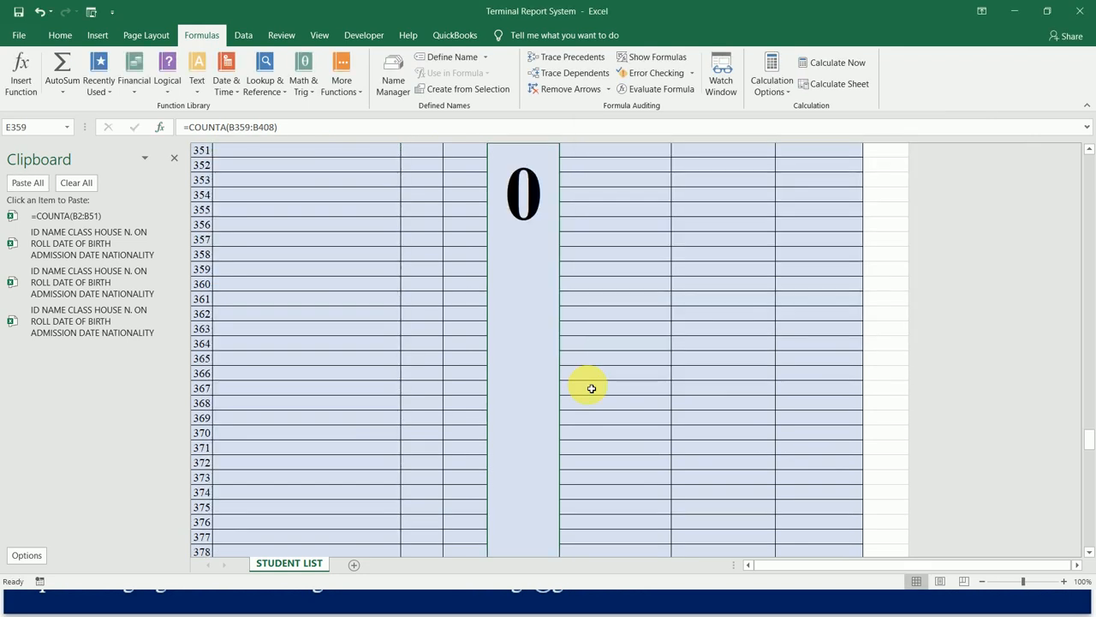
Format the merged N. ON ROLL cell E410 as bold, top-aligned text with font size 80.
{"action": "key", "text": "ctrl+Down"}
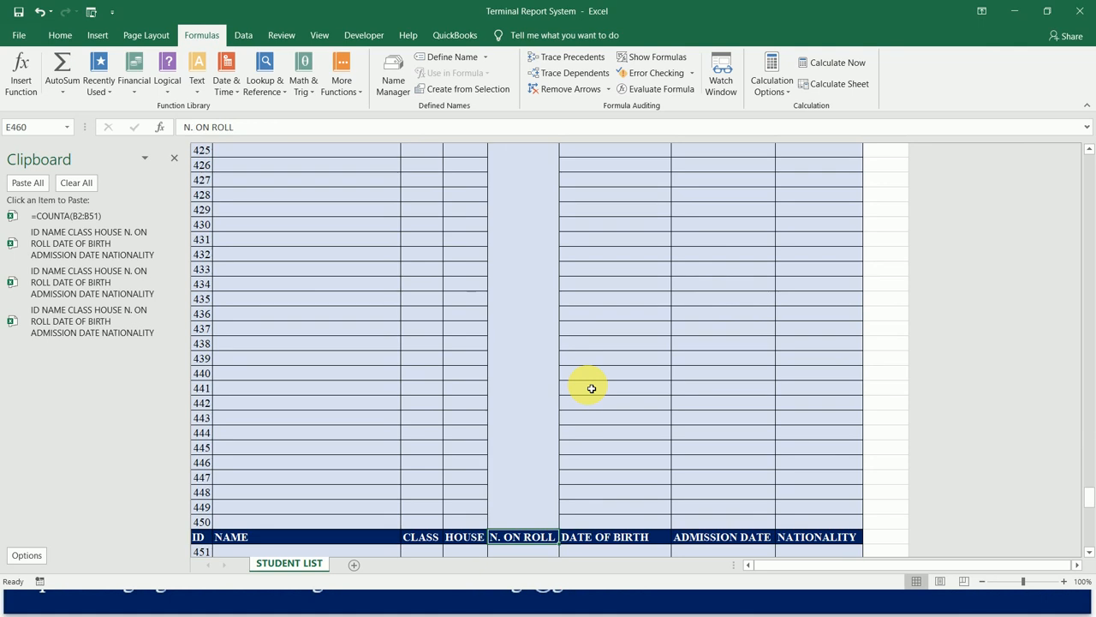
{"action": "key", "text": "Up"}
{"action": "key", "text": "Up"}
{"action": "key", "text": "Down"}
{"action": "key", "text": "Up"}
{"action": "key", "text": "Up"}
{"action": "key", "text": "Down"}
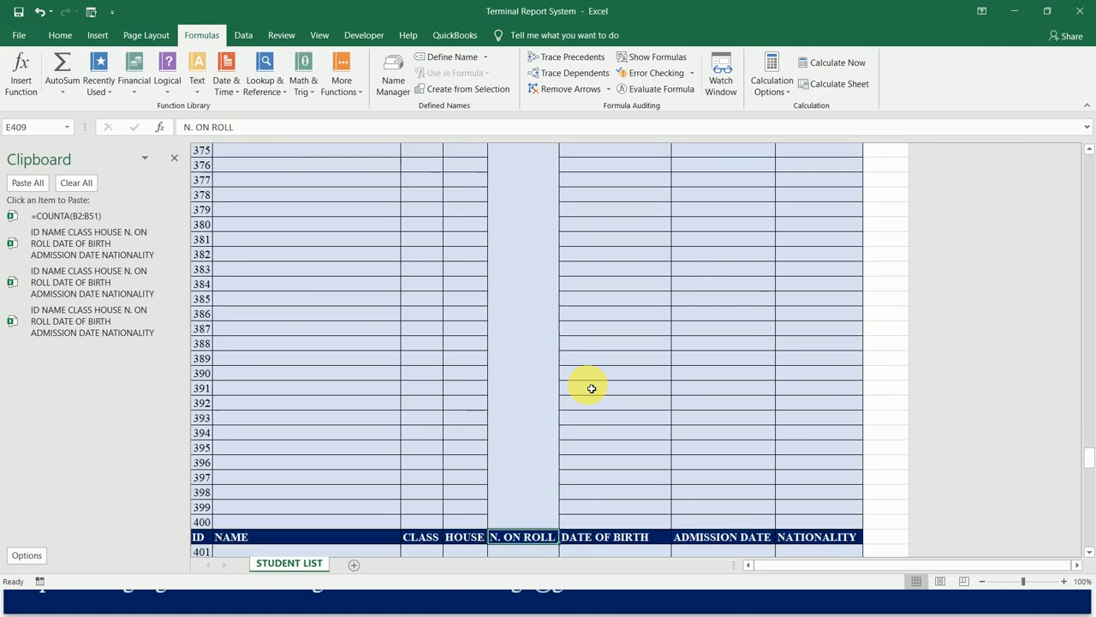
{"action": "key", "text": "Down"}
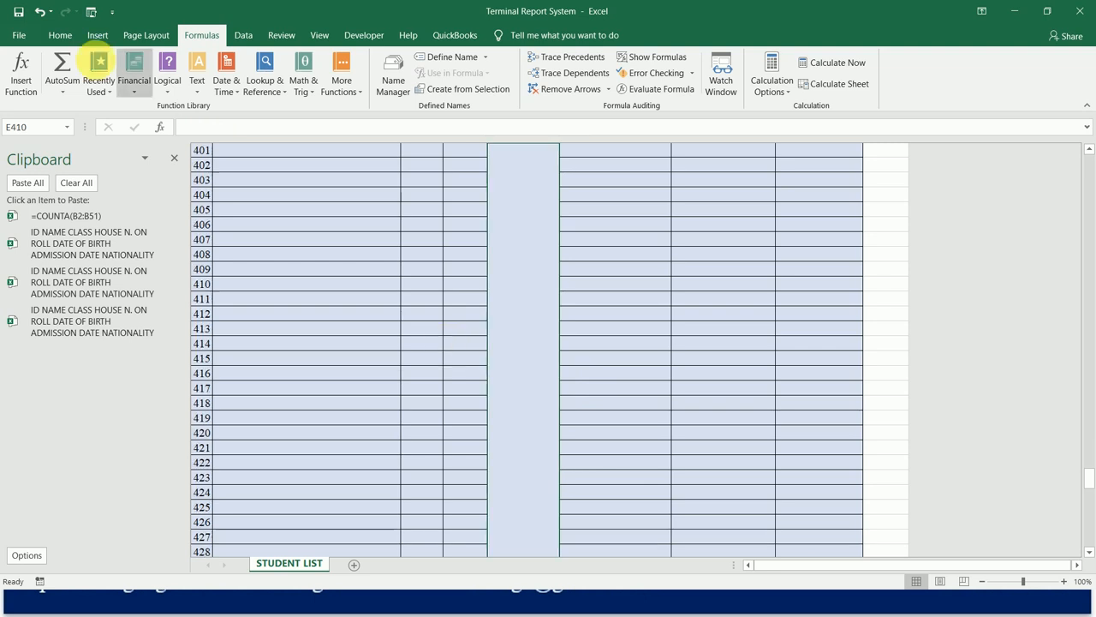
{"action": "left_click", "coordinate": [61, 36]}
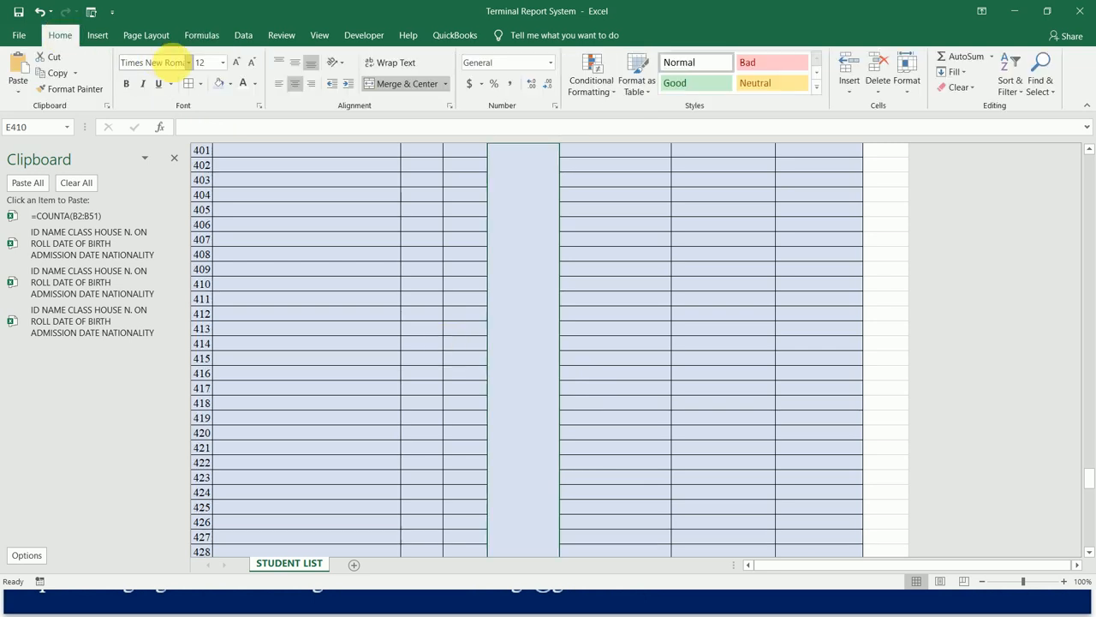
{"action": "left_click", "coordinate": [206, 62]}
{"action": "type", "text": "80"}
{"action": "key", "text": "Return"}
{"action": "left_click", "coordinate": [127, 85]}
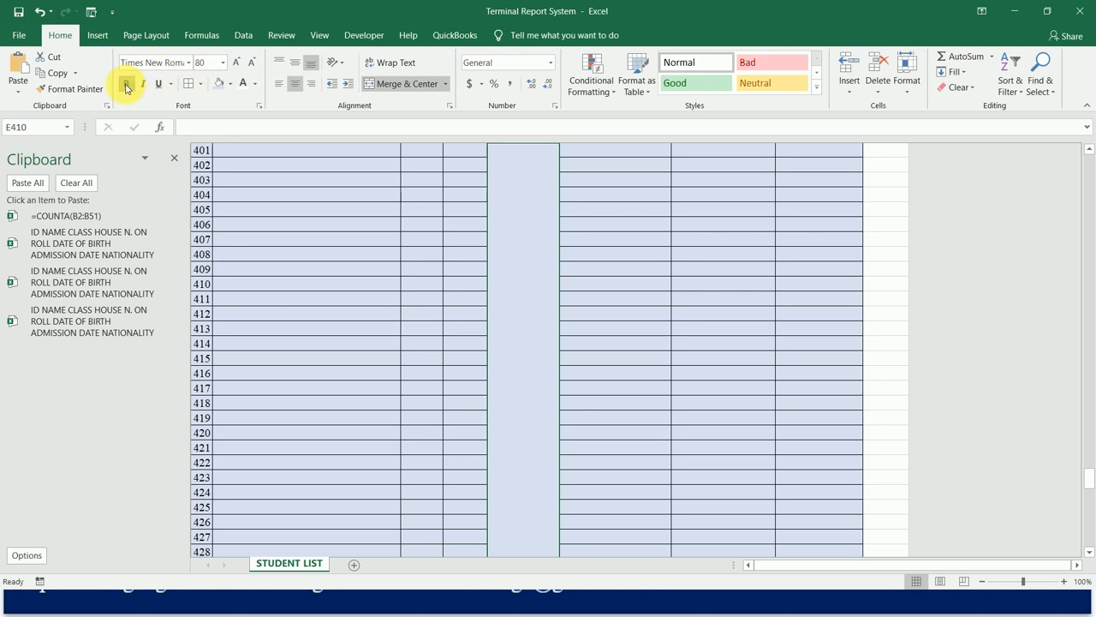
{"action": "left_click", "coordinate": [277, 63]}
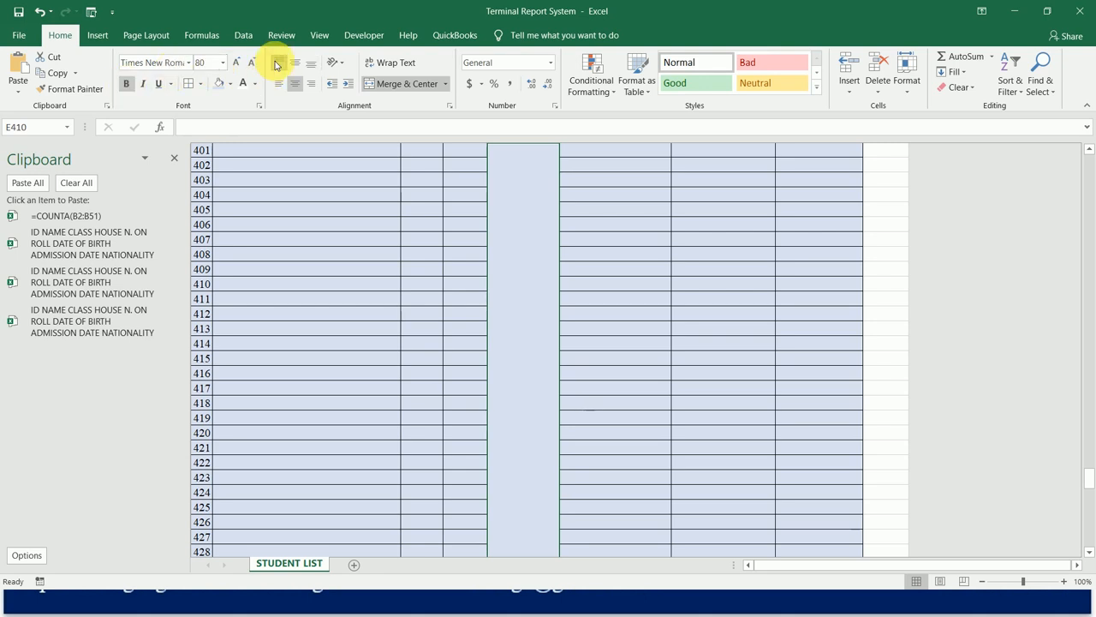
Insert a COUNTA function in the merged cell E410 with the range B410:B459, covering the NAME cells of IDs 401 to 450.
{"action": "left_click", "coordinate": [191, 40]}
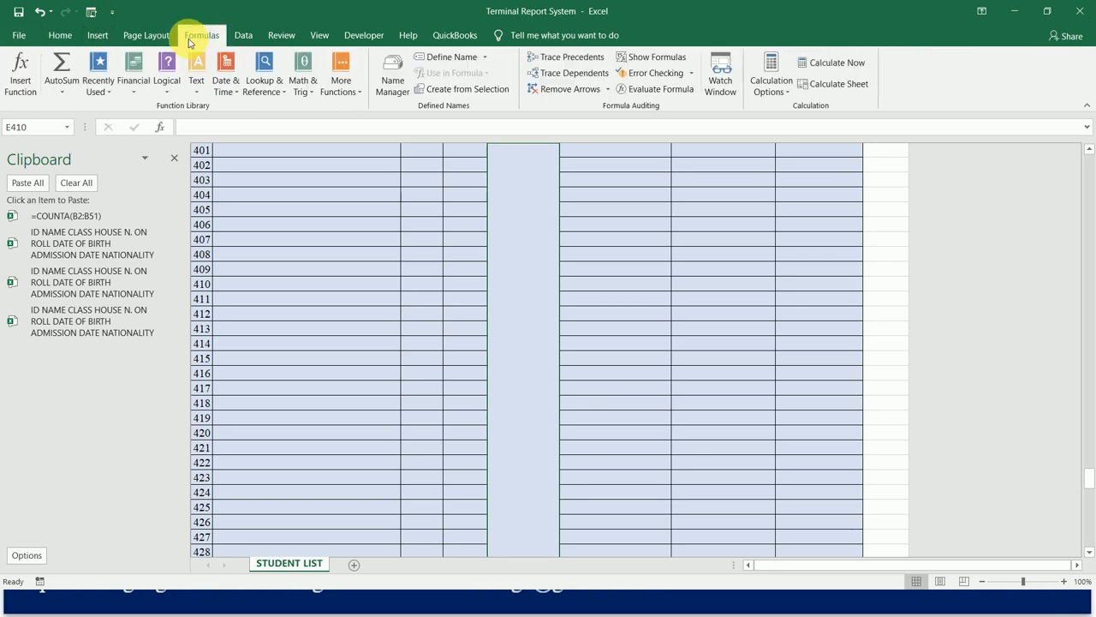
{"action": "left_click", "coordinate": [20, 67]}
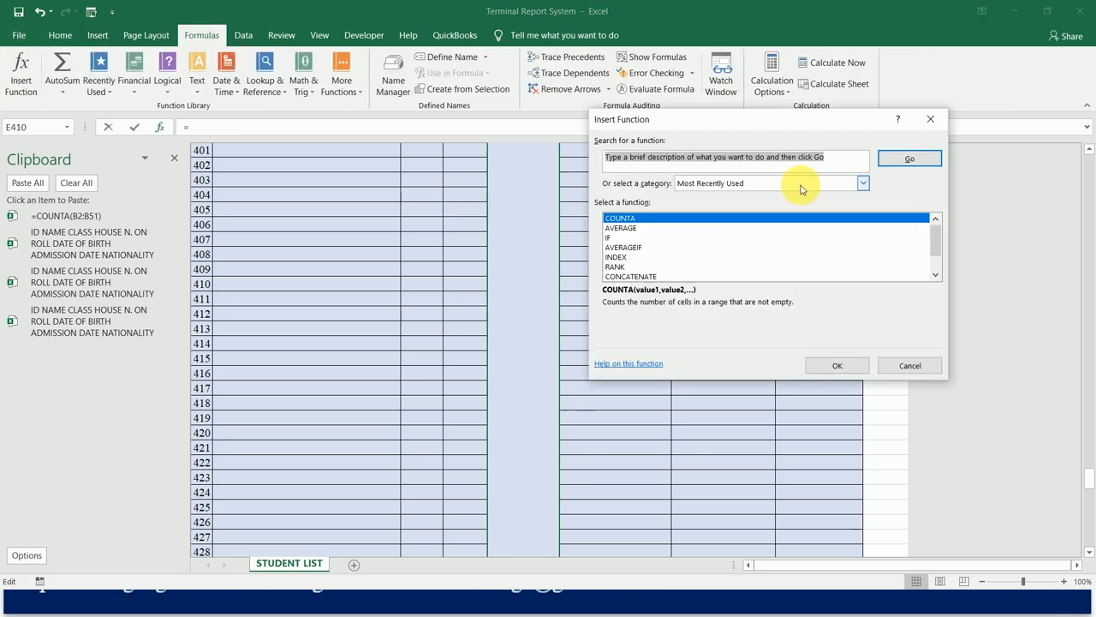
{"action": "double_click", "coordinate": [705, 218]}
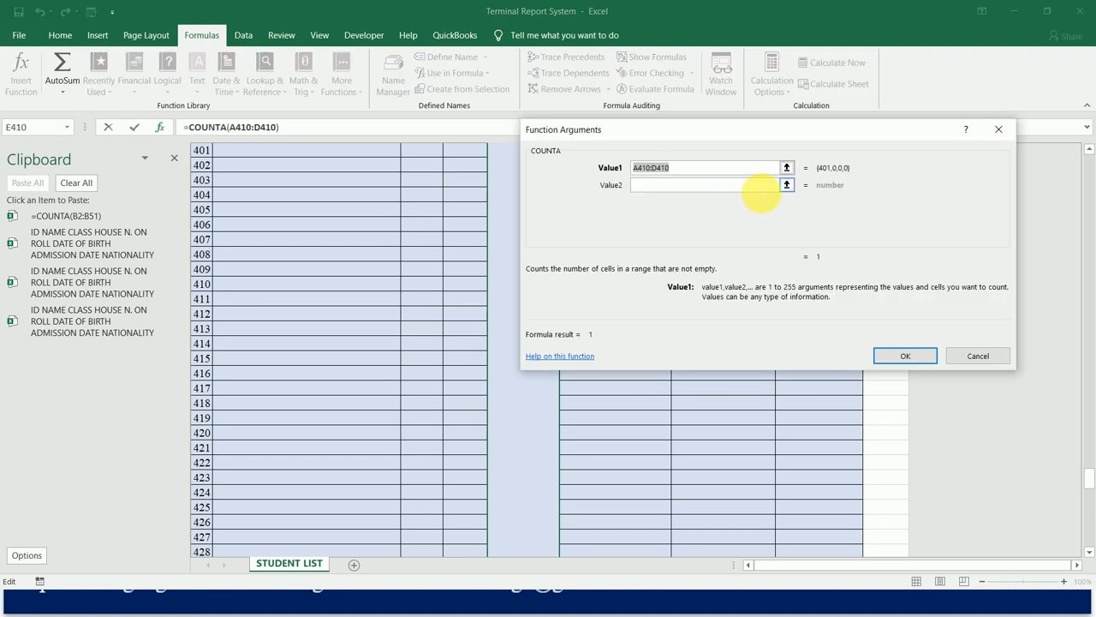
{"action": "left_click_drag", "start_coordinate": [357, 152], "coordinate": [358, 153]}
{"action": "key", "text": "shift+Down"}
{"action": "key", "text": "shift+Down"}
{"action": "key", "text": "shift+Down"}
{"action": "key", "text": "shift+Down"}
{"action": "key", "text": "shift+Down"}
{"action": "key", "text": "shift+Down"}
{"action": "key", "text": "shift+Down"}
{"action": "key", "text": "shift+Down"}
{"action": "key", "text": "shift+Down"}
{"action": "key", "text": "shift+Down"}
{"action": "key", "text": "shift+Down"}
{"action": "key", "text": "shift+Down"}
{"action": "key", "text": "shift+Down"}
{"action": "key", "text": "shift+Down"}
{"action": "key", "text": "shift+Down"}
{"action": "key", "text": "shift+Down"}
{"action": "key", "text": "shift+Down"}
{"action": "key", "text": "shift+Down"}
{"action": "key", "text": "shift+Down"}
{"action": "key", "text": "shift+Down"}
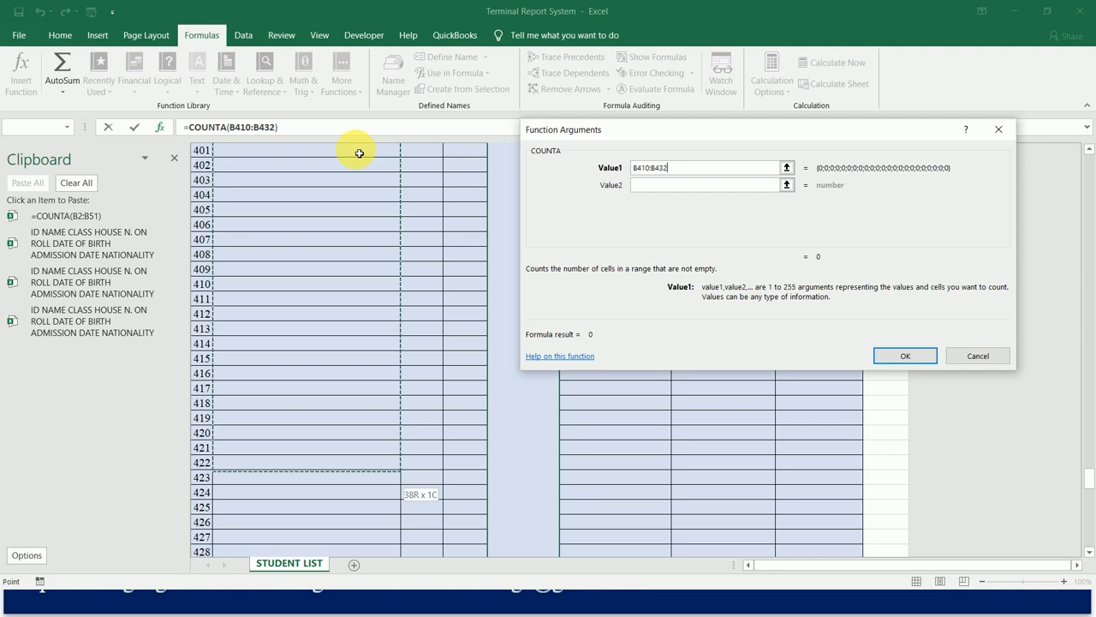
{"action": "key", "text": "shift+Down"}
{"action": "key", "text": "shift+Down"}
{"action": "key", "text": "shift+Down"}
{"action": "key", "text": "shift+Down"}
{"action": "key", "text": "shift+Down"}
{"action": "key", "text": "shift+Down"}
{"action": "key", "text": "shift+Down"}
{"action": "key", "text": "shift+Down"}
{"action": "key", "text": "shift+Down"}
{"action": "key", "text": "shift+Down"}
{"action": "key", "text": "shift+Down"}
{"action": "key", "text": "shift+Down"}
{"action": "key", "text": "shift+Down"}
{"action": "key", "text": "shift+Down"}
{"action": "key", "text": "shift+Down"}
{"action": "key", "text": "shift+Down"}
{"action": "key", "text": "shift+Down"}
{"action": "key", "text": "shift+Down"}
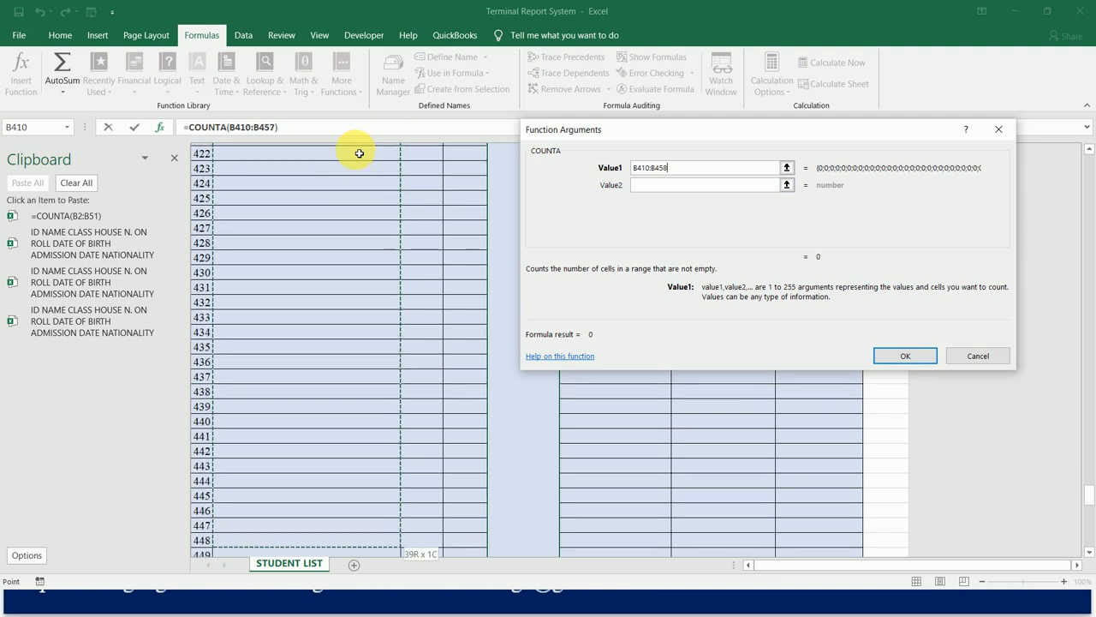
{"action": "key", "text": "shift+Up"}
{"action": "key", "text": "shift+Up"}
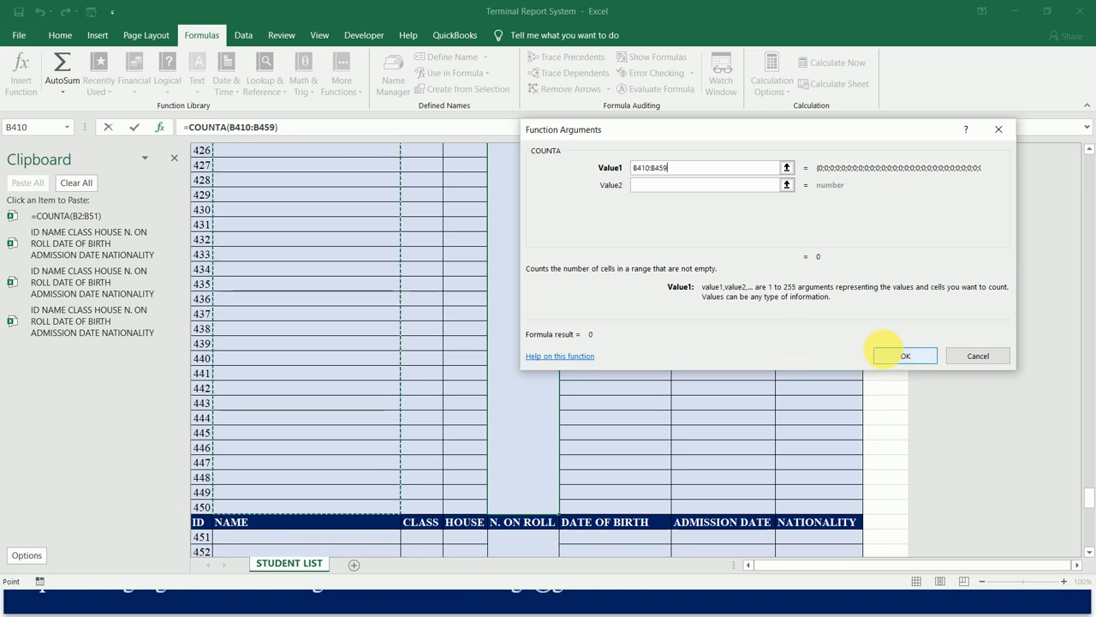
{"action": "left_click", "coordinate": [905, 355]}
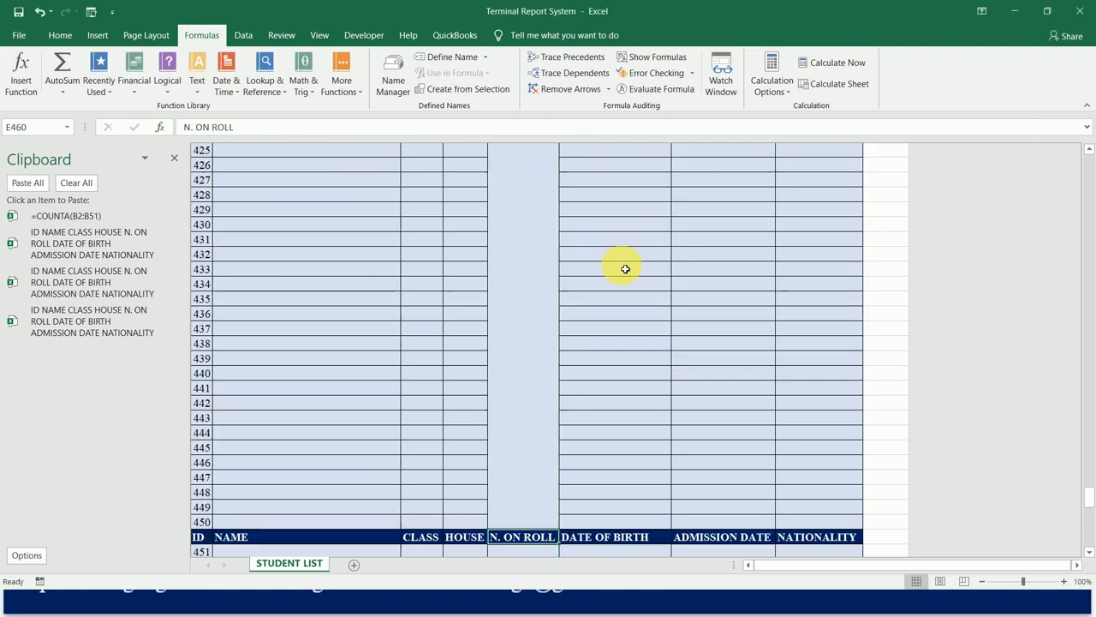
Set the merged N. ON ROLL cell E461 to font size 80, bold and top-aligned.
{"action": "key", "text": "Return"}
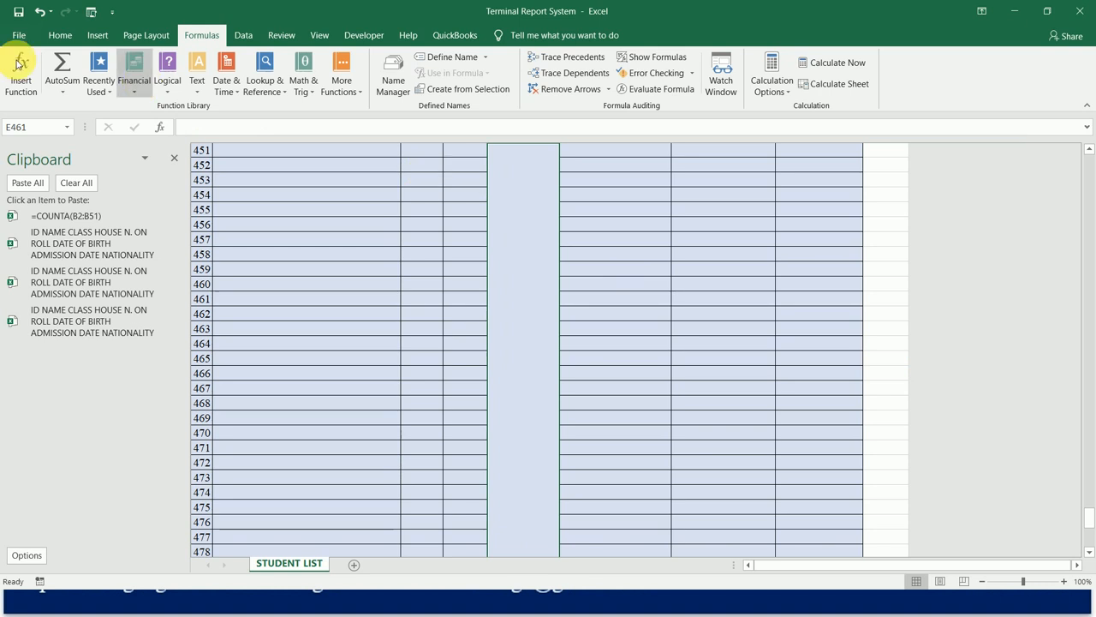
{"action": "left_click", "coordinate": [57, 34]}
{"action": "left_click", "coordinate": [207, 63]}
{"action": "type", "text": "80"}
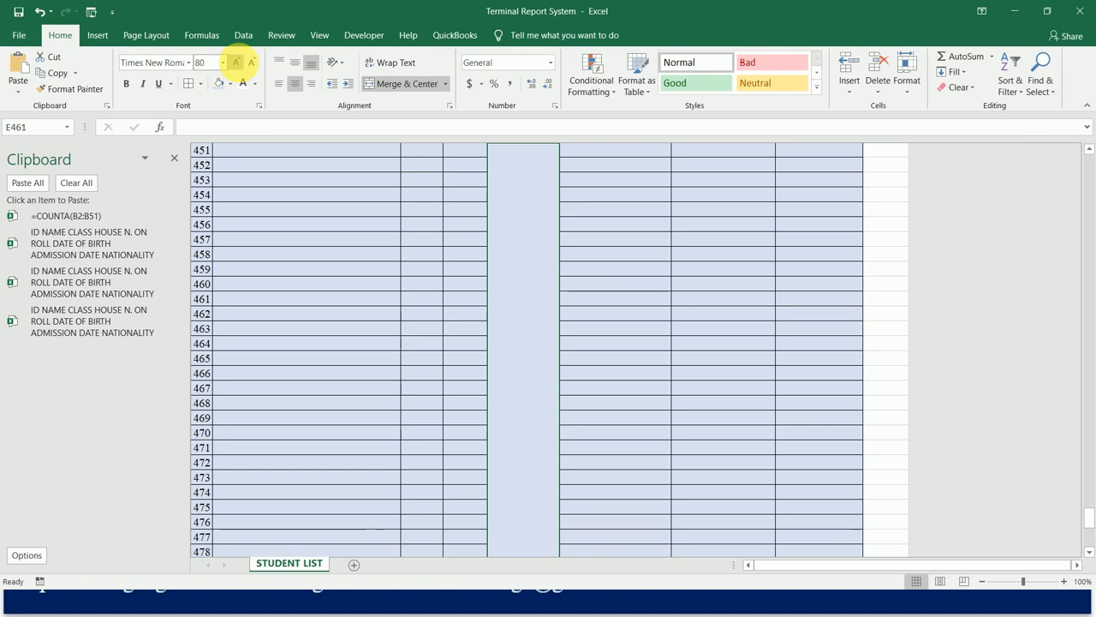
{"action": "left_click", "coordinate": [126, 83]}
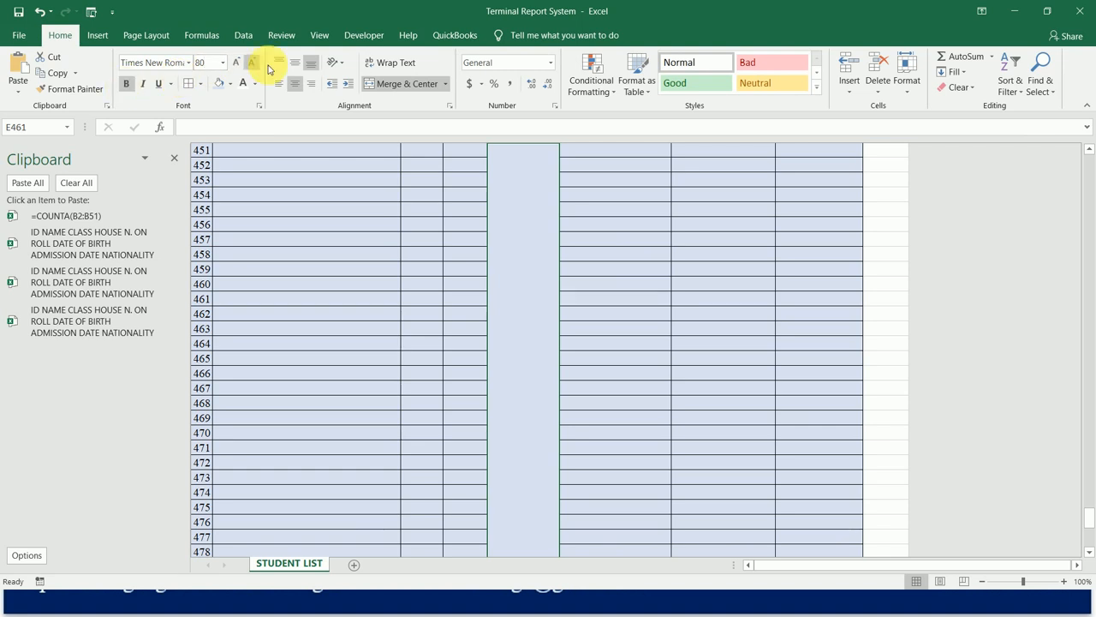
{"action": "left_click", "coordinate": [278, 62]}
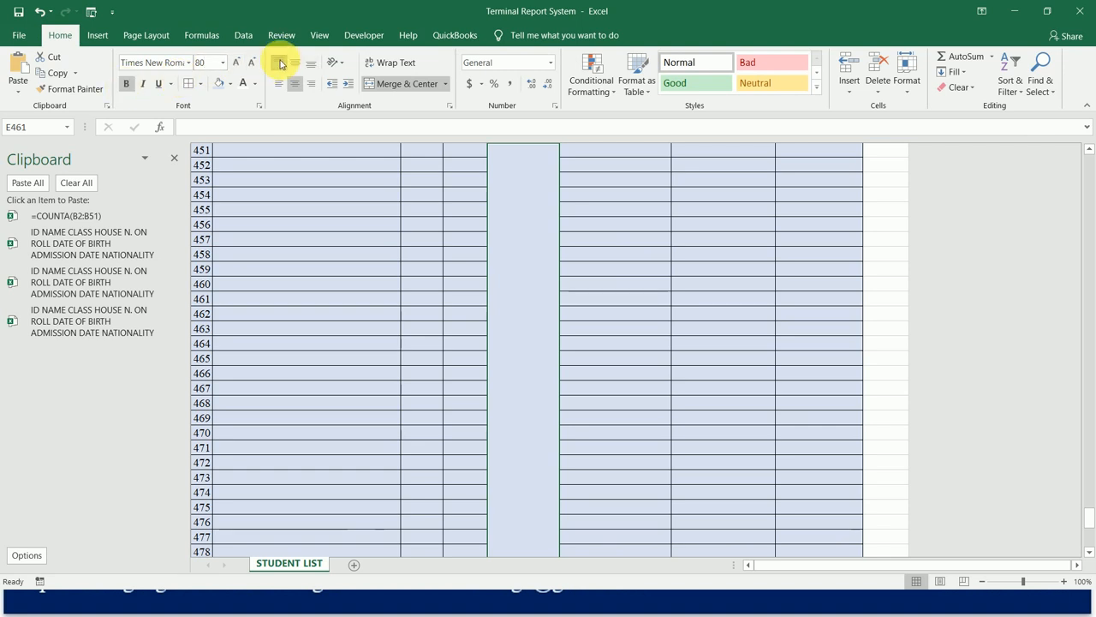
Insert a COUNTA function in the merged cell E461 with the range B461:B510, covering the NAME cells of IDs 451 to 500.
{"action": "left_click", "coordinate": [201, 35]}
{"action": "left_click", "coordinate": [21, 67]}
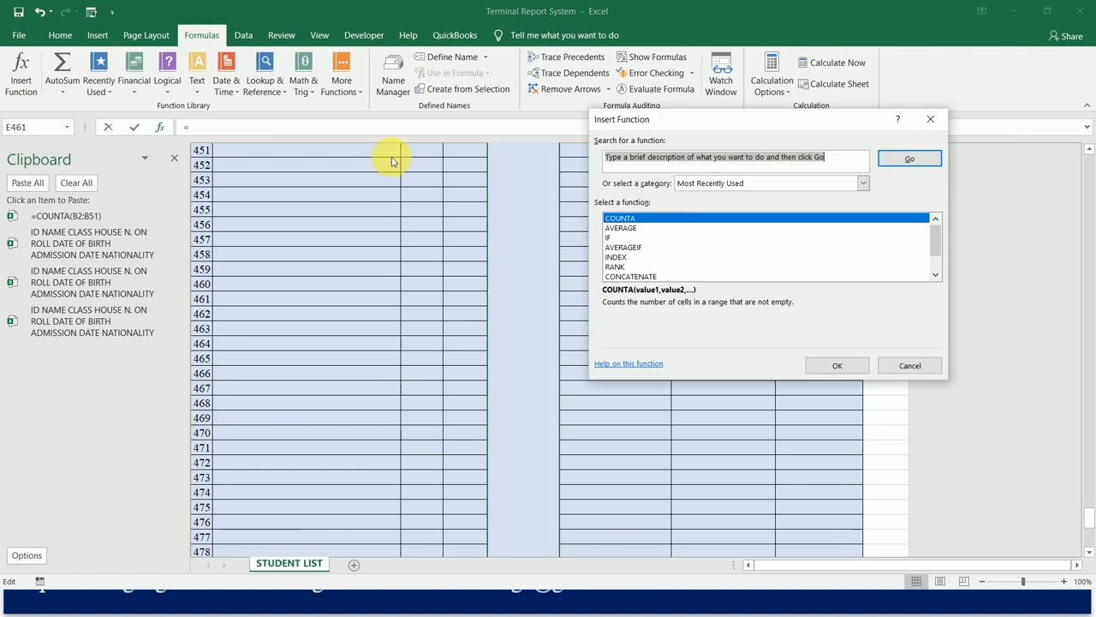
{"action": "left_click", "coordinate": [655, 219]}
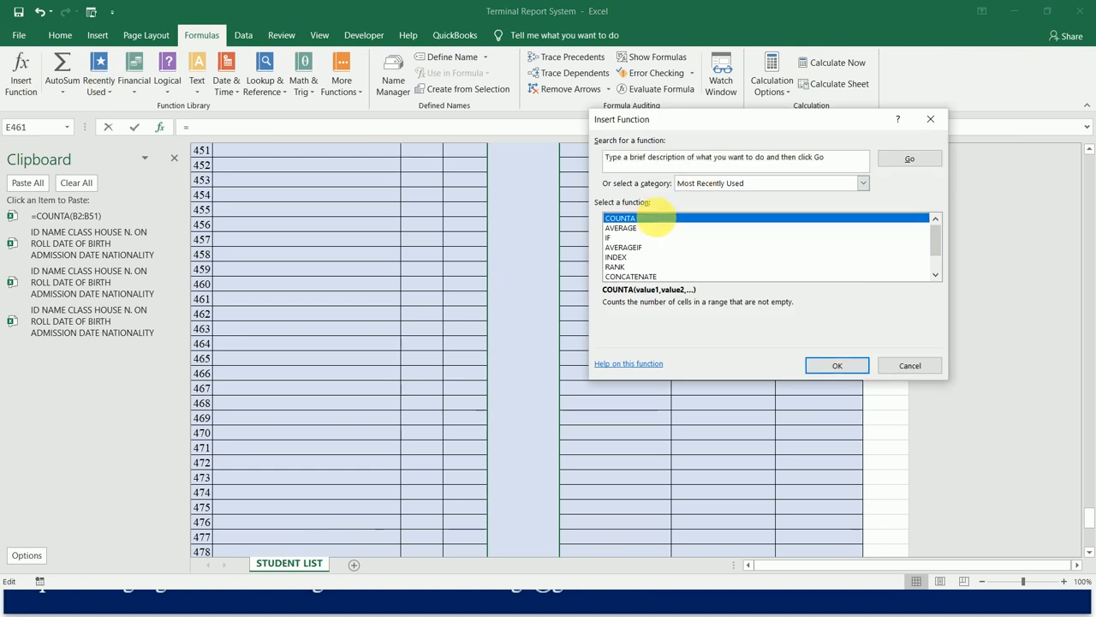
{"action": "double_click", "coordinate": [655, 219]}
{"action": "left_click", "coordinate": [323, 150]}
{"action": "key", "text": "shift+Down"}
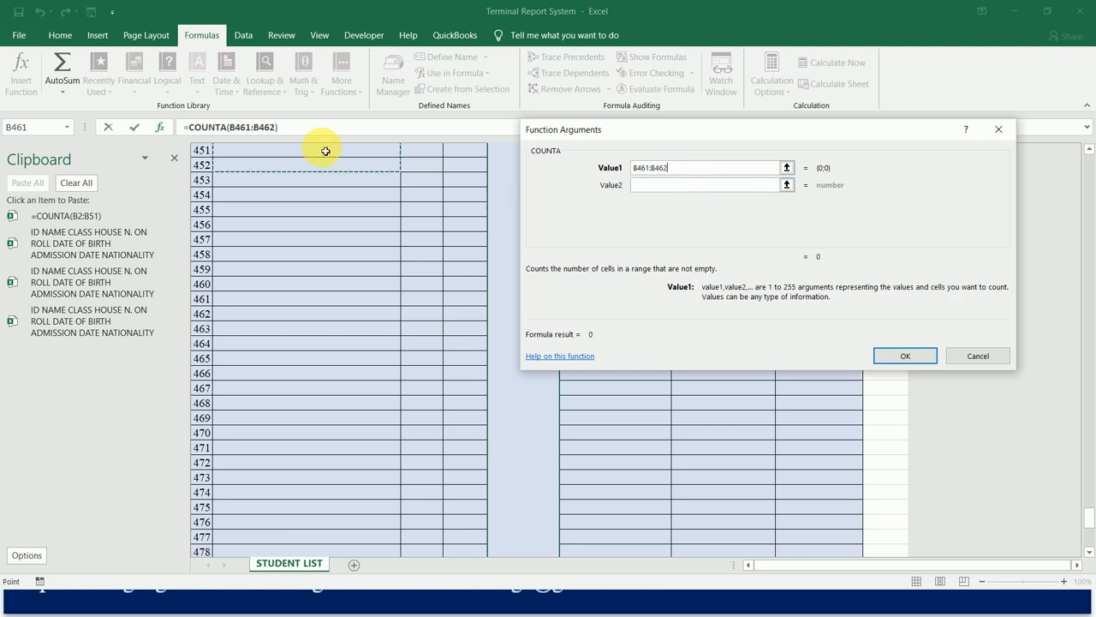
{"action": "key", "text": "shift+Down"}
{"action": "key", "text": "shift+Down"}
{"action": "key", "text": "shift+Down"}
{"action": "key", "text": "shift+Down"}
{"action": "key", "text": "shift+Down"}
{"action": "key", "text": "shift+Down"}
{"action": "key", "text": "shift+Down"}
{"action": "key", "text": "shift+Down"}
{"action": "key", "text": "shift+Down"}
{"action": "key", "text": "shift+Down"}
{"action": "key", "text": "shift+Down"}
{"action": "key", "text": "shift+Down"}
{"action": "key", "text": "shift+Down"}
{"action": "key", "text": "shift+Down"}
{"action": "key", "text": "shift+Down"}
{"action": "key", "text": "shift+Down"}
{"action": "key", "text": "shift+Down"}
{"action": "key", "text": "shift+Down"}
{"action": "key", "text": "shift+Down"}
{"action": "key", "text": "shift+Down"}
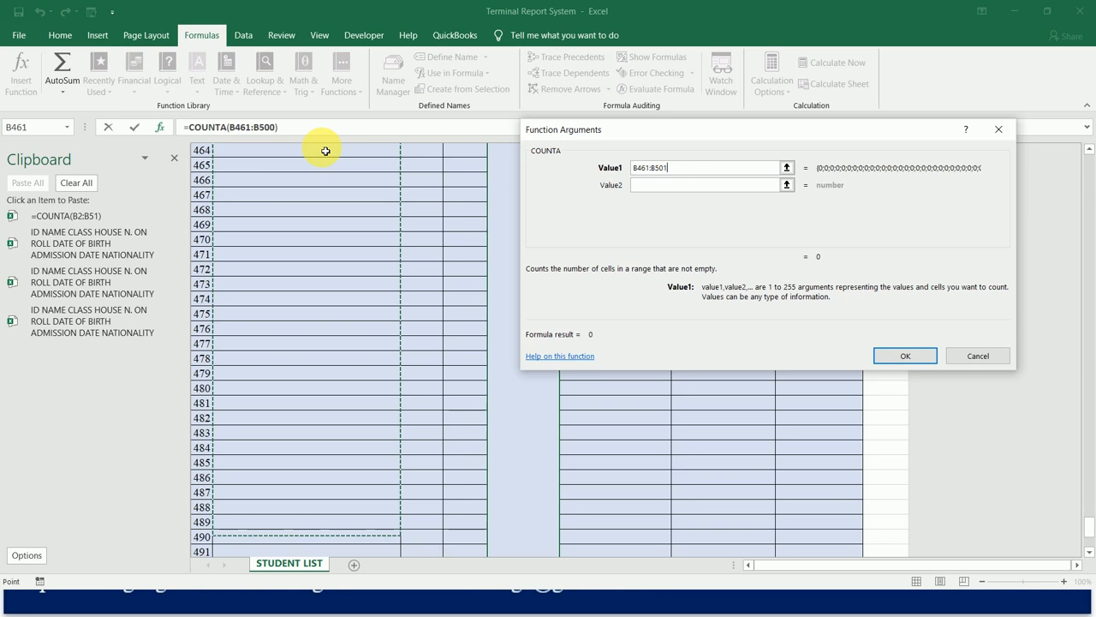
{"action": "key", "text": "shift+Down"}
{"action": "key", "text": "shift+Down"}
{"action": "key", "text": "shift+Down"}
{"action": "key", "text": "shift+Down"}
{"action": "key", "text": "shift+Down"}
{"action": "key", "text": "shift+Down"}
{"action": "key", "text": "shift+Down"}
{"action": "key", "text": "shift+Down"}
{"action": "key", "text": "shift+Down"}
{"action": "key", "text": "shift+Down"}
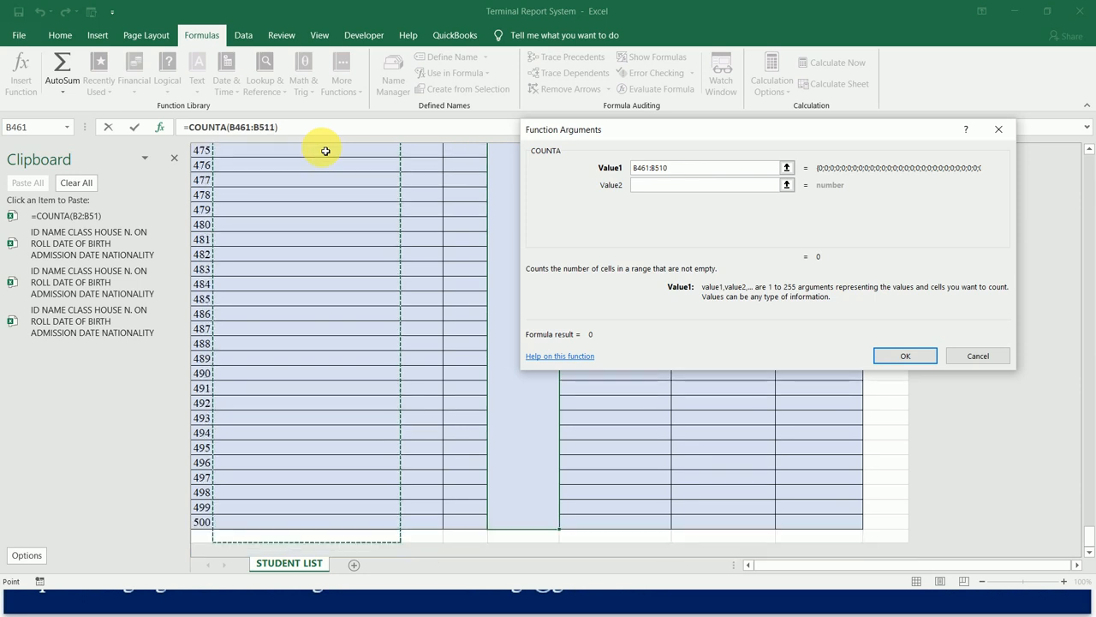
{"action": "left_click", "coordinate": [896, 358]}
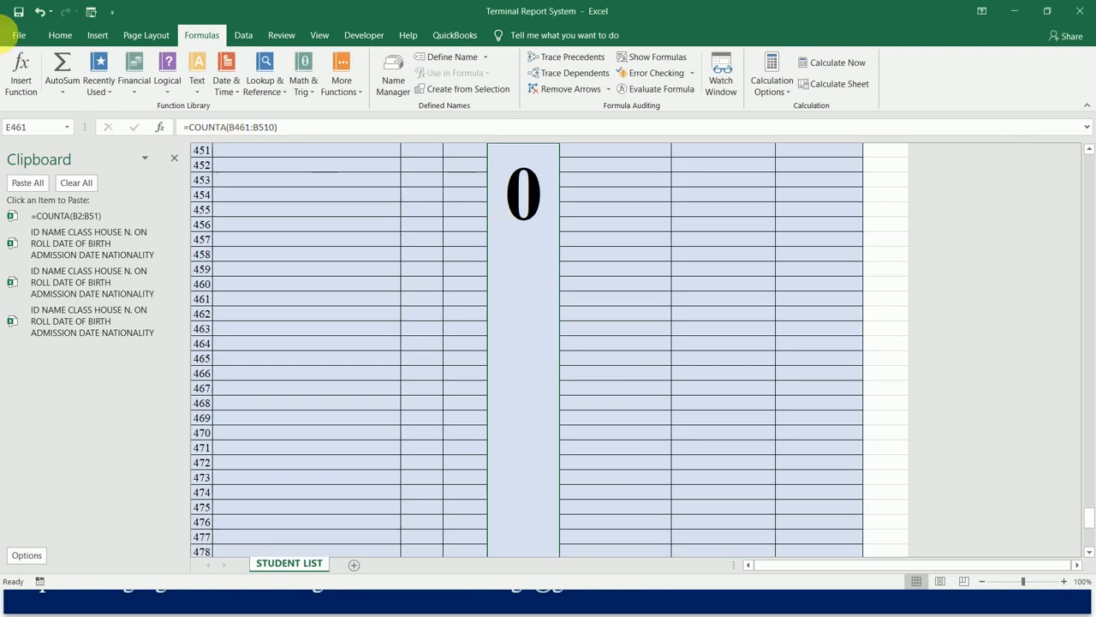
Review the N. ON ROLL blocks and repeated header rows from the last ID block back up to row 52.
{"action": "left_click", "coordinate": [60, 38]}
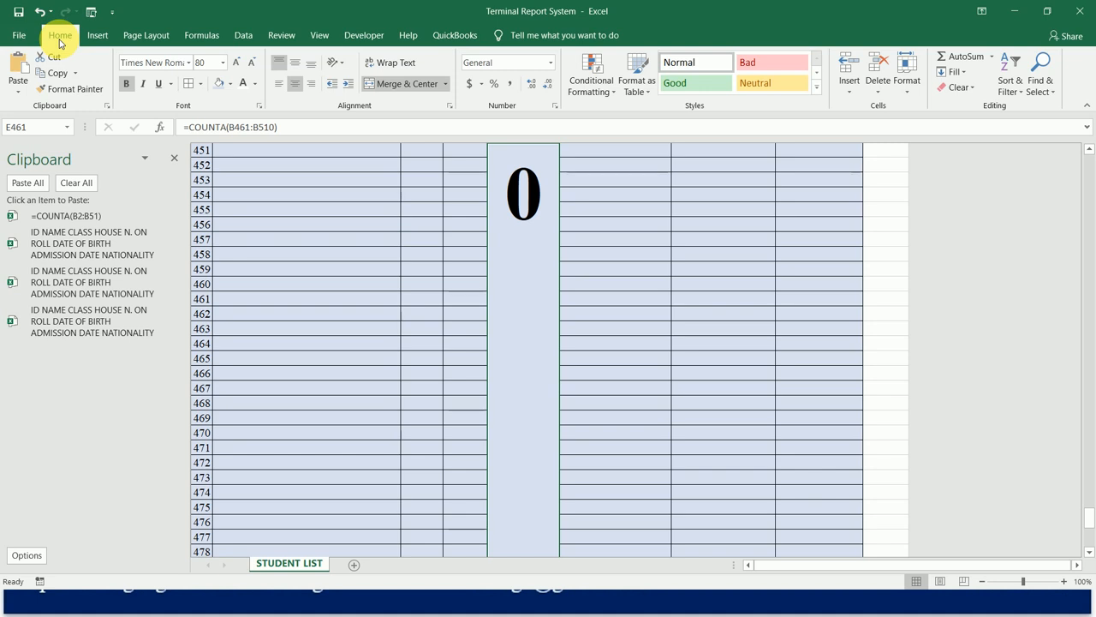
{"action": "left_click", "coordinate": [421, 275]}
{"action": "key", "text": "Up"}
{"action": "key", "text": "Up"}
{"action": "key", "text": "Up"}
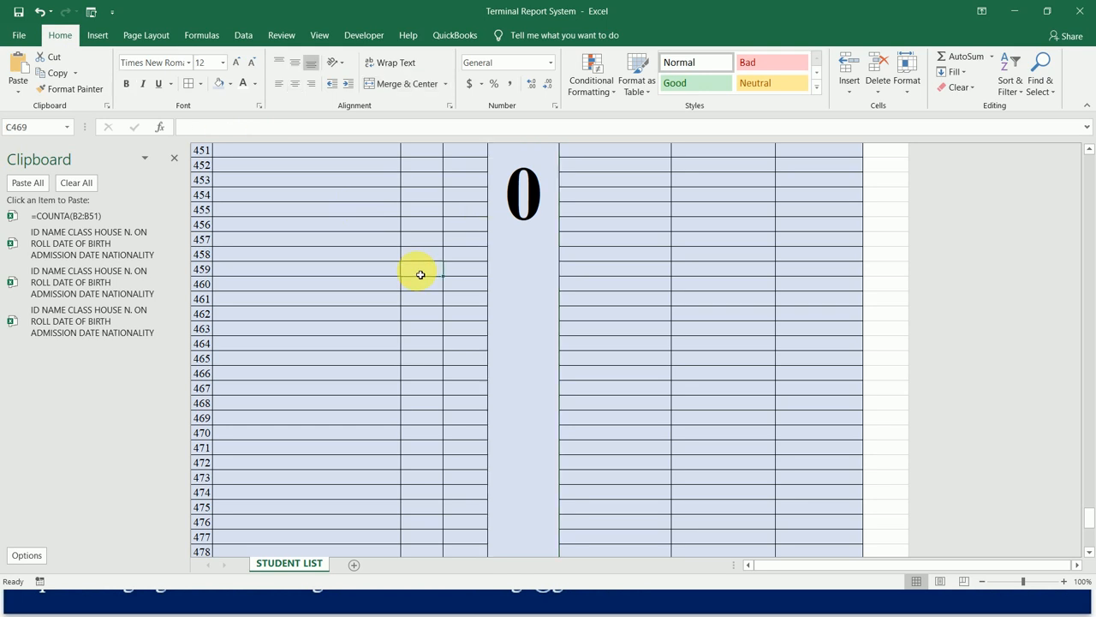
{"action": "key", "text": "ctrl+Up"}
{"action": "key", "text": "ctrl+Up"}
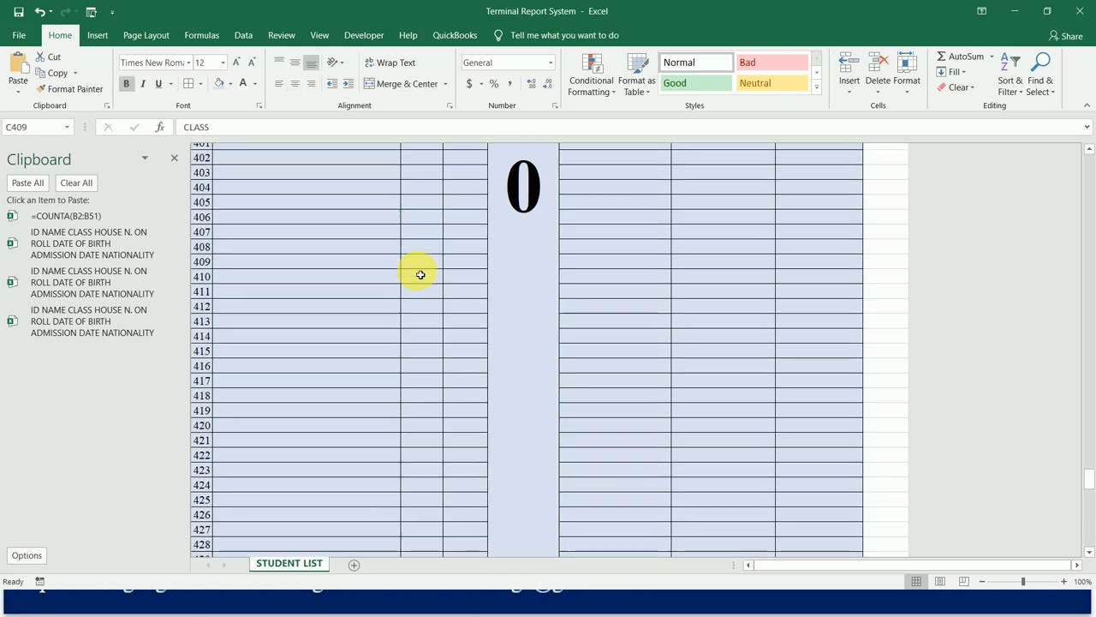
{"action": "key", "text": "ctrl+Up"}
{"action": "key", "text": "ctrl+Up"}
{"action": "key", "text": "ctrl+Up"}
{"action": "key", "text": "ctrl+Up"}
{"action": "key", "text": "ctrl+Up"}
{"action": "key", "text": "ctrl+Up"}
{"action": "key", "text": "ctrl+Up"}
{"action": "key", "text": "Left"}
{"action": "key", "text": "Left"}
{"action": "key", "text": "Right"}
{"action": "key", "text": "Right"}
{"action": "key", "text": "Right"}
{"action": "key", "text": "Right"}
{"action": "key", "text": "Right"}
{"action": "key", "text": "Right"}
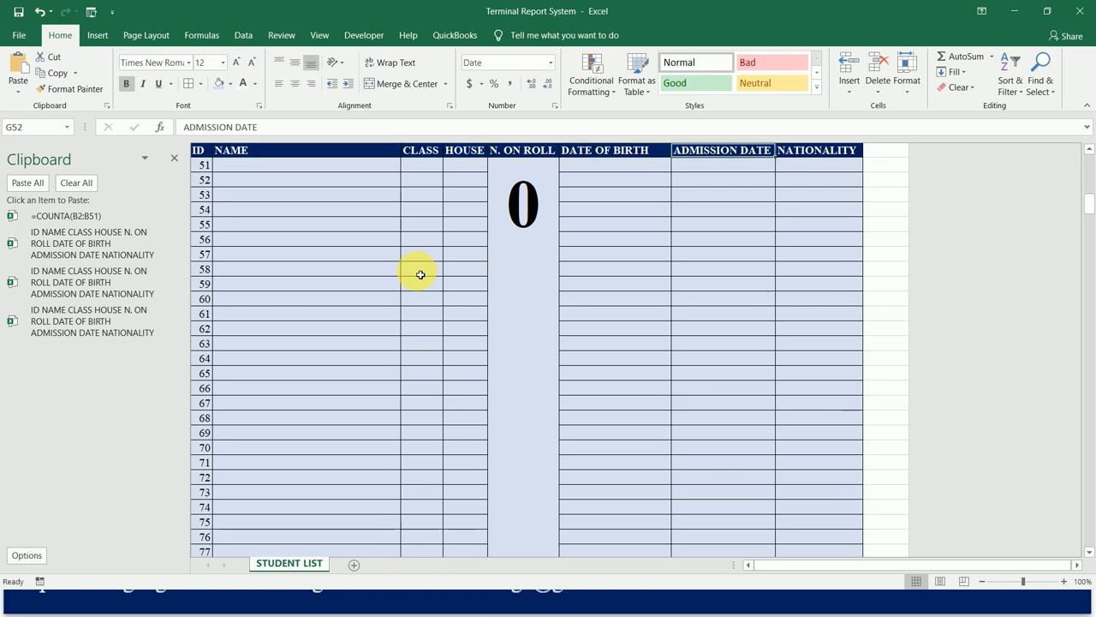
{"action": "key", "text": "Left"}
{"action": "key", "text": "Left"}
{"action": "key", "text": "Left"}
{"action": "key", "text": "Left"}
{"action": "key", "text": "Left"}
{"action": "key", "text": "Left"}
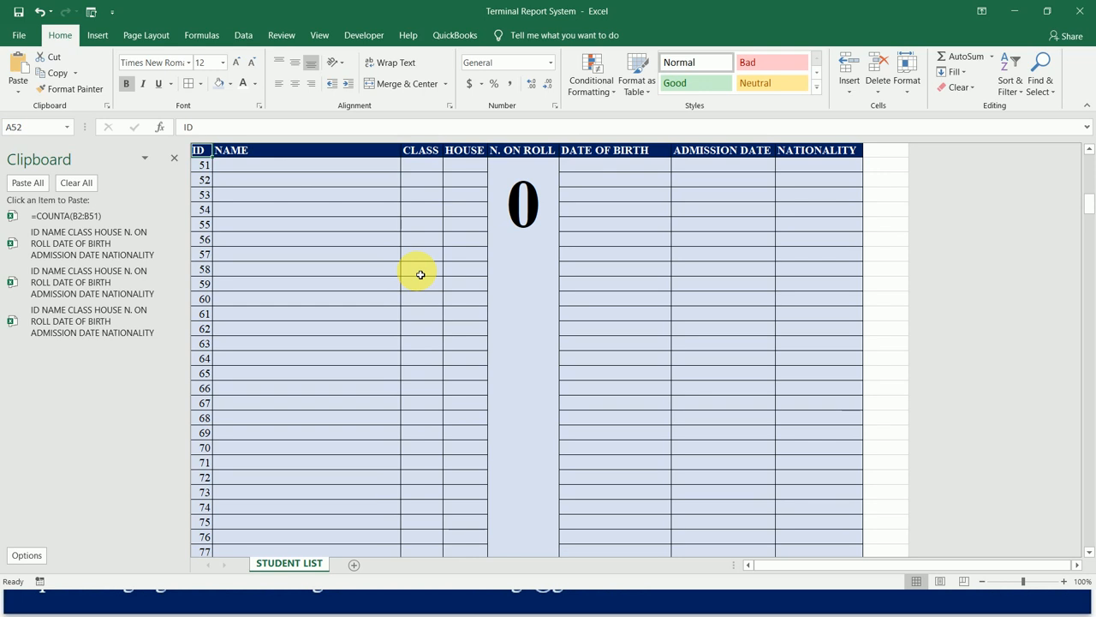
Clear the two sample student names in cells B2:B3 of the NAME column.
{"action": "key", "text": "ctrl+Home"}
{"action": "key", "text": "Right"}
{"action": "key", "text": "Down"}
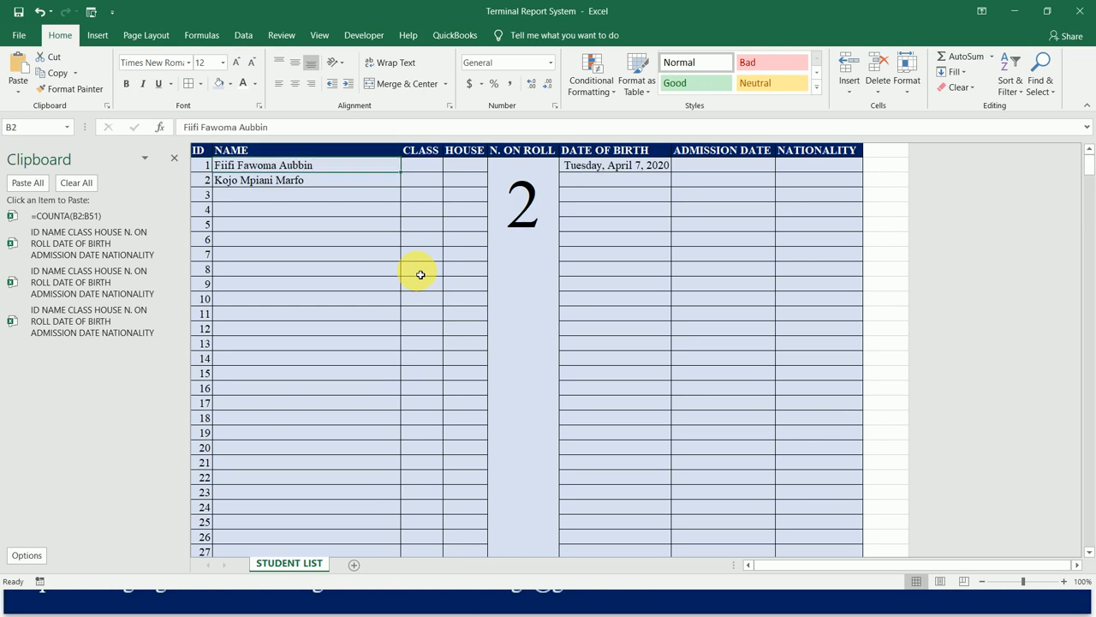
{"action": "key", "text": "Down"}
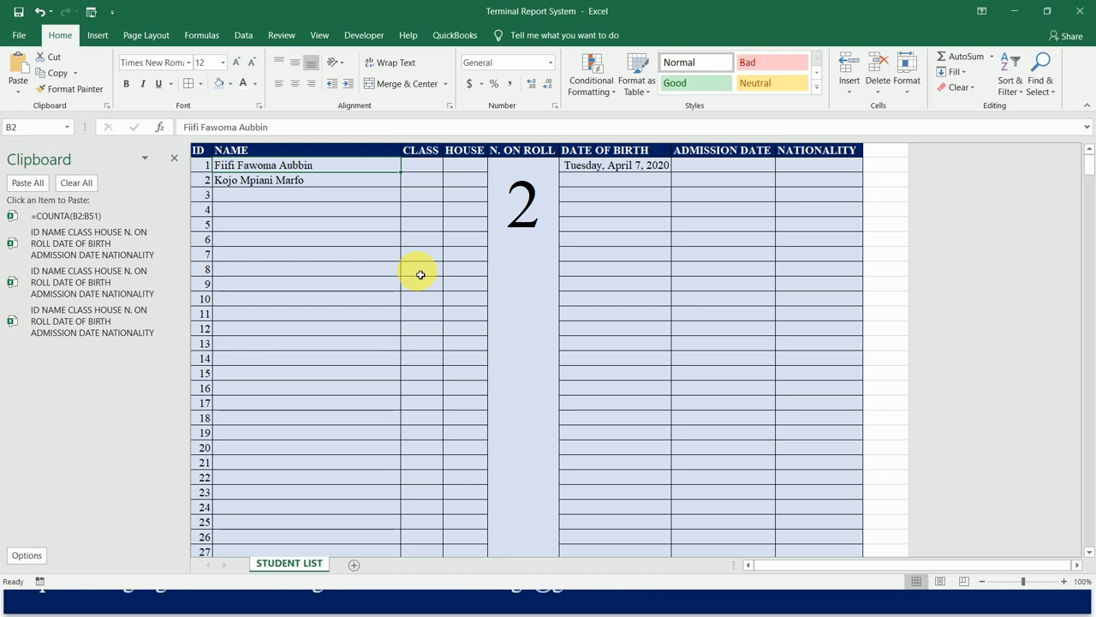
{"action": "key", "text": "shift+Down"}
{"action": "key", "text": "Delete"}
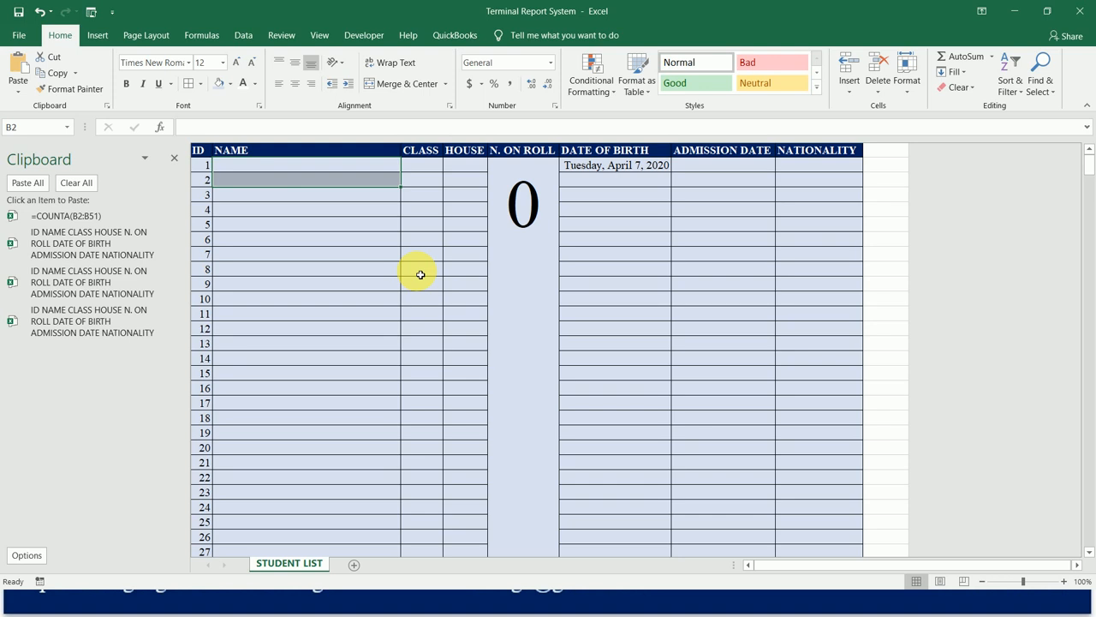
Clear the sample date in the DATE OF BIRTH cell F2 and return to the header row.
{"action": "key", "text": "Right"}
{"action": "key", "text": "Right"}
{"action": "key", "text": "Right"}
{"action": "key", "text": "Right"}
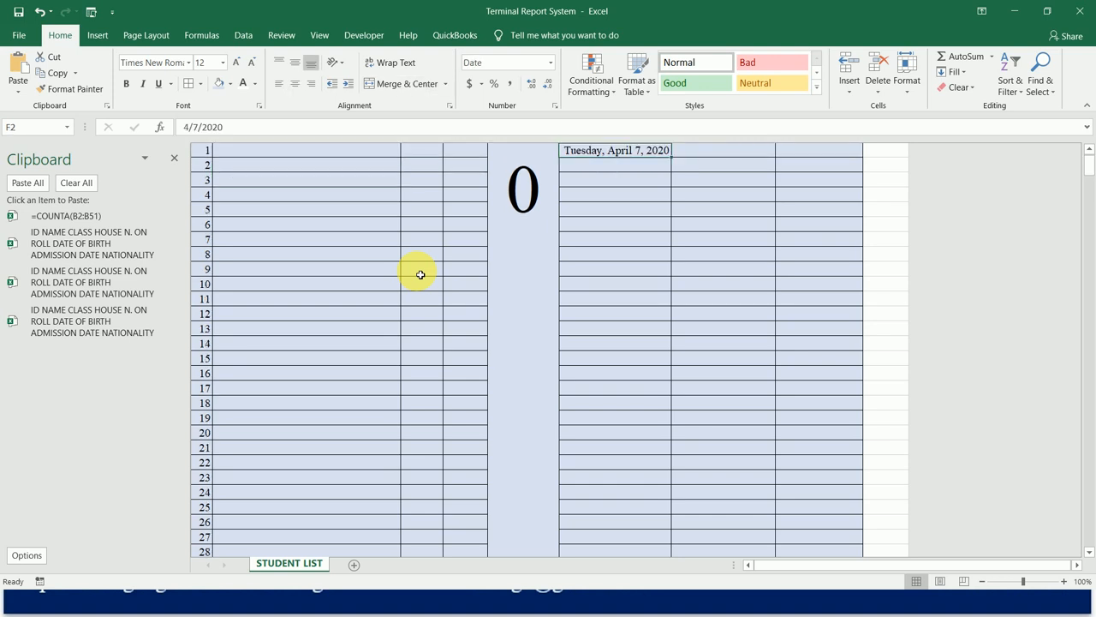
{"action": "key", "text": "Up"}
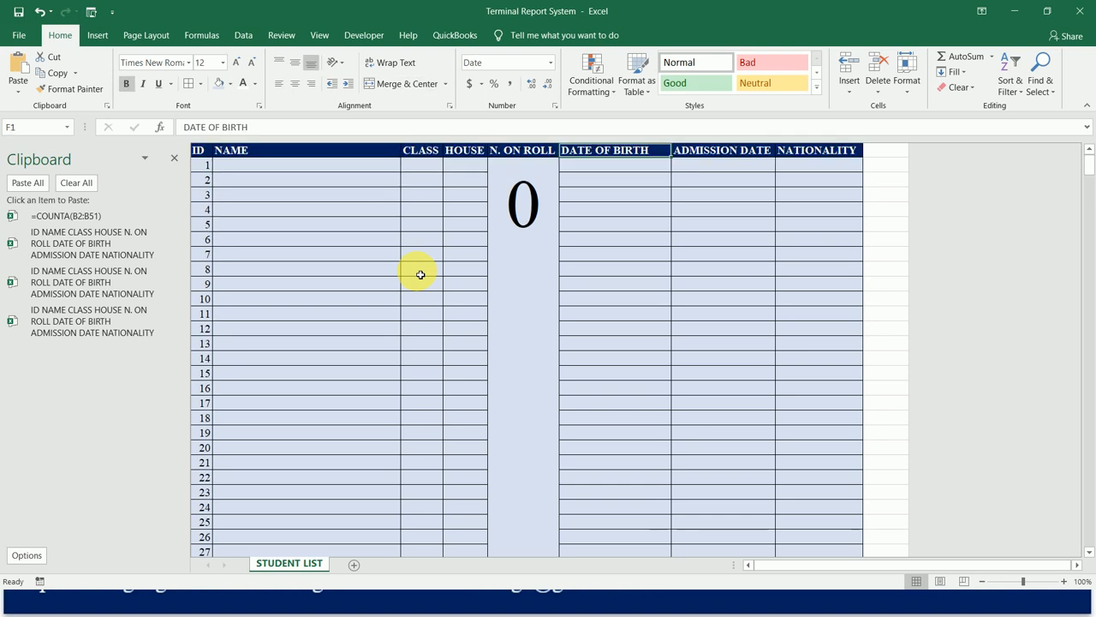
{"action": "key", "text": "Left"}
{"action": "key", "text": "Left"}
{"action": "key", "text": "Left"}
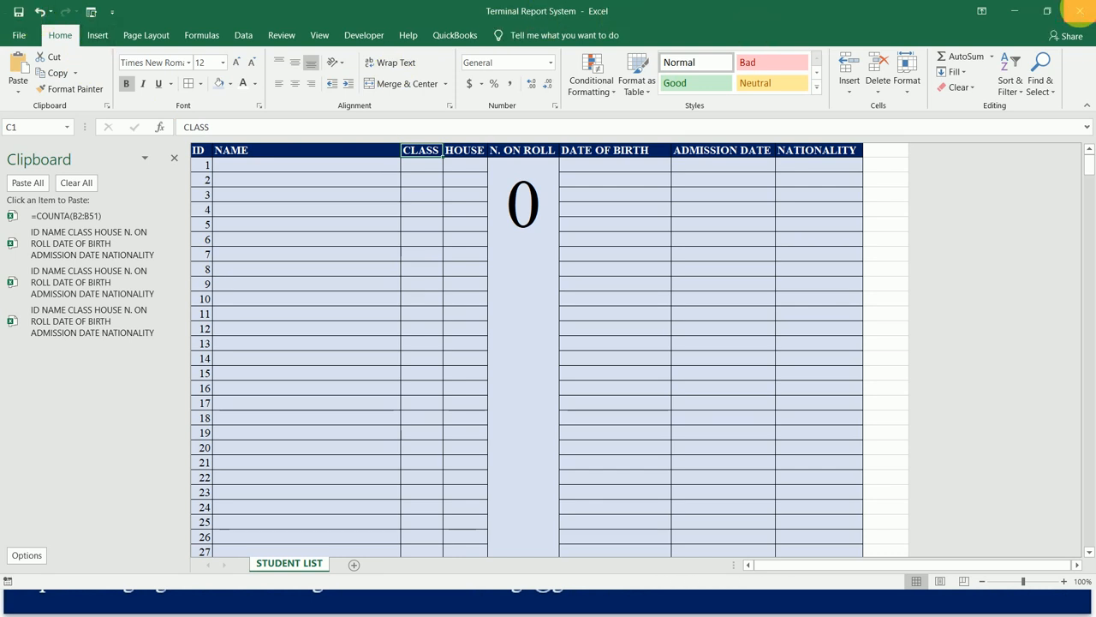
Close the workbook and advance the PowerPoint slide show to the grading system, subject and class worksheet slide.
{"action": "left_click", "coordinate": [1077, 10]}
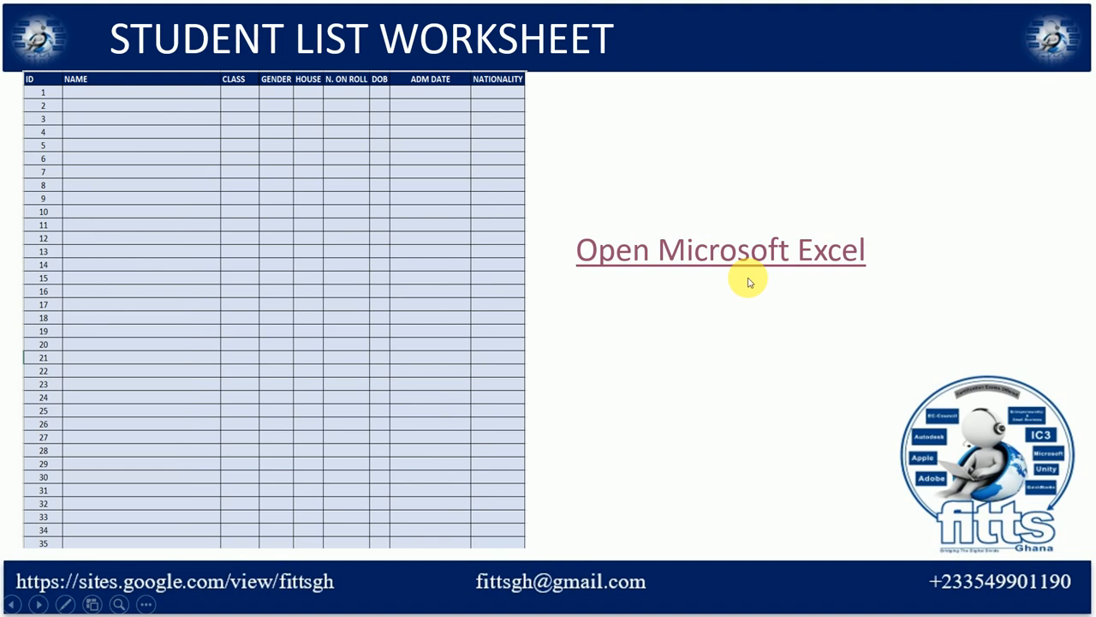
{"action": "left_click", "coordinate": [717, 382]}
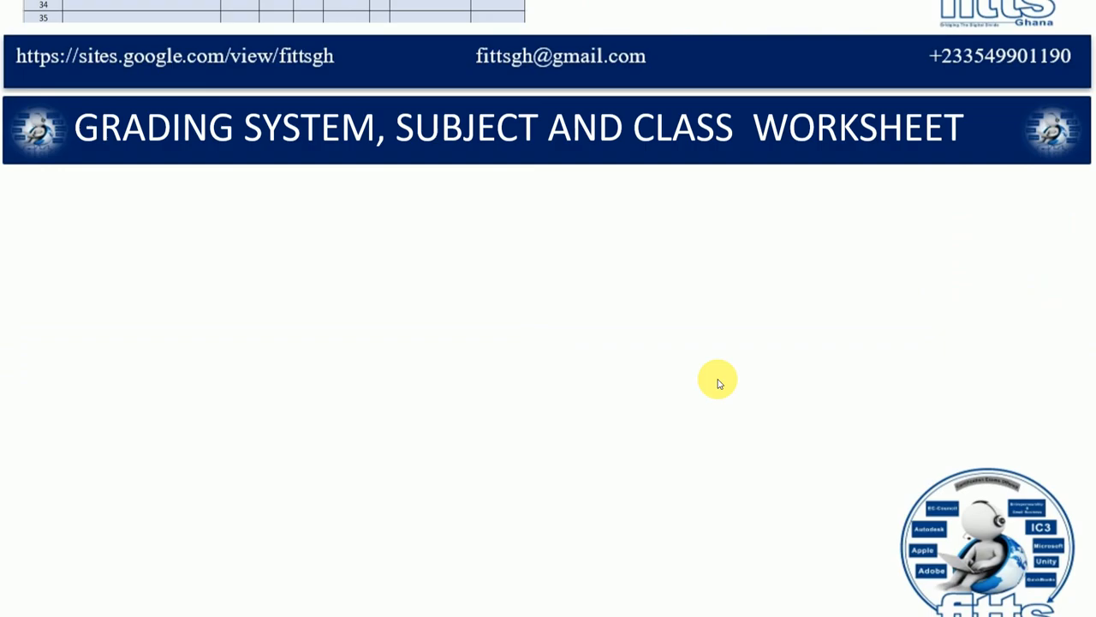